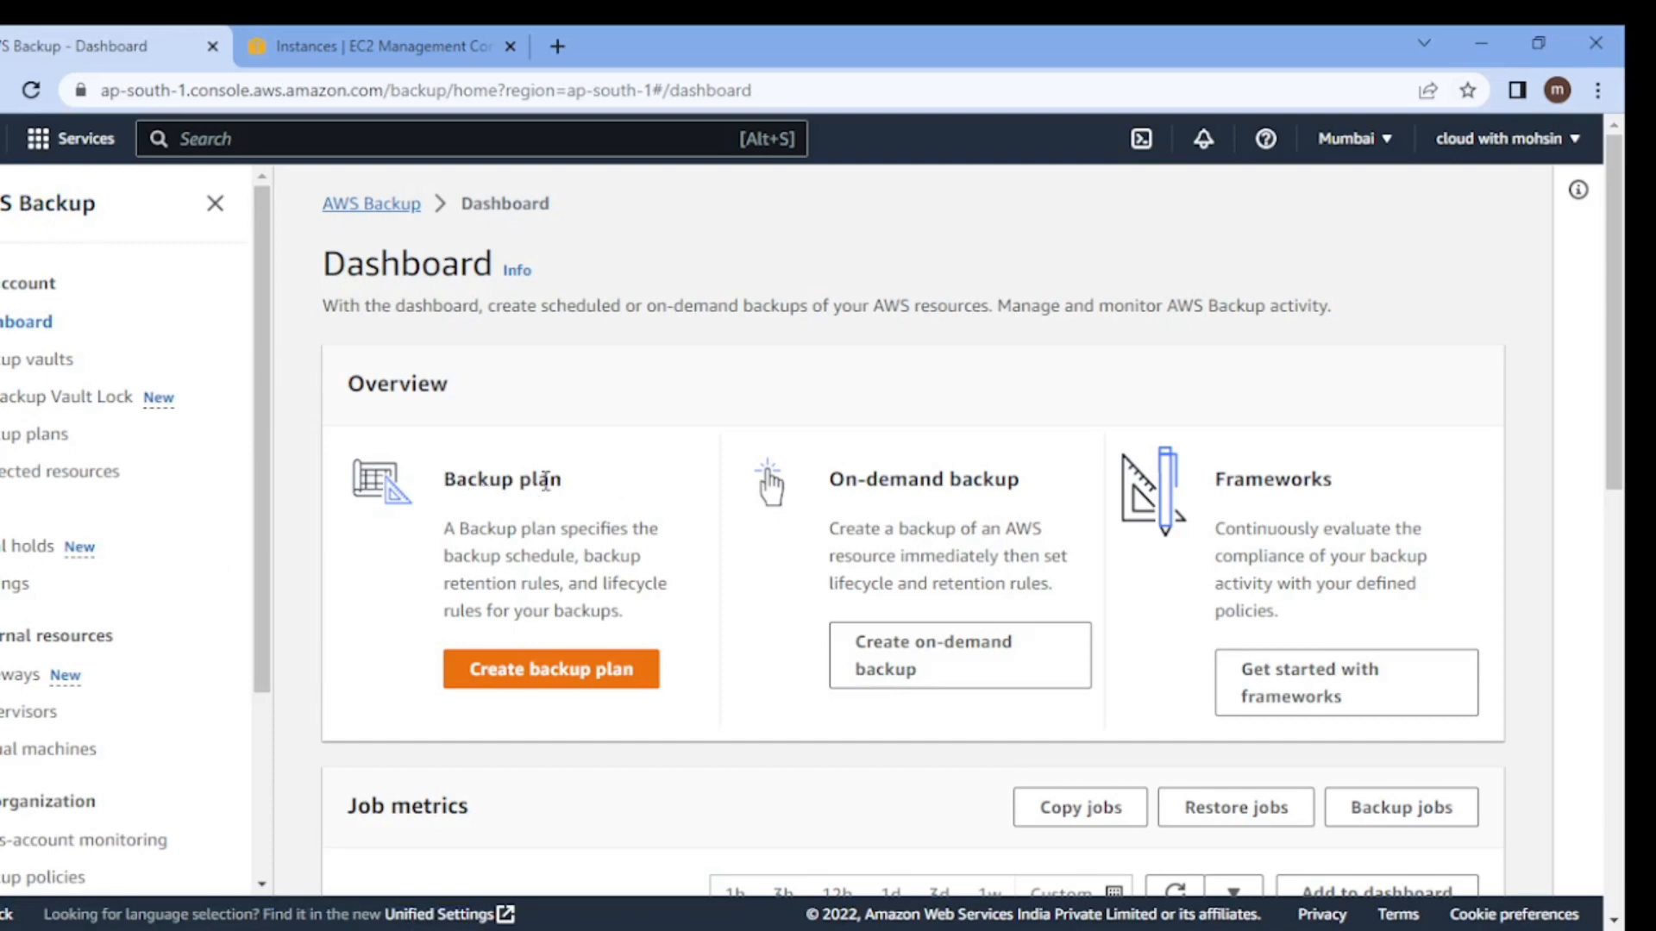
Open the protected EC2 resource i-0b2872aca0964175b and examine the creation times of its recovery points.
scroll(1198, 492, down, 2)
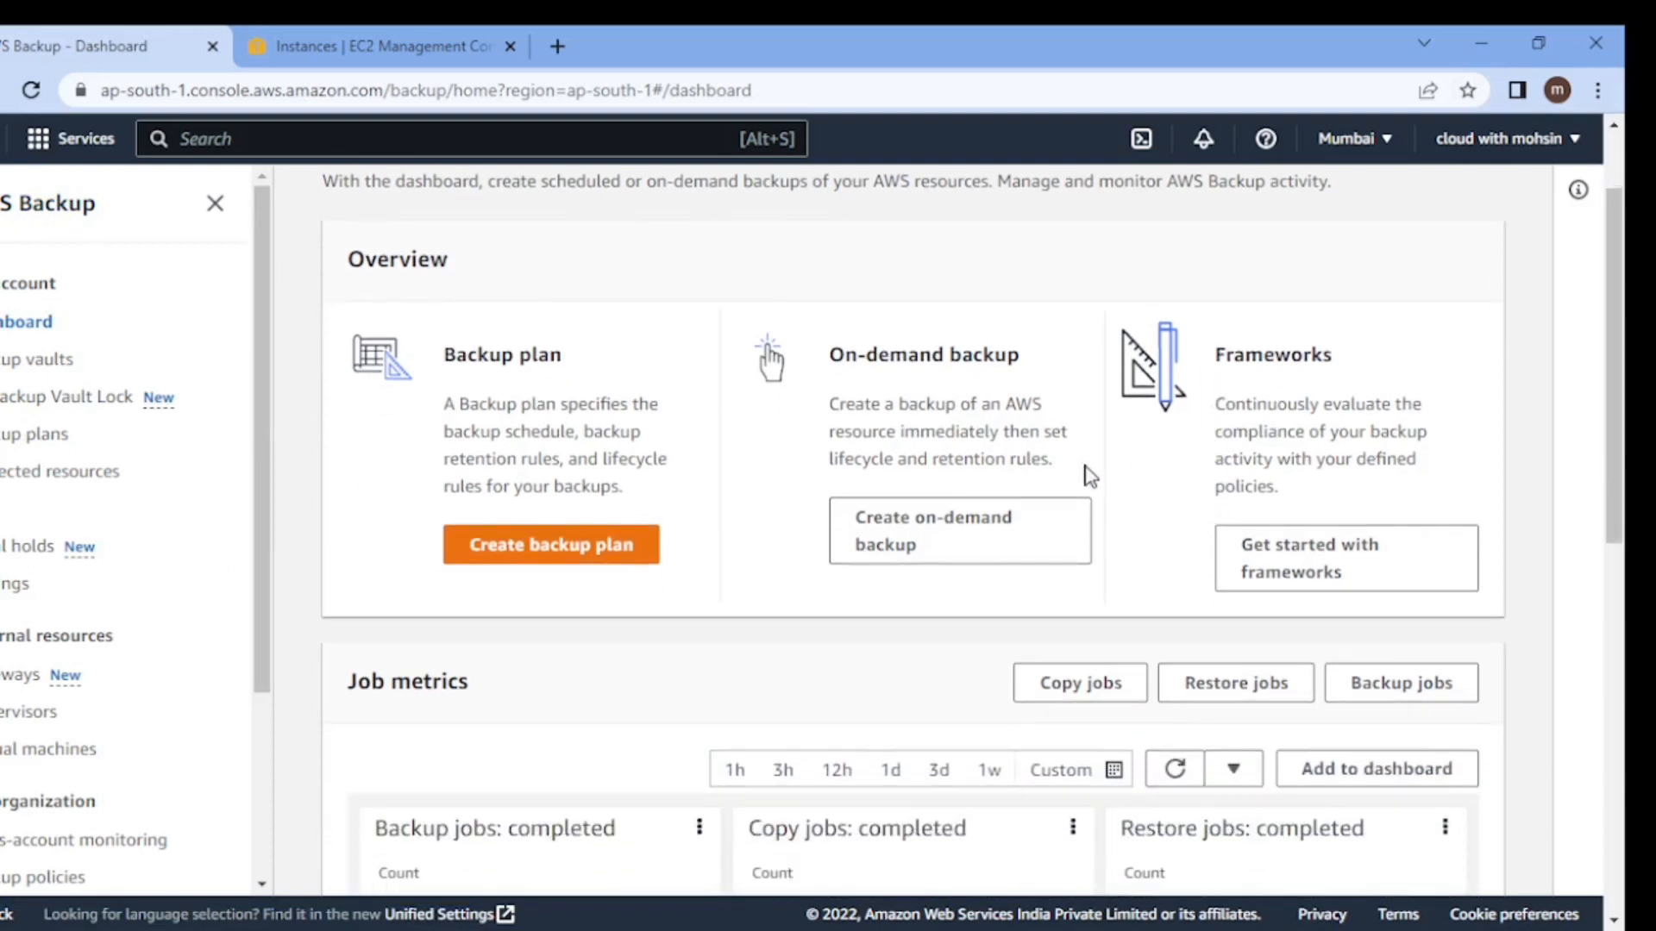
scroll(741, 445, up, 2)
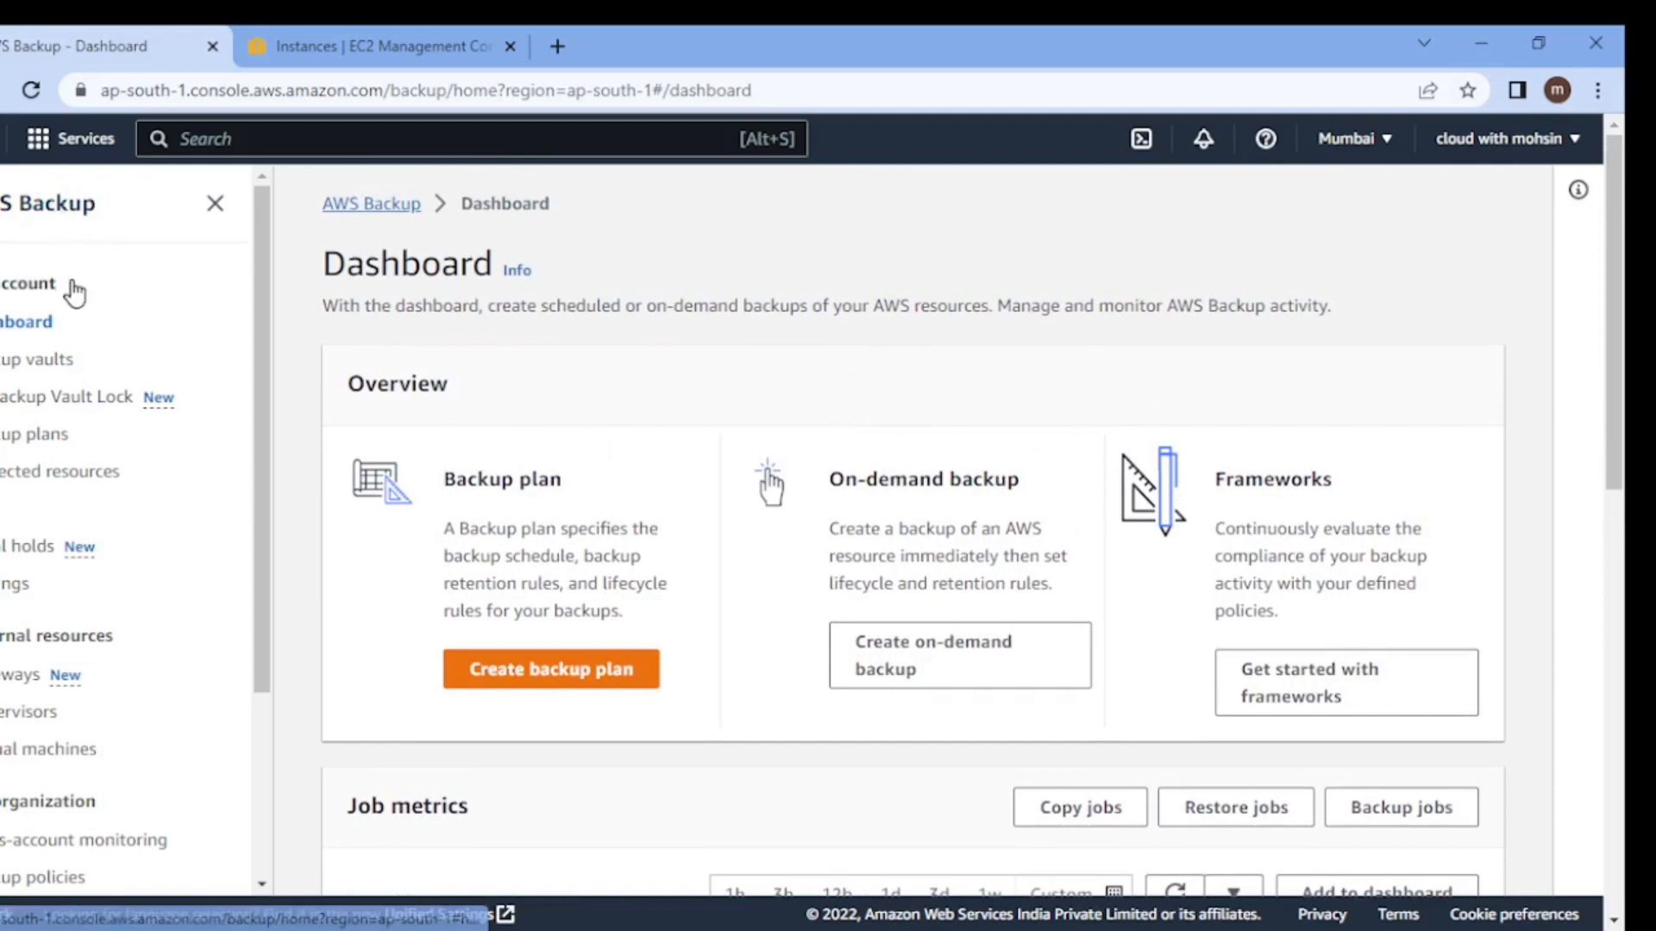
click(76, 477)
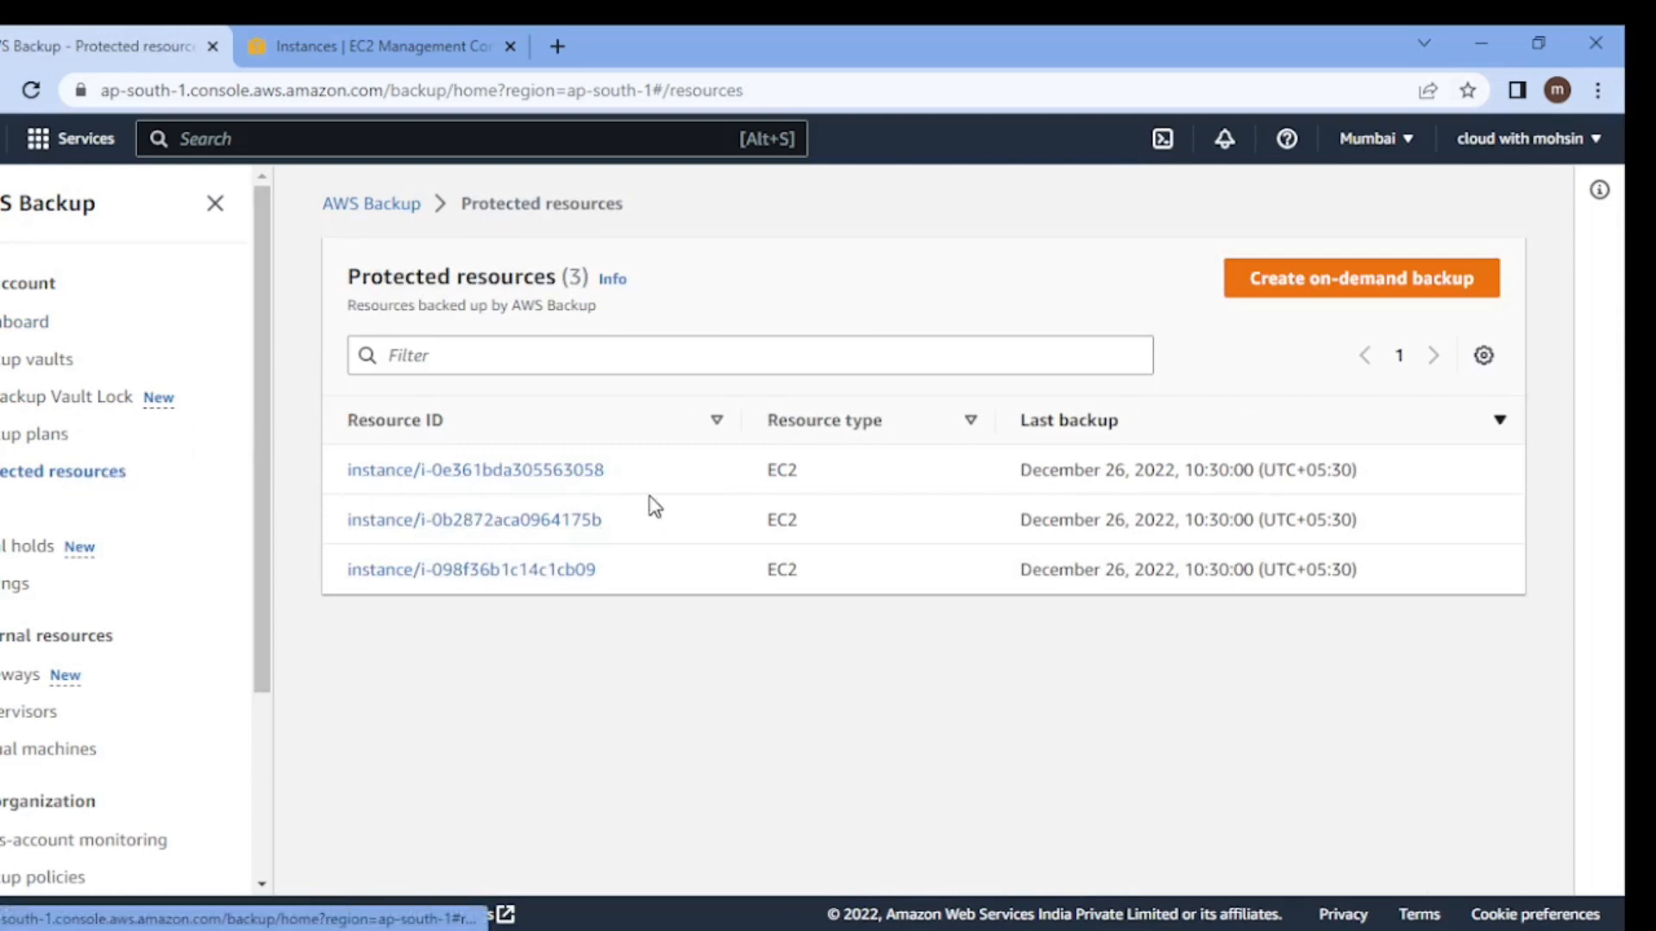
click(443, 522)
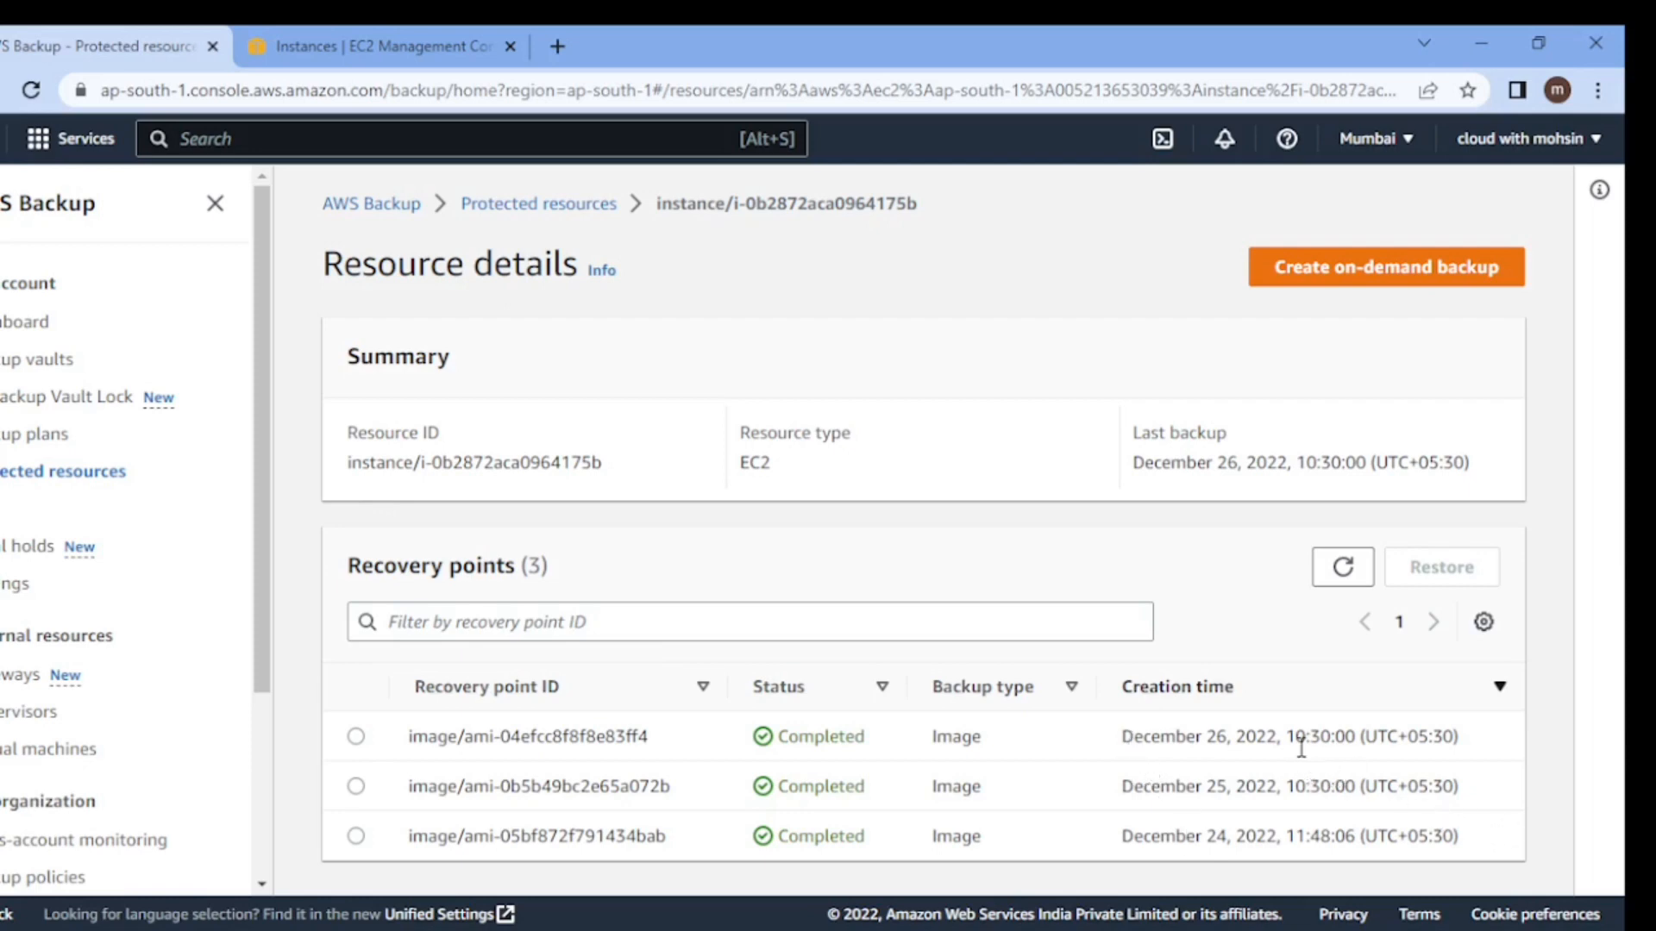
drag(1292, 737, 1351, 742)
click(1552, 767)
drag(1286, 737, 1361, 738)
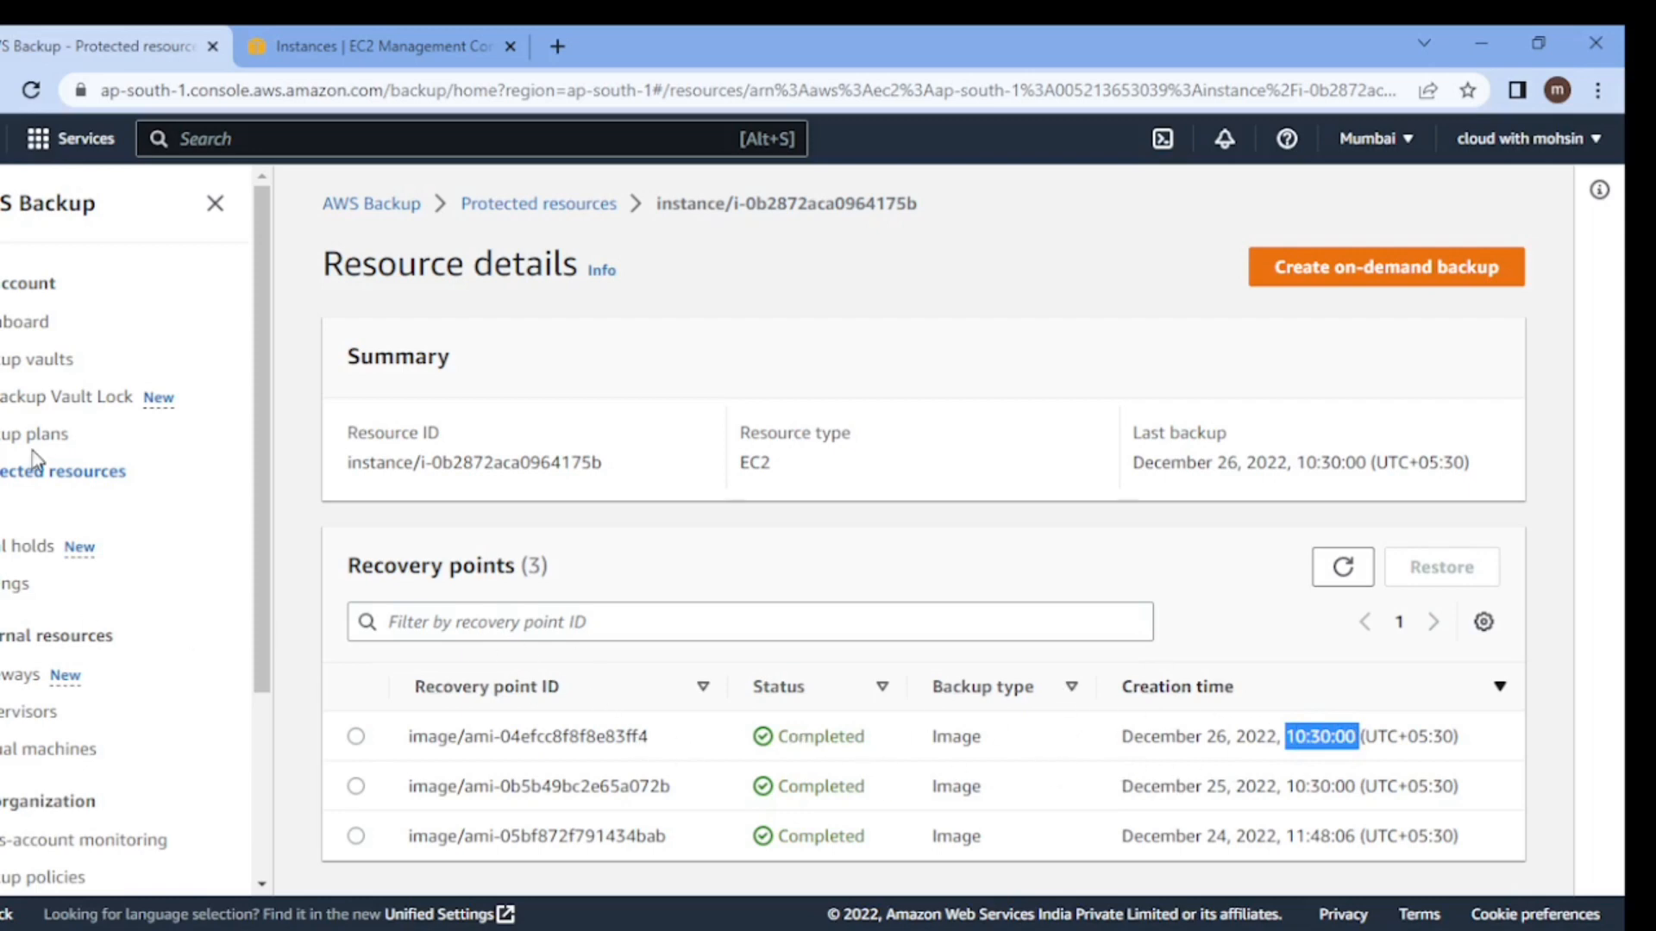
Look over the EC2 instances list and the backup vaults in AWS Backup.
click(381, 28)
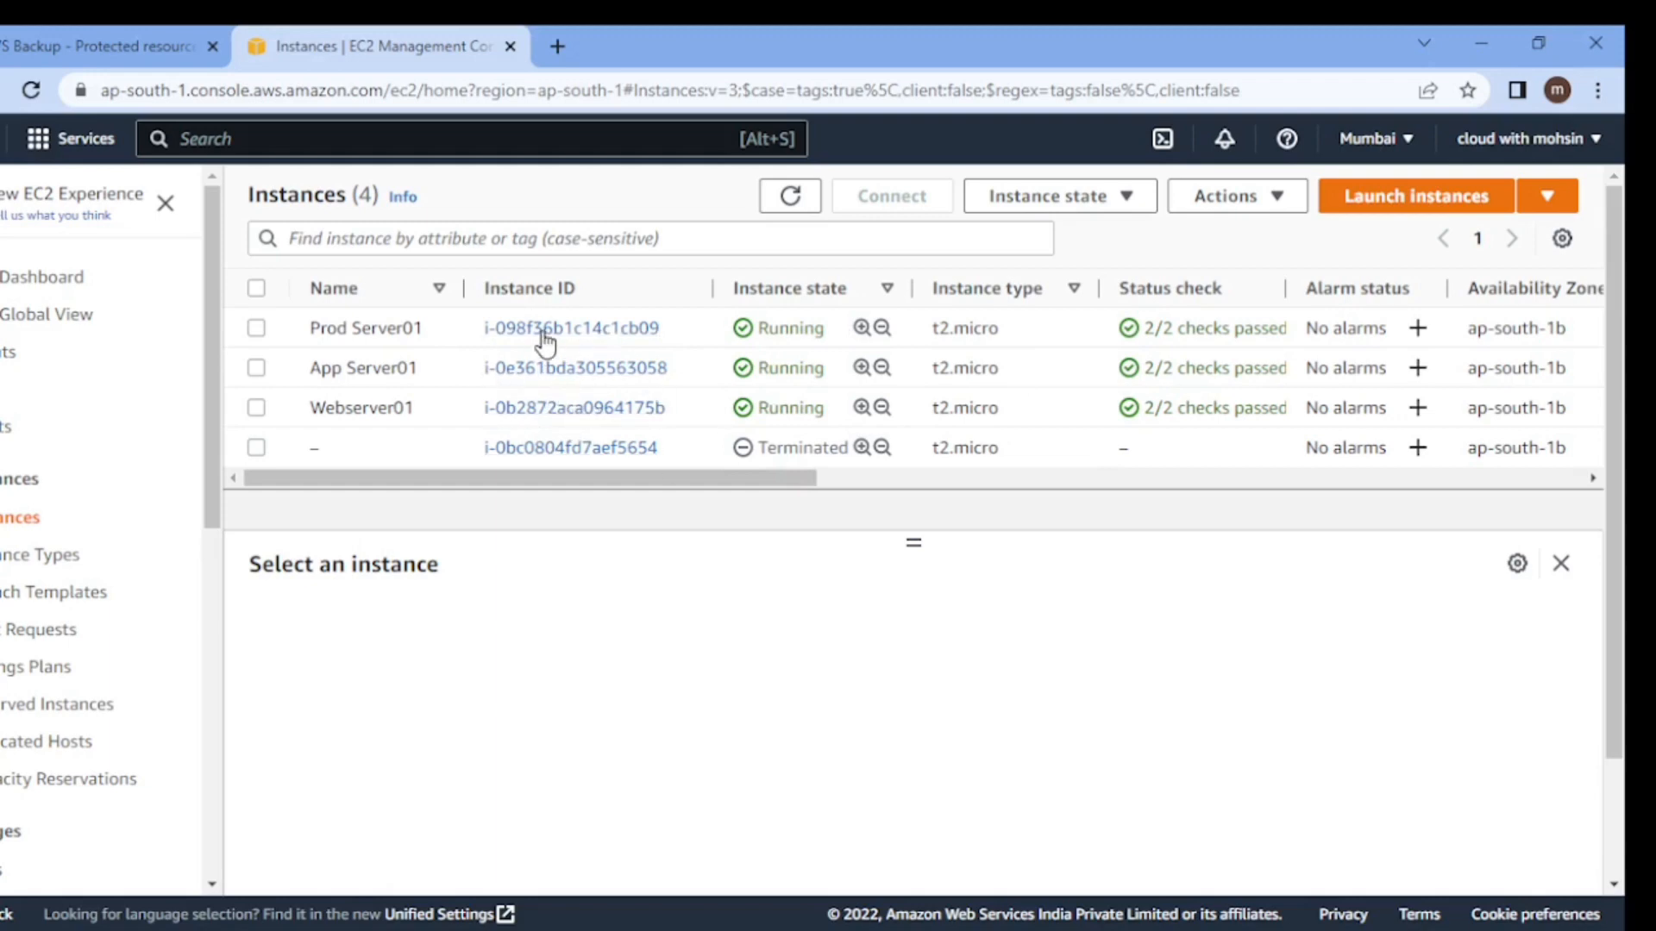
click(26, 47)
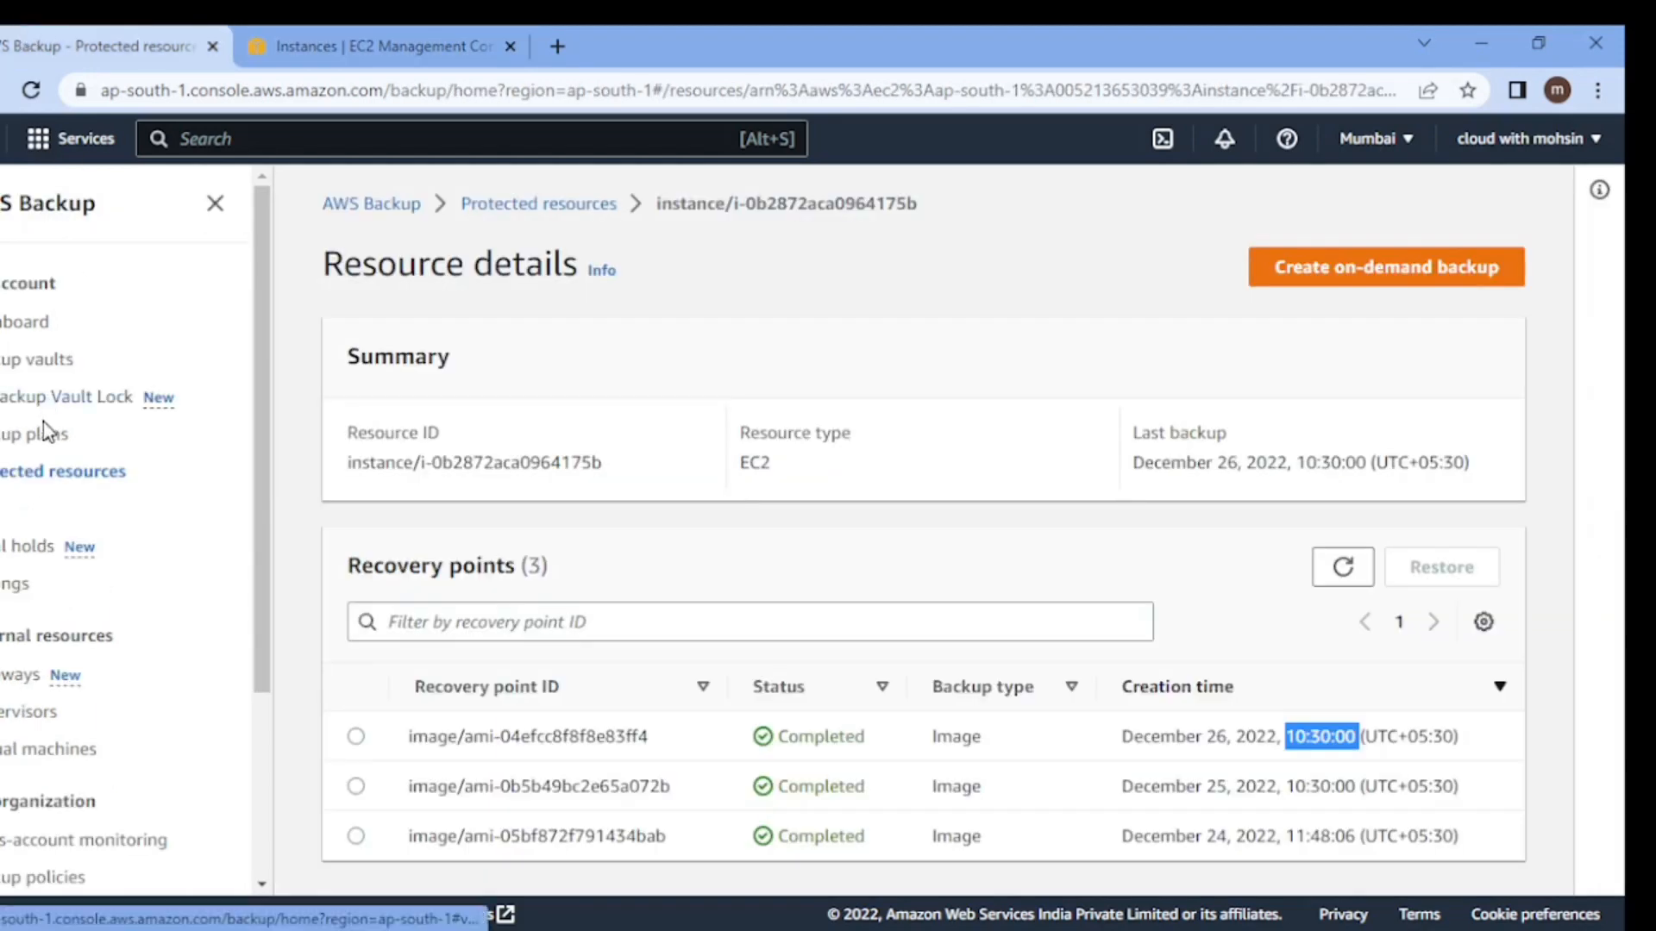
click(47, 398)
click(41, 362)
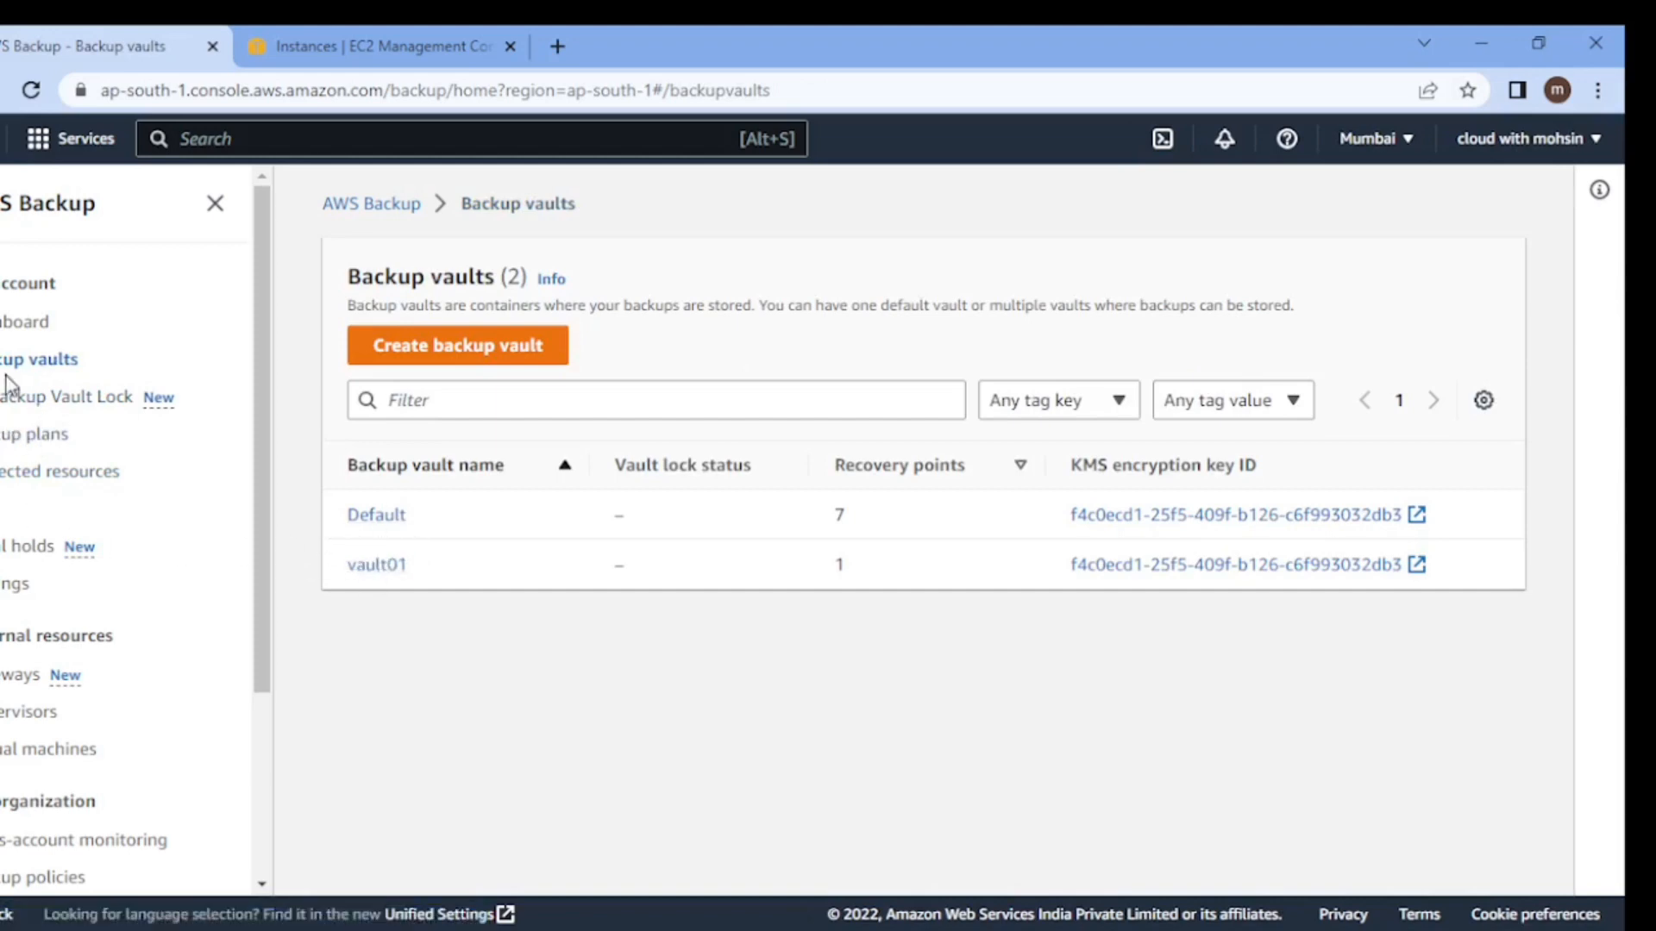
Reopen protected resource i-0b2872aca0964175b and select its recovery point from December 26, 2022, 10:30:00.
click(39, 481)
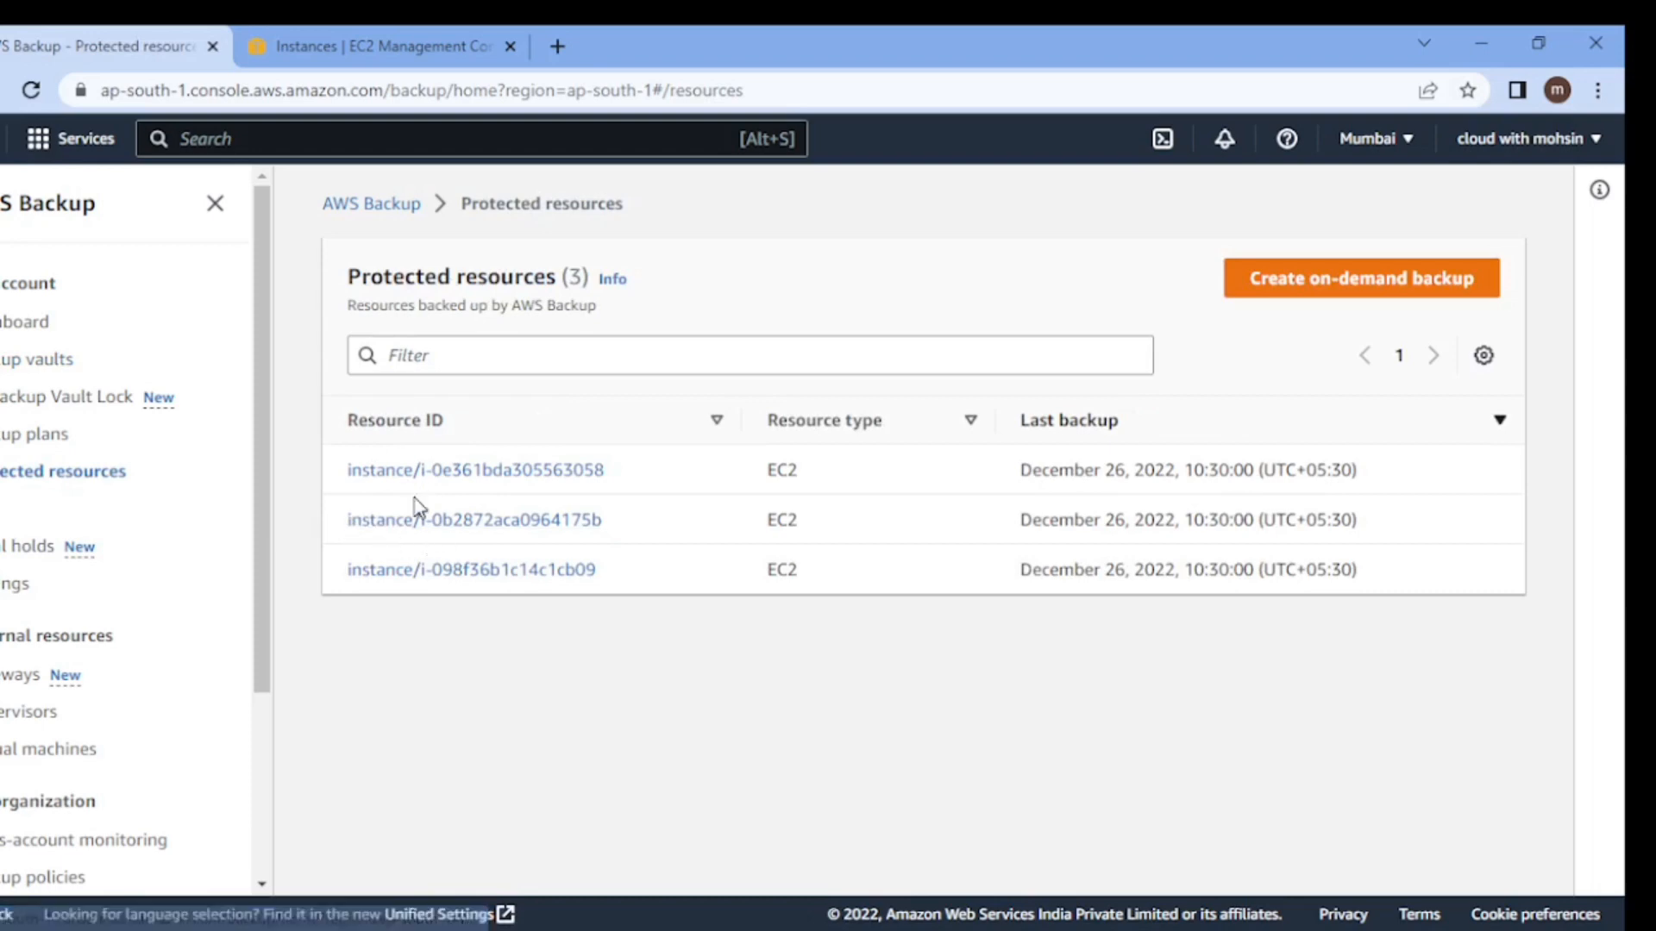
click(371, 521)
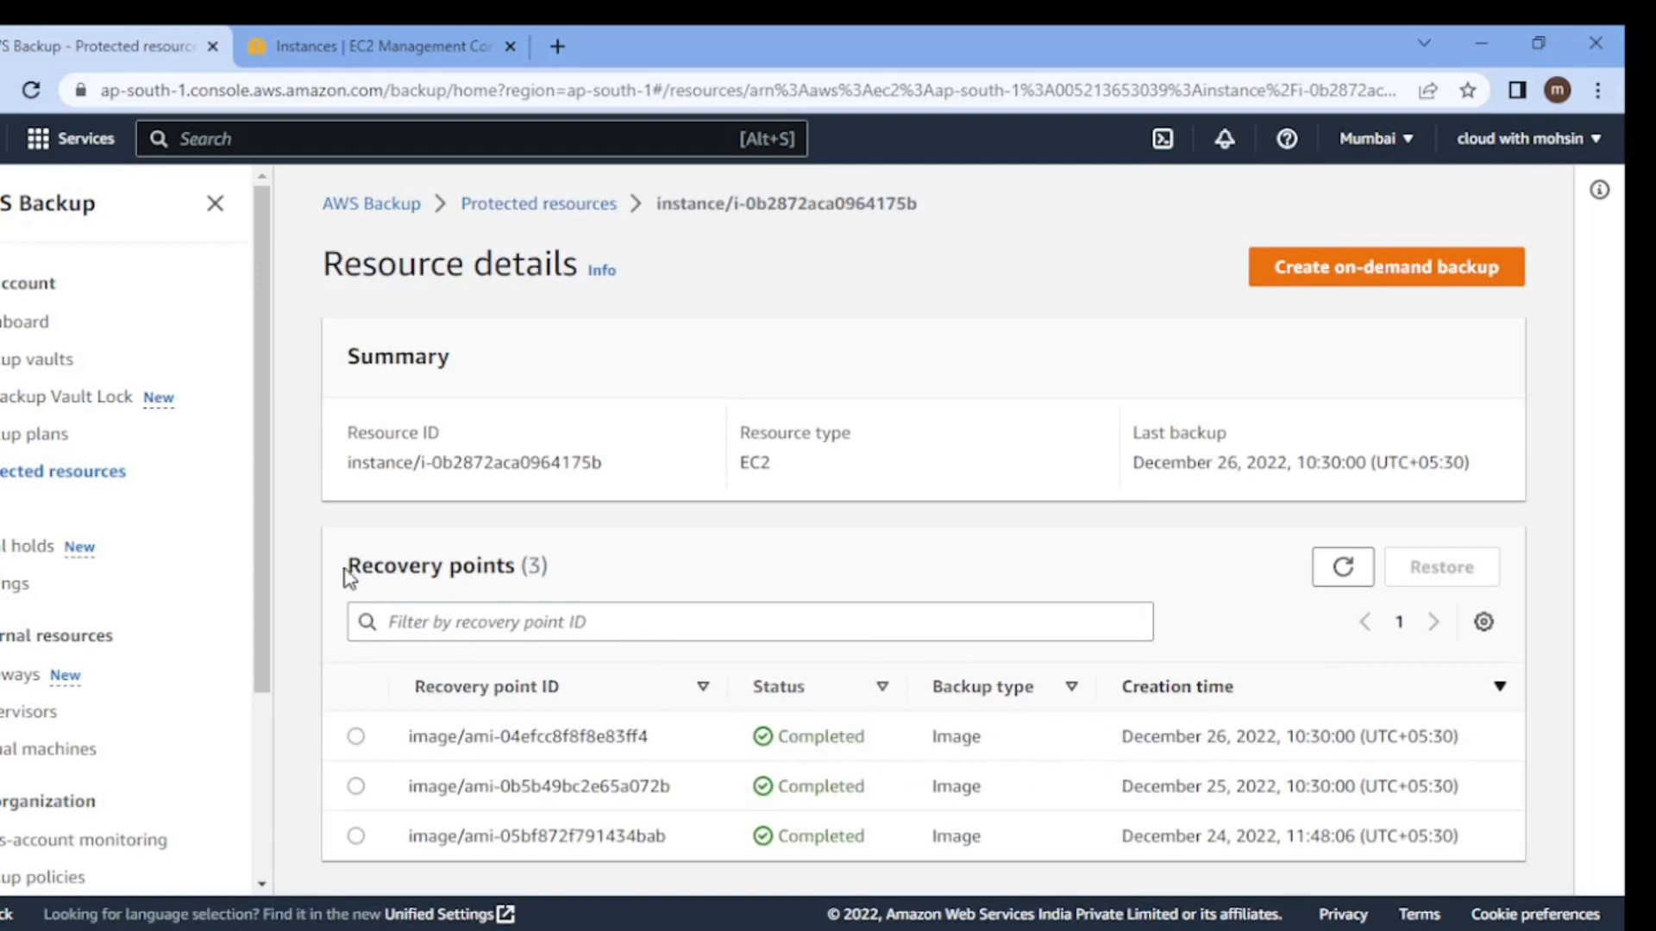
click(357, 738)
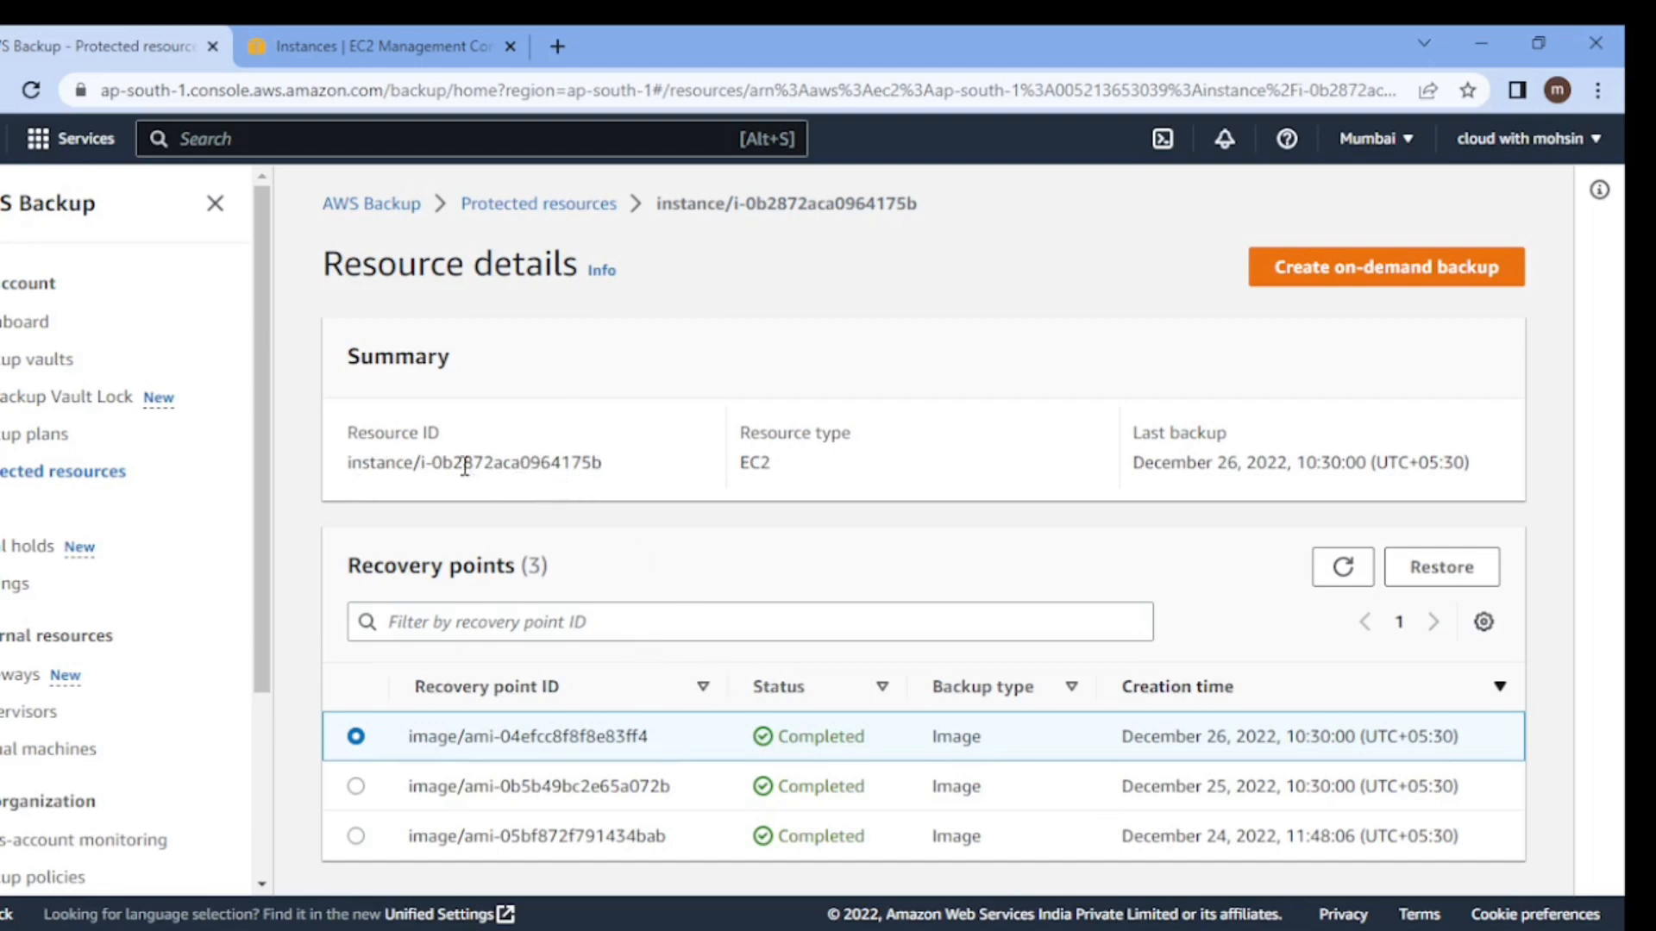
Compare the ending of the resource ID with the instance IDs in the EC2 instances list.
drag(548, 466, 613, 465)
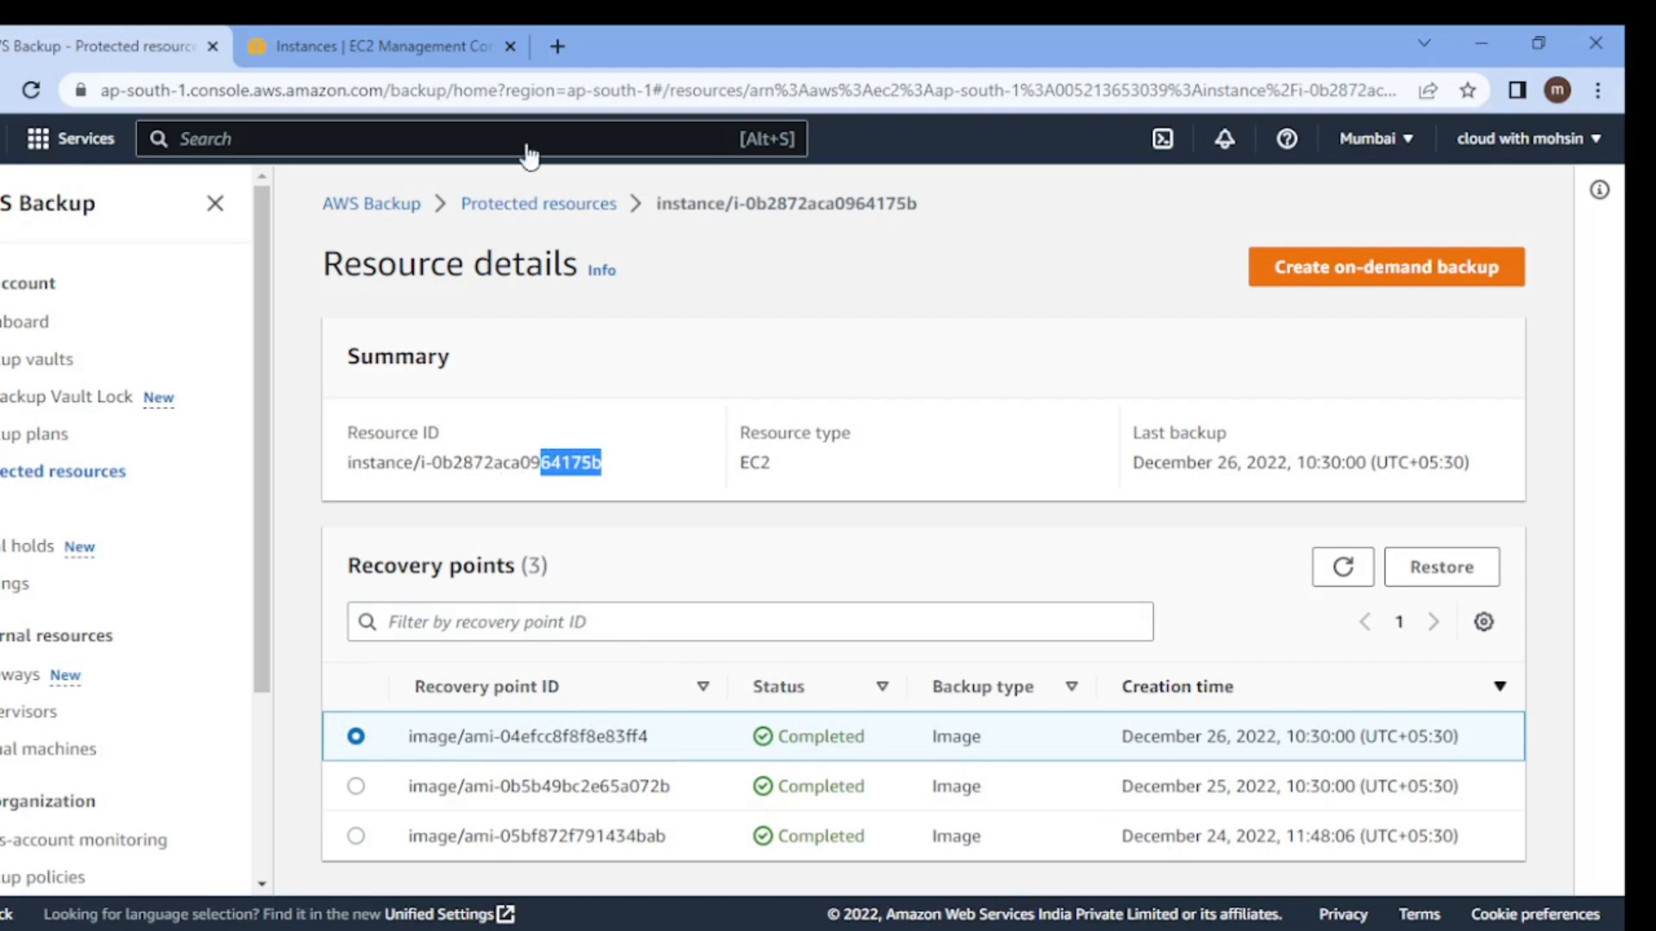
click(380, 46)
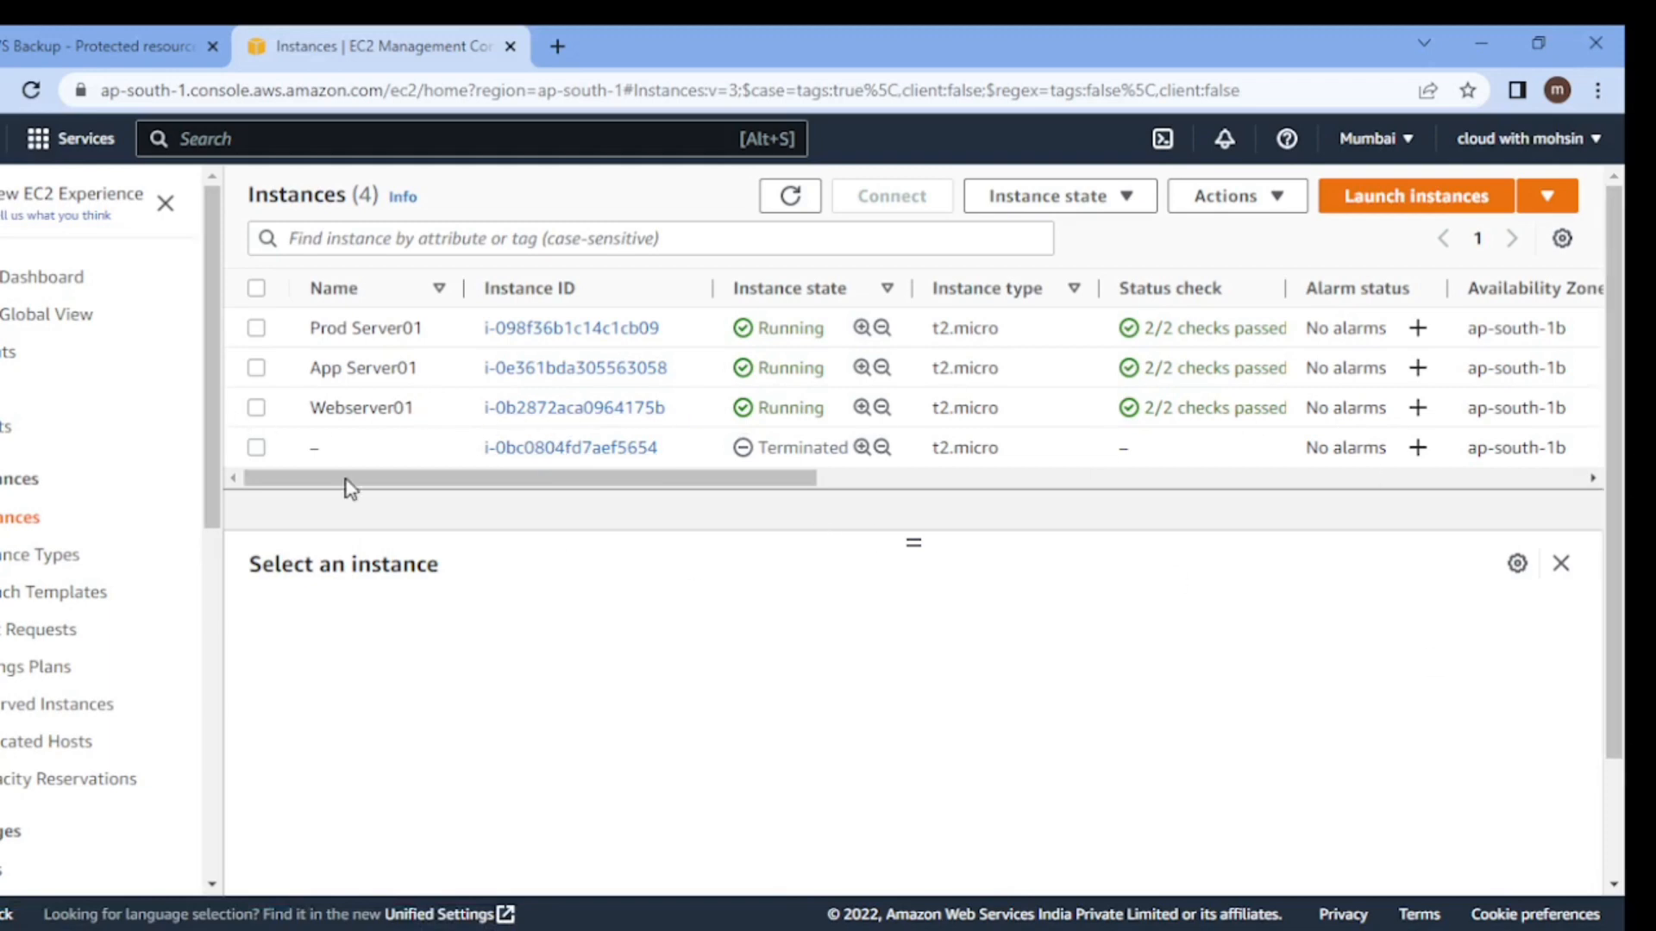
click(78, 38)
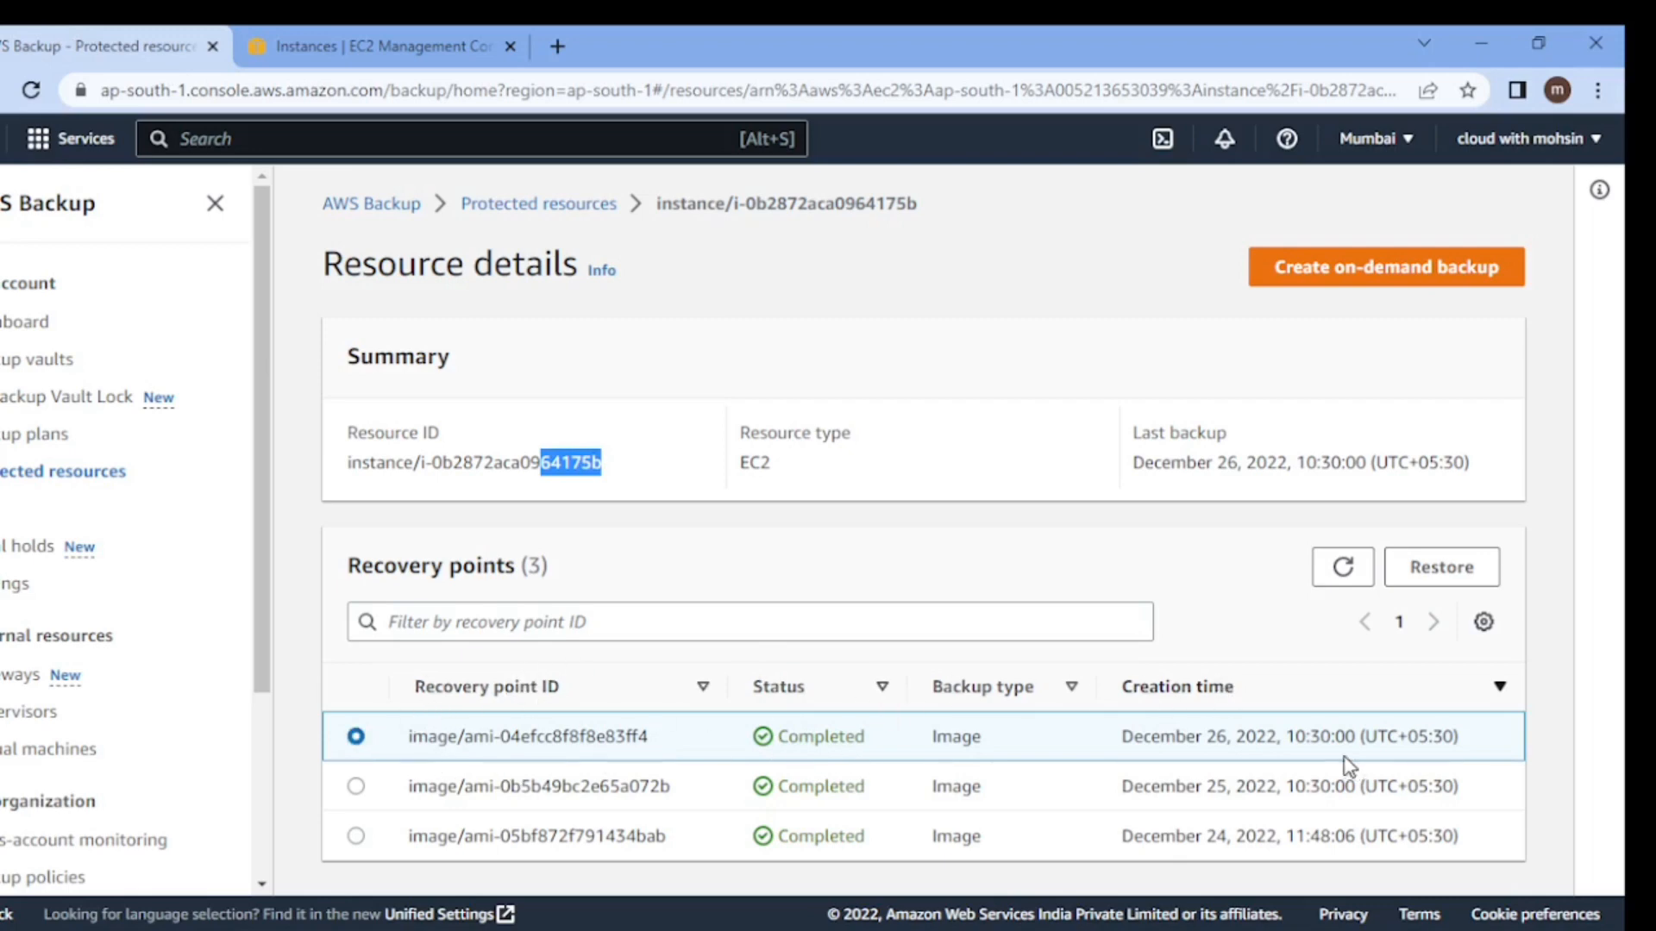
Start the restore of the selected December 26, 2022 recovery point and review its network settings.
drag(1118, 740, 1361, 738)
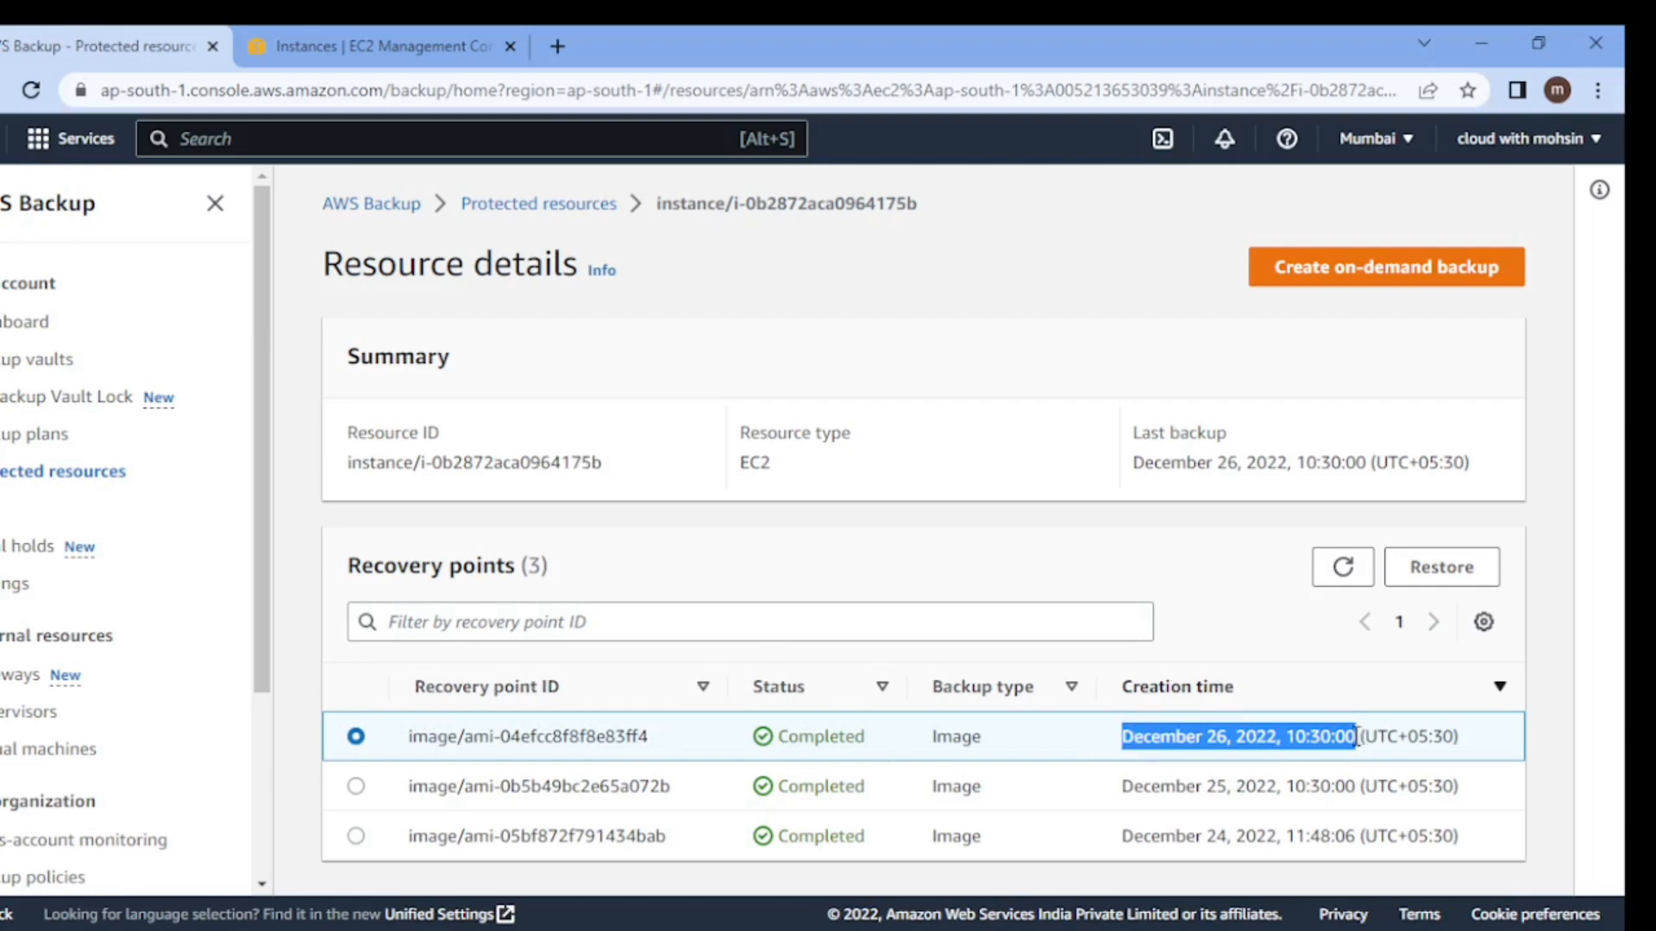
click(1290, 643)
click(1446, 584)
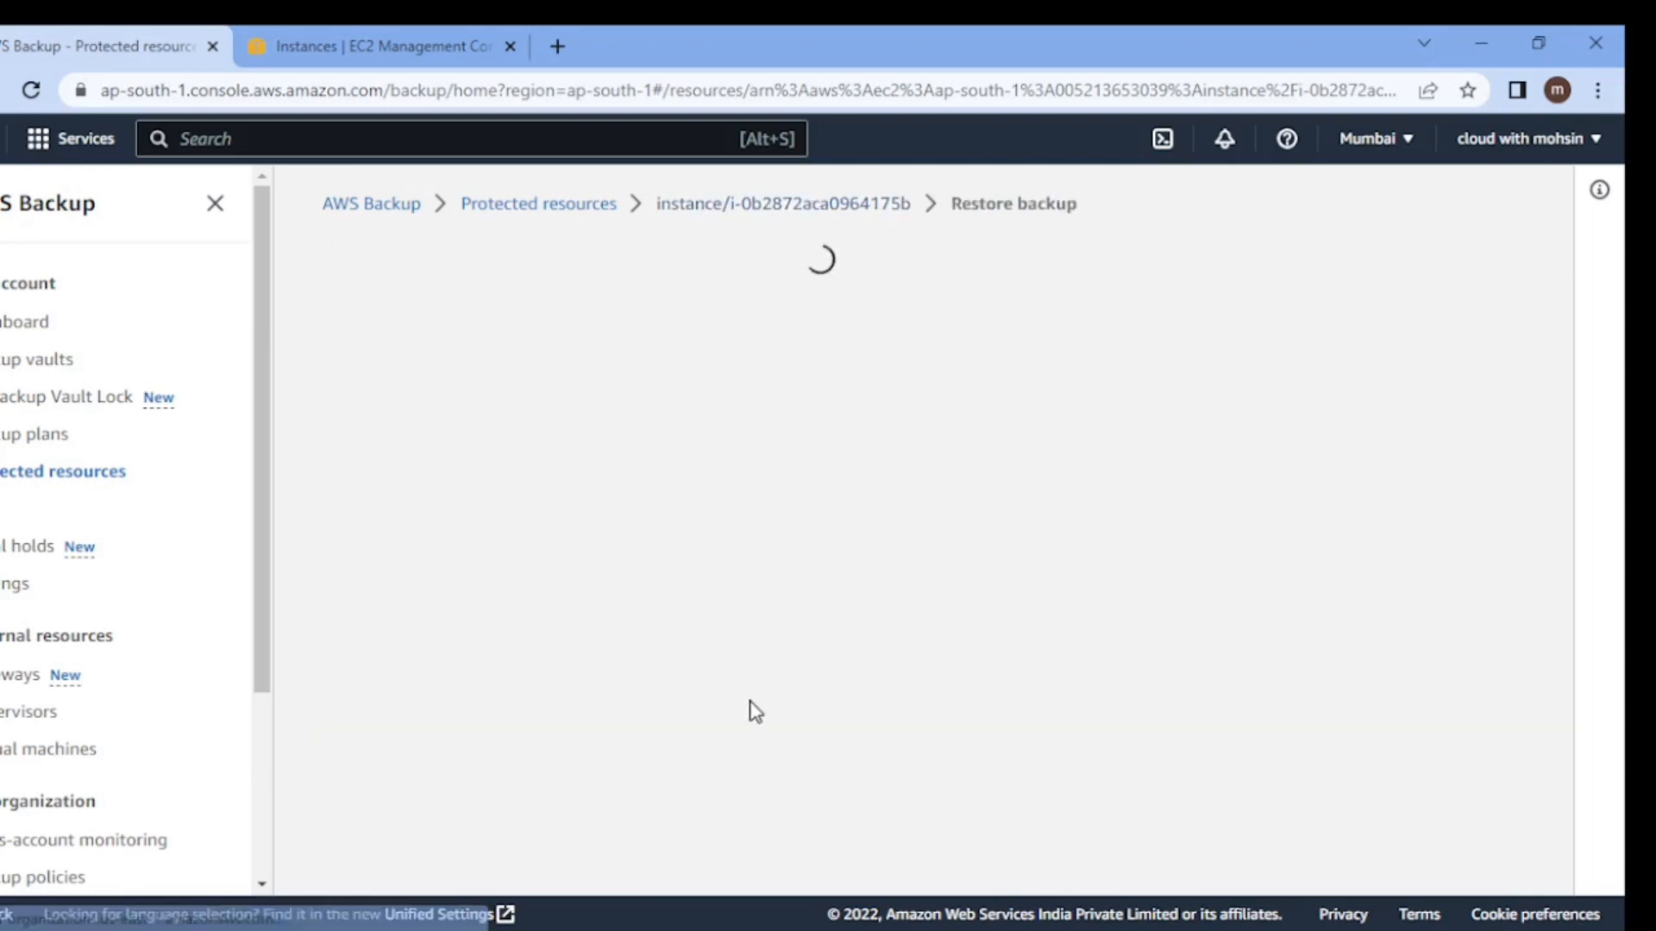
scroll(776, 728, down, 3)
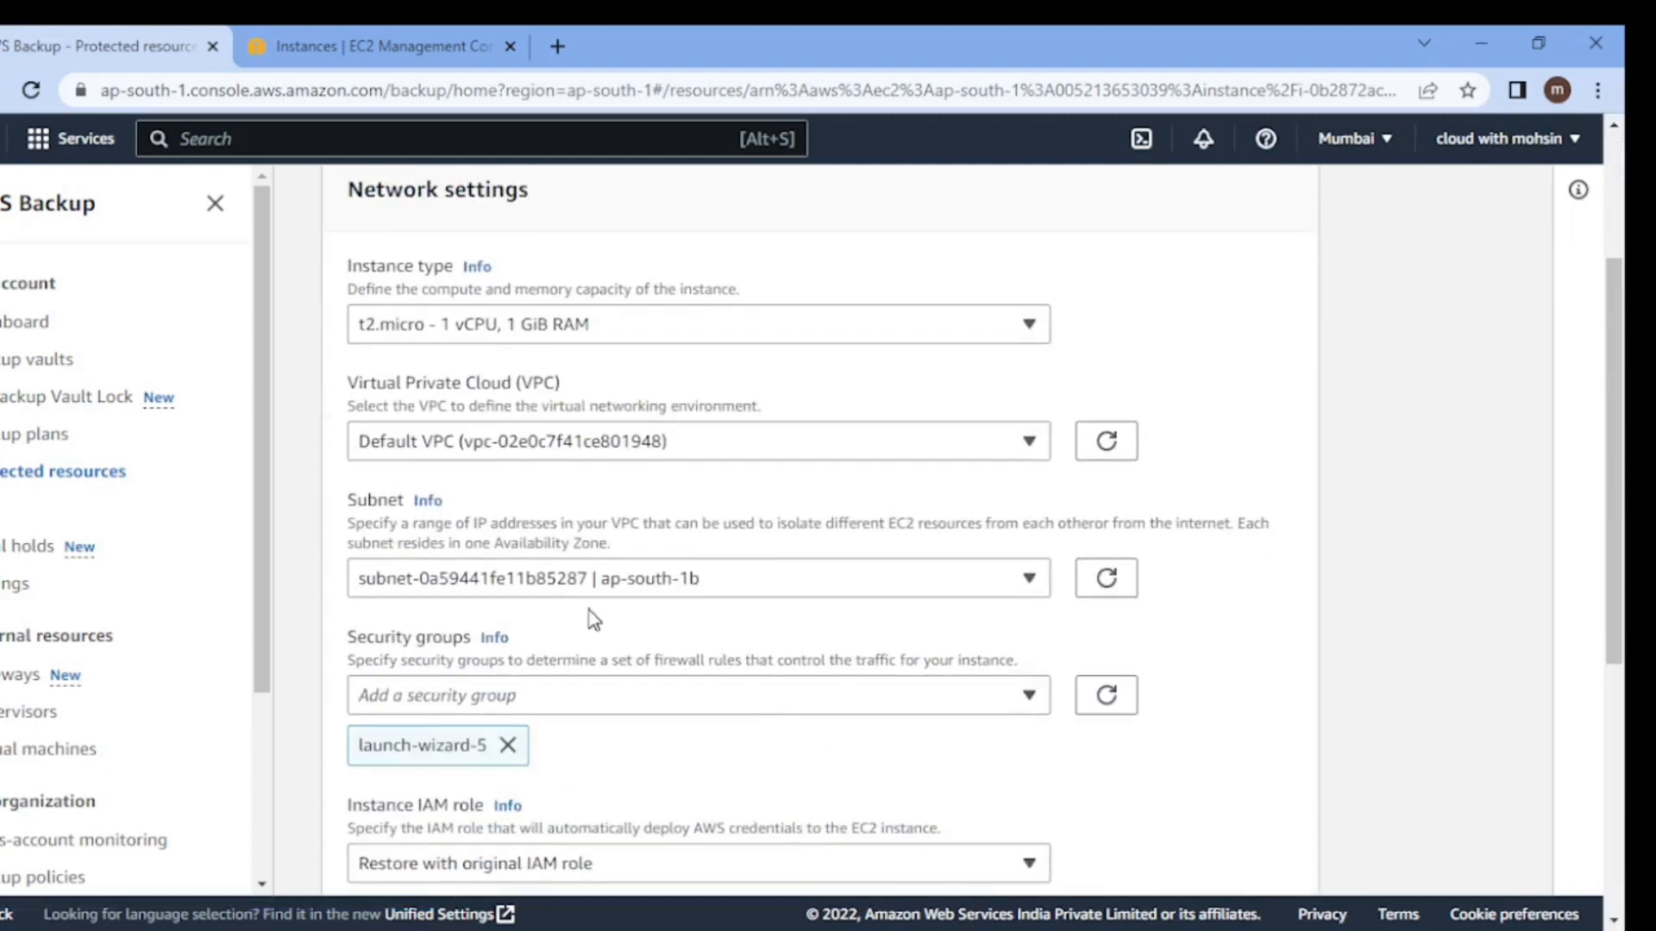
scroll(432, 401, up, 2)
scroll(488, 523, up, 2)
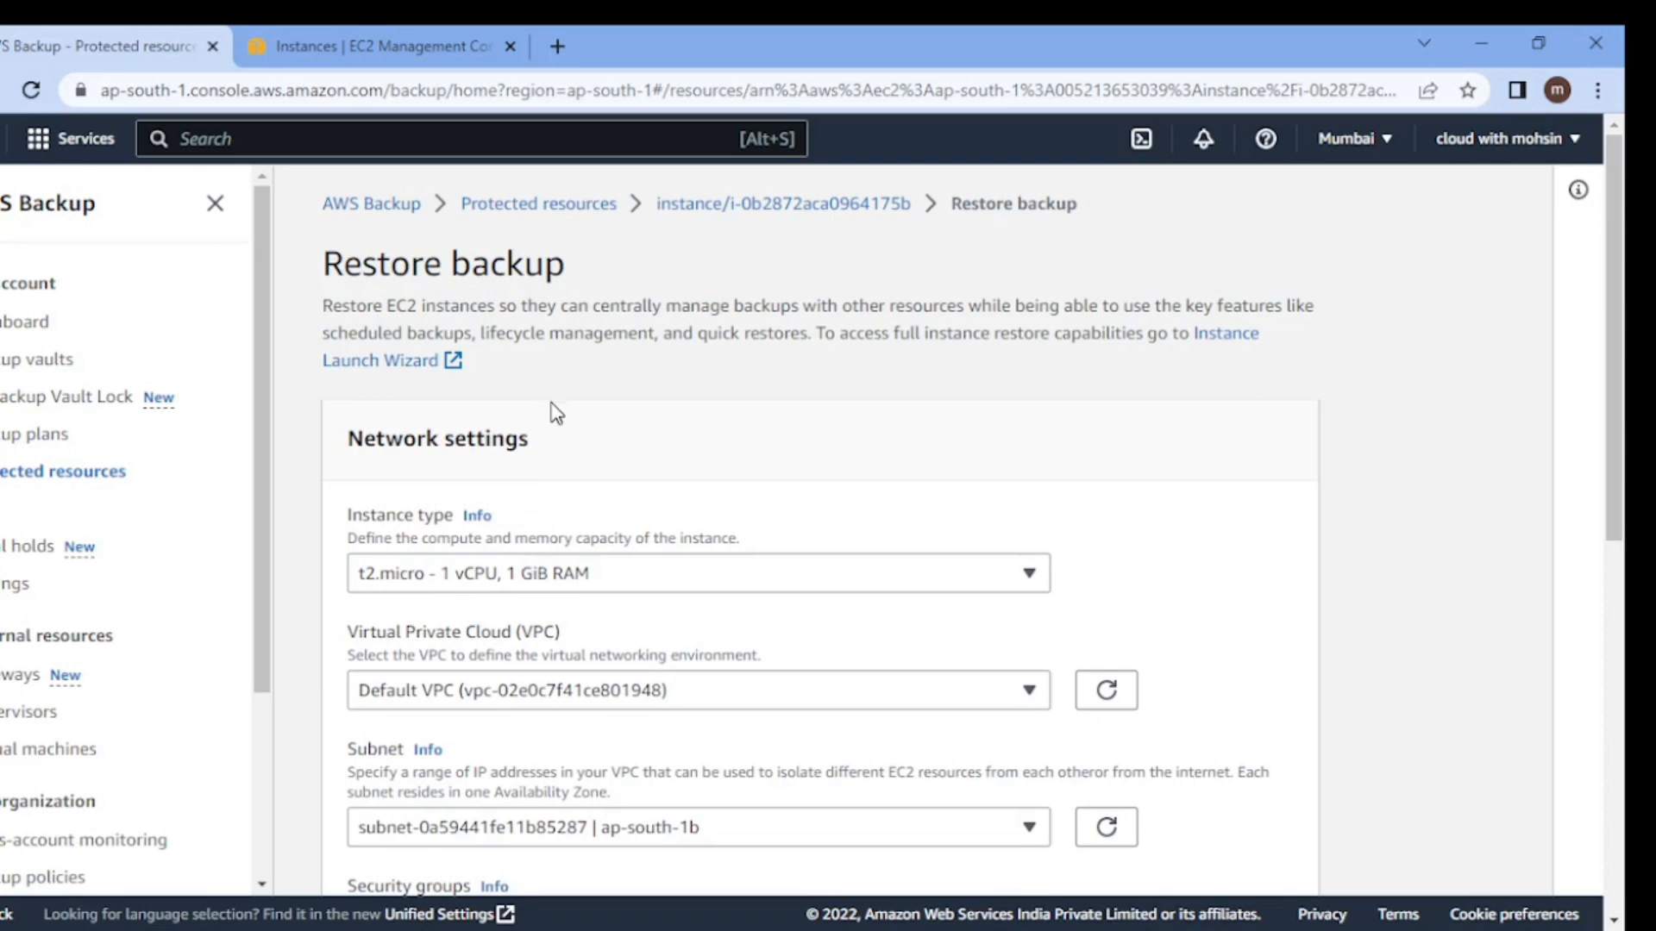
scroll(581, 448, down, 2)
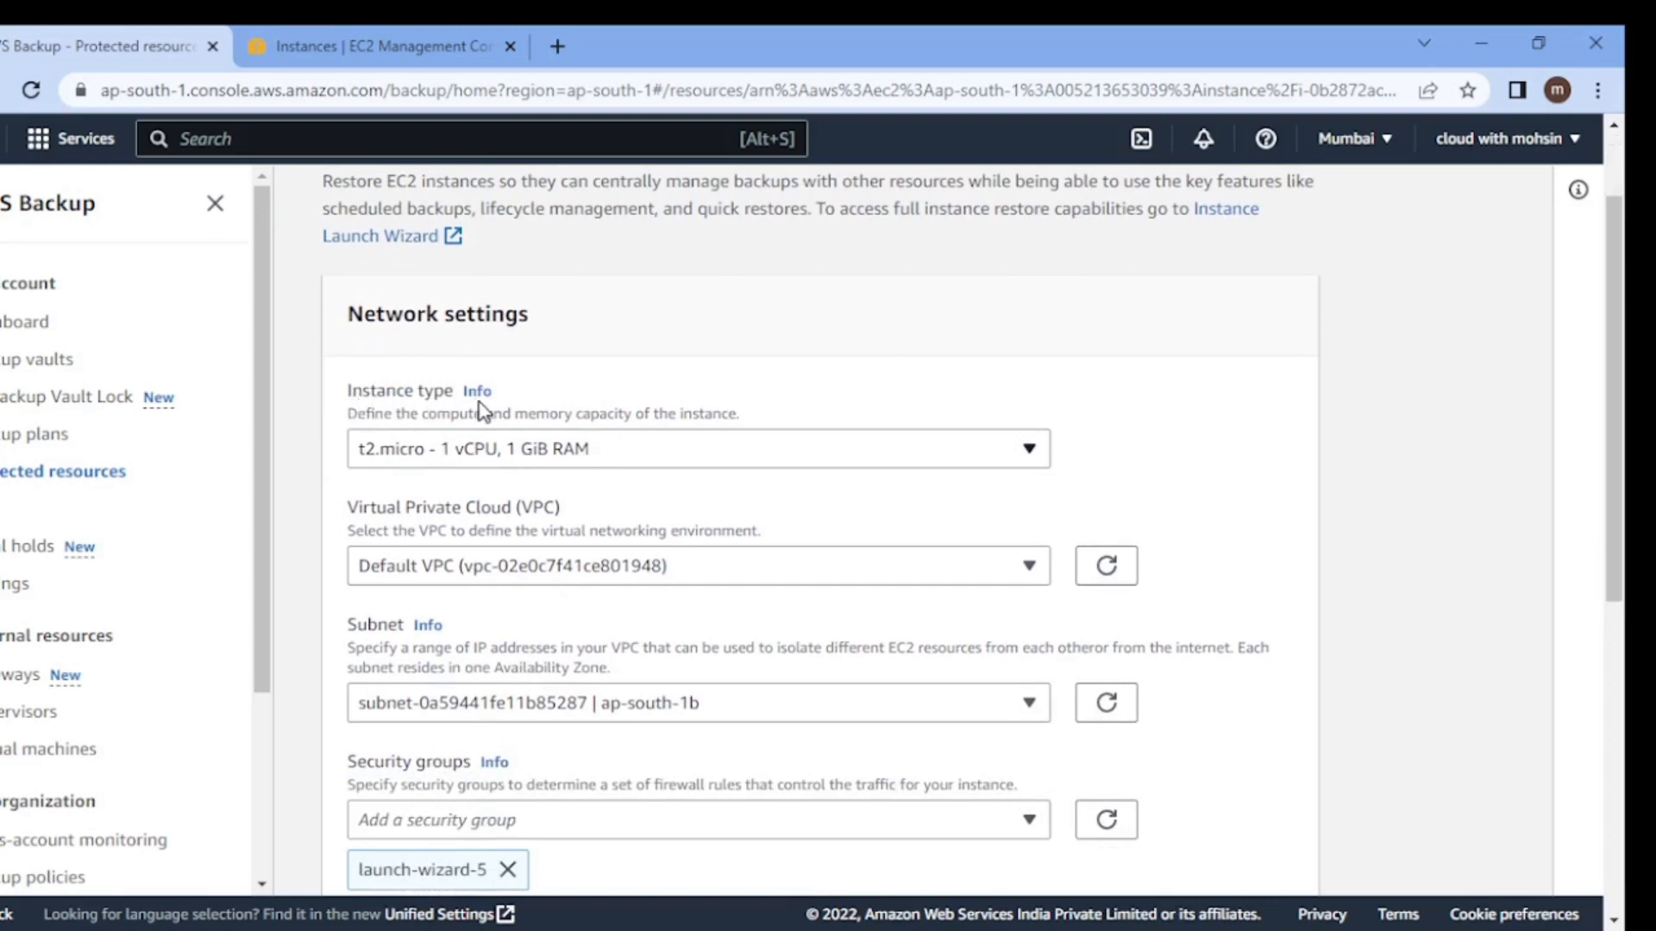
Browse the instance types available for the restored instance, leaving t2.micro selected.
click(558, 460)
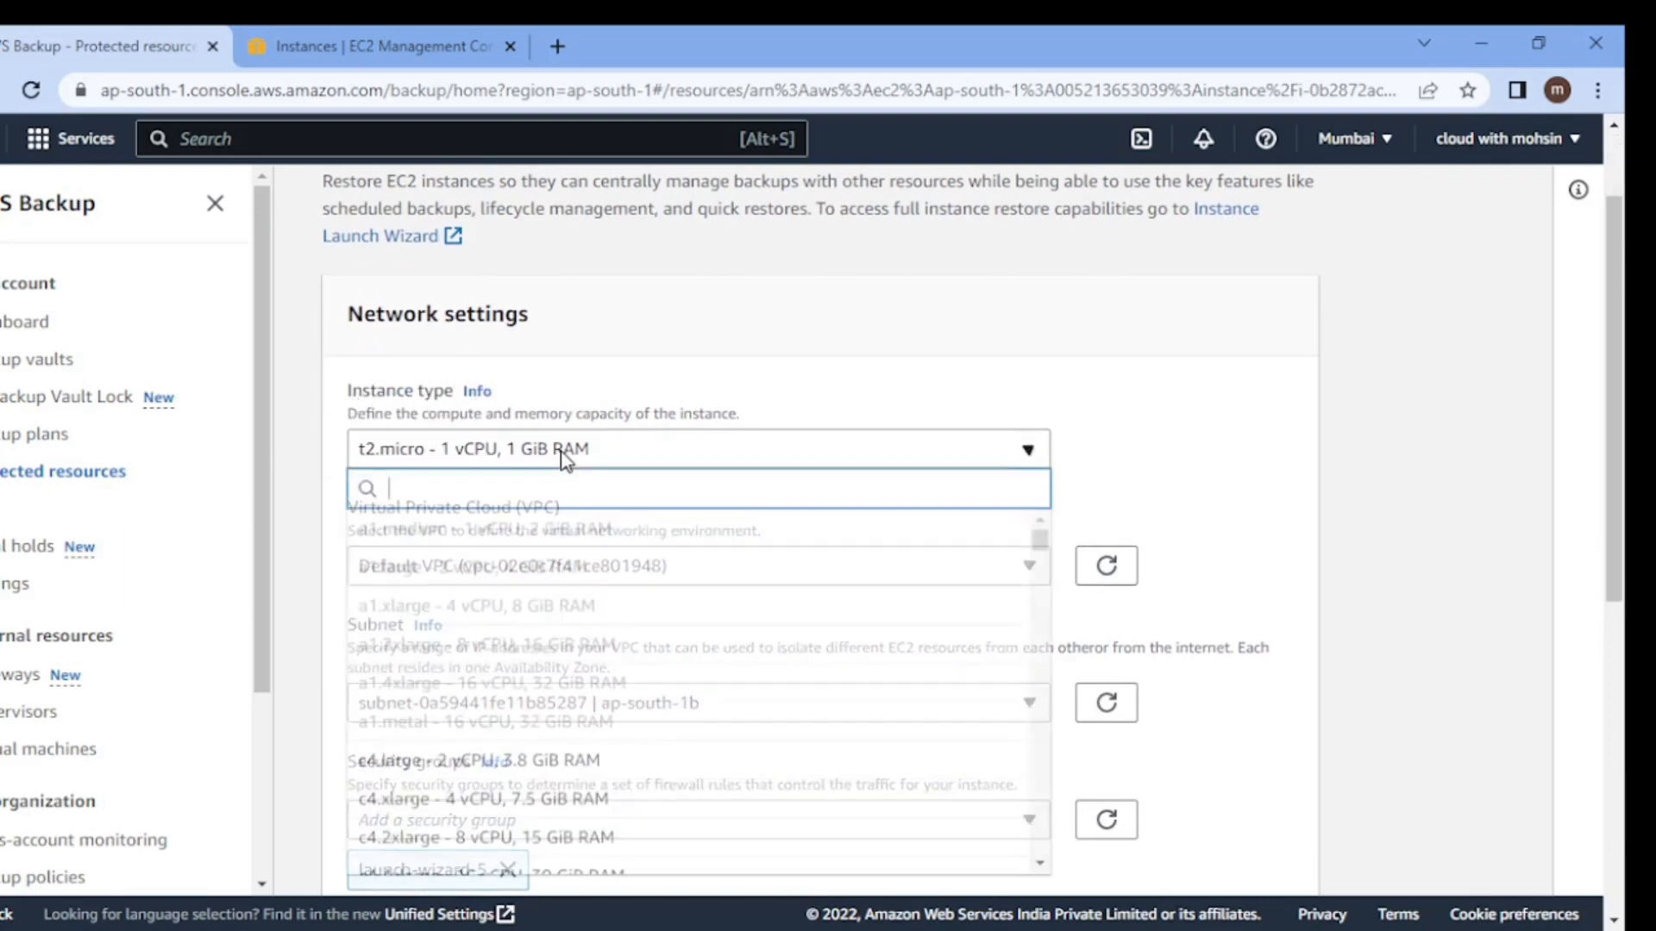
click(561, 451)
click(565, 457)
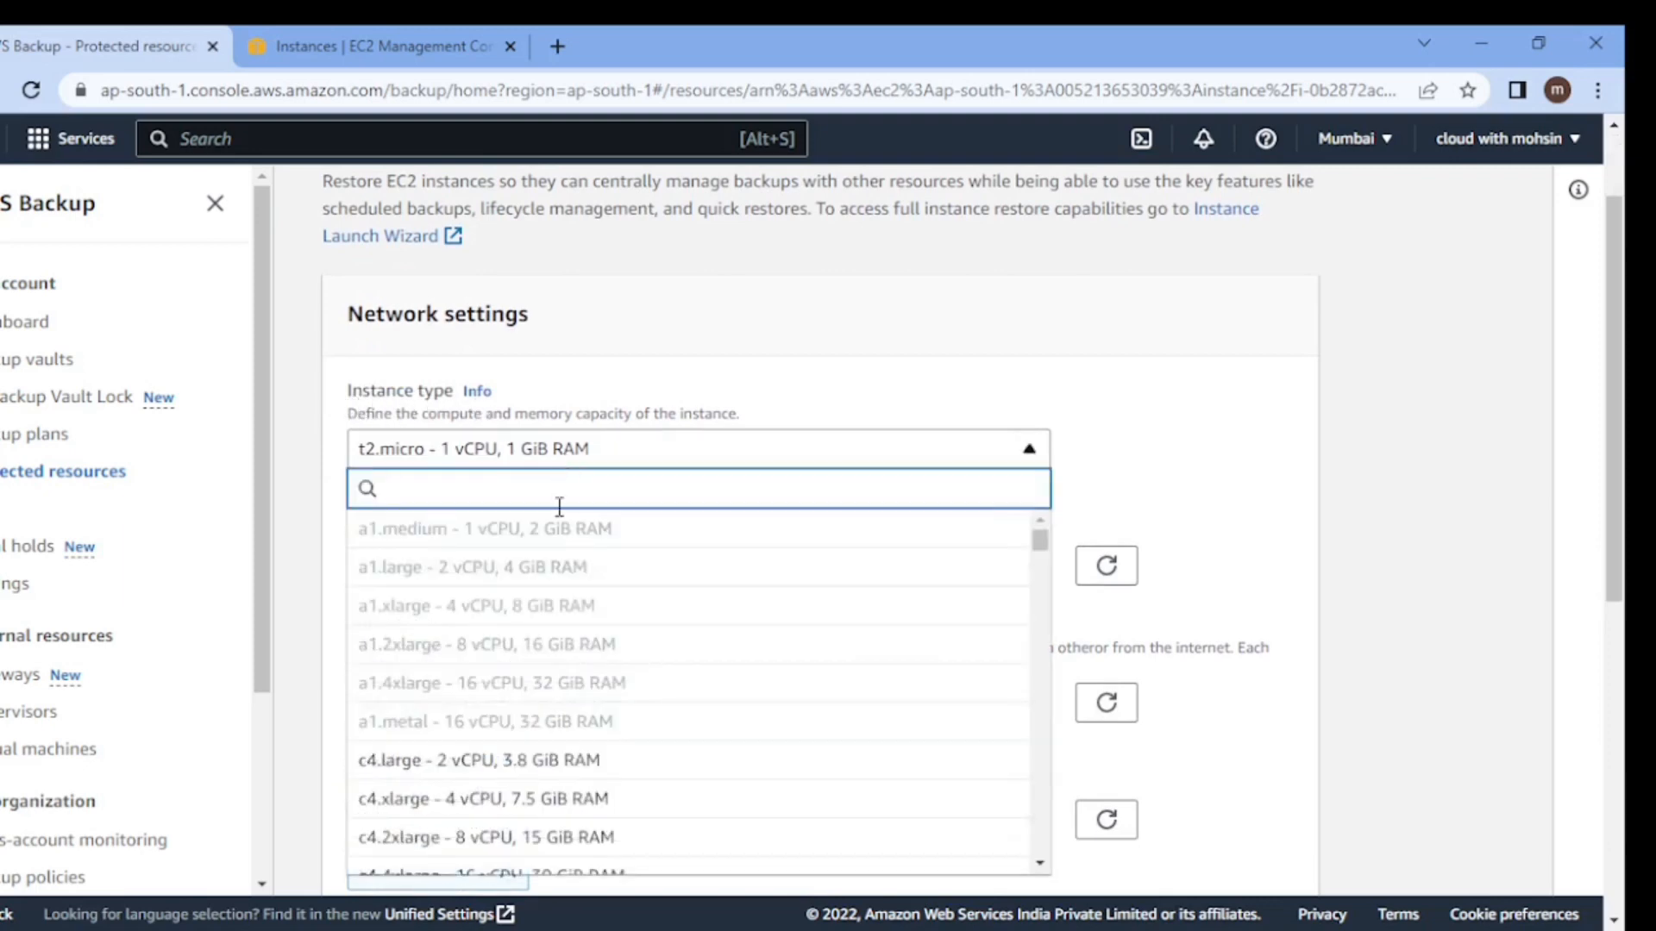
scroll(561, 565, down, 3)
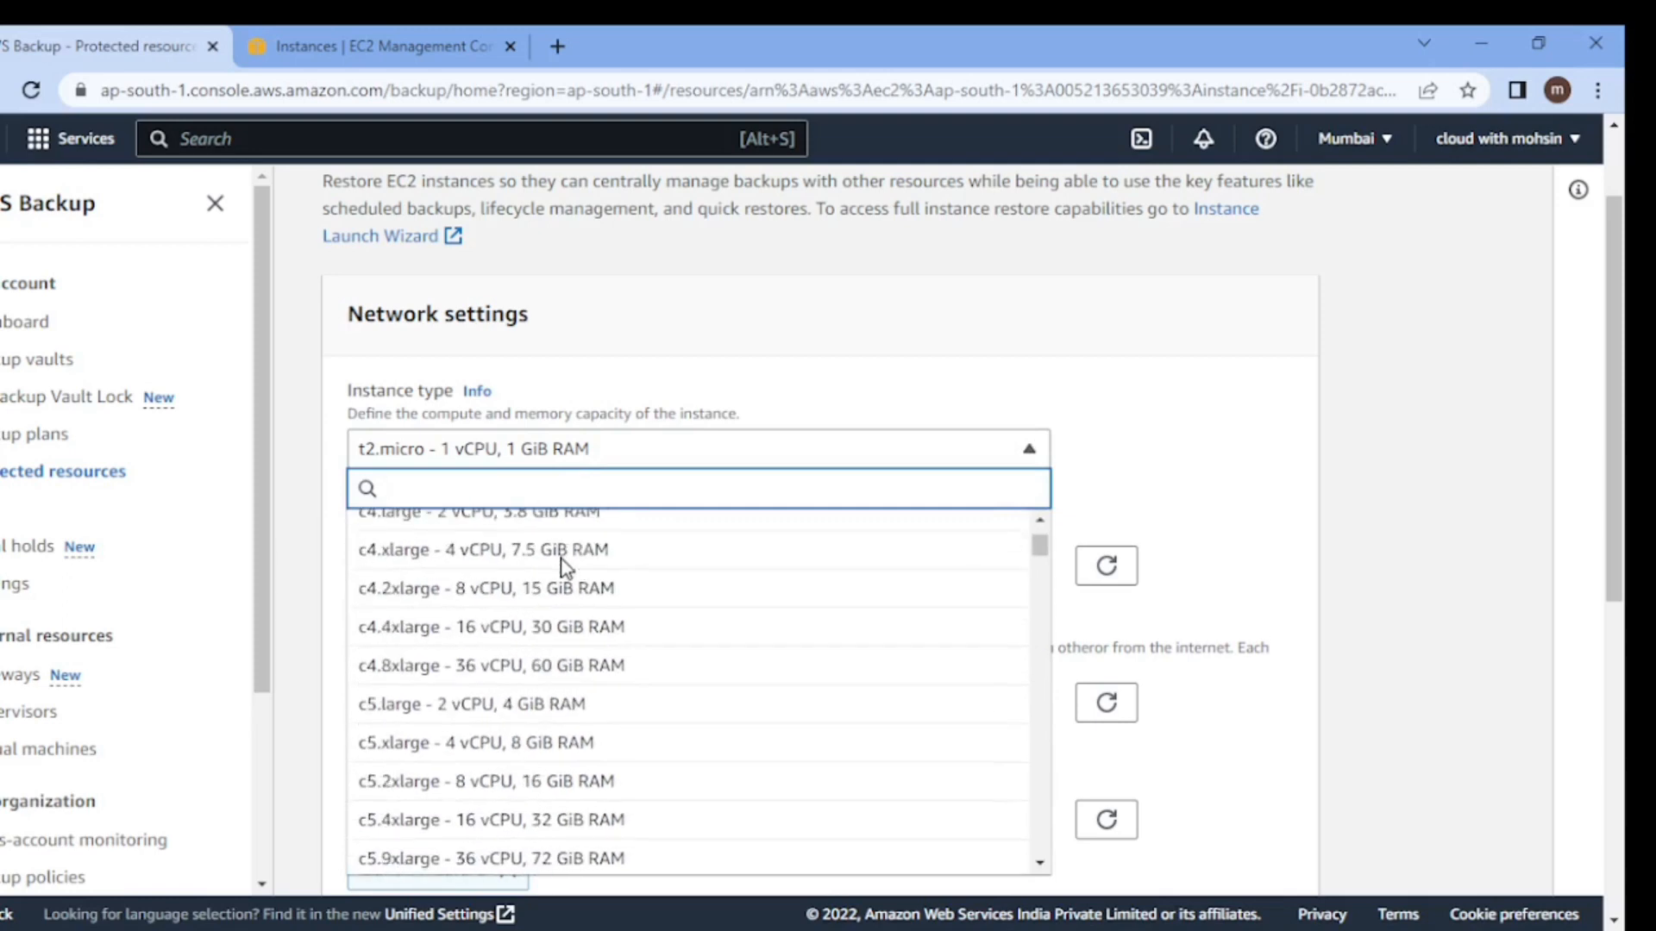
scroll(561, 562, up, 3)
scroll(458, 548, up, 2)
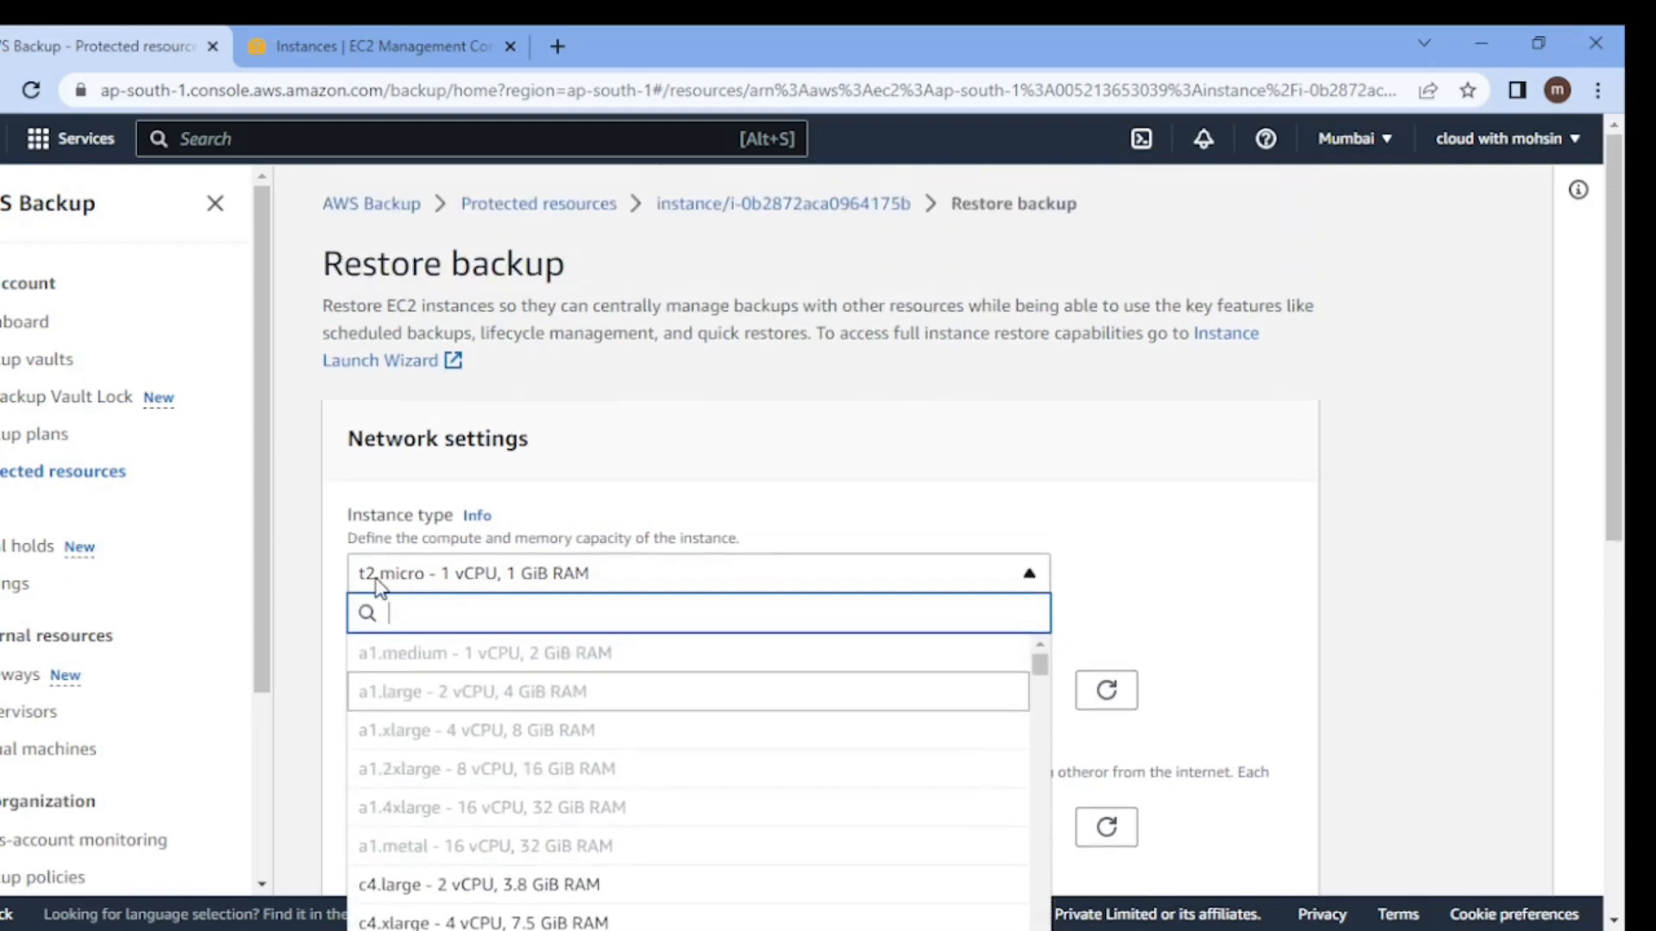
click(857, 510)
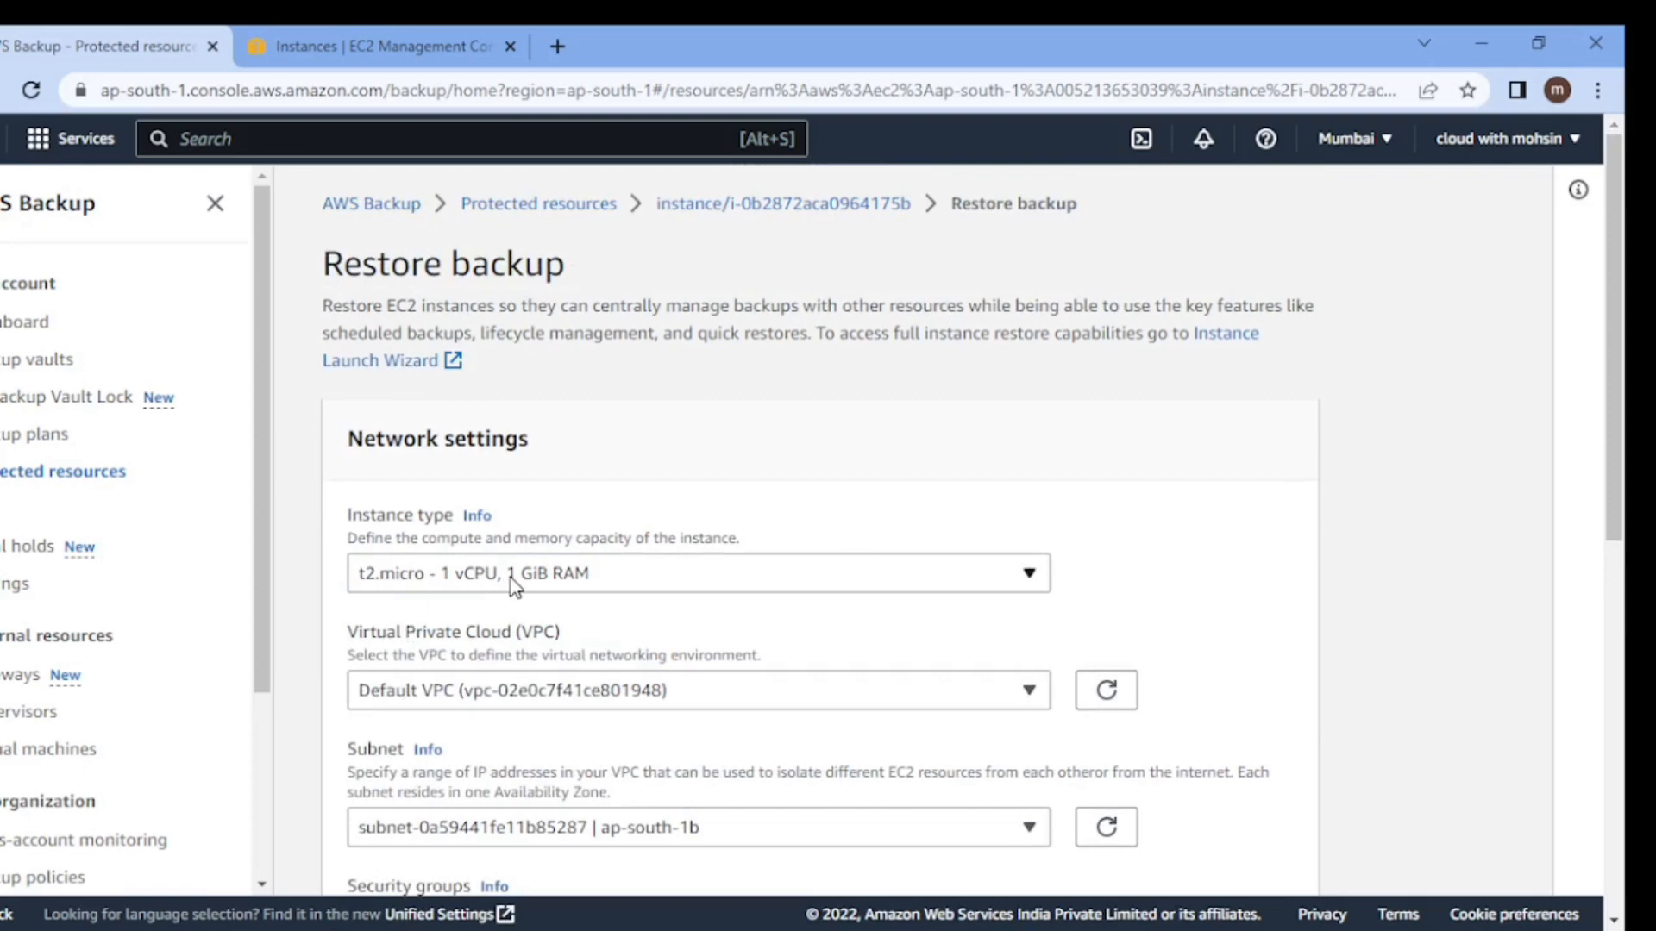
Check Webserver01's instance type in the EC2 instances list against the restore form's instance type options.
scroll(515, 585, down, 2)
scroll(502, 529, up, 2)
click(303, 46)
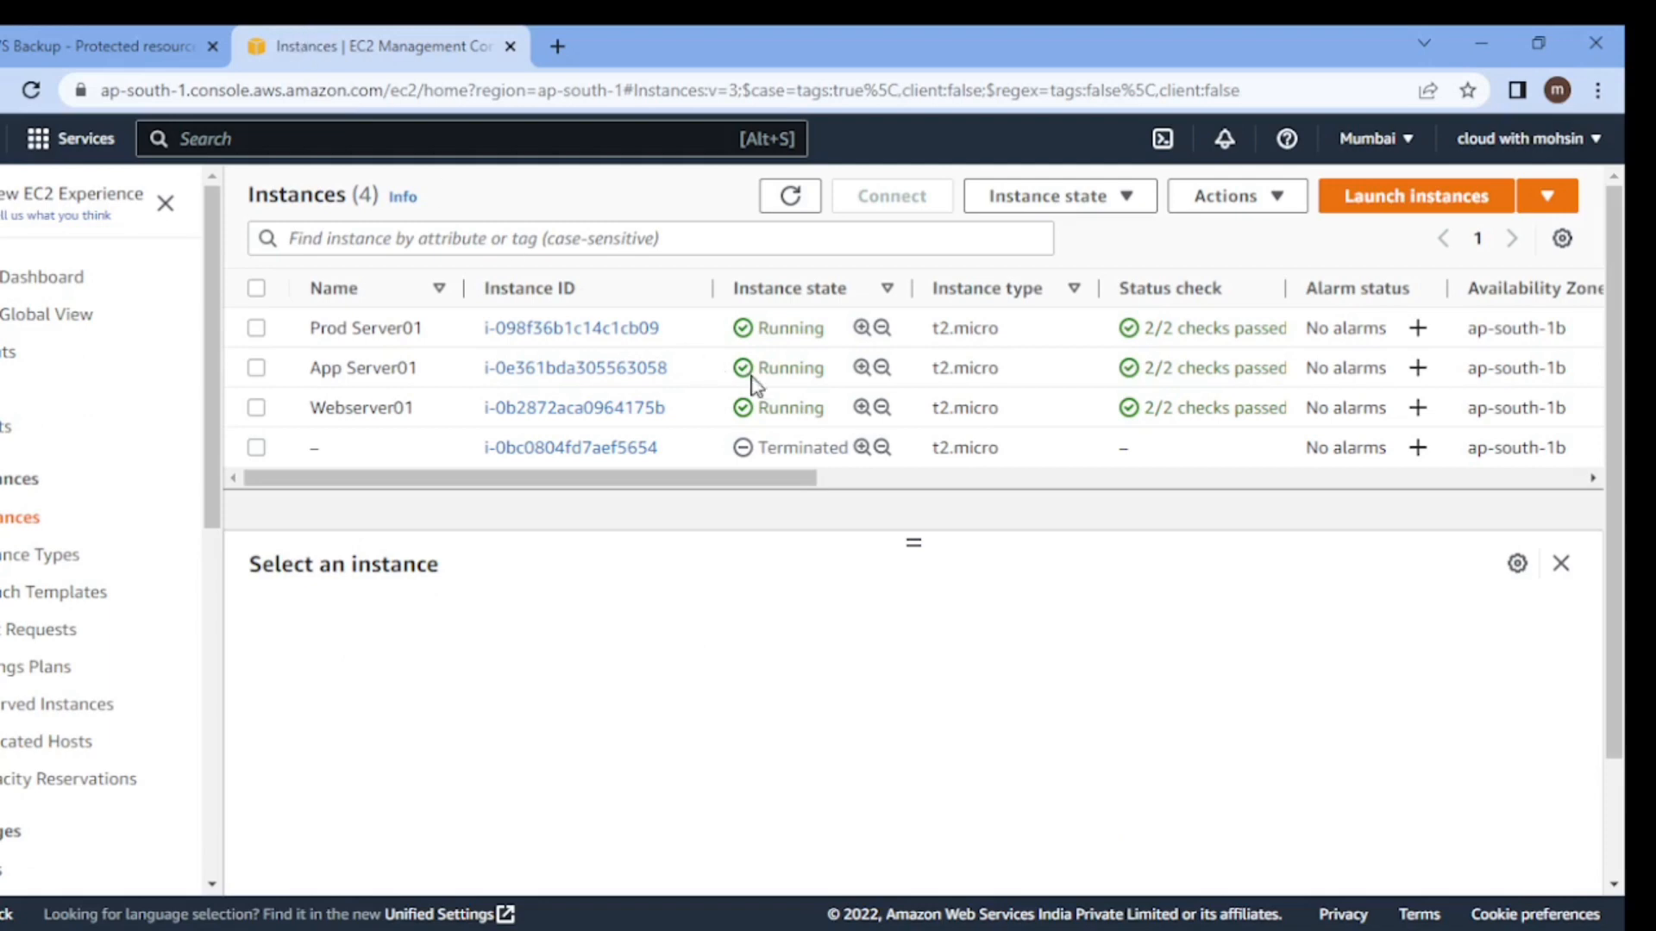
drag(927, 409, 1000, 408)
click(345, 408)
click(143, 46)
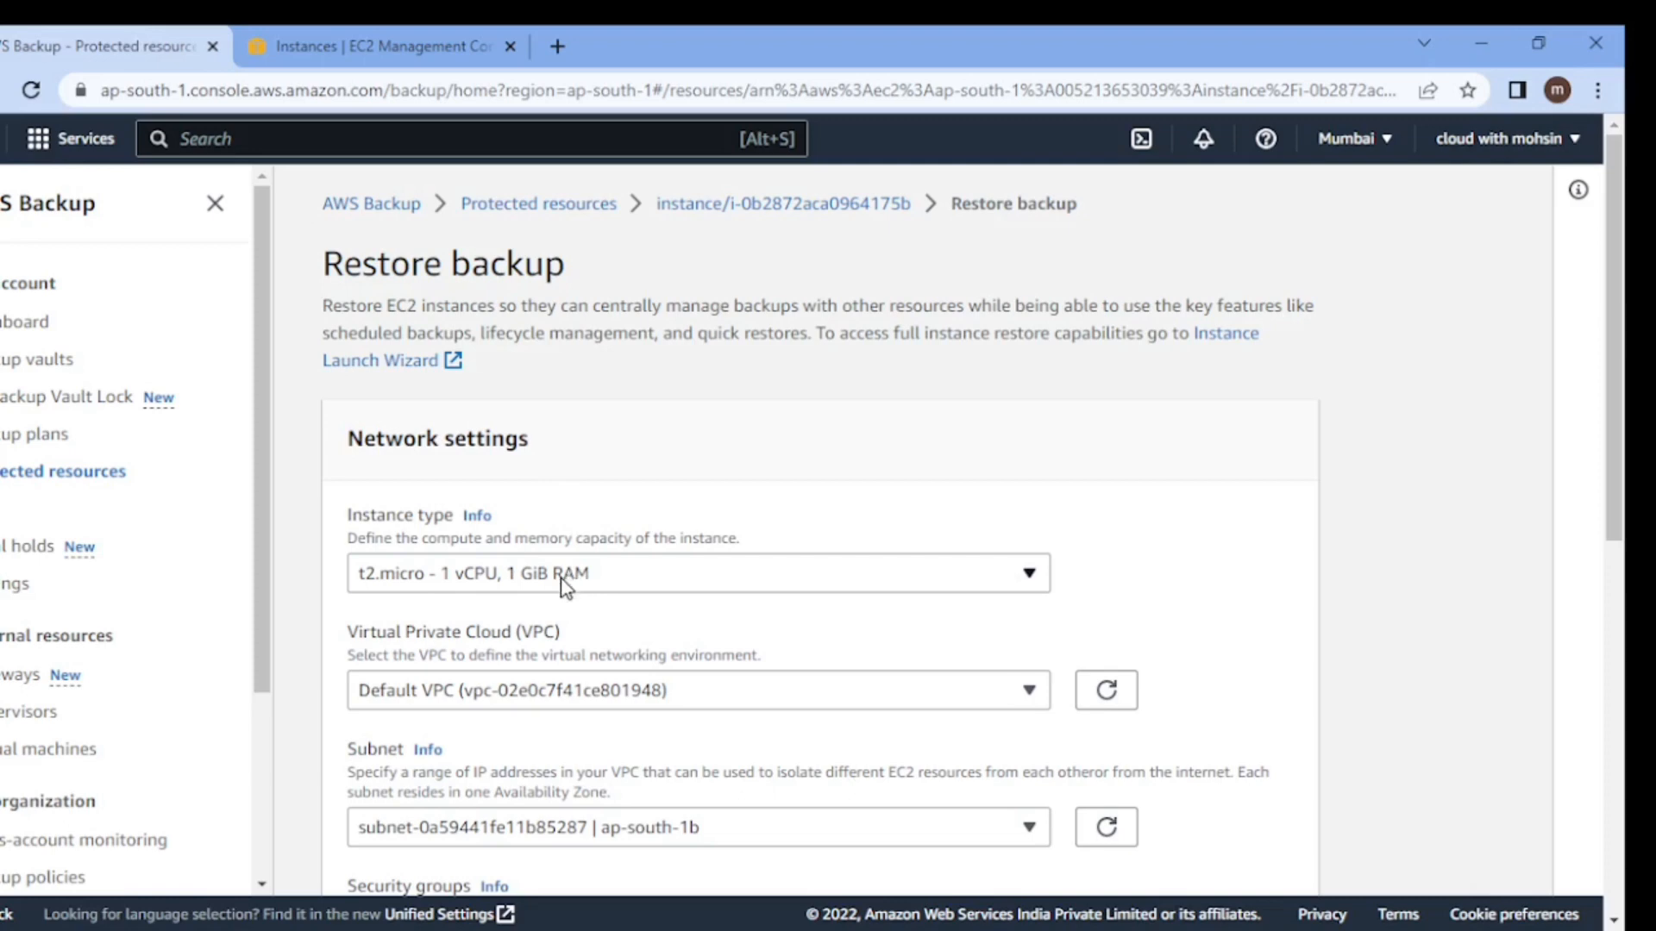
click(721, 573)
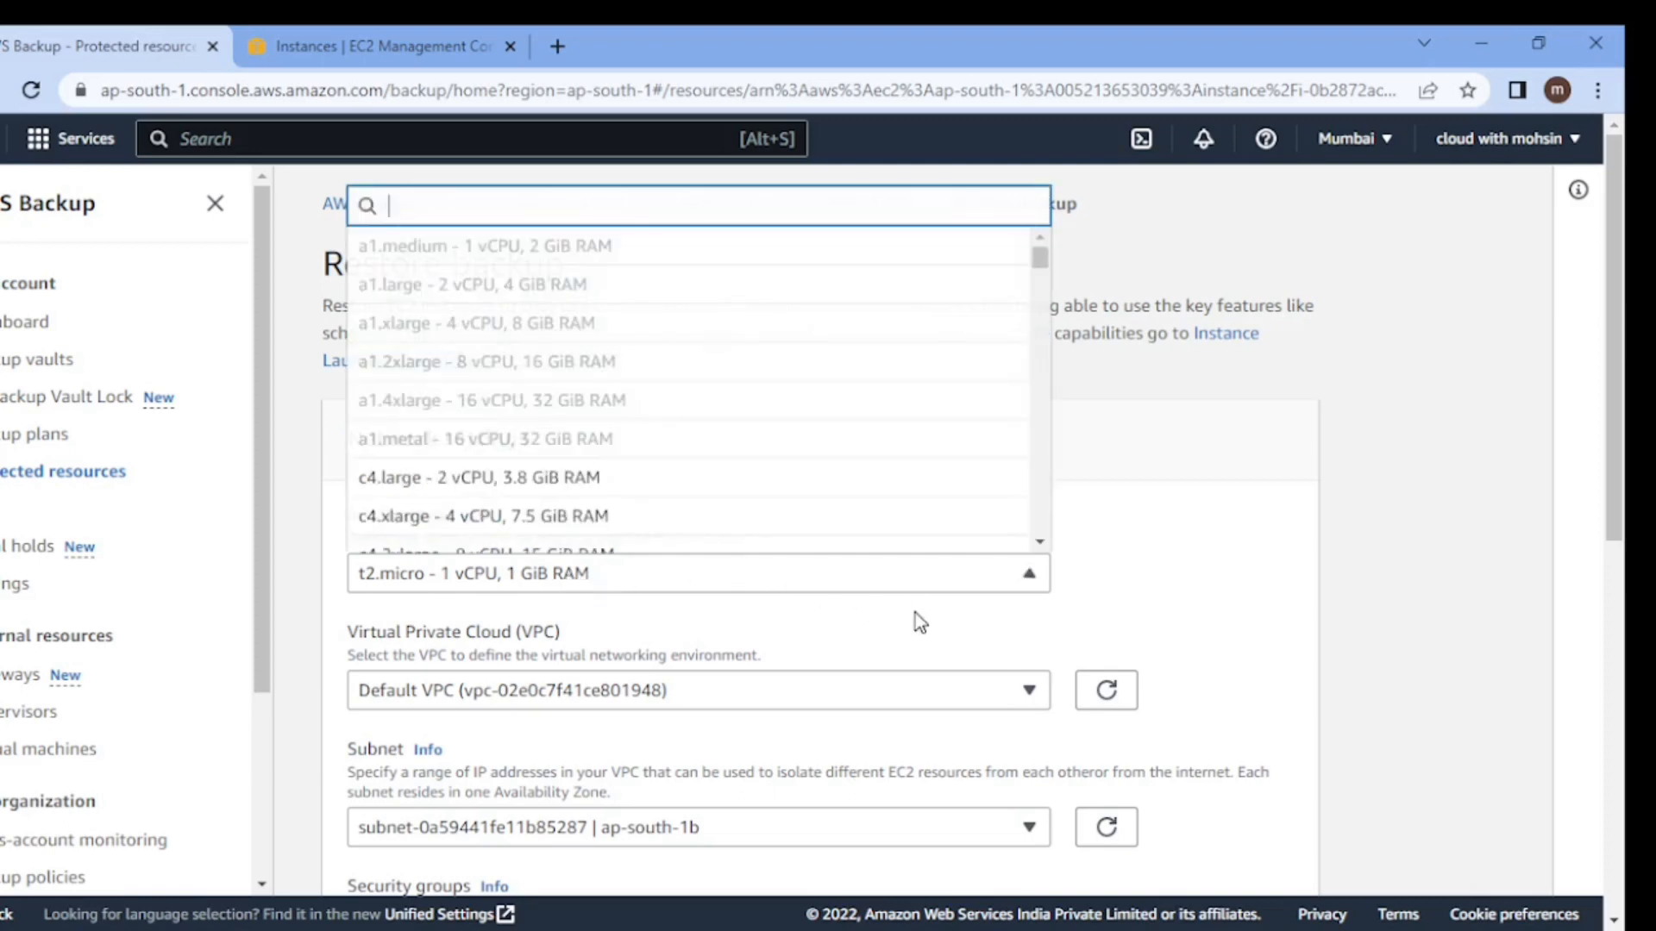
click(1276, 507)
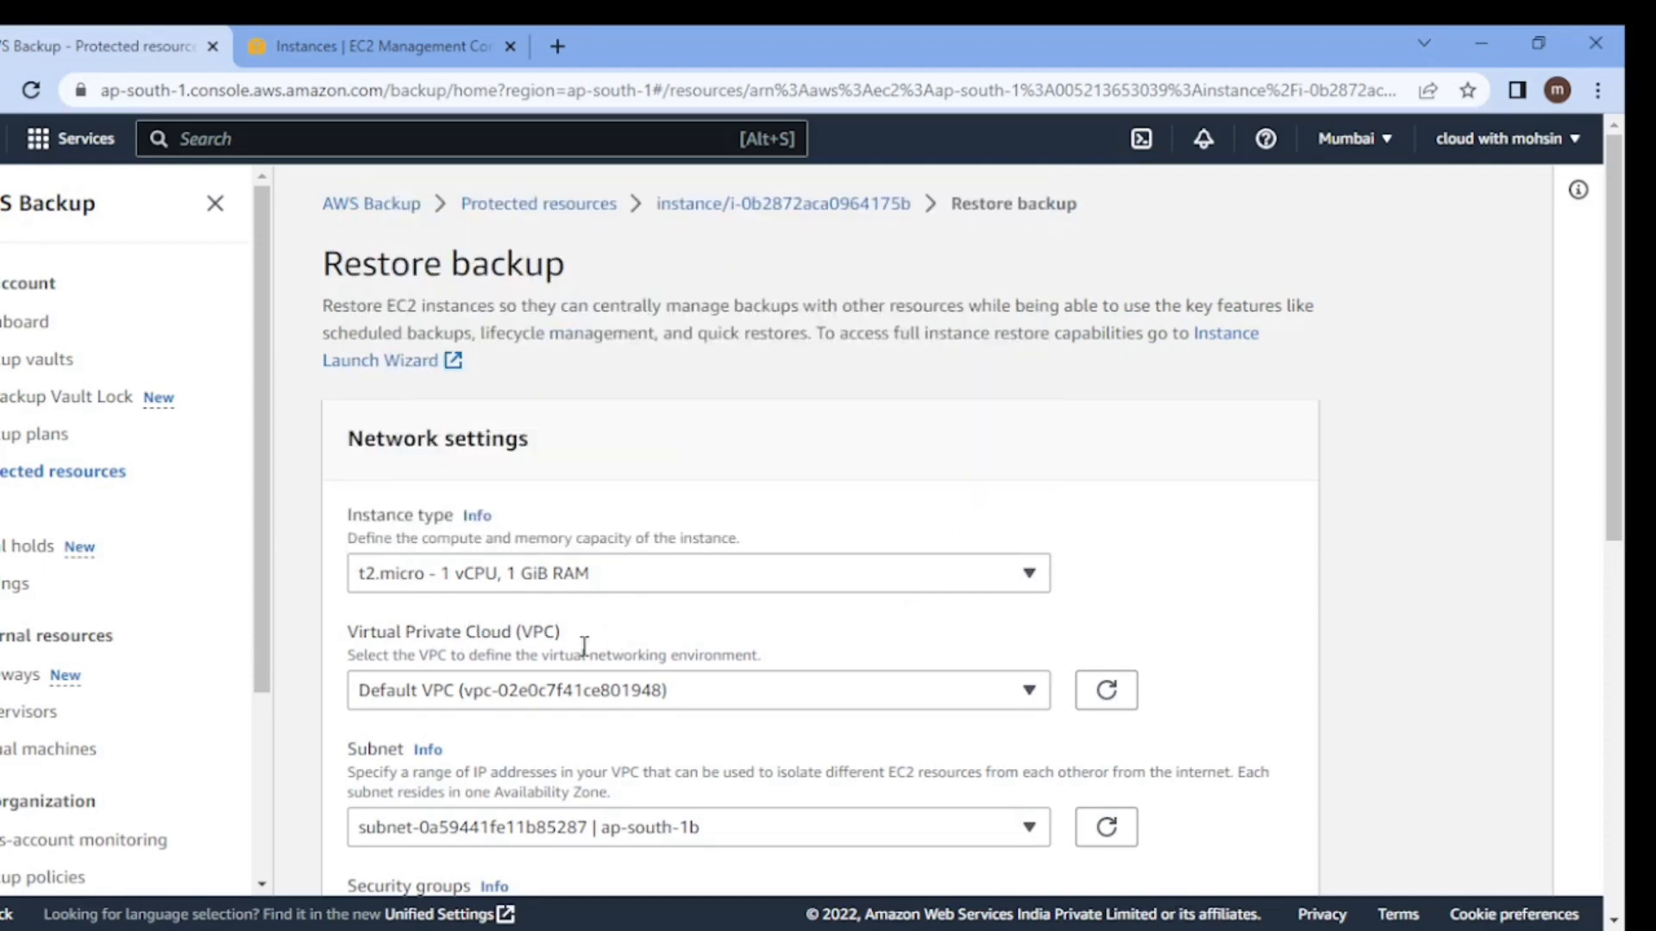
Choose the Default VPC for the restored instance and glance at Webserver01 in the EC2 instances list.
scroll(585, 646, down, 3)
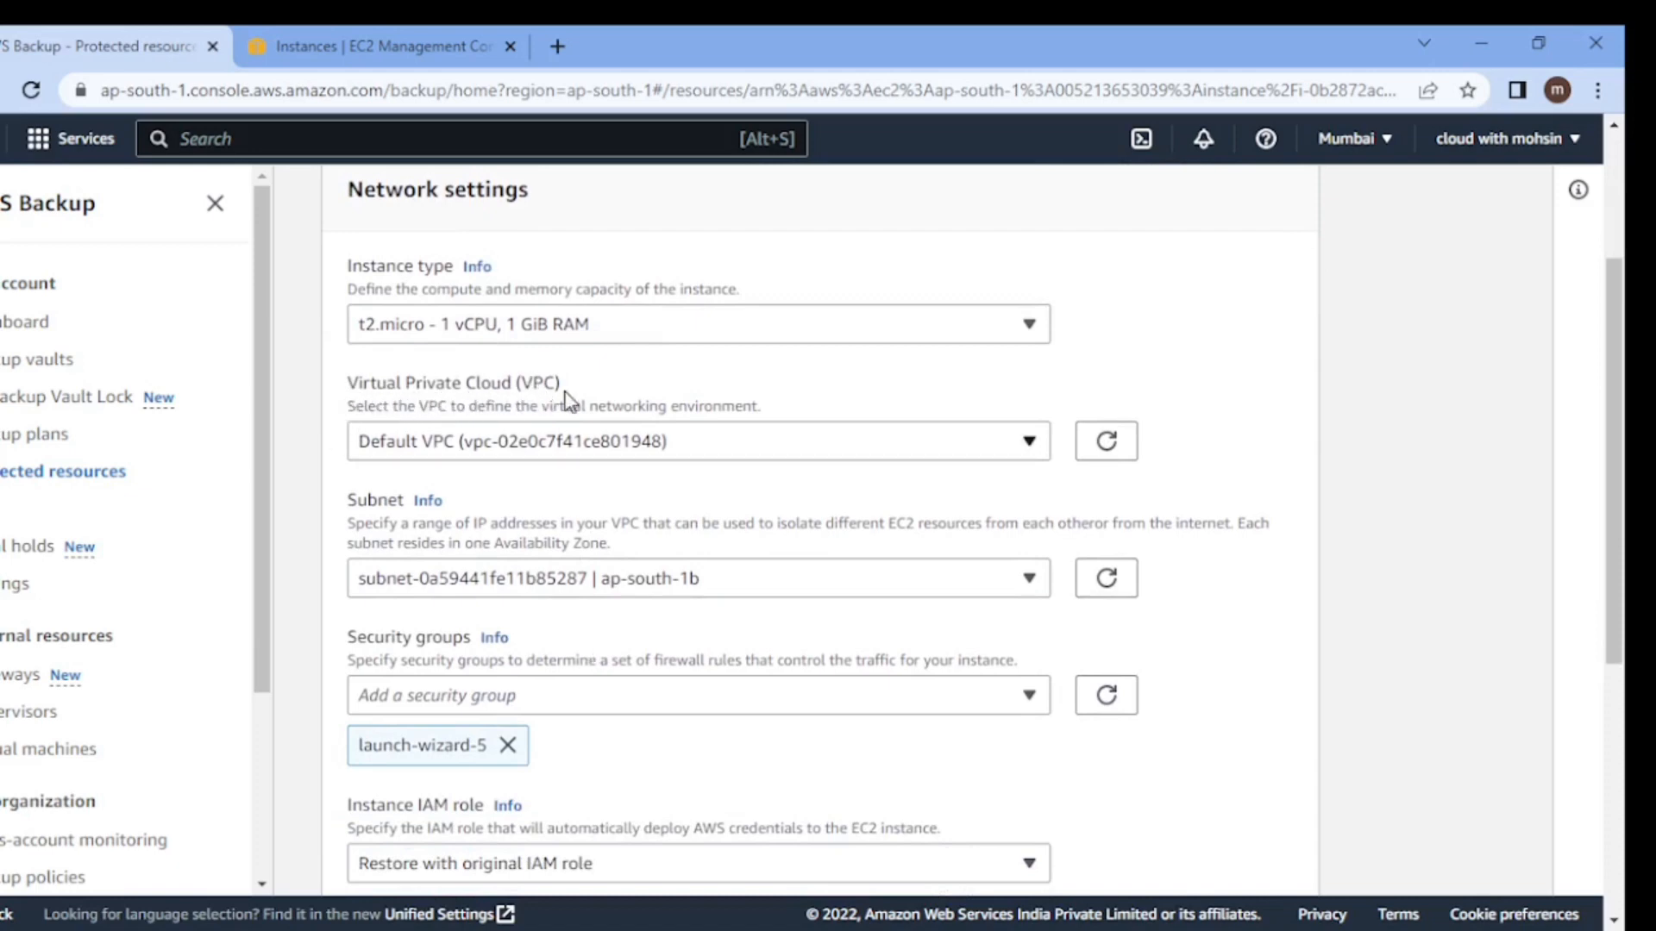
click(598, 448)
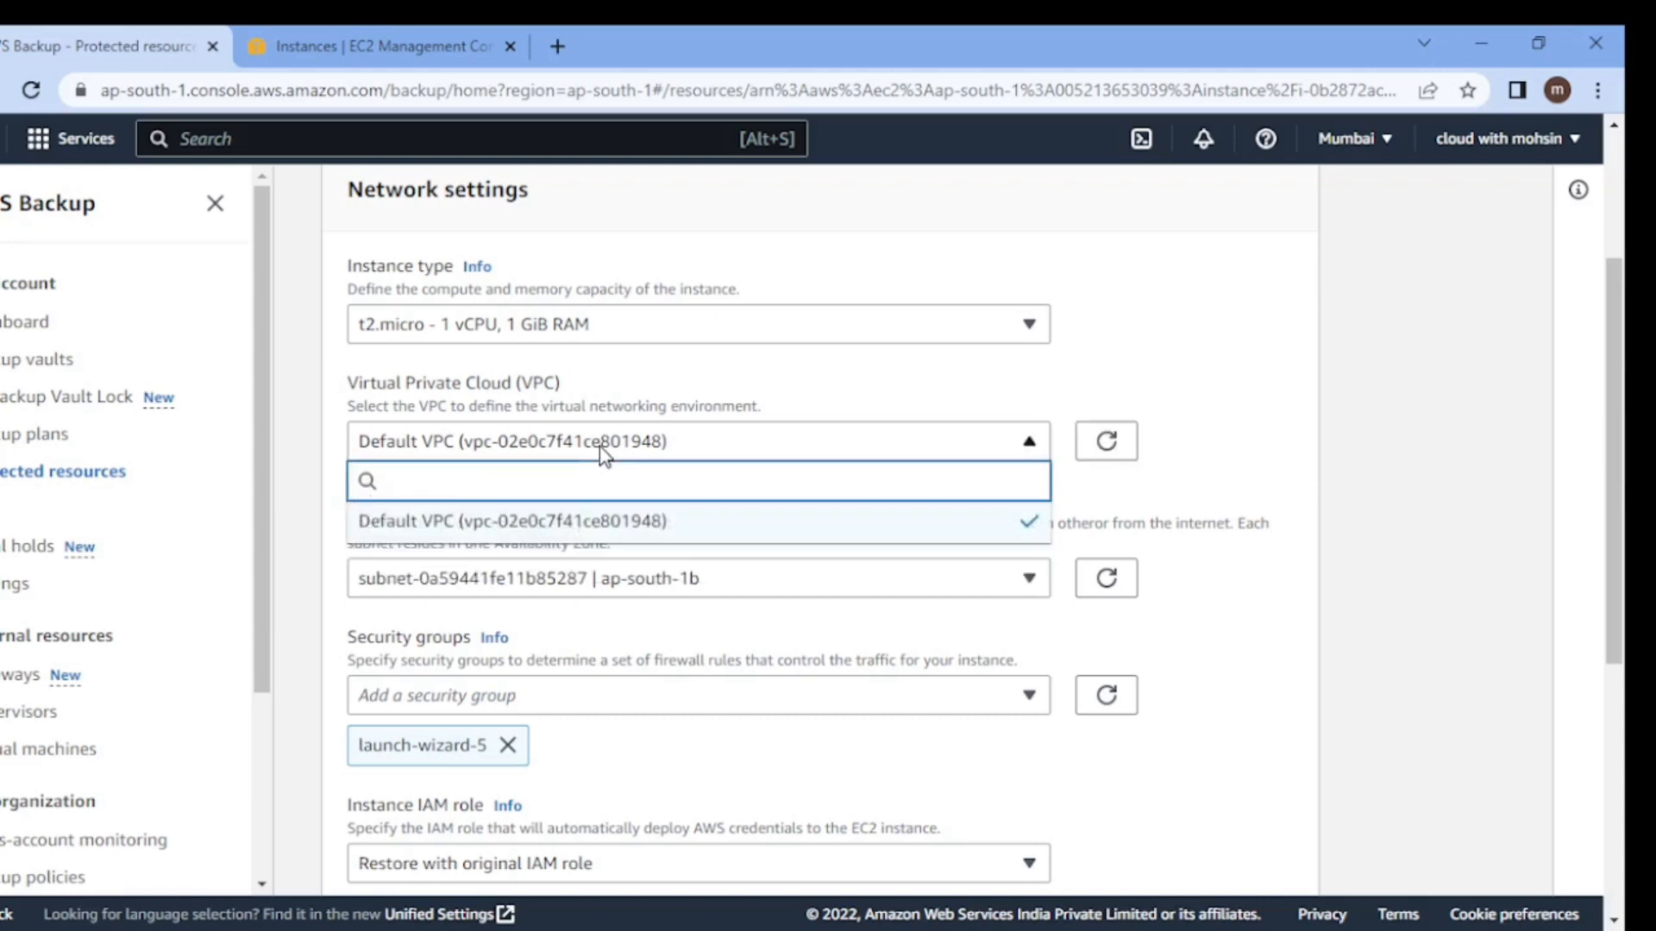
click(589, 523)
click(284, 36)
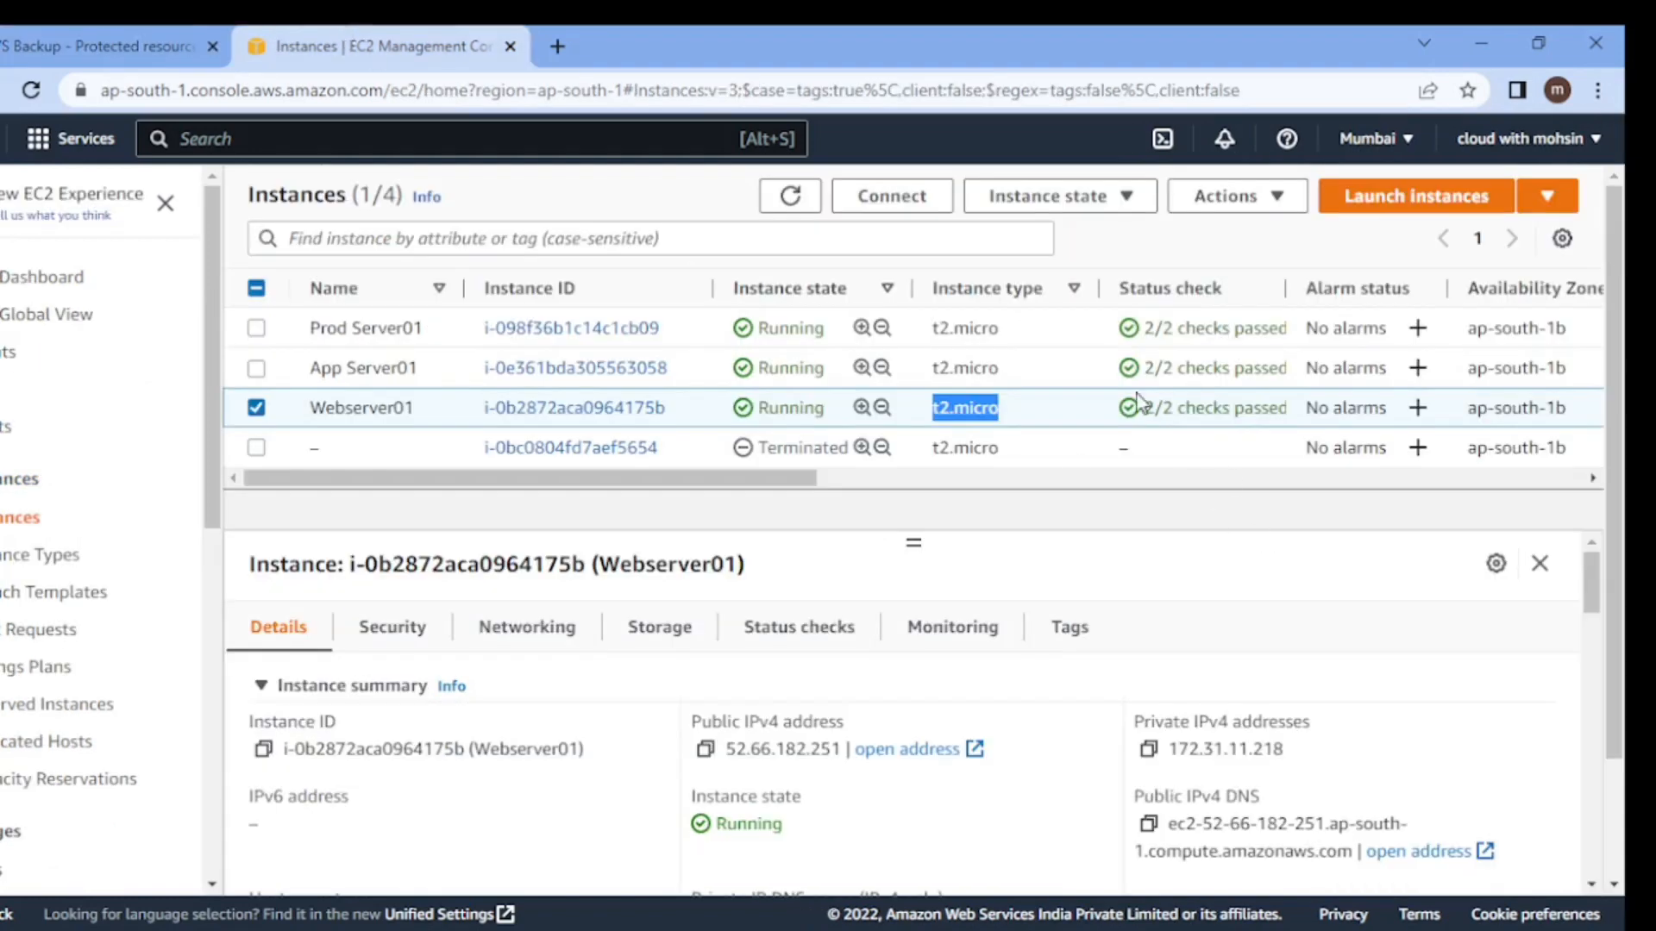
click(155, 39)
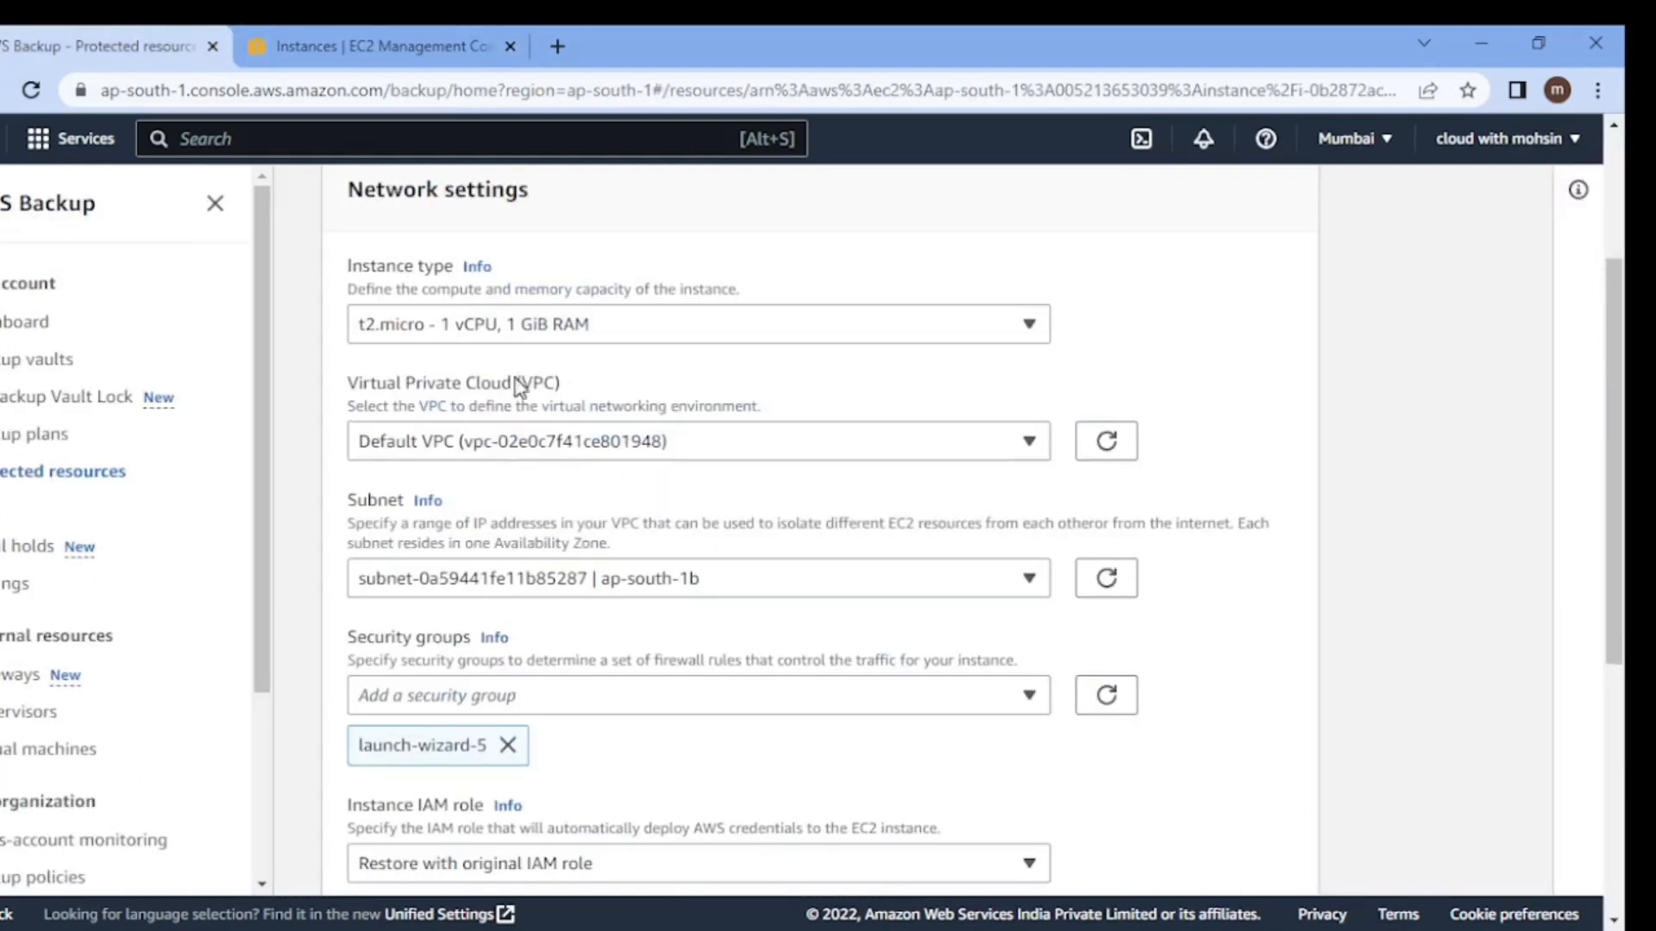
Compare the restore form's subnet options with Webserver01's availability zone in the EC2 instances list, leaving the ap-south-1b subnet selected.
scroll(554, 441, down, 3)
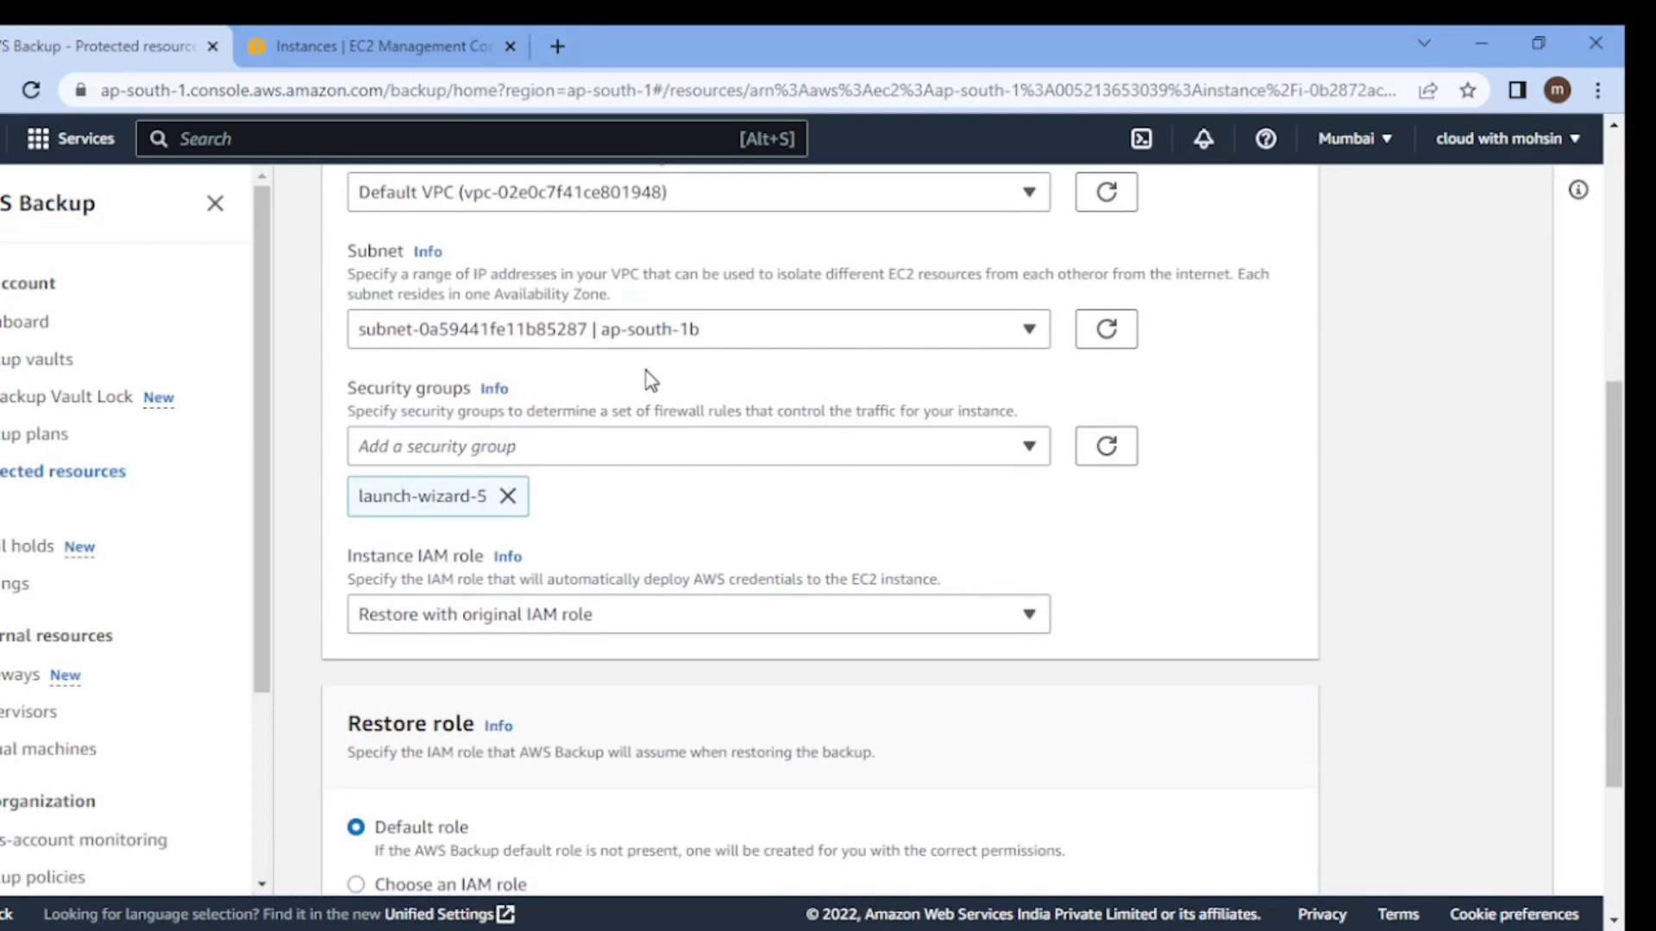
click(624, 329)
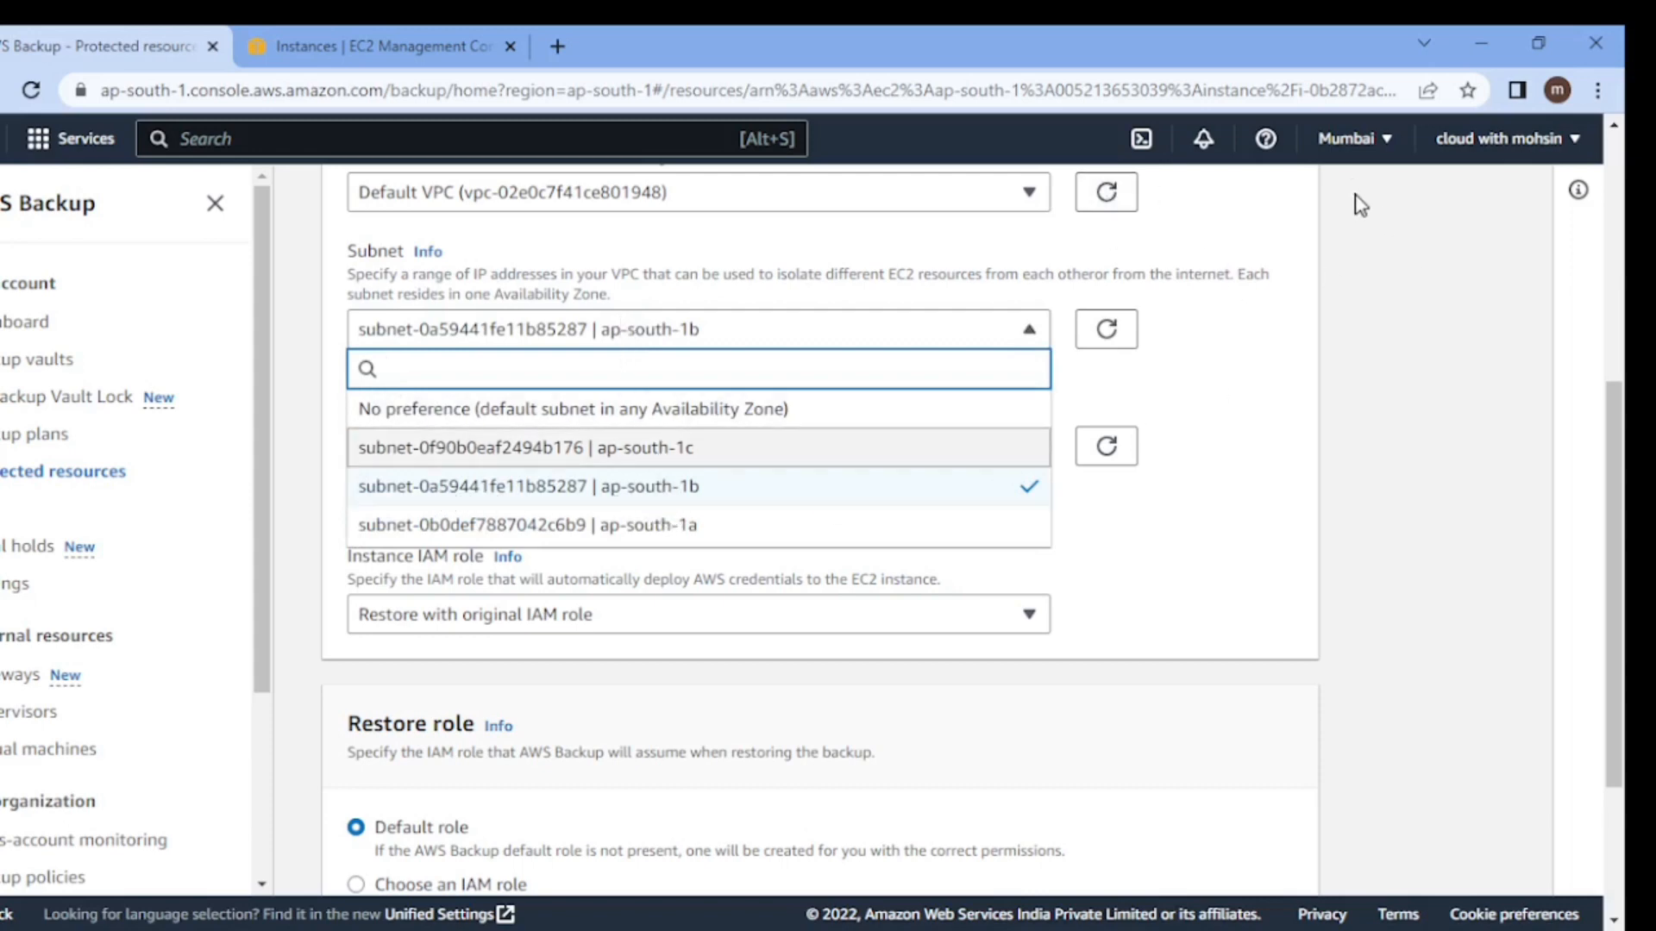
click(399, 30)
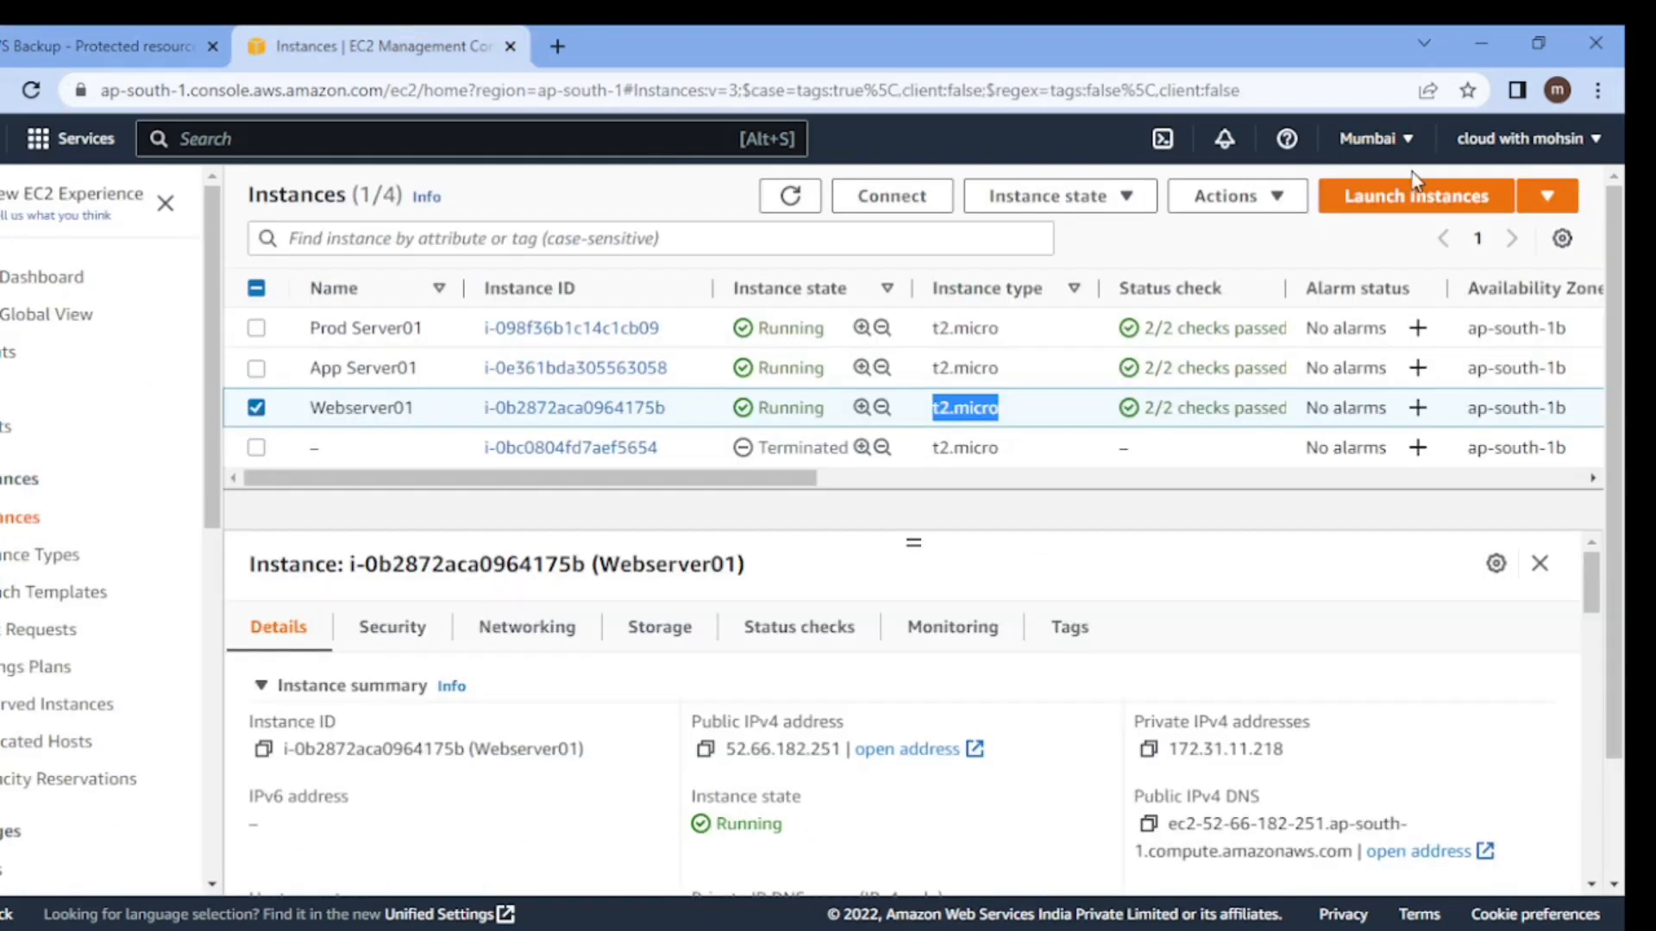
click(87, 33)
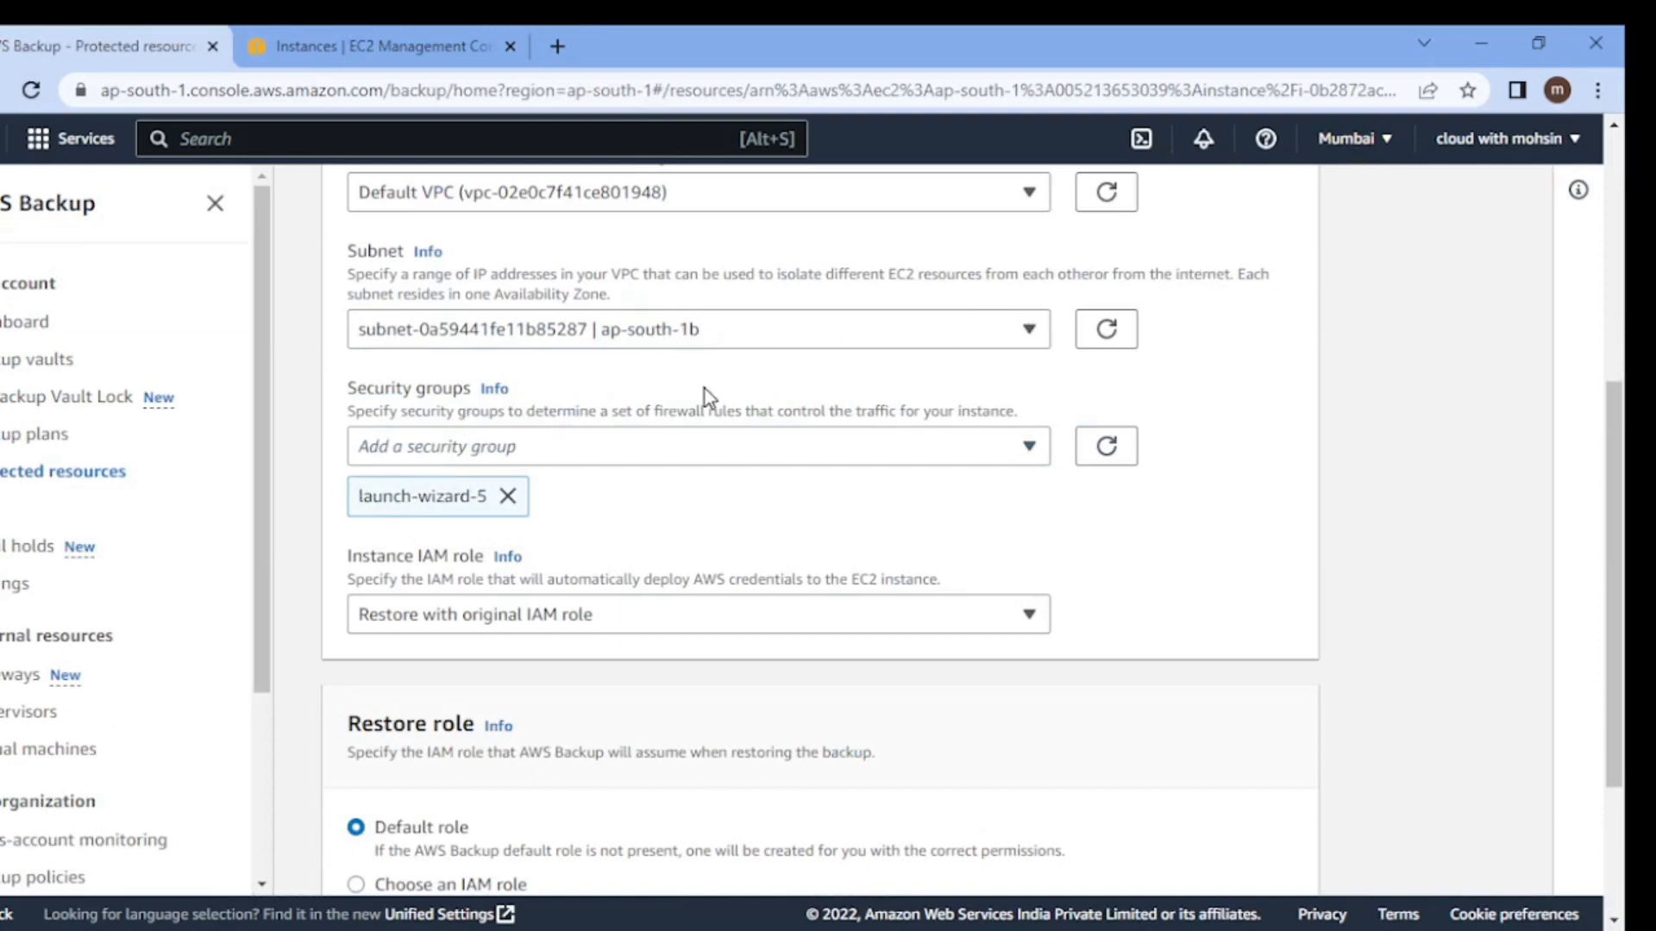
click(683, 348)
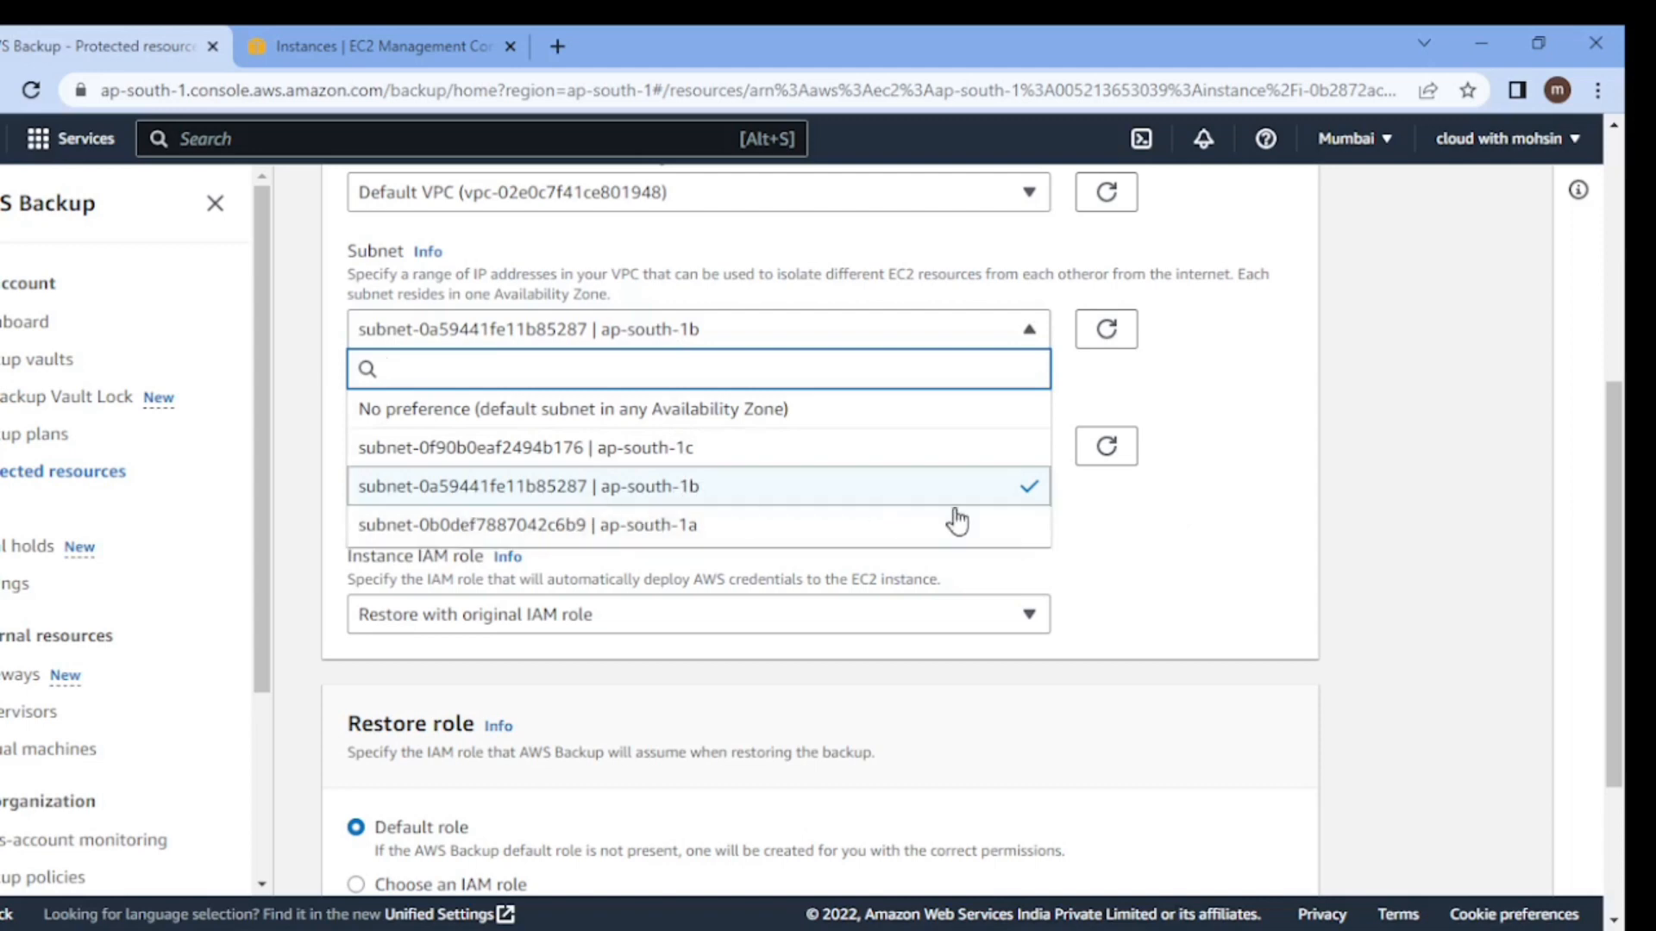
click(1175, 577)
Open Webserver01's instance details in EC2 and review its security group with the inbound and outbound rules.
scroll(679, 462, down, 2)
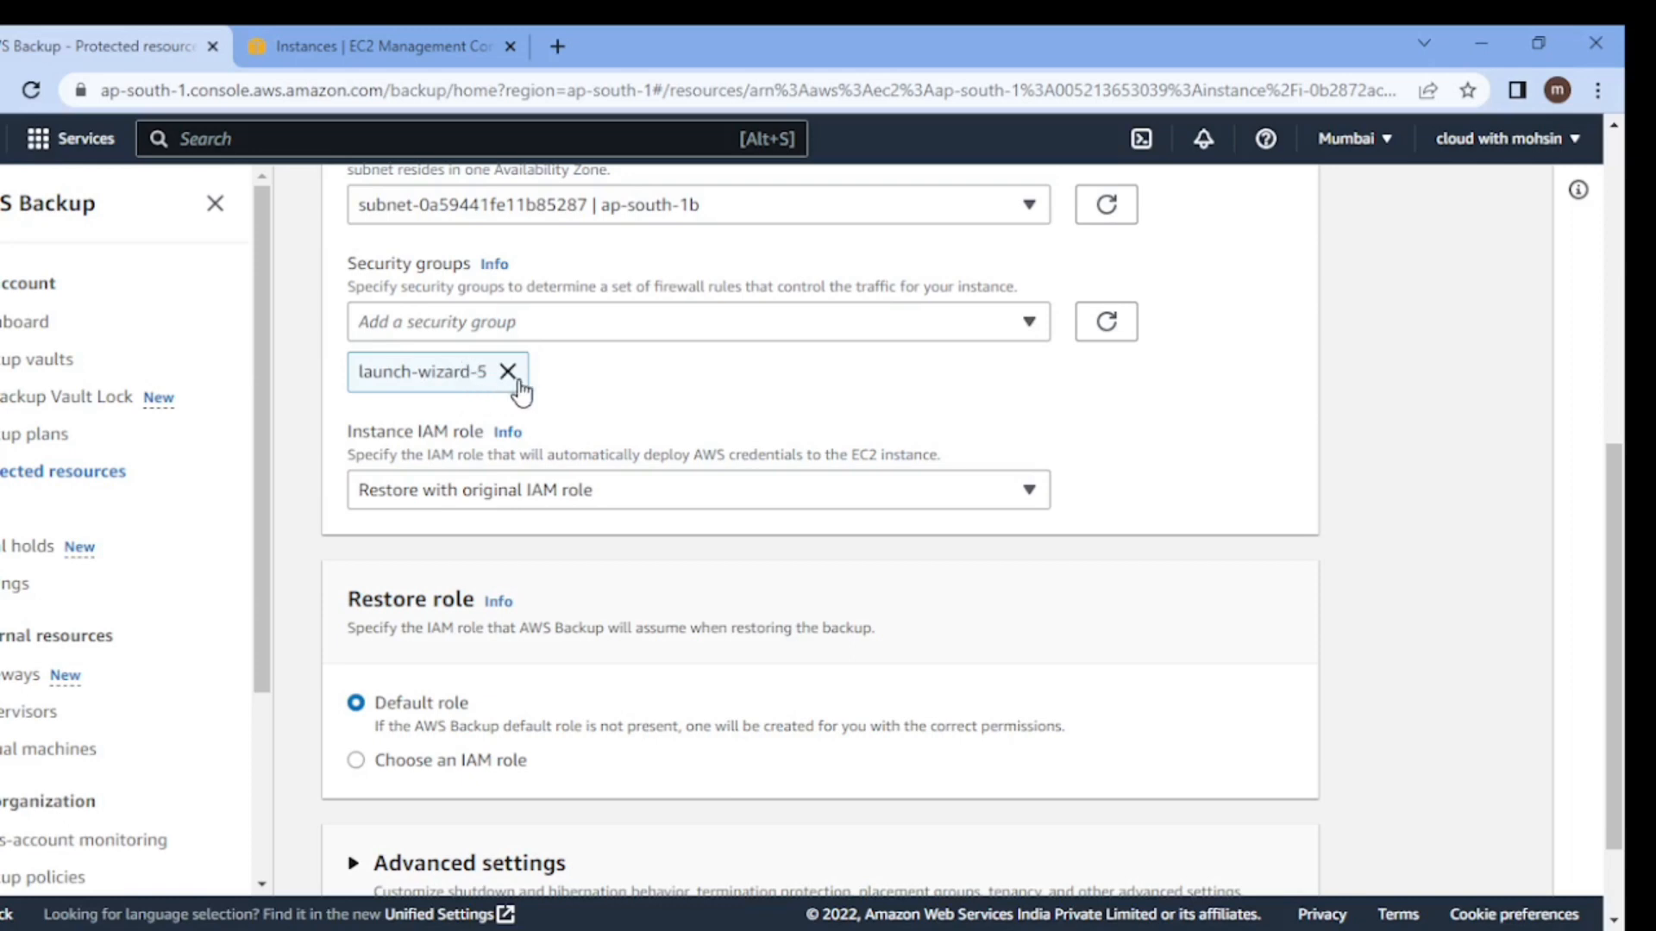
click(405, 35)
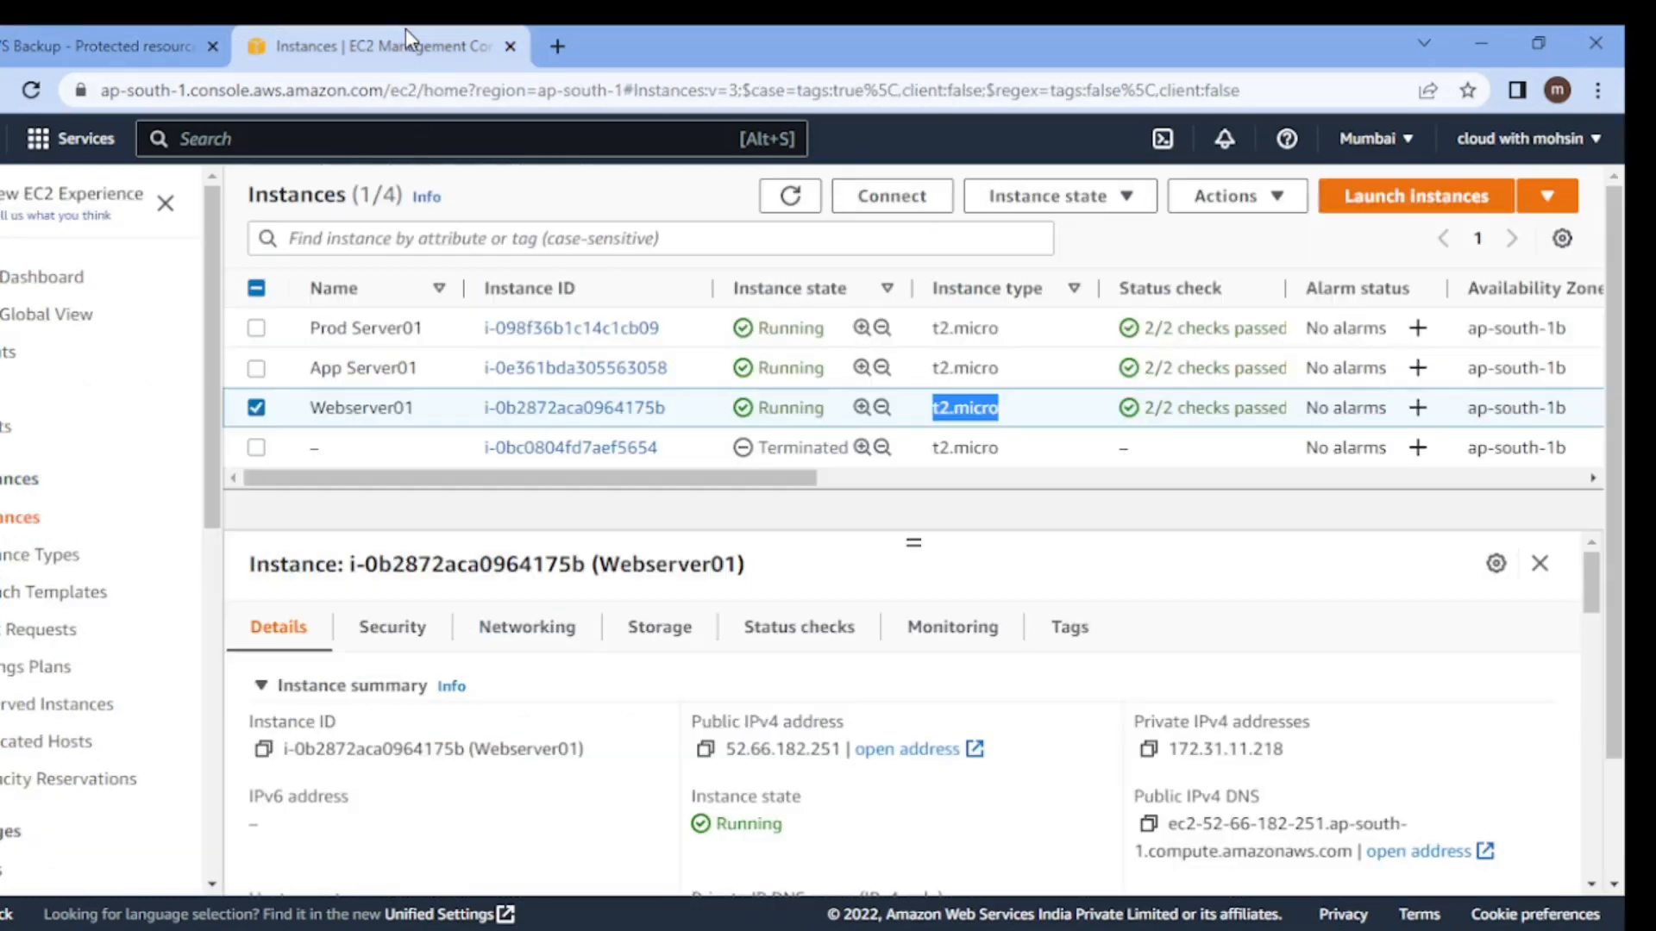
click(257, 408)
click(495, 414)
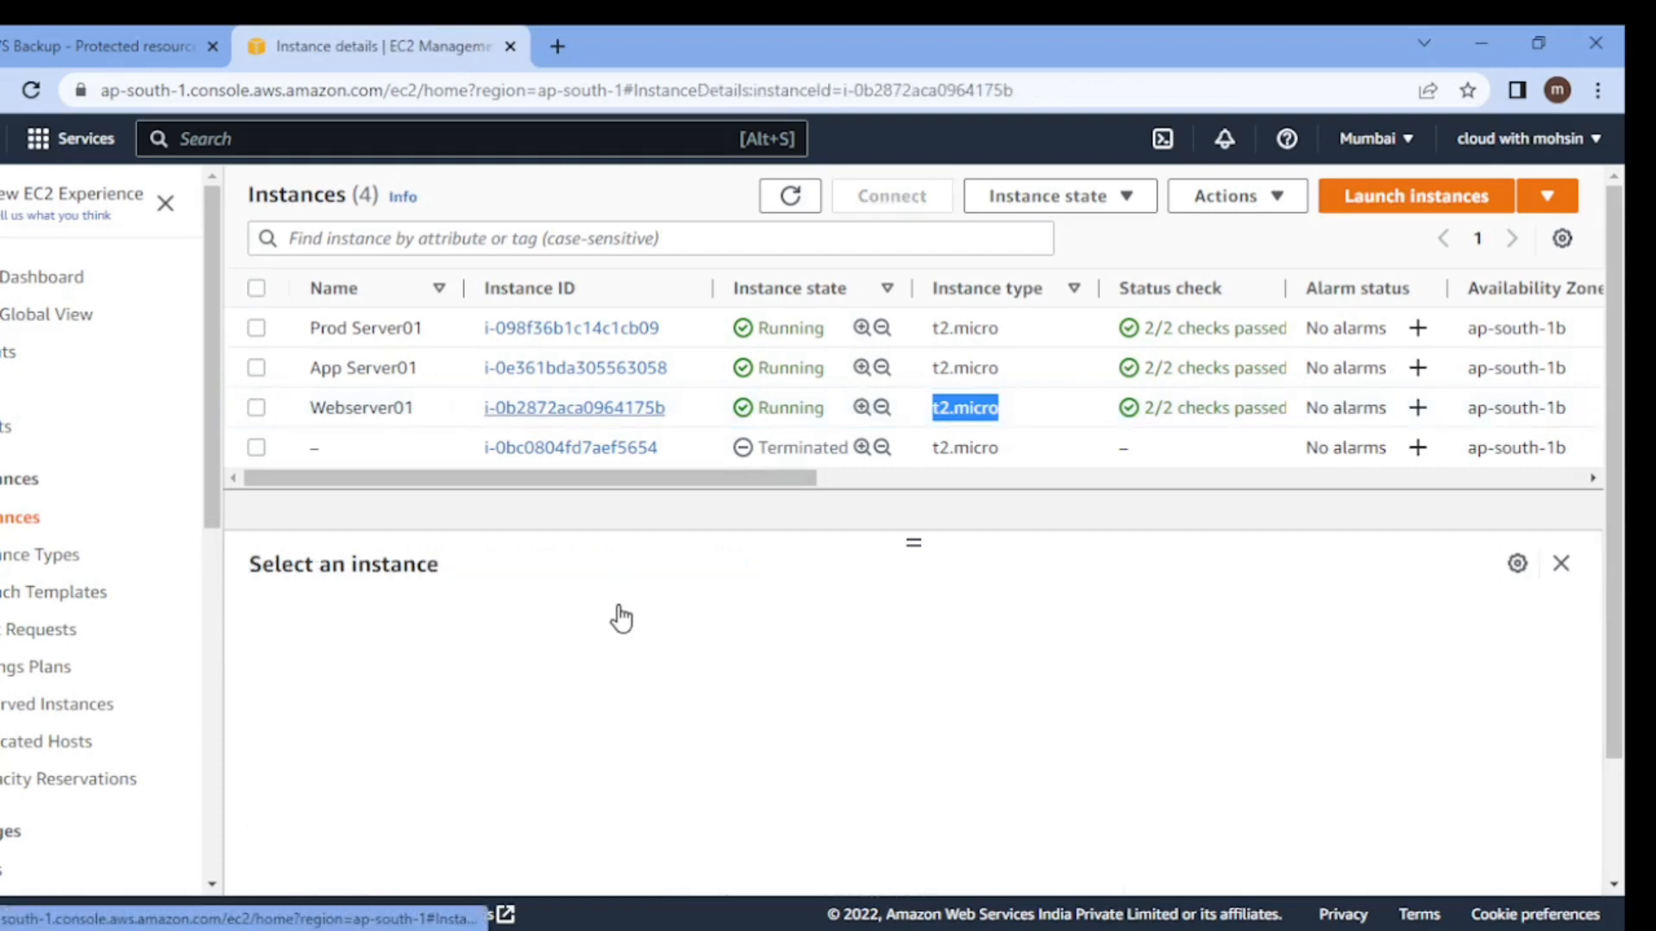
scroll(637, 514, down, 5)
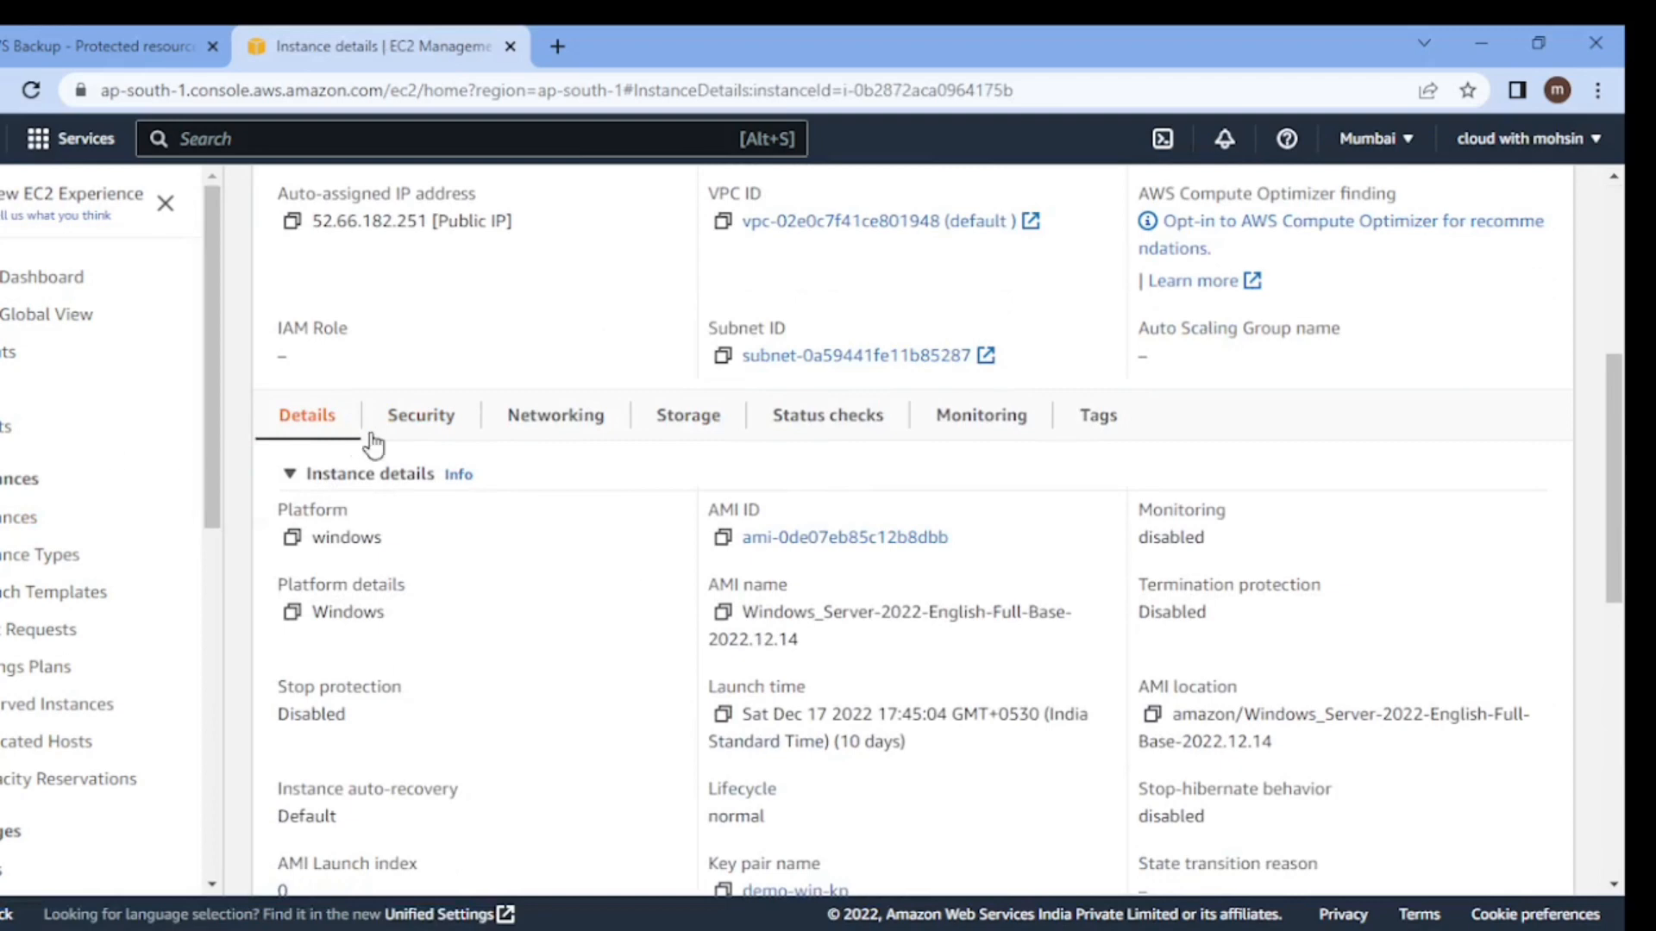
click(423, 417)
scroll(685, 550, down, 3)
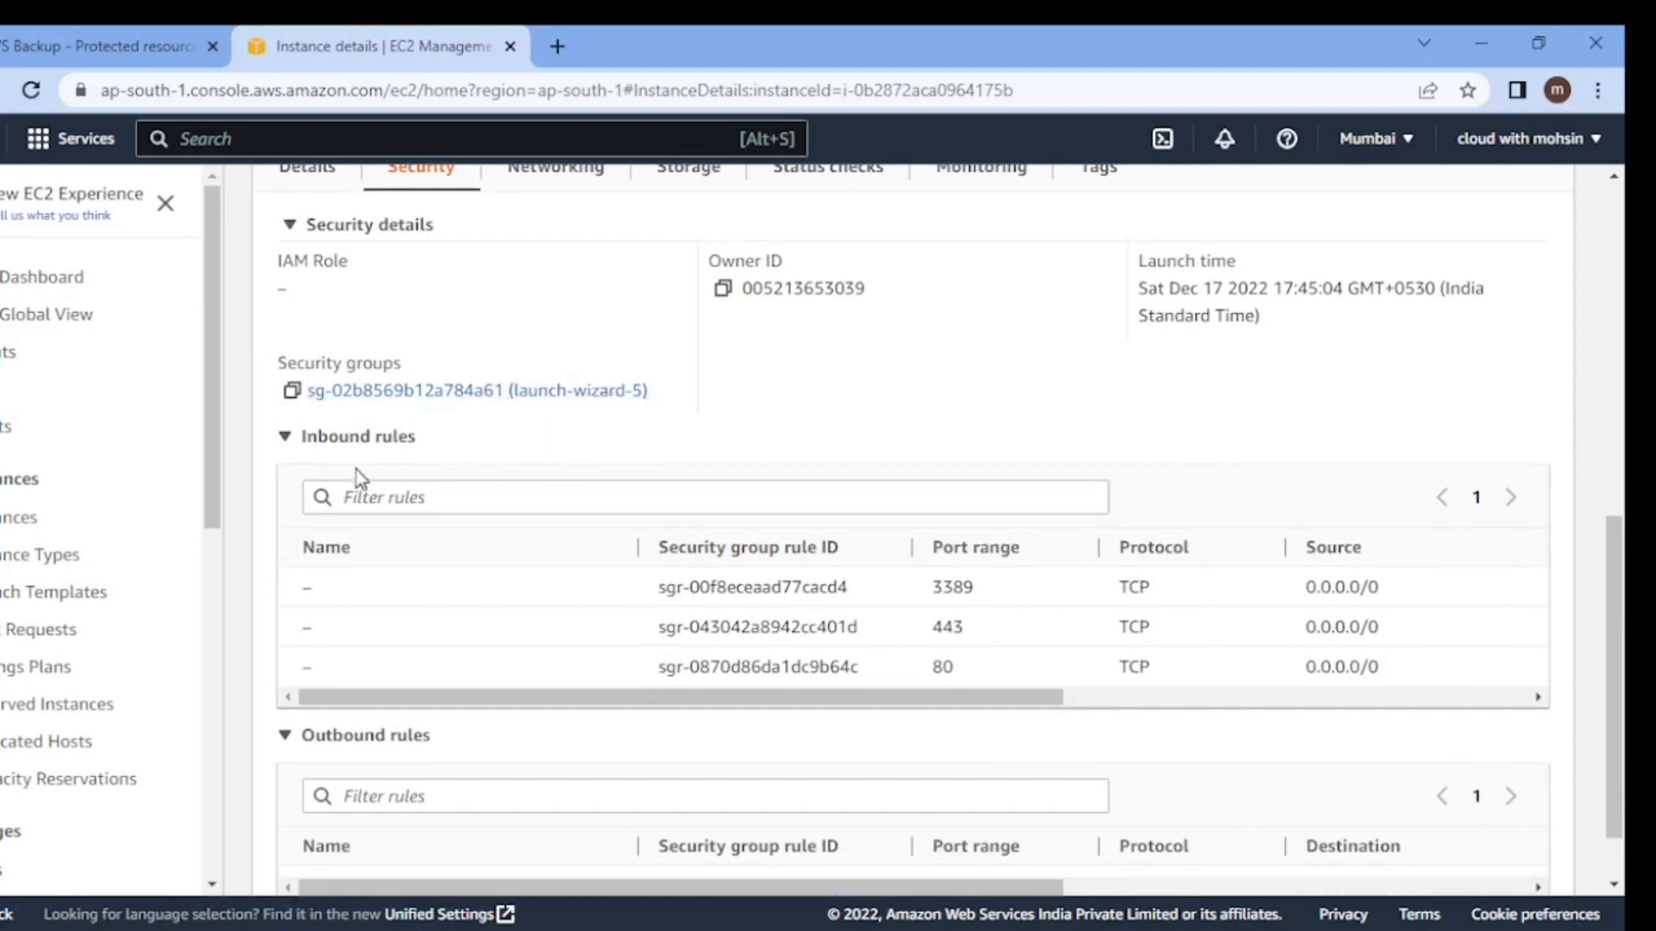
scroll(965, 619, down, 1)
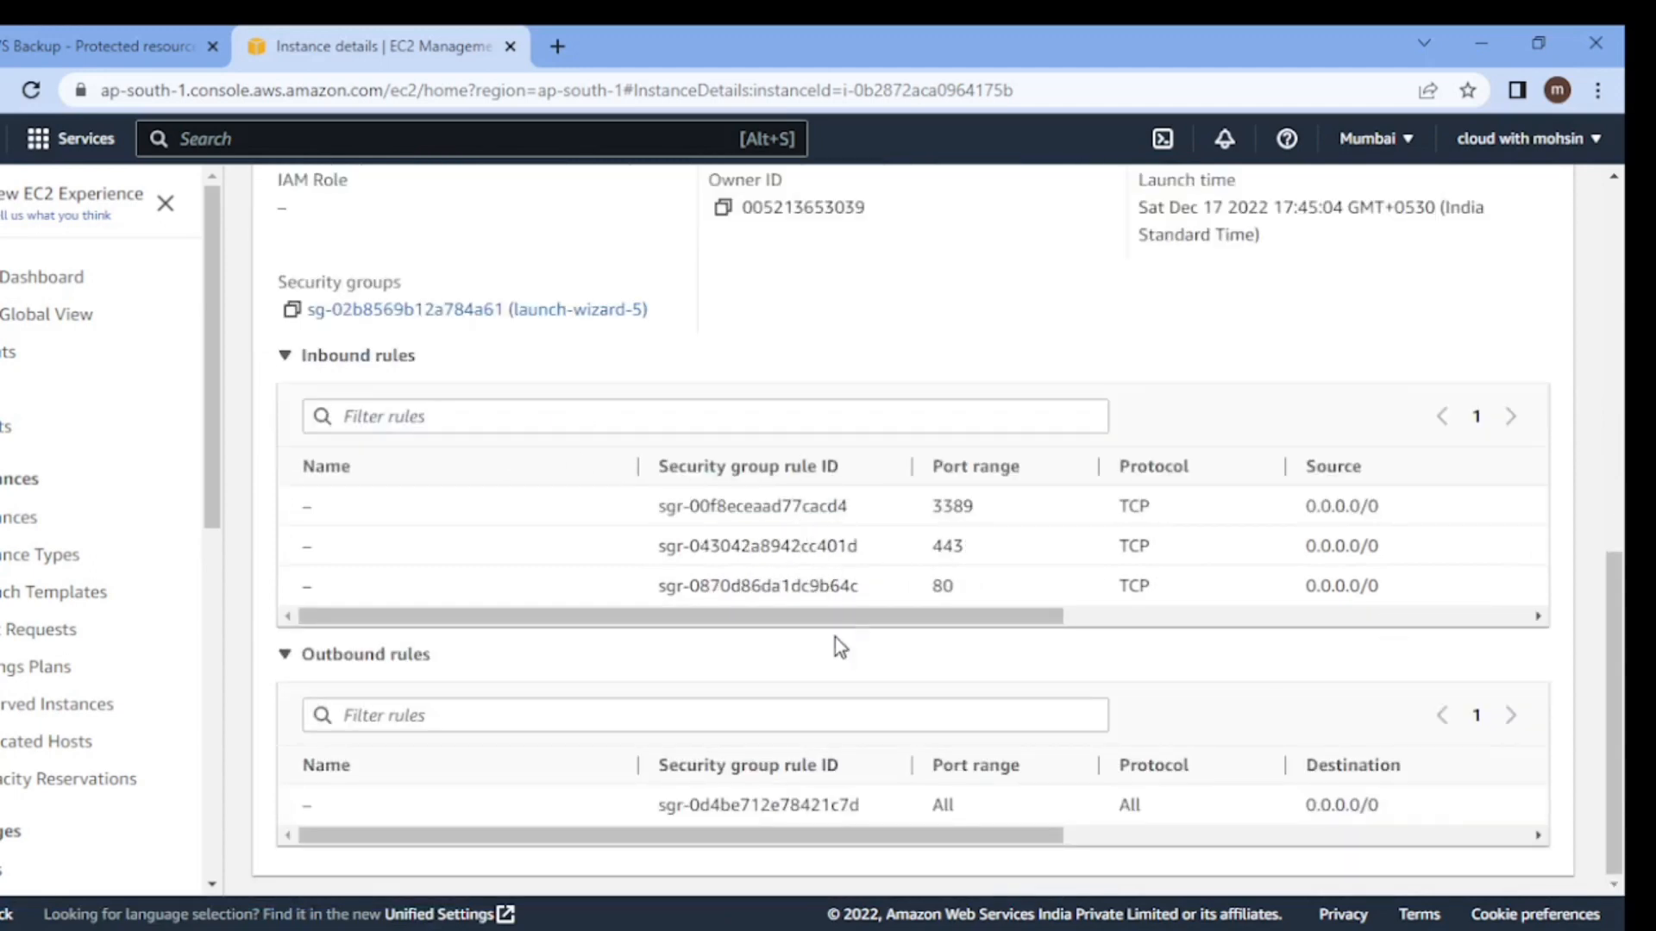
drag(739, 618, 617, 621)
scroll(739, 581, up, 3)
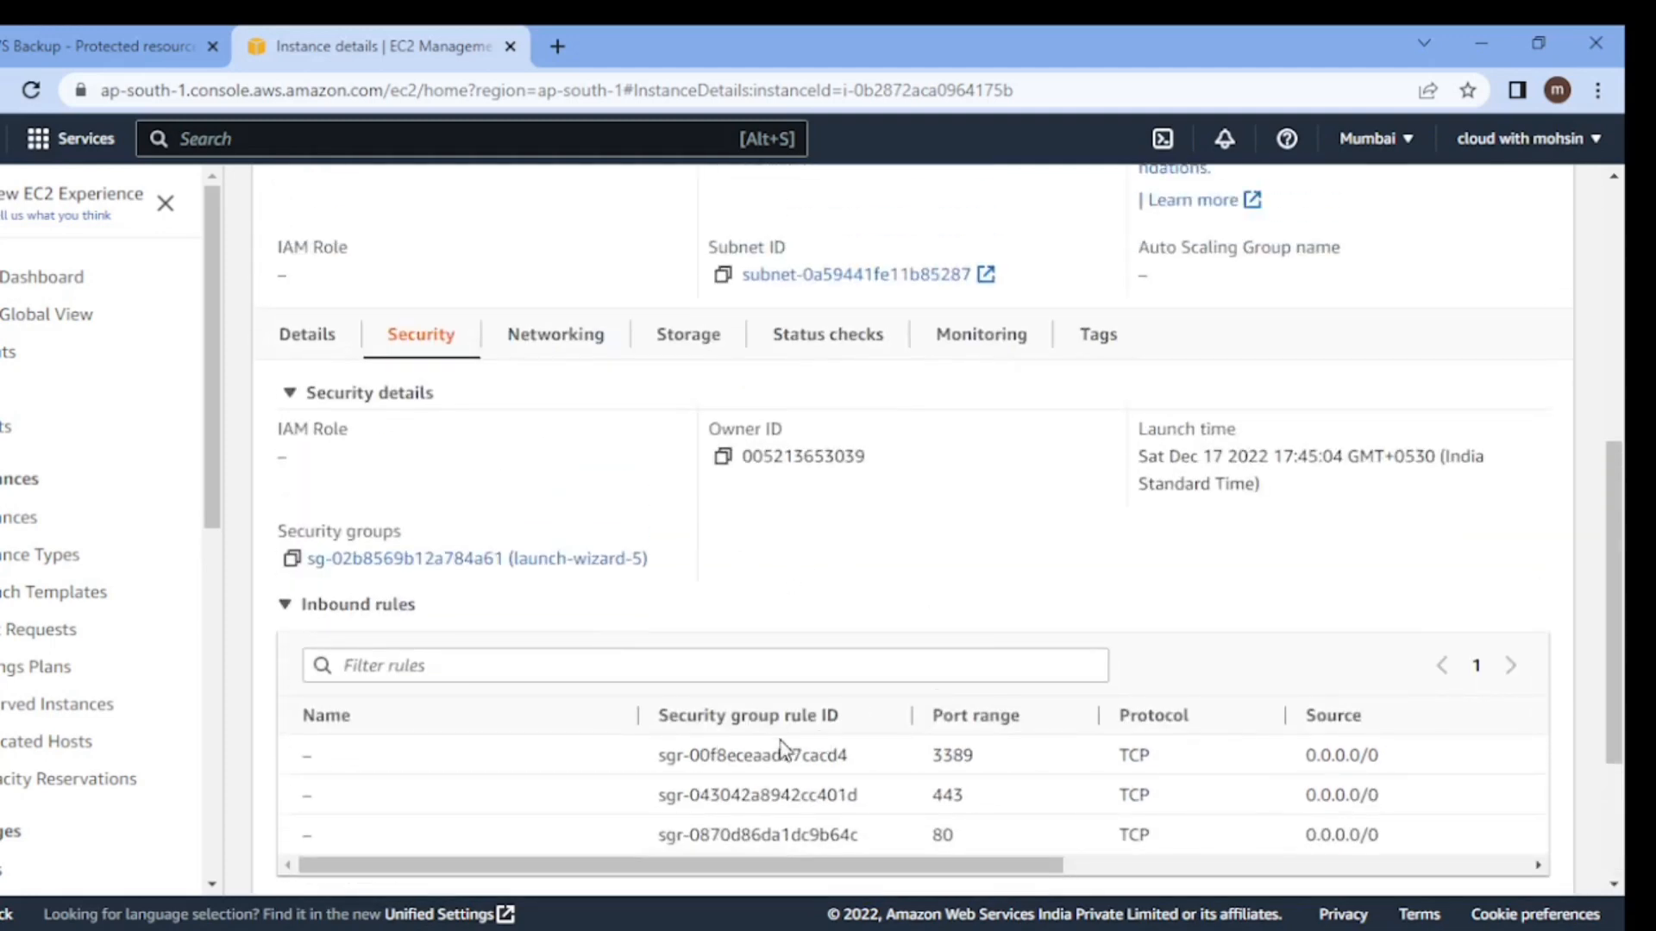
Compare the restore form's instance IAM role options with Webserver01's IAM role, leaving Restore with original IAM role selected.
click(147, 30)
scroll(709, 454, down, 3)
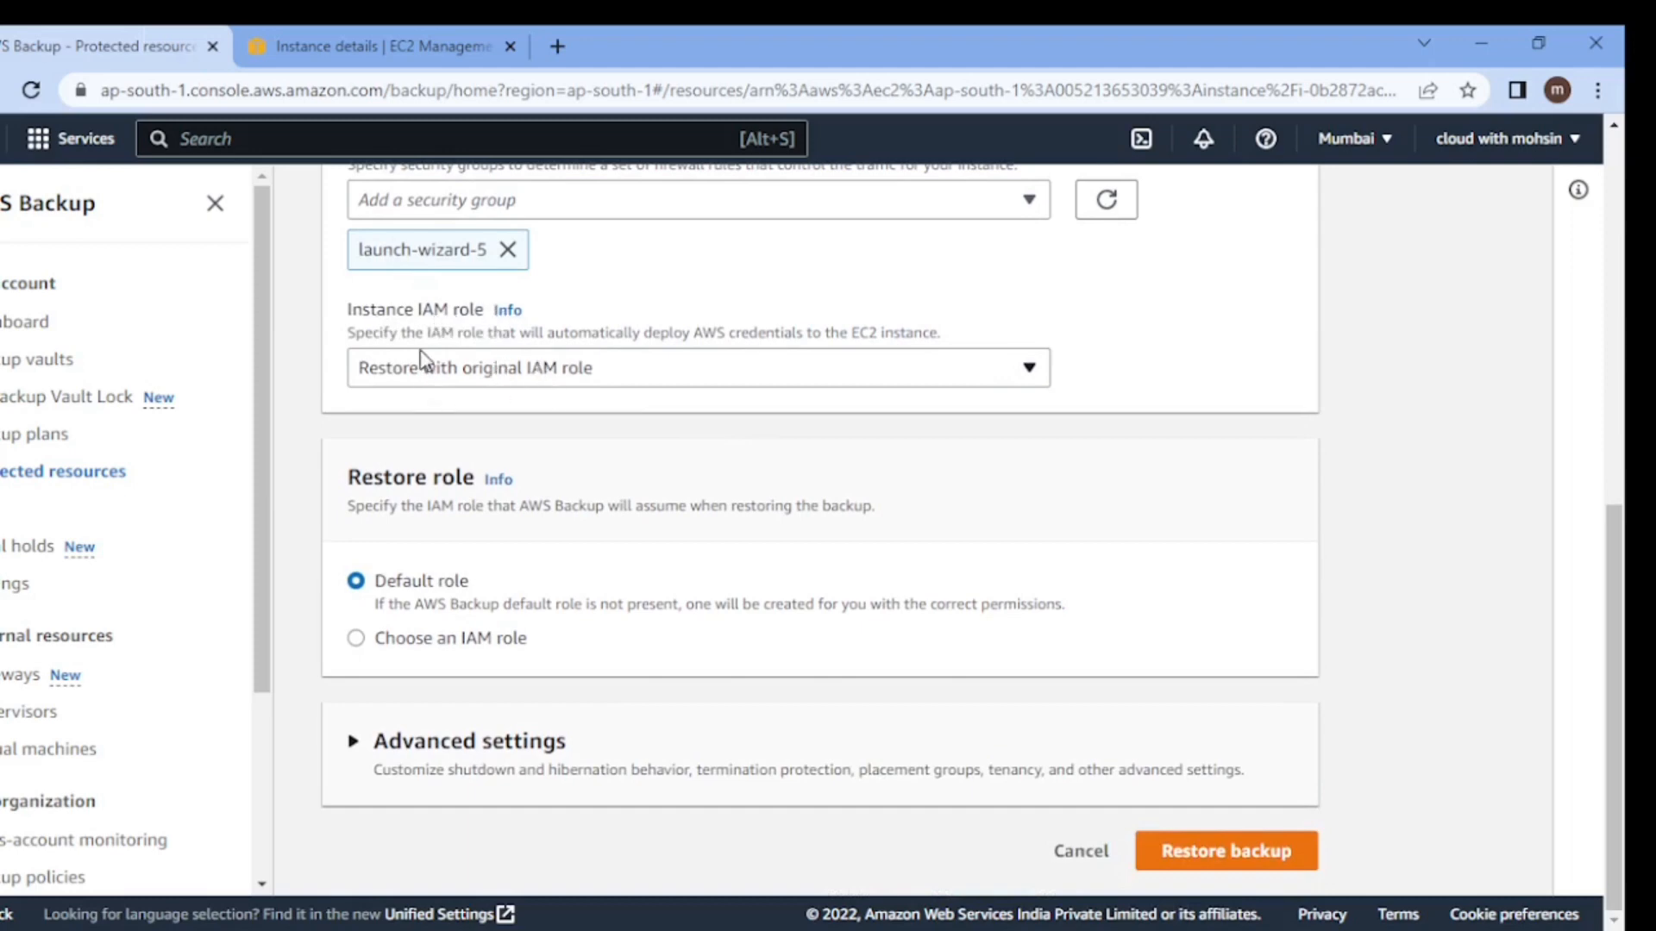
click(384, 45)
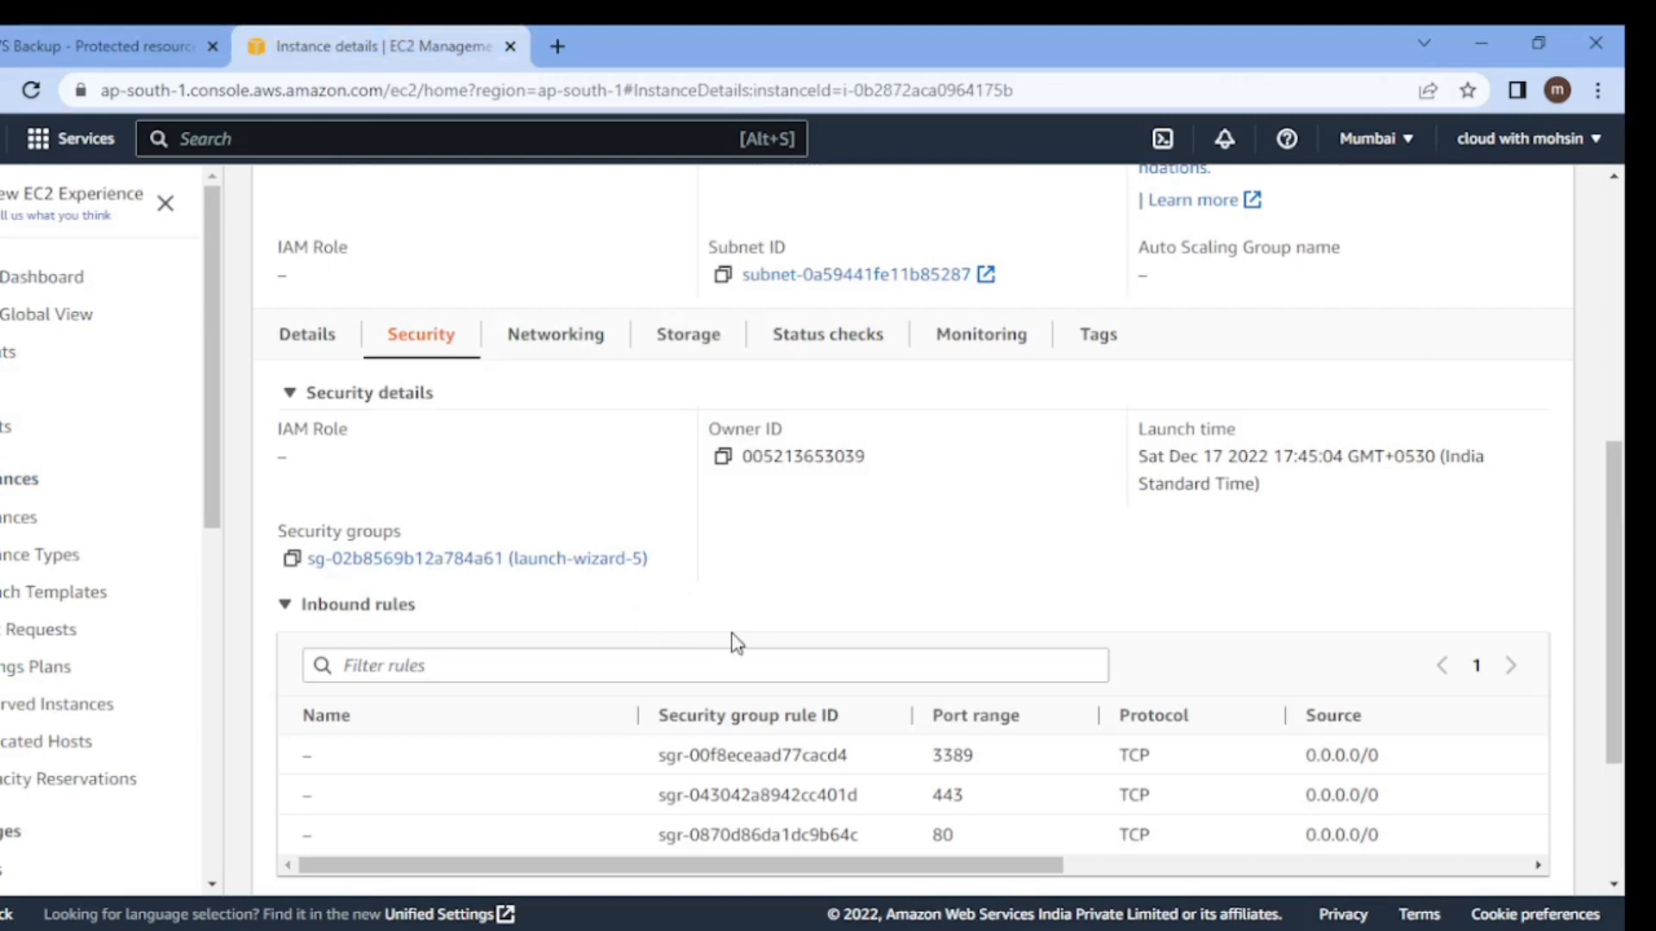
click(117, 27)
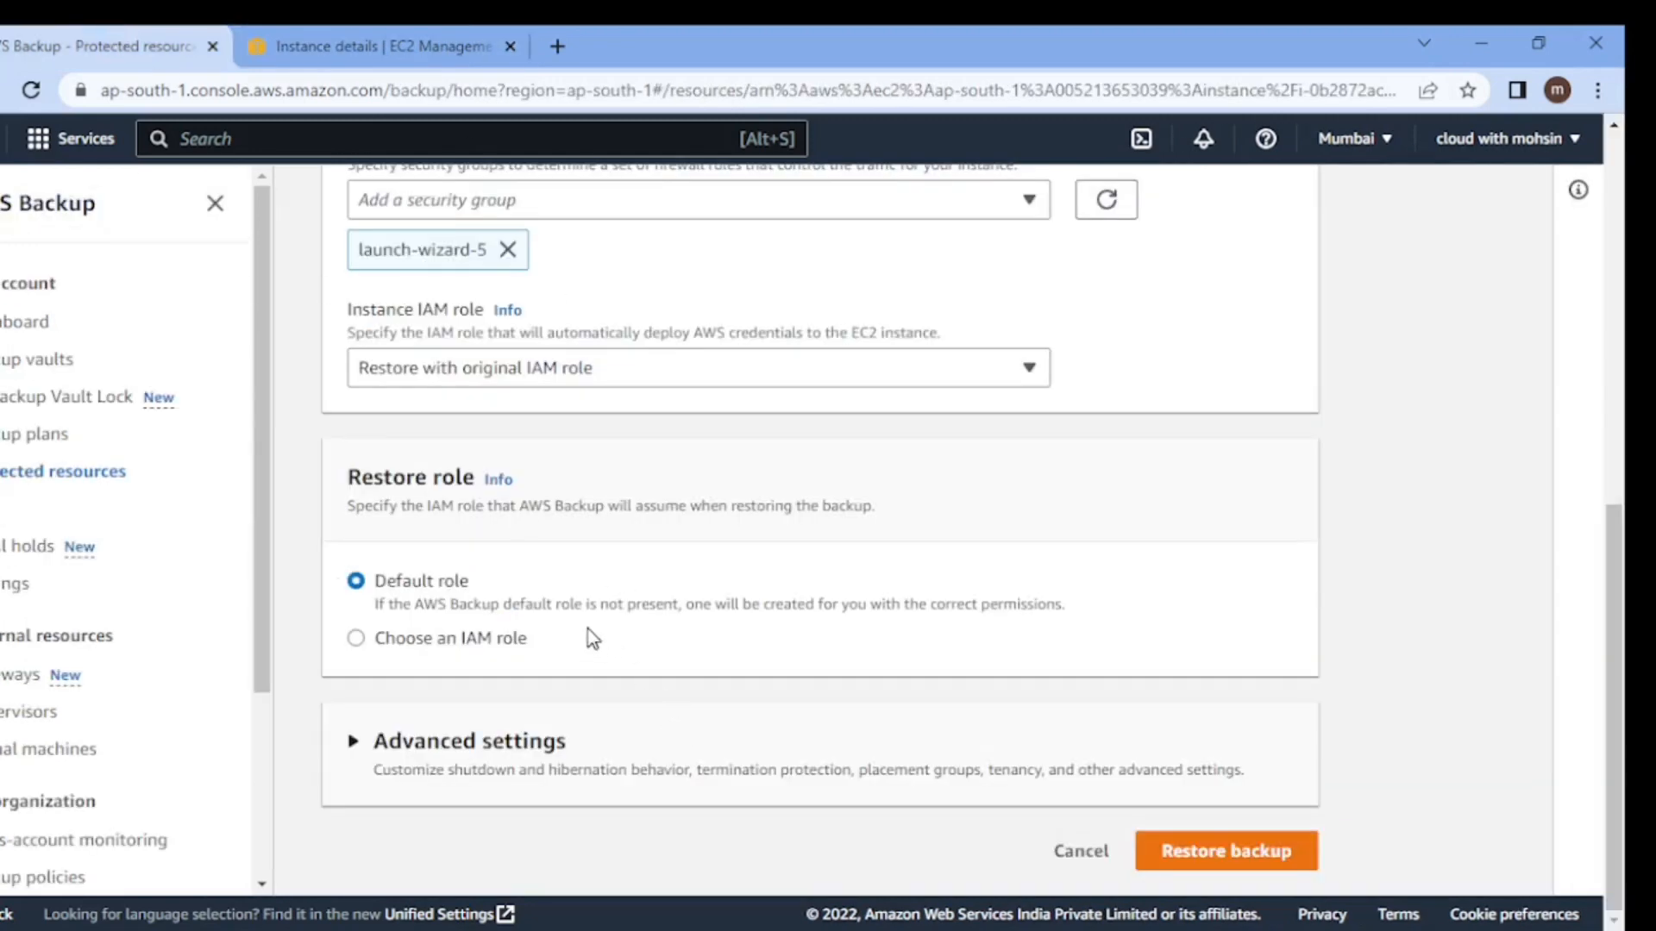
click(504, 369)
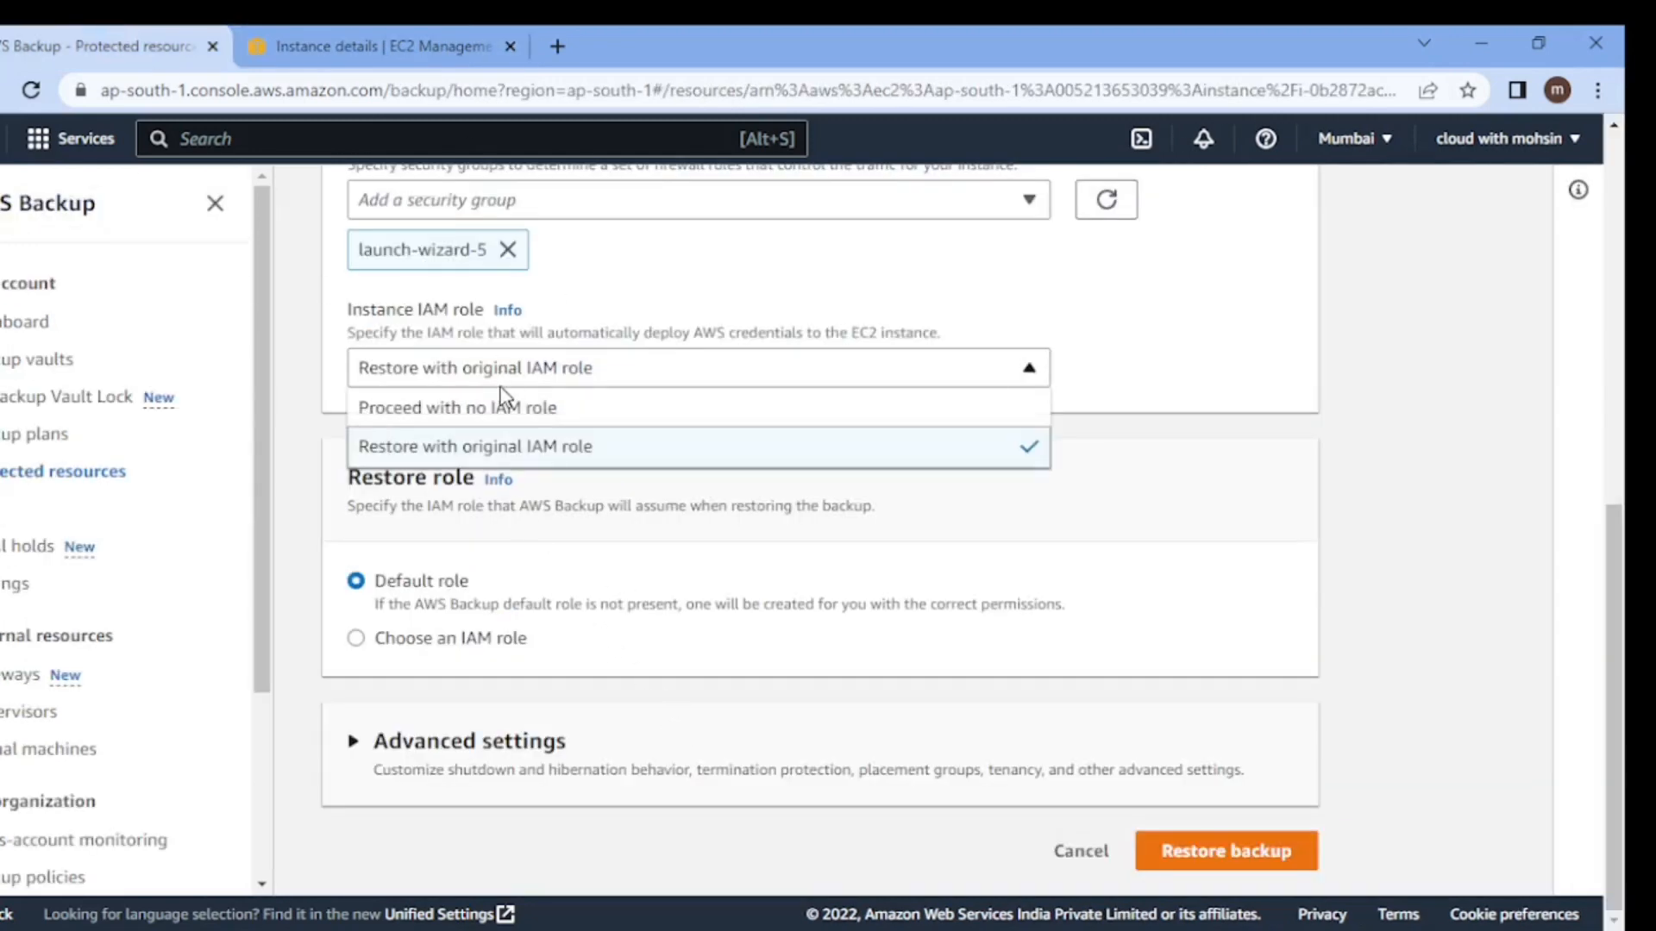
click(1244, 466)
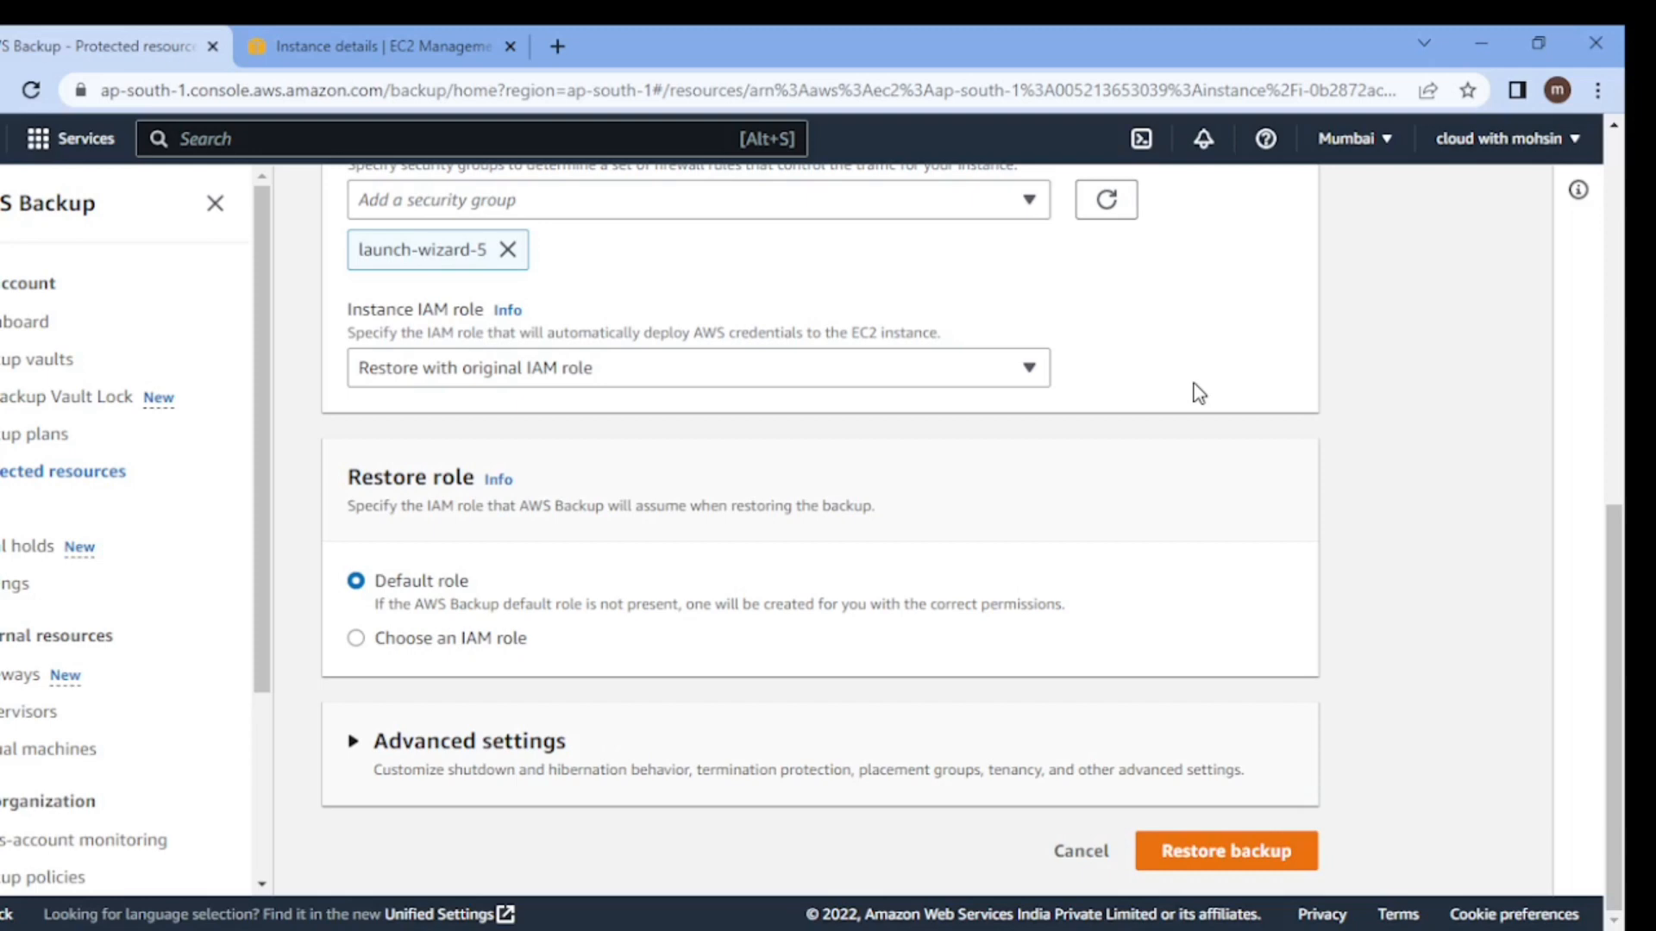
click(392, 44)
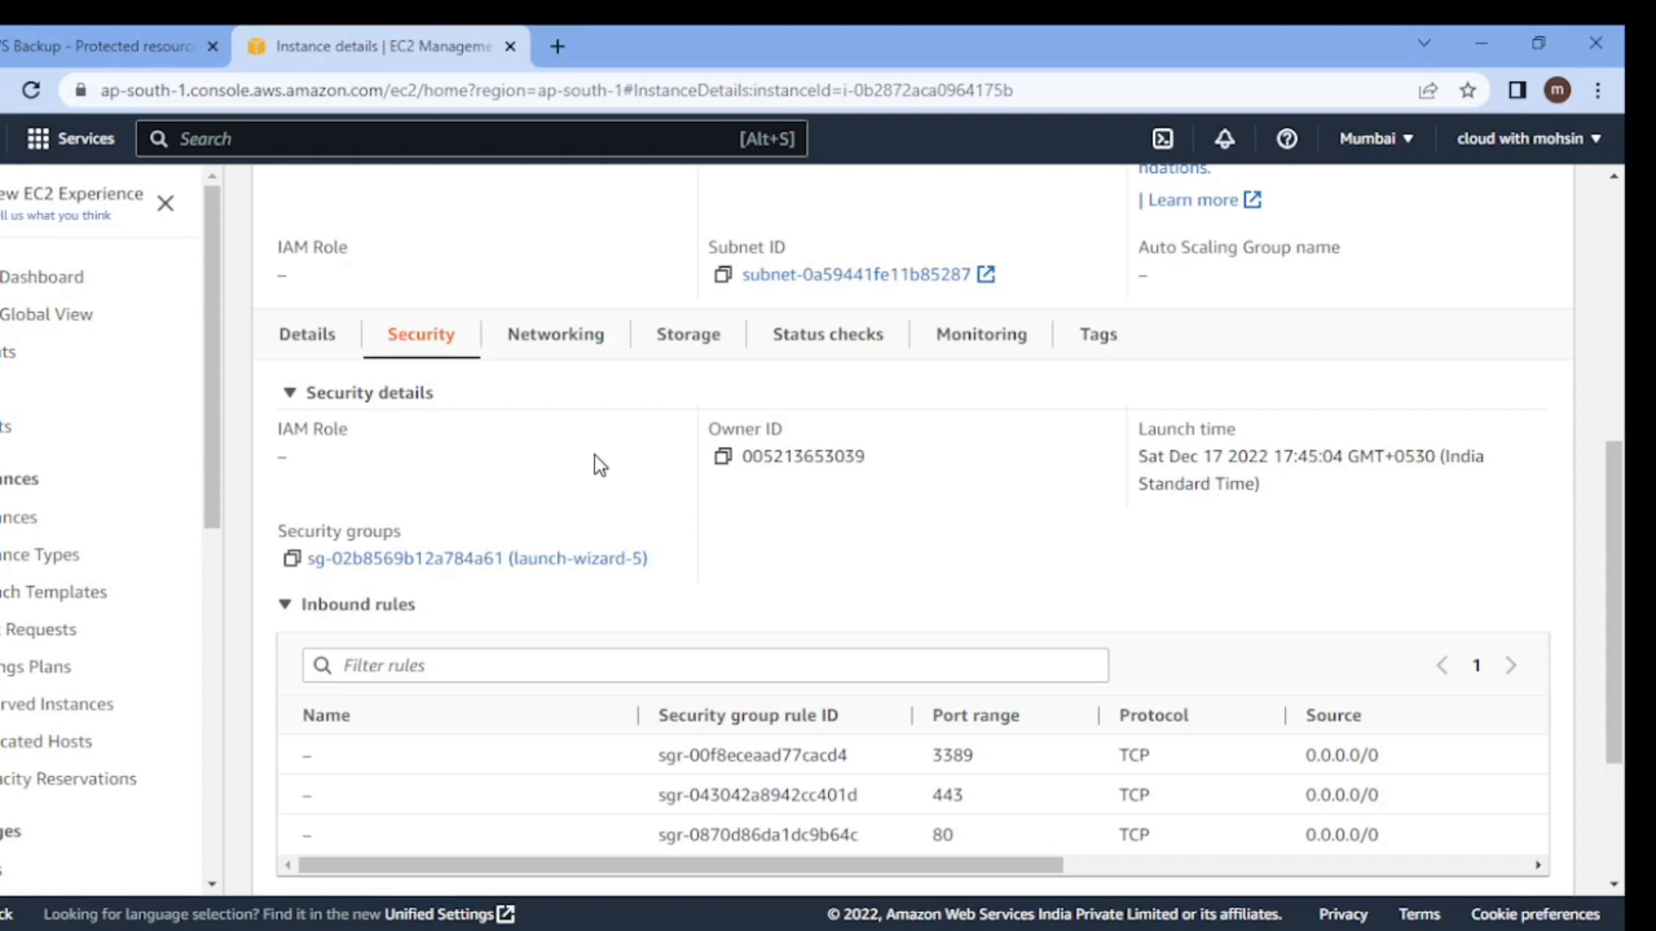
click(136, 39)
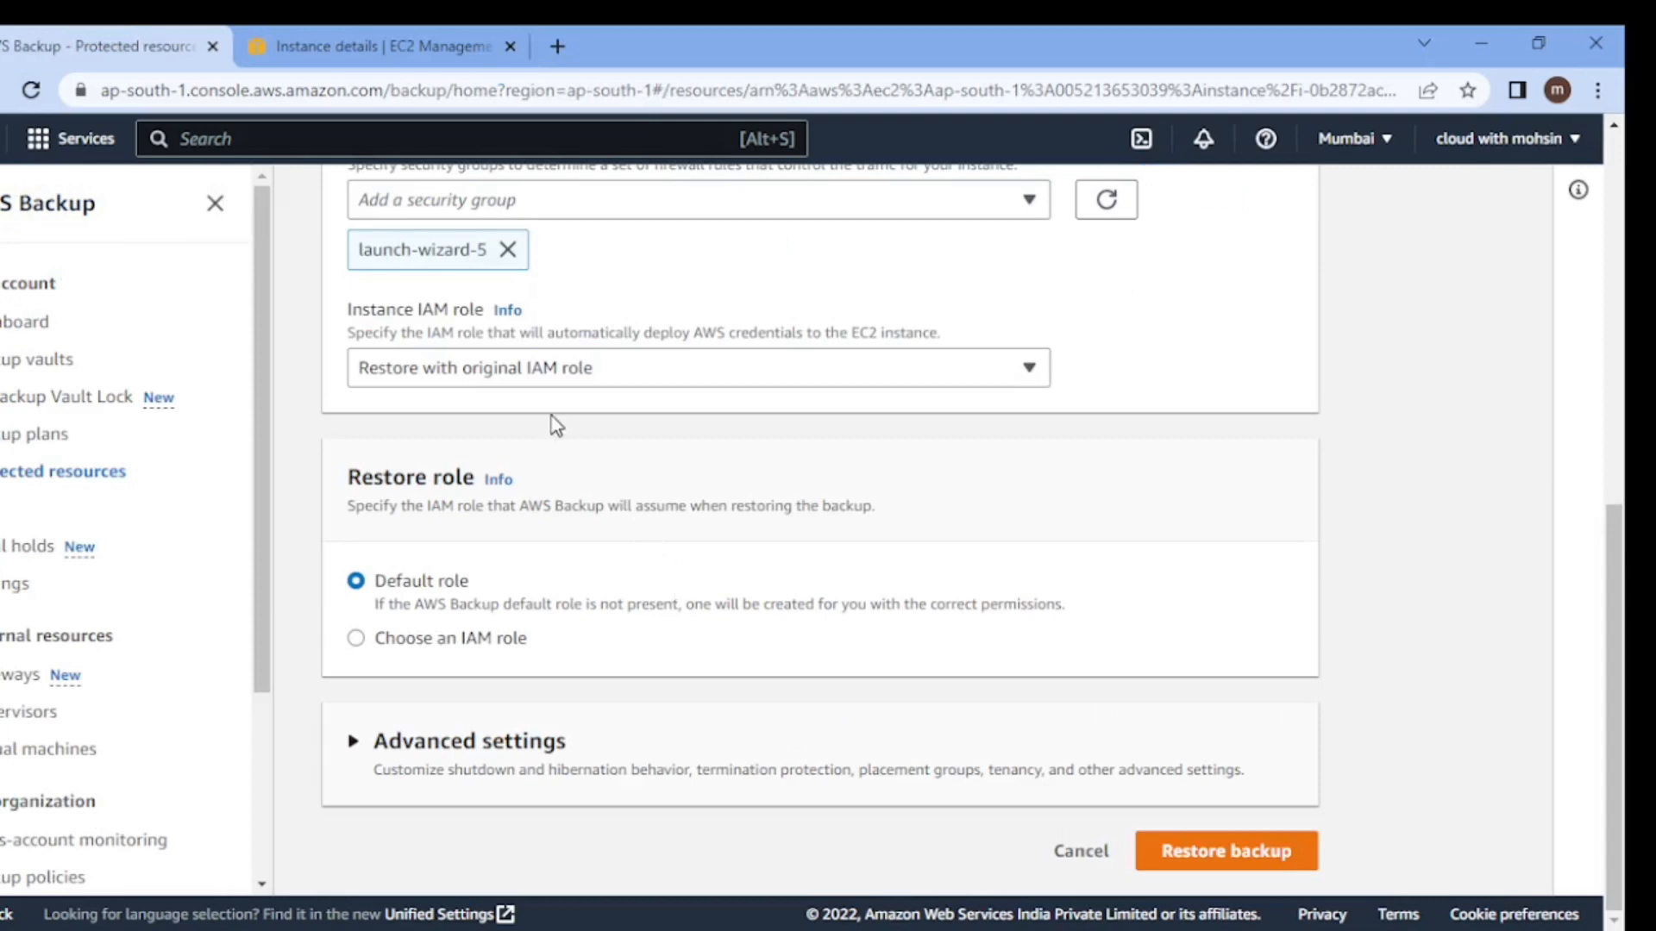
click(553, 369)
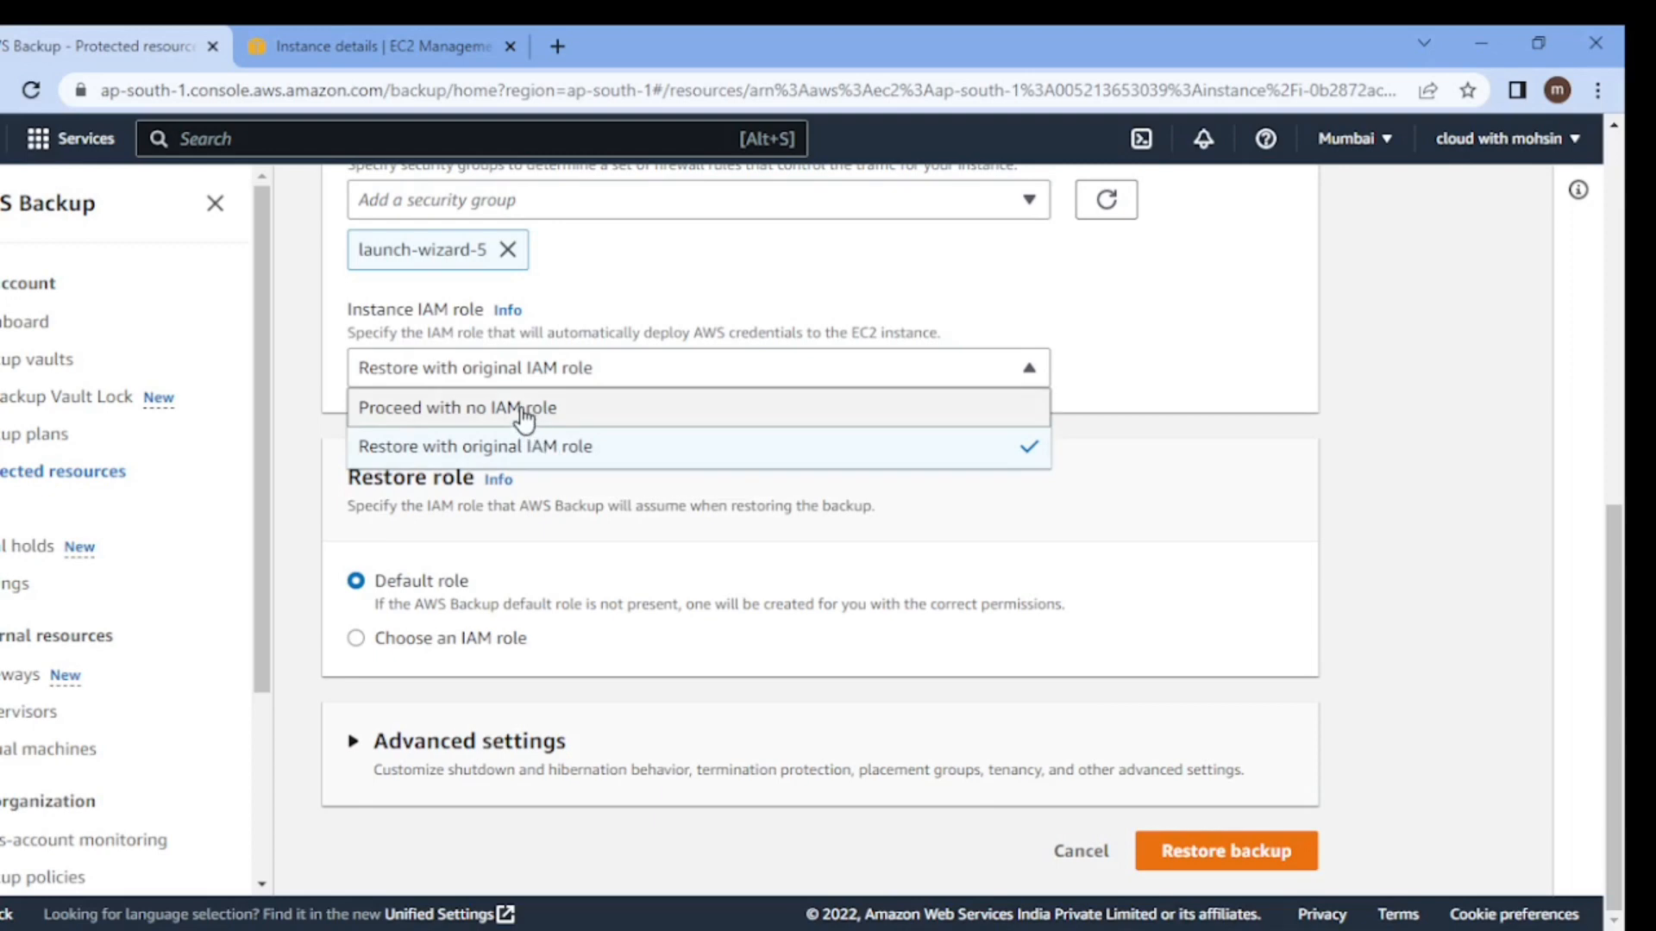
click(1263, 338)
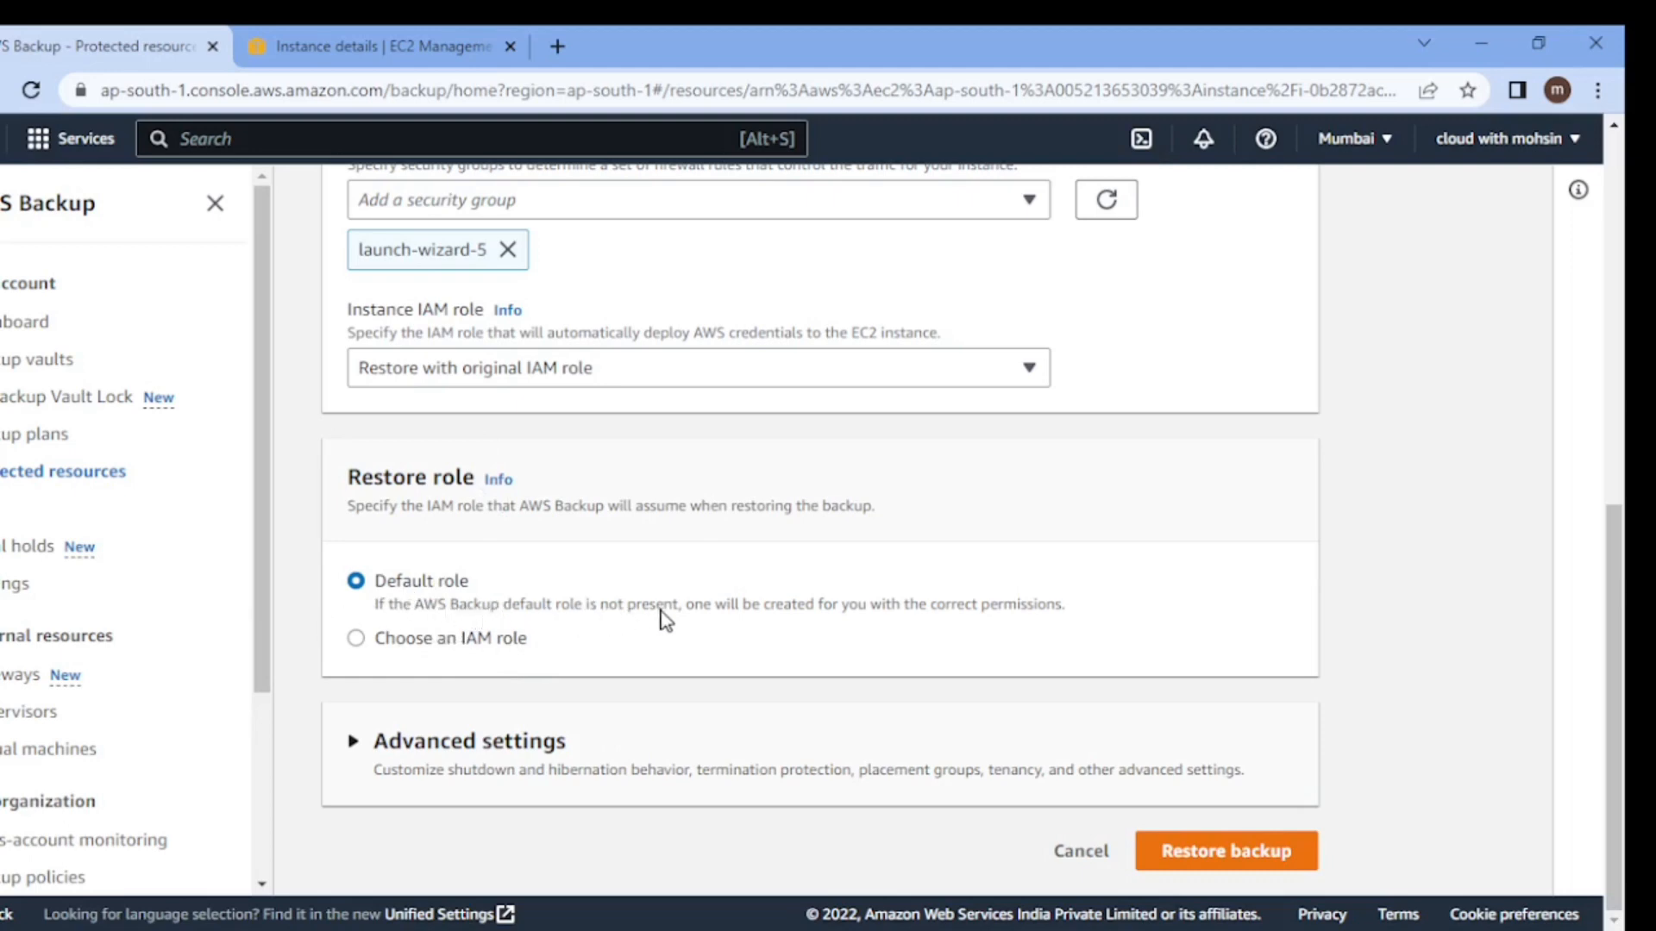
Review the Default role description for the restore and expand the advanced settings.
drag(695, 607, 1085, 617)
click(1137, 623)
click(357, 744)
scroll(839, 726, down, 2)
scroll(838, 726, down, 4)
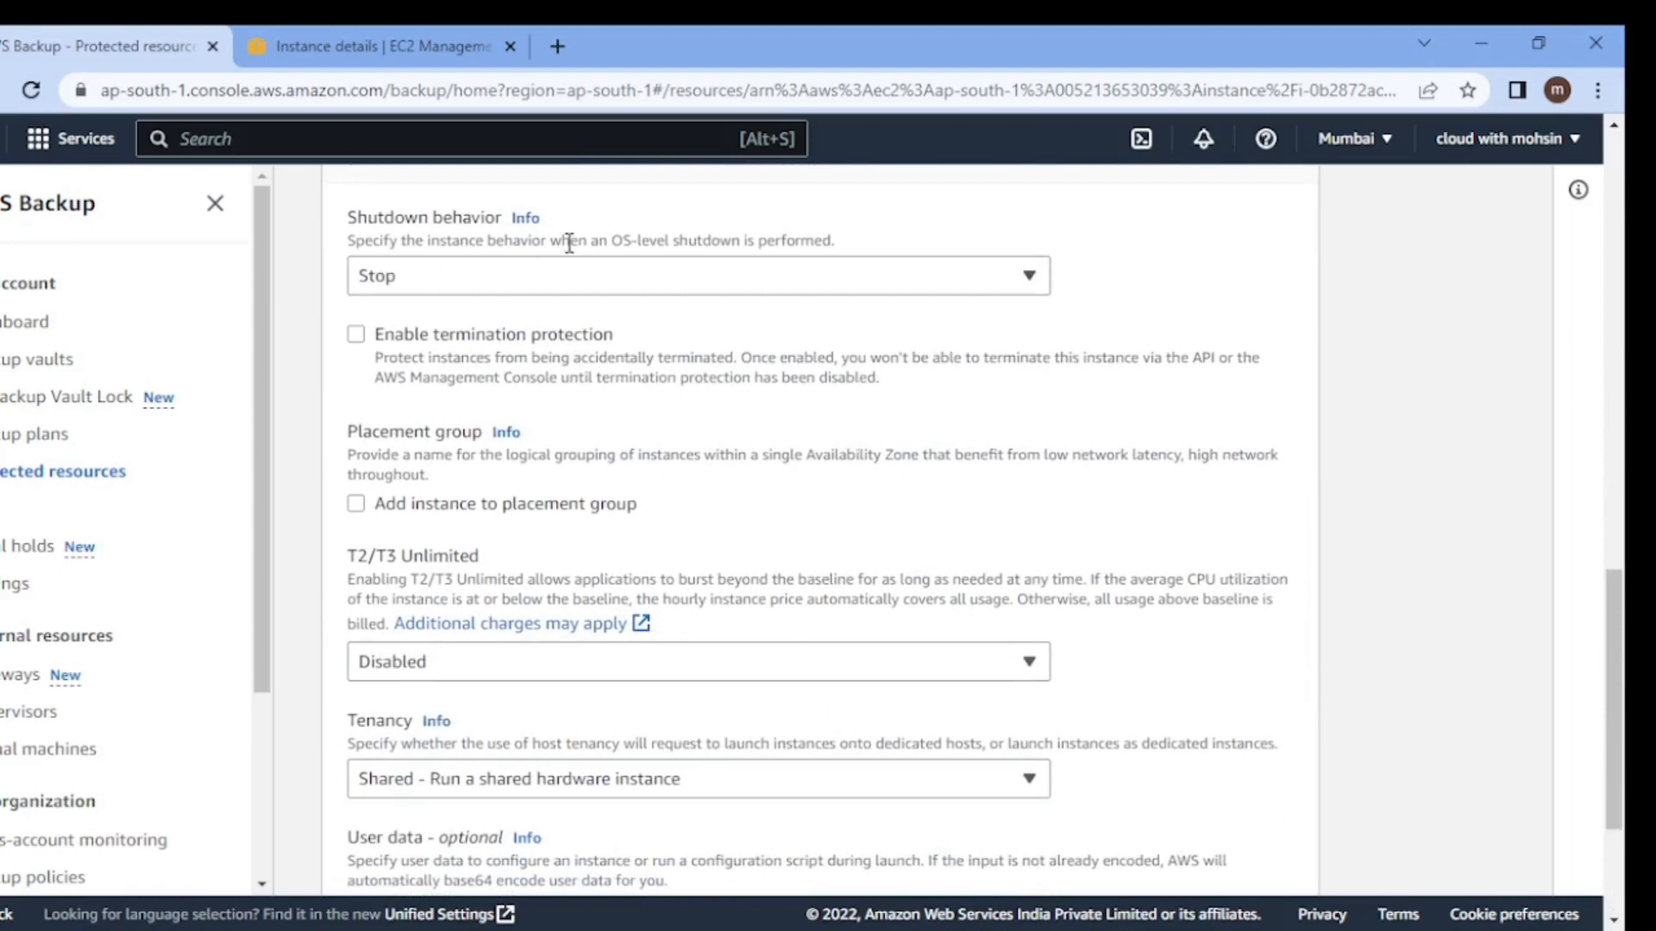
Set the shutdown behavior to Stop and enable termination protection for the restored instance.
click(583, 288)
click(583, 287)
click(576, 277)
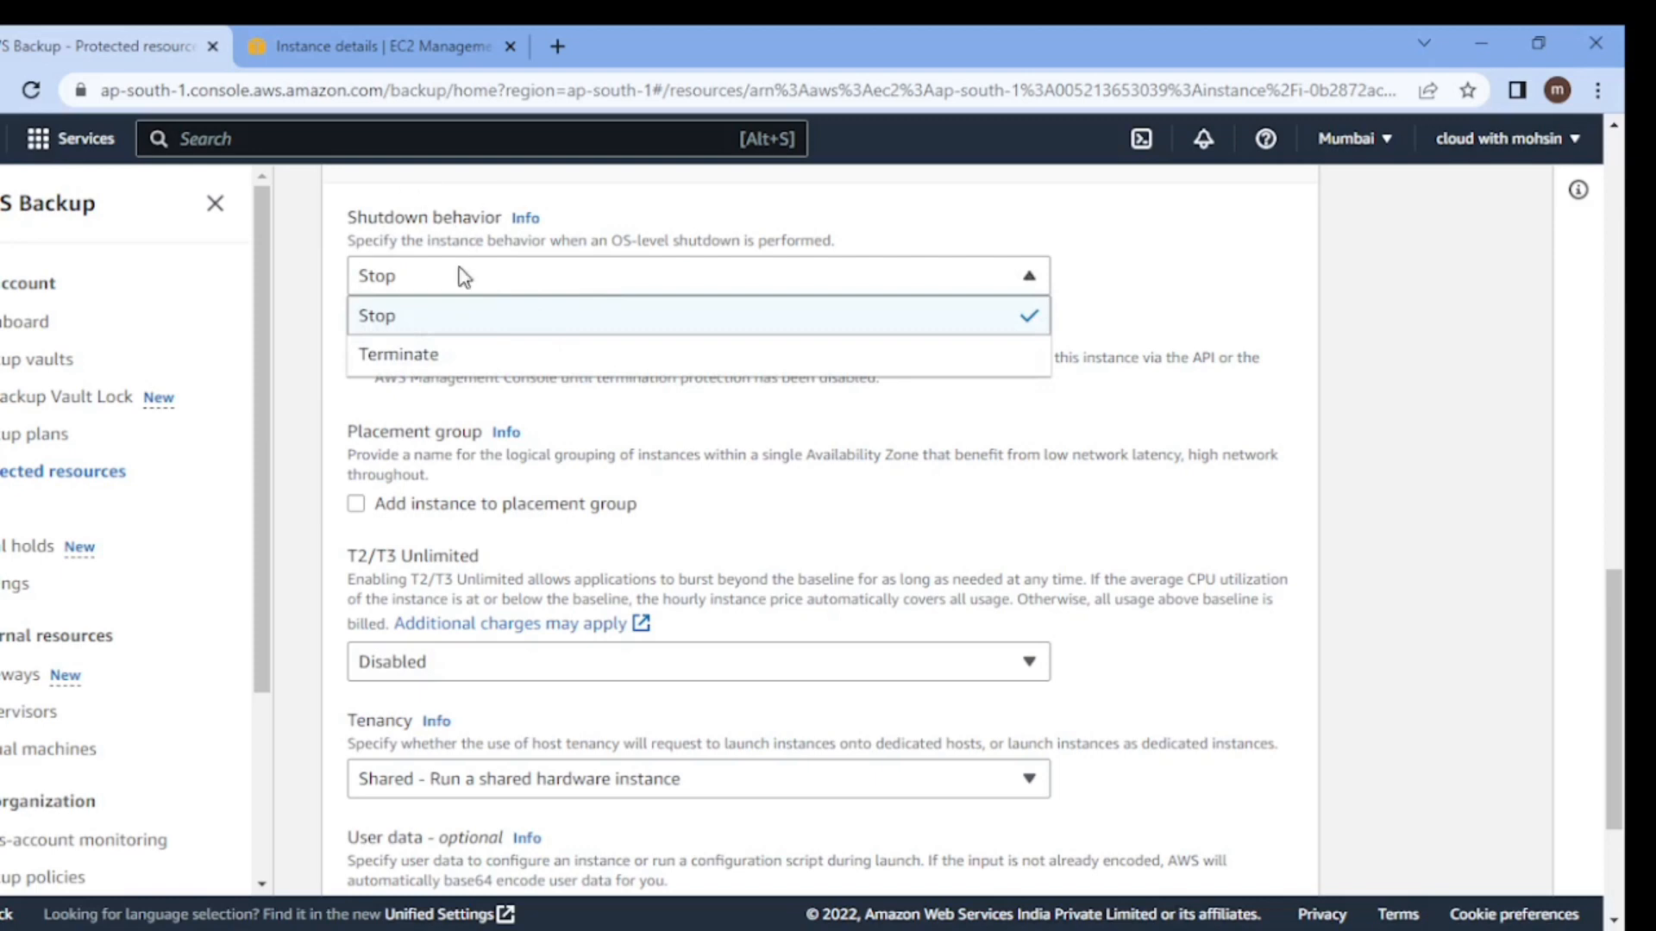
click(426, 326)
scroll(817, 447, down, 2)
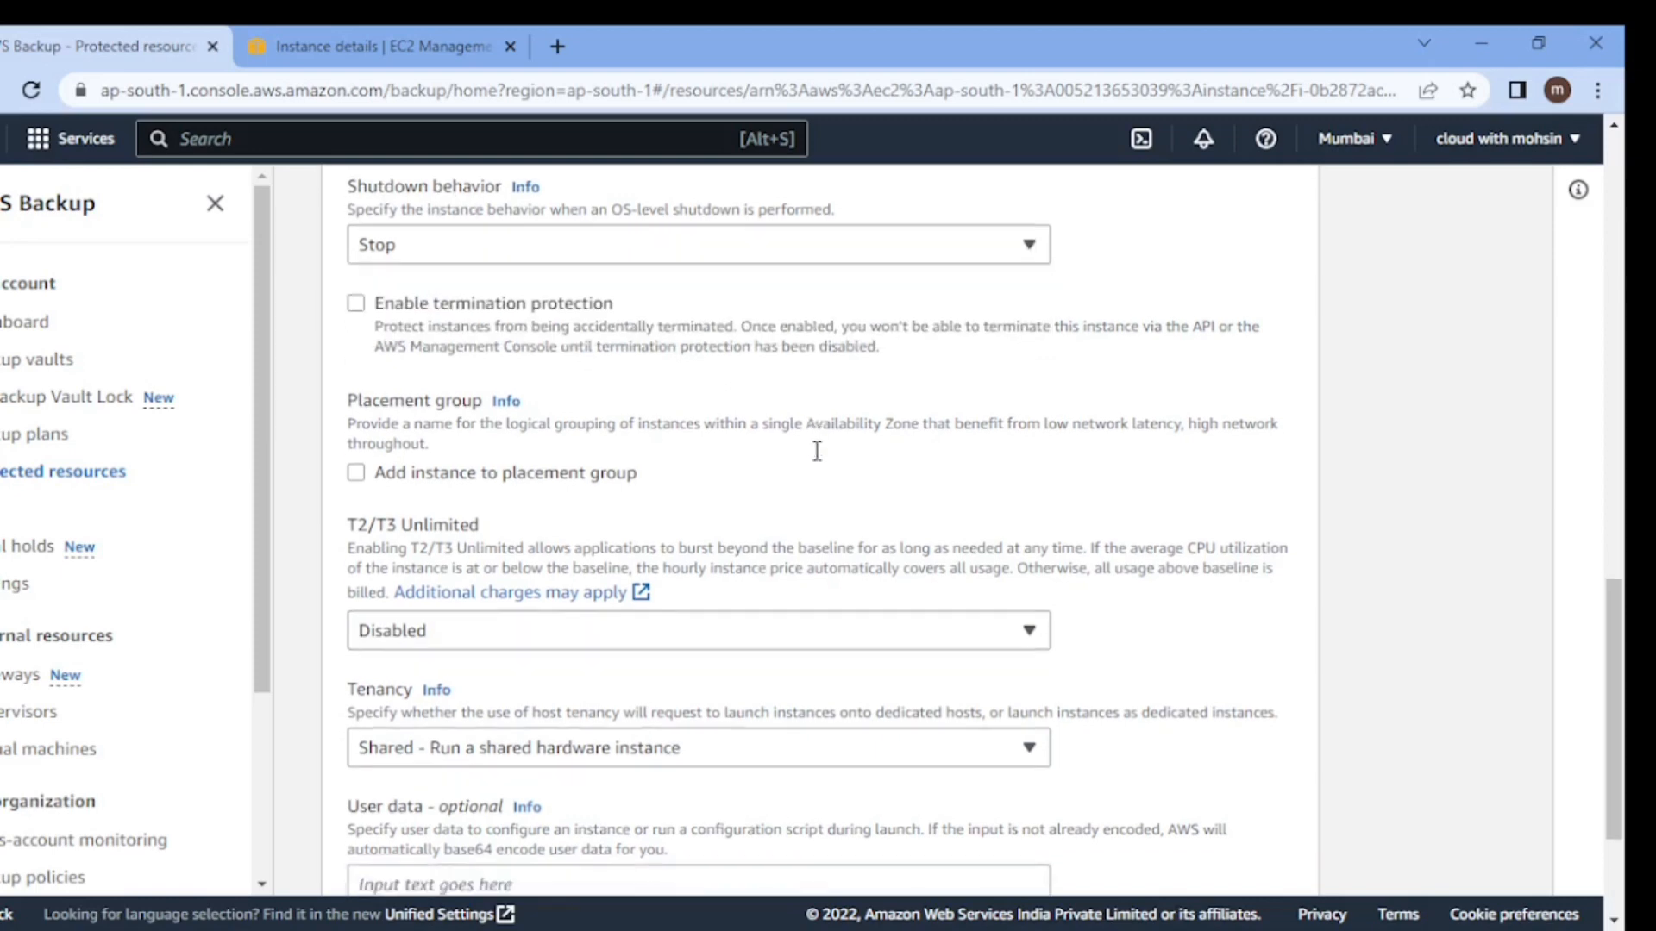
scroll(816, 450, up, 1)
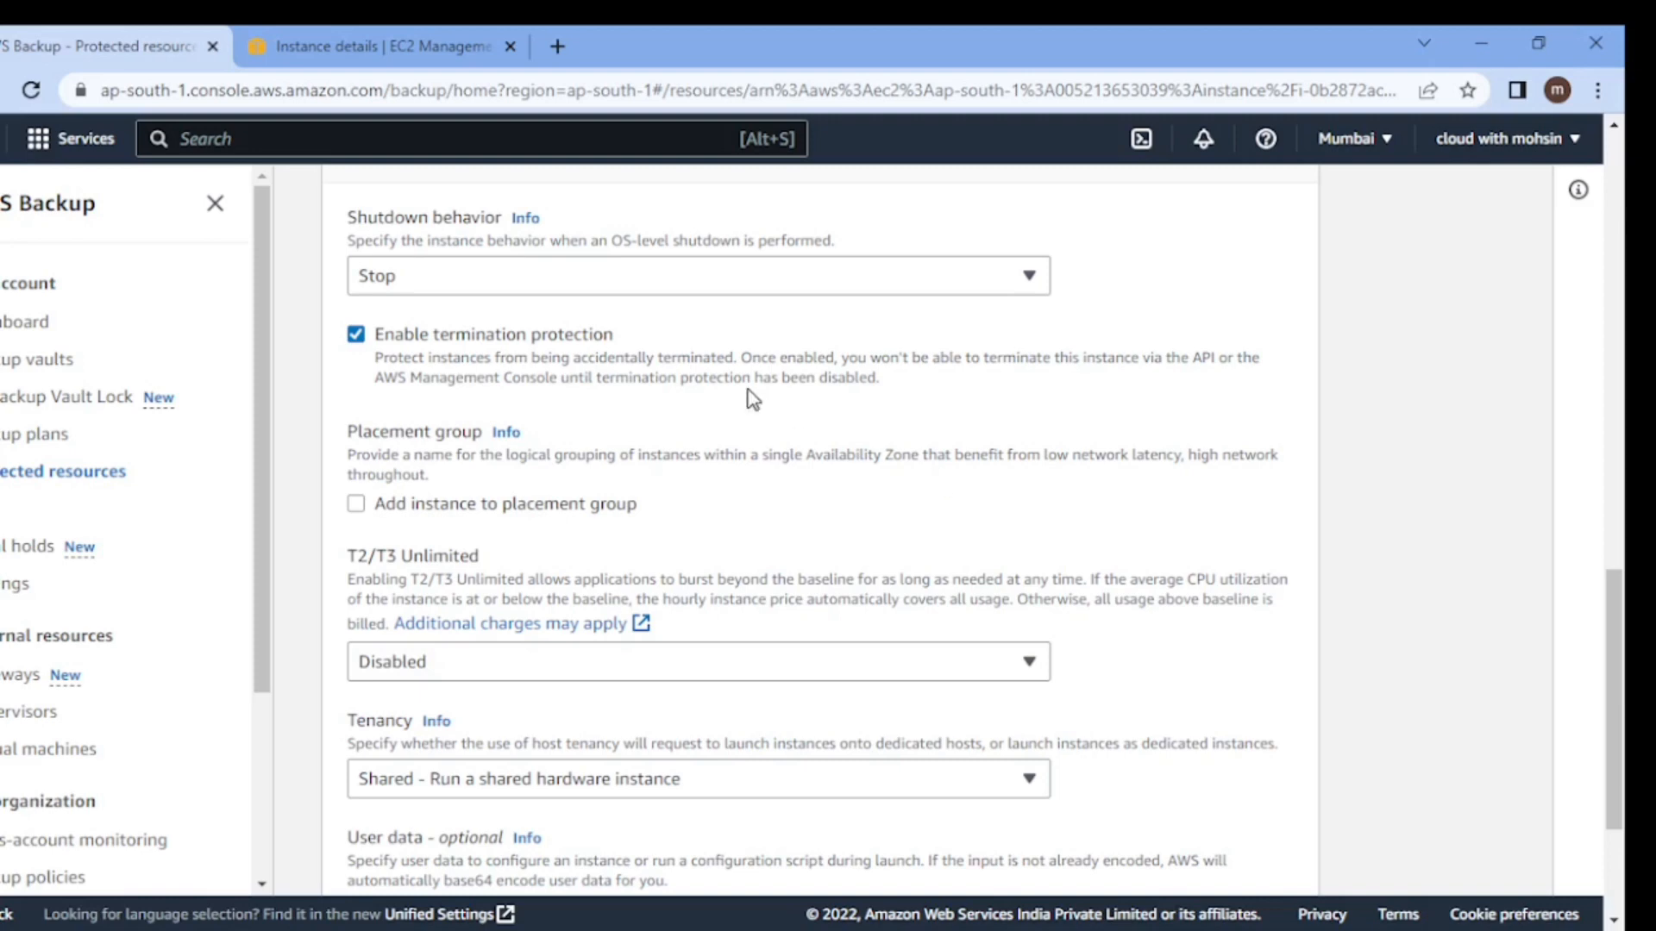
Start restoring the backup with the remaining advanced settings at their defaults, and open the new restore job's details.
scroll(436, 307, down, 2)
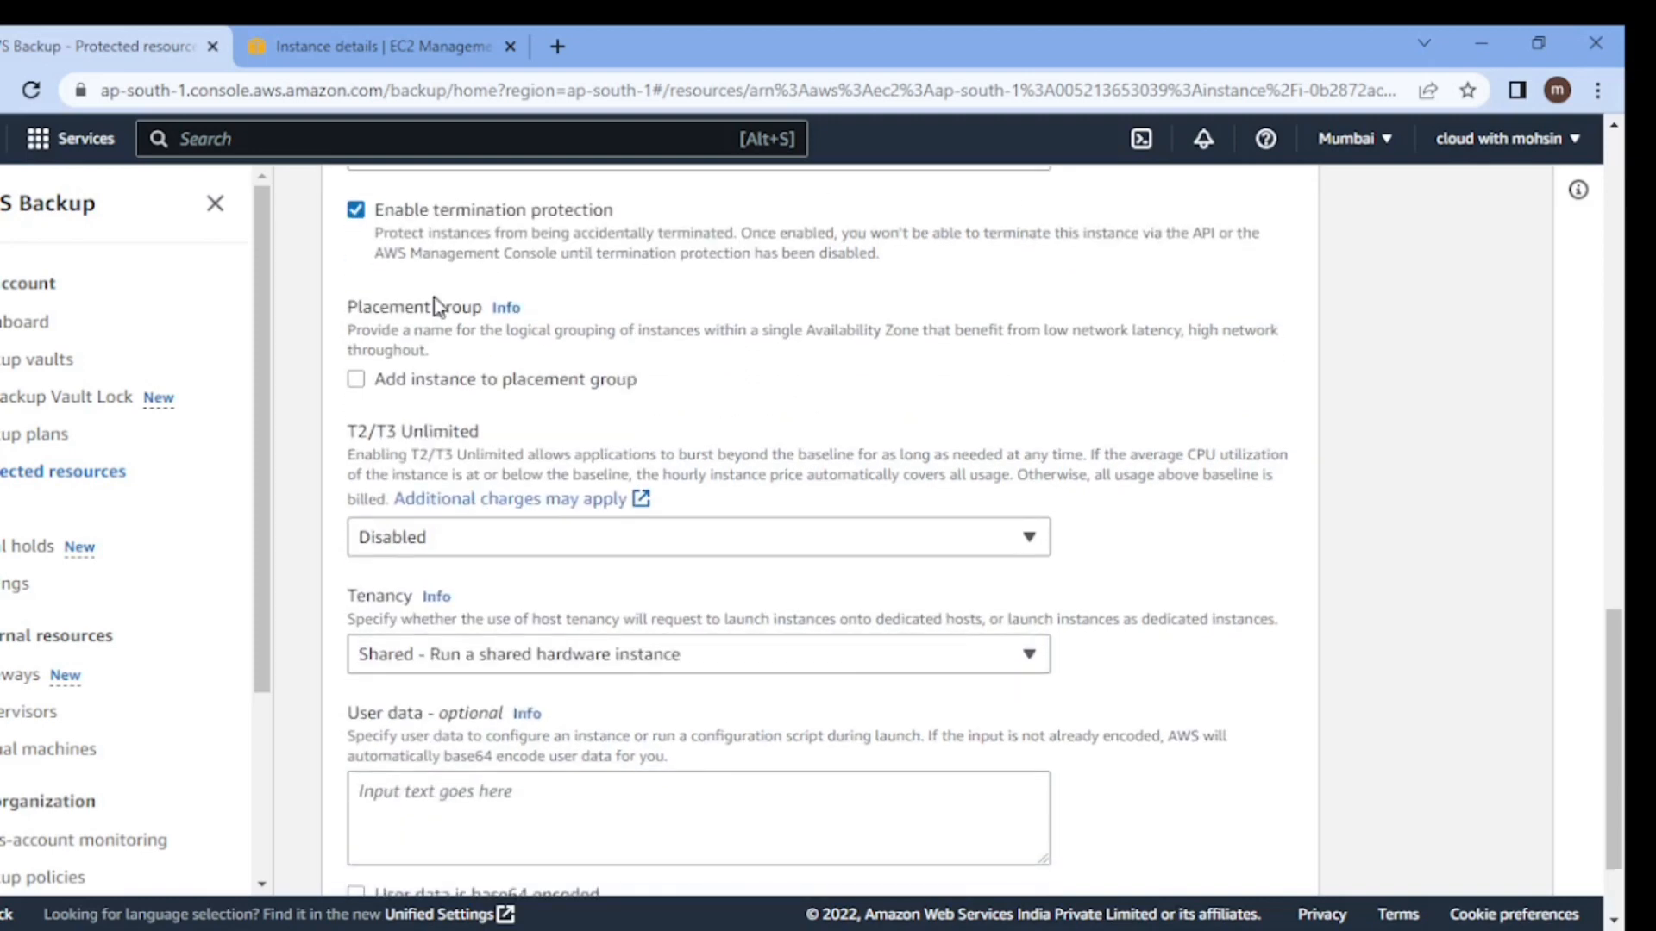
scroll(458, 262, down, 2)
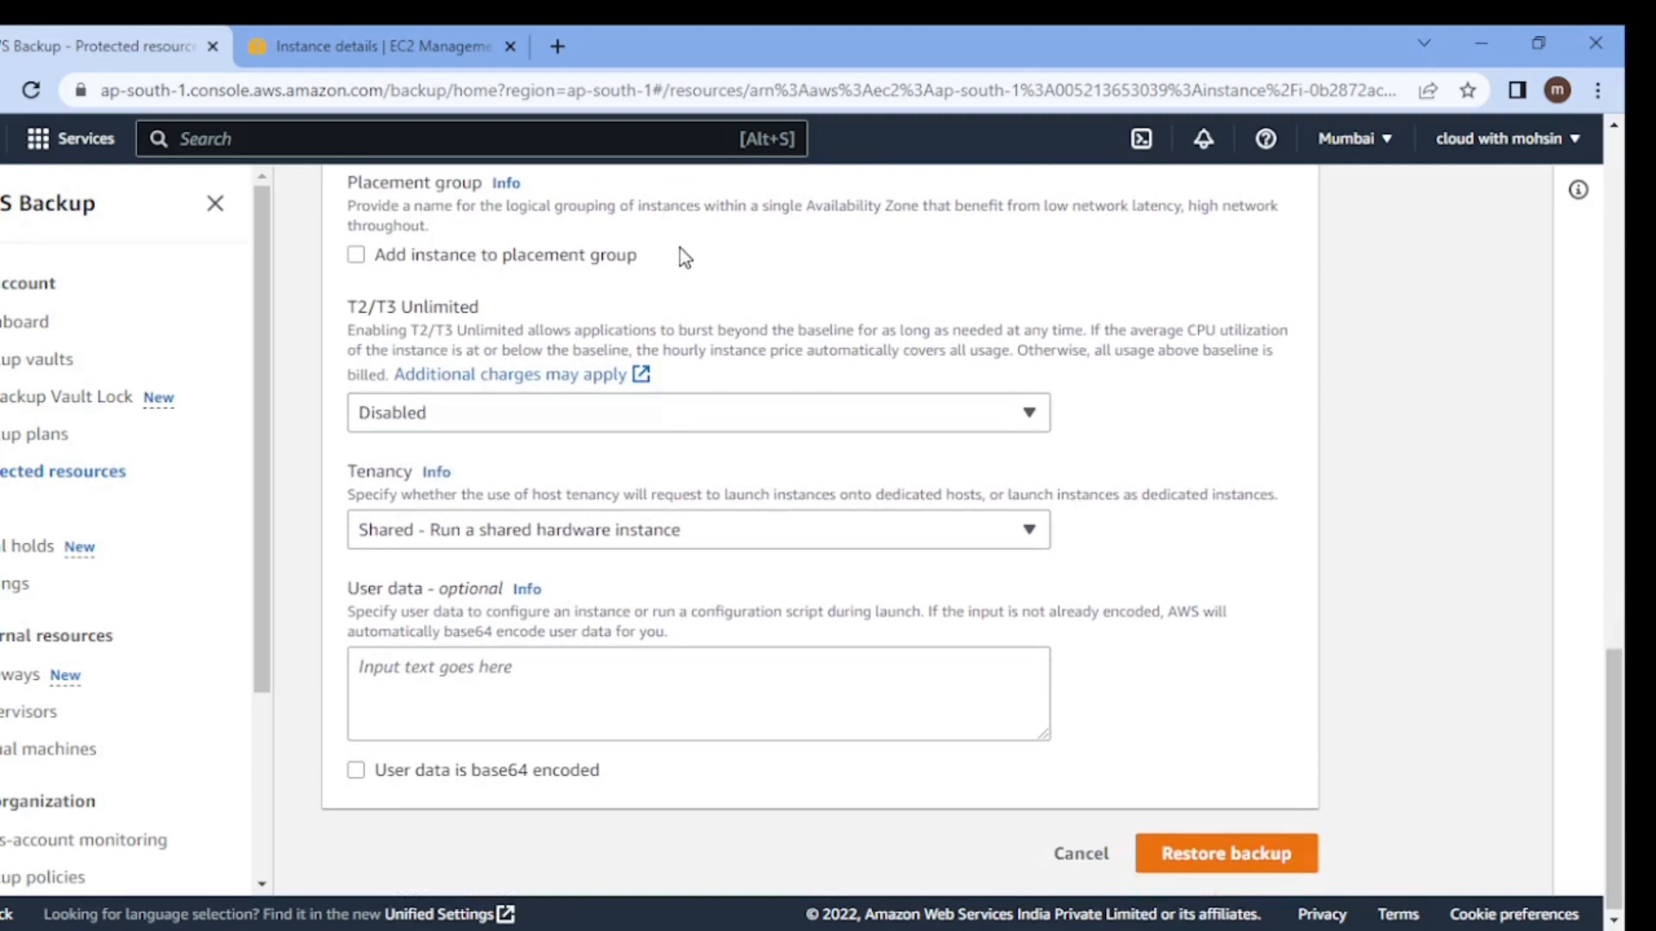
scroll(1097, 254, down, 1)
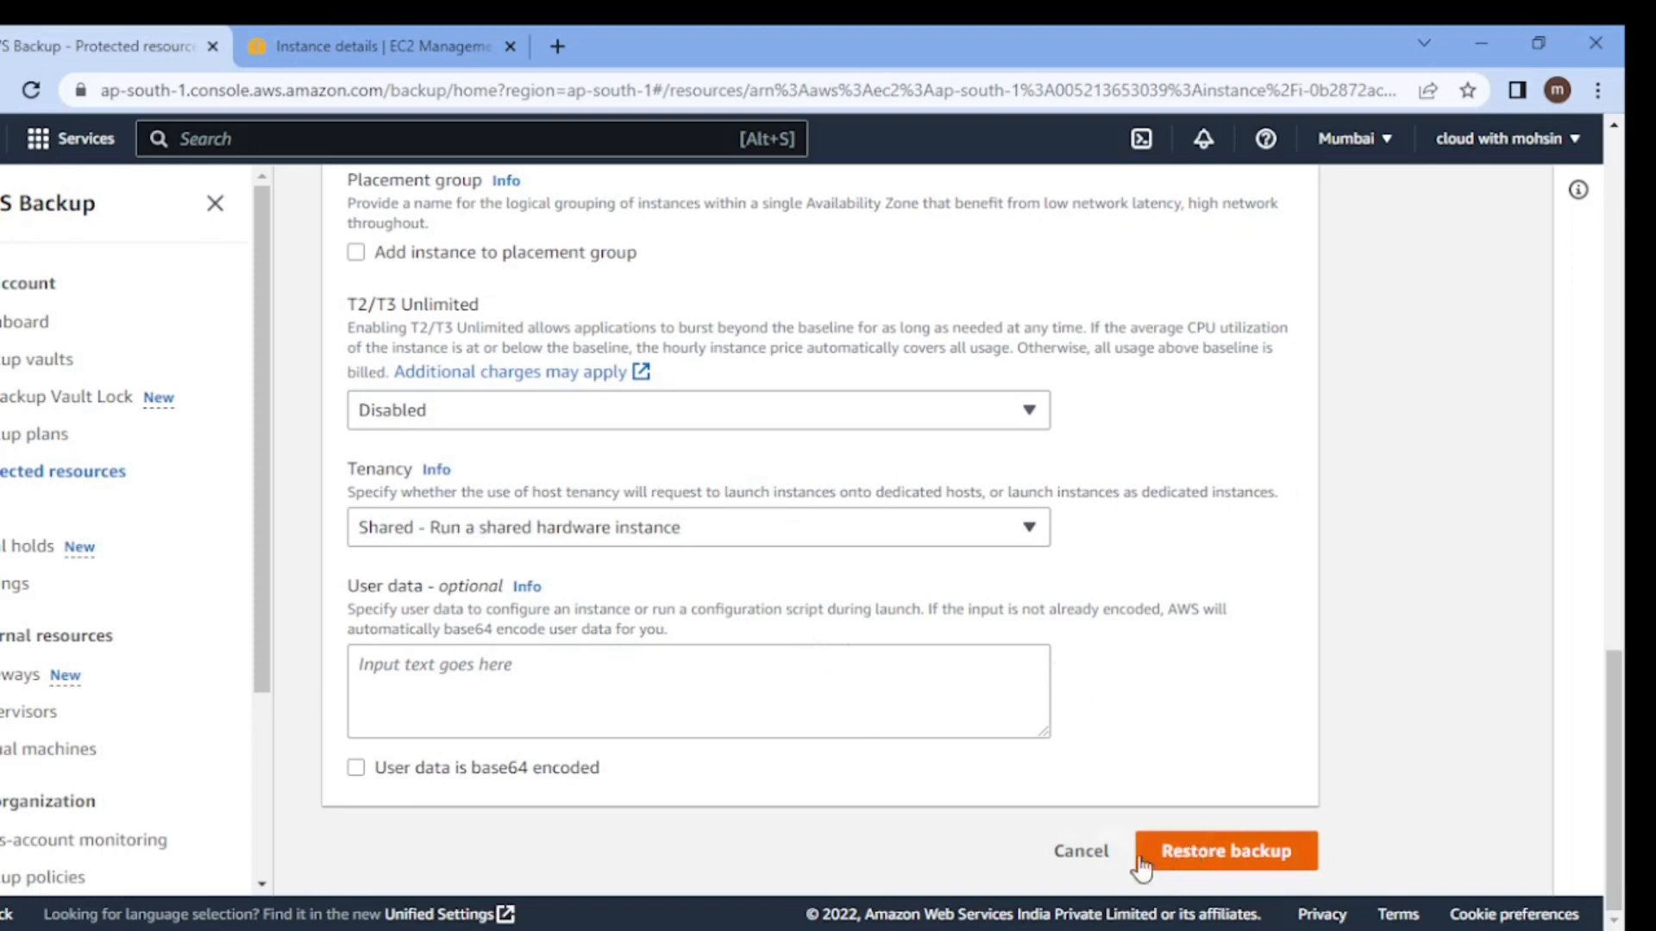
click(1183, 863)
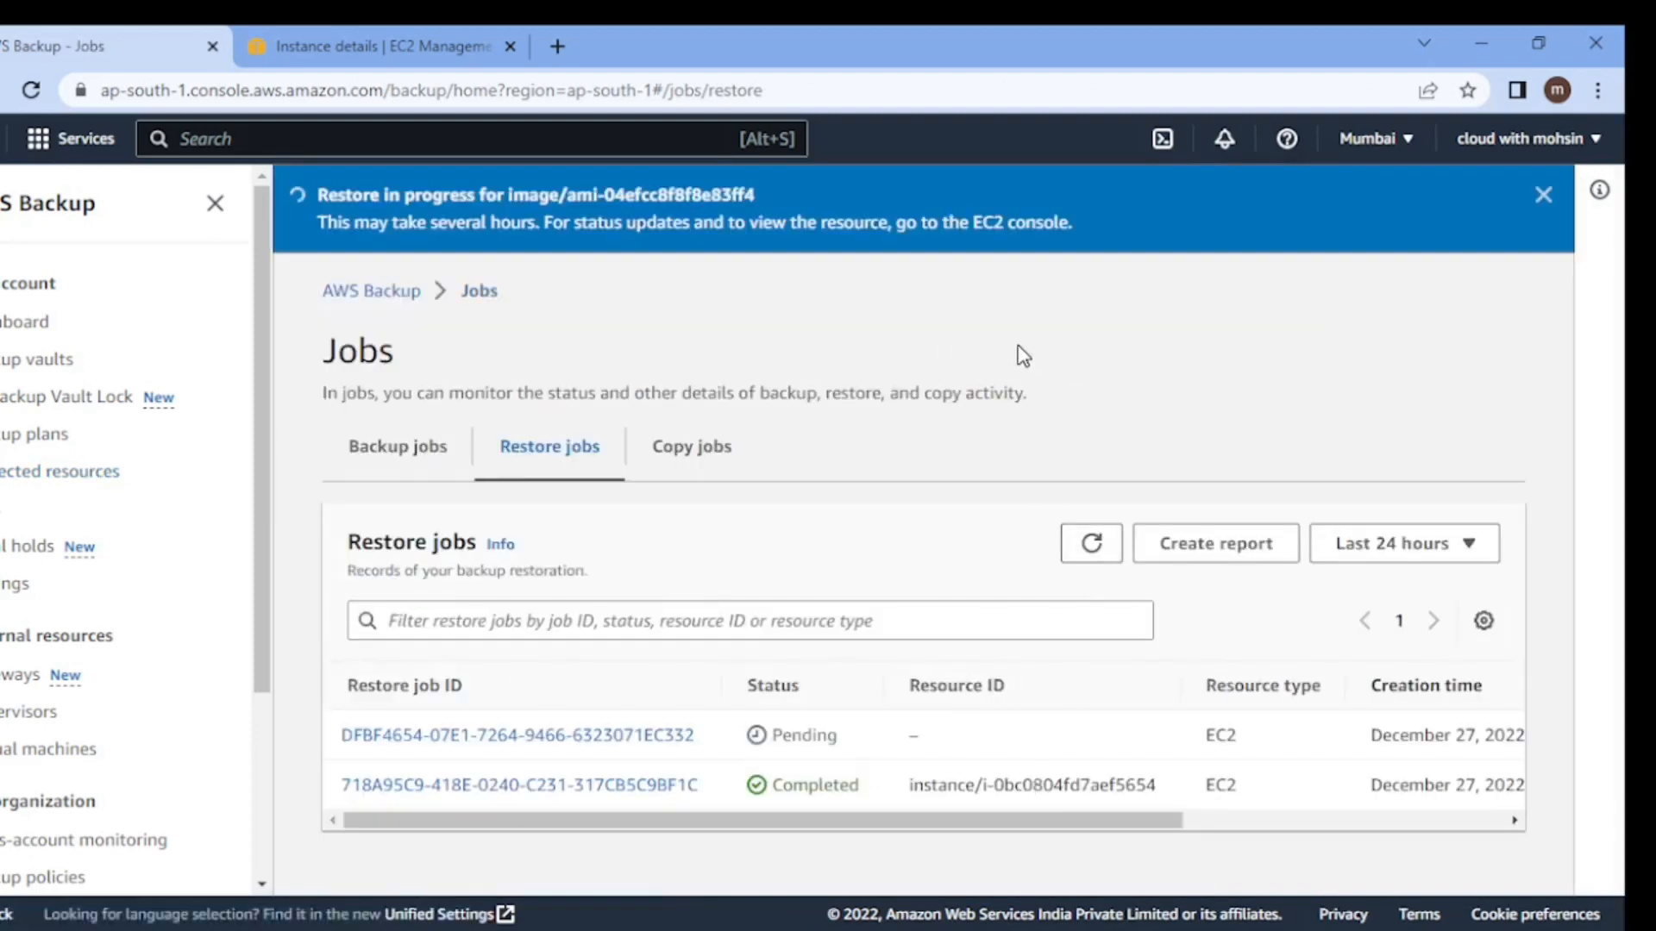
click(1091, 545)
click(636, 736)
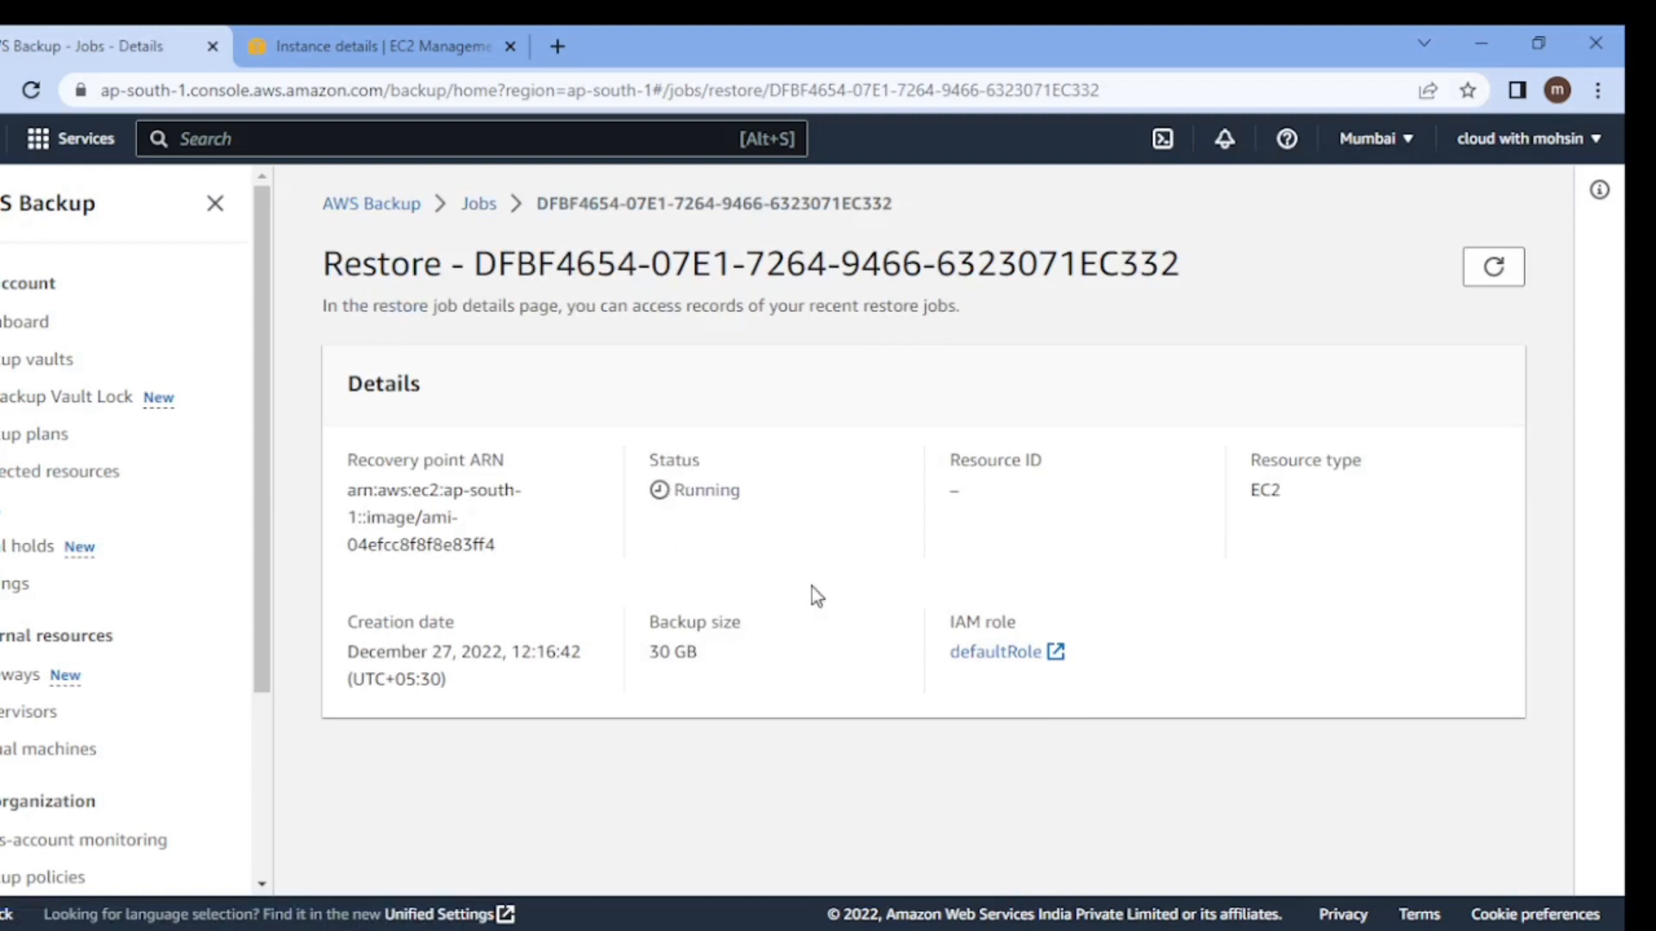
List all EC2 instances without the running-state filter and highlight the ID of the unnamed pending instance.
click(310, 41)
scroll(505, 340, up, 7)
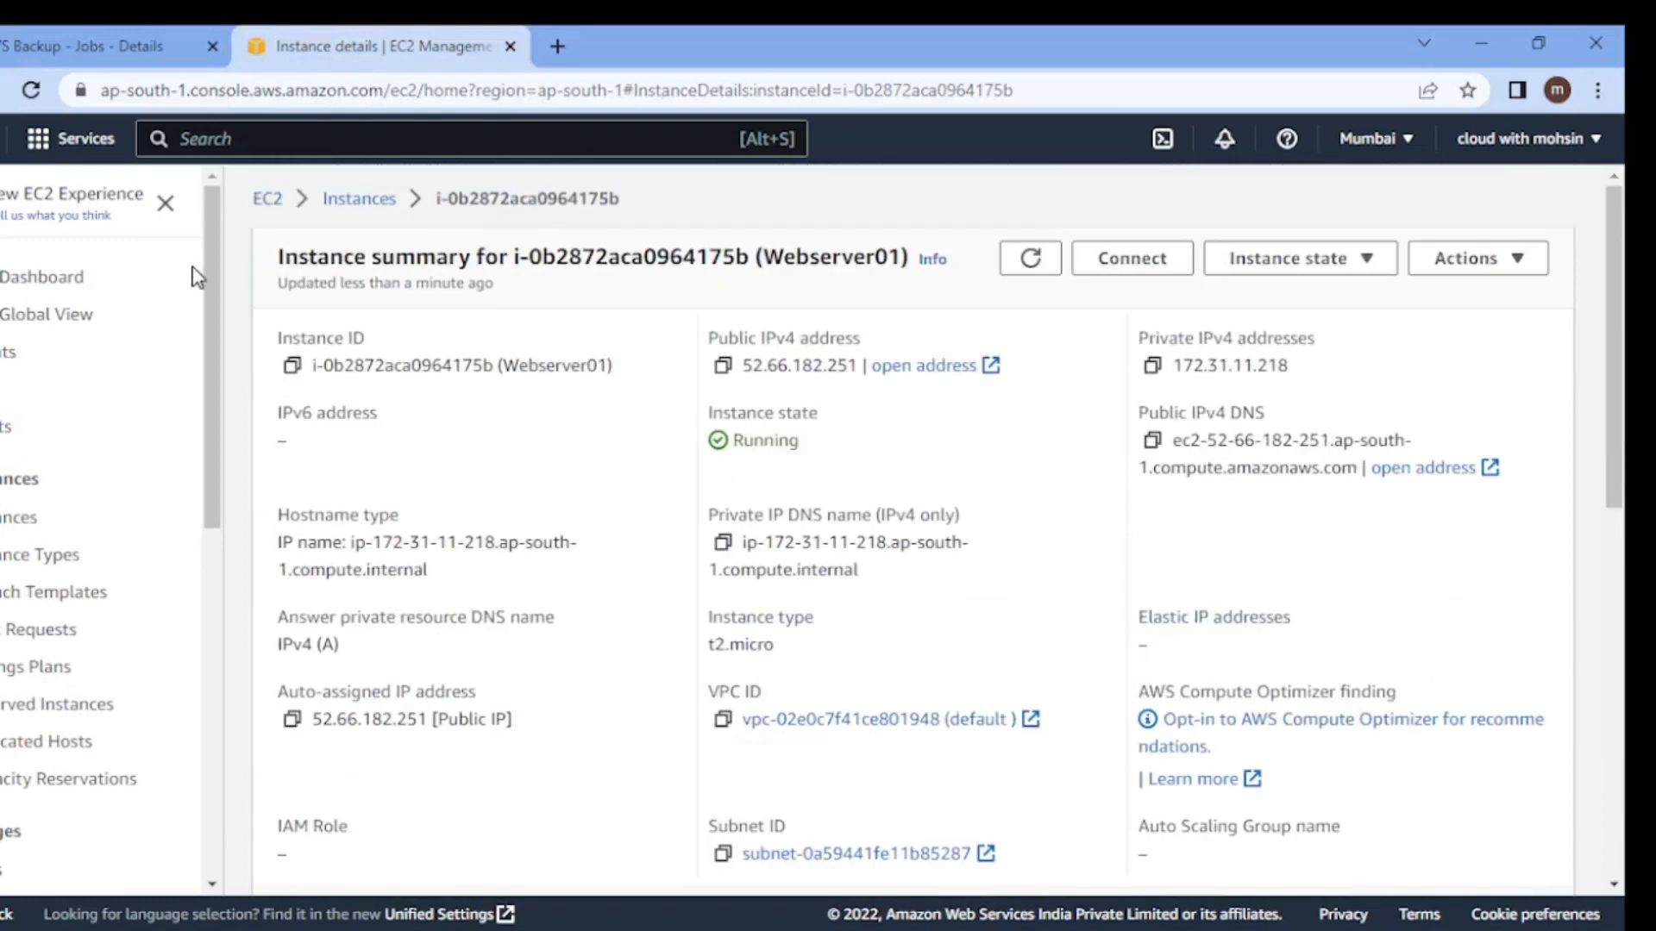
click(43, 277)
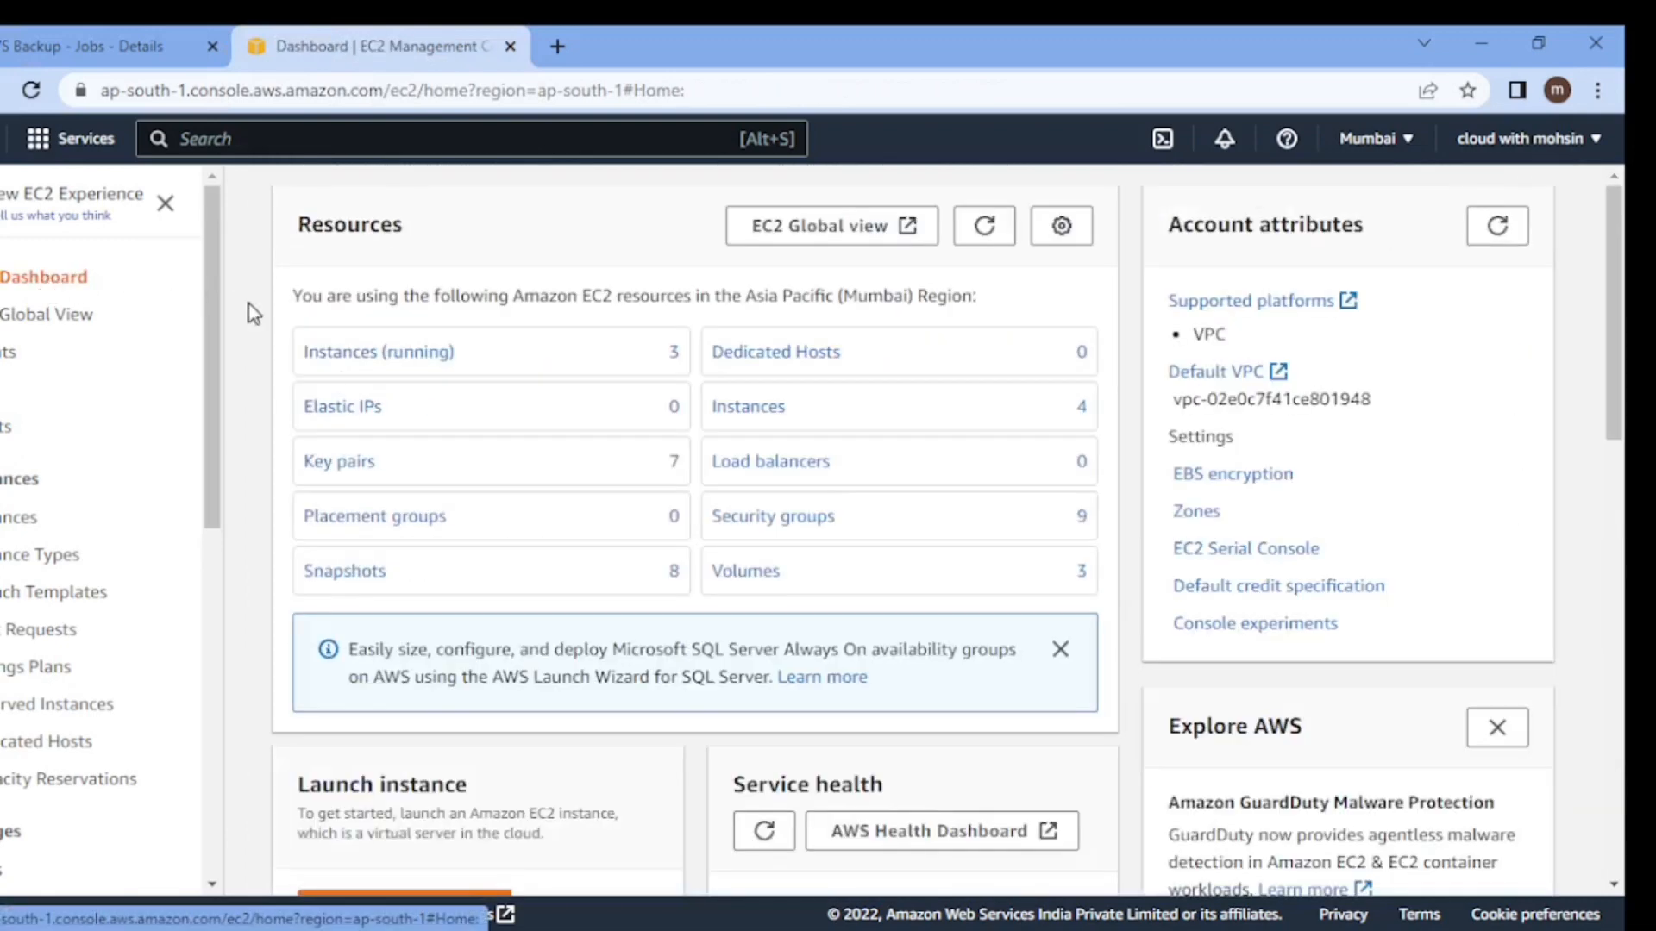
click(427, 353)
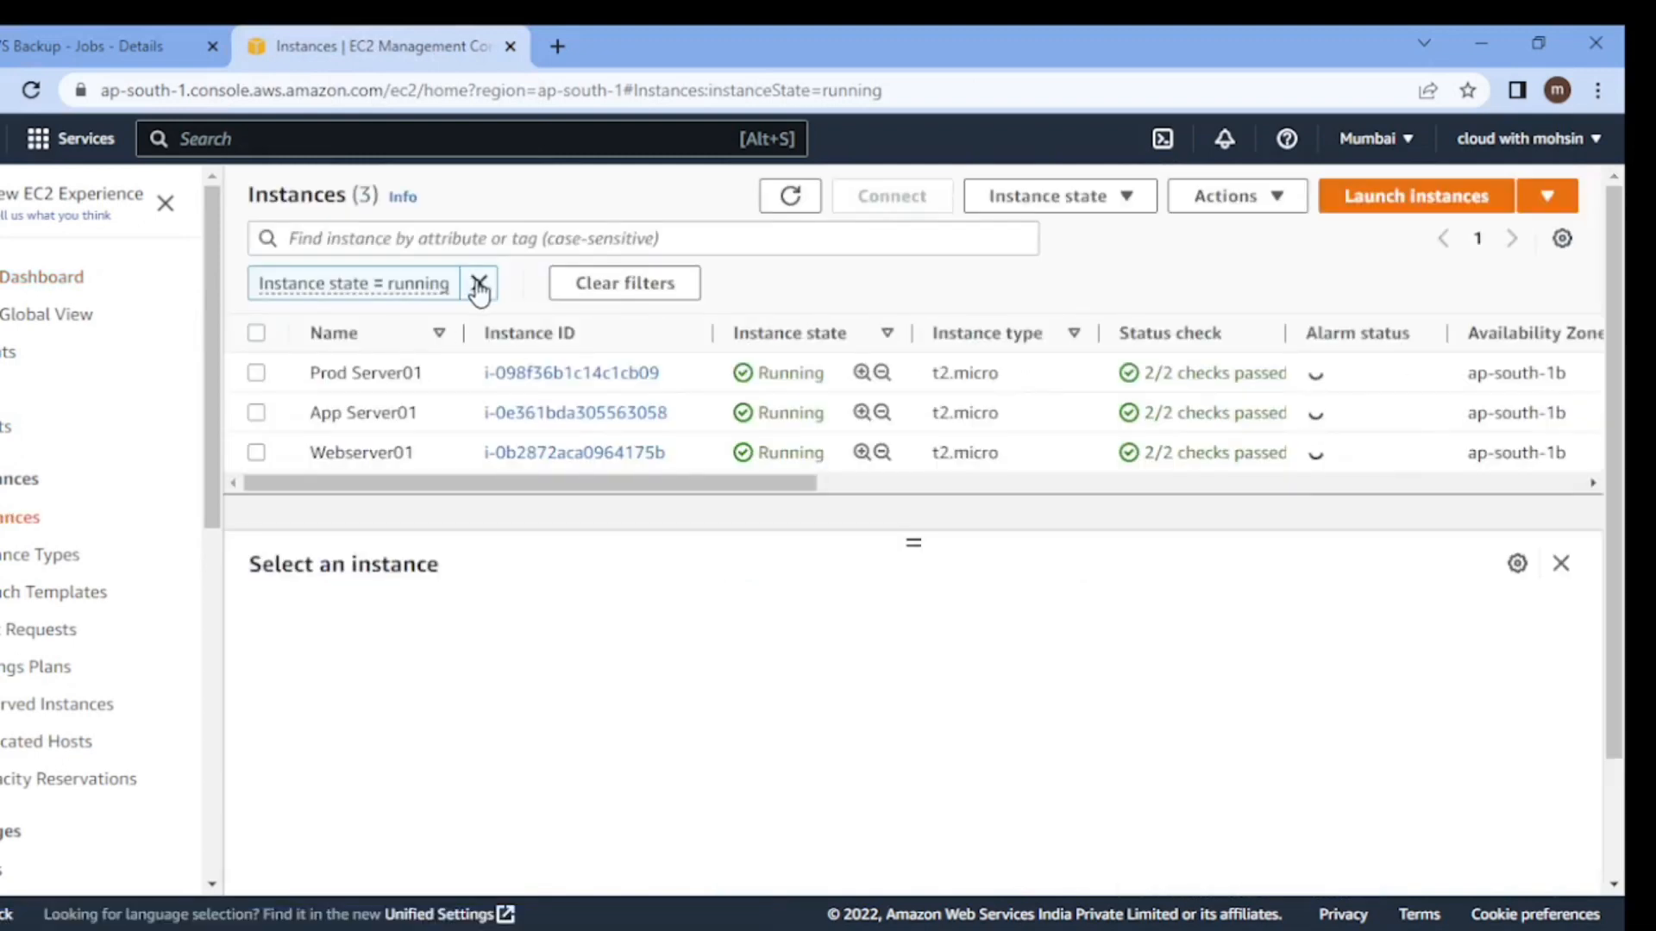
click(478, 282)
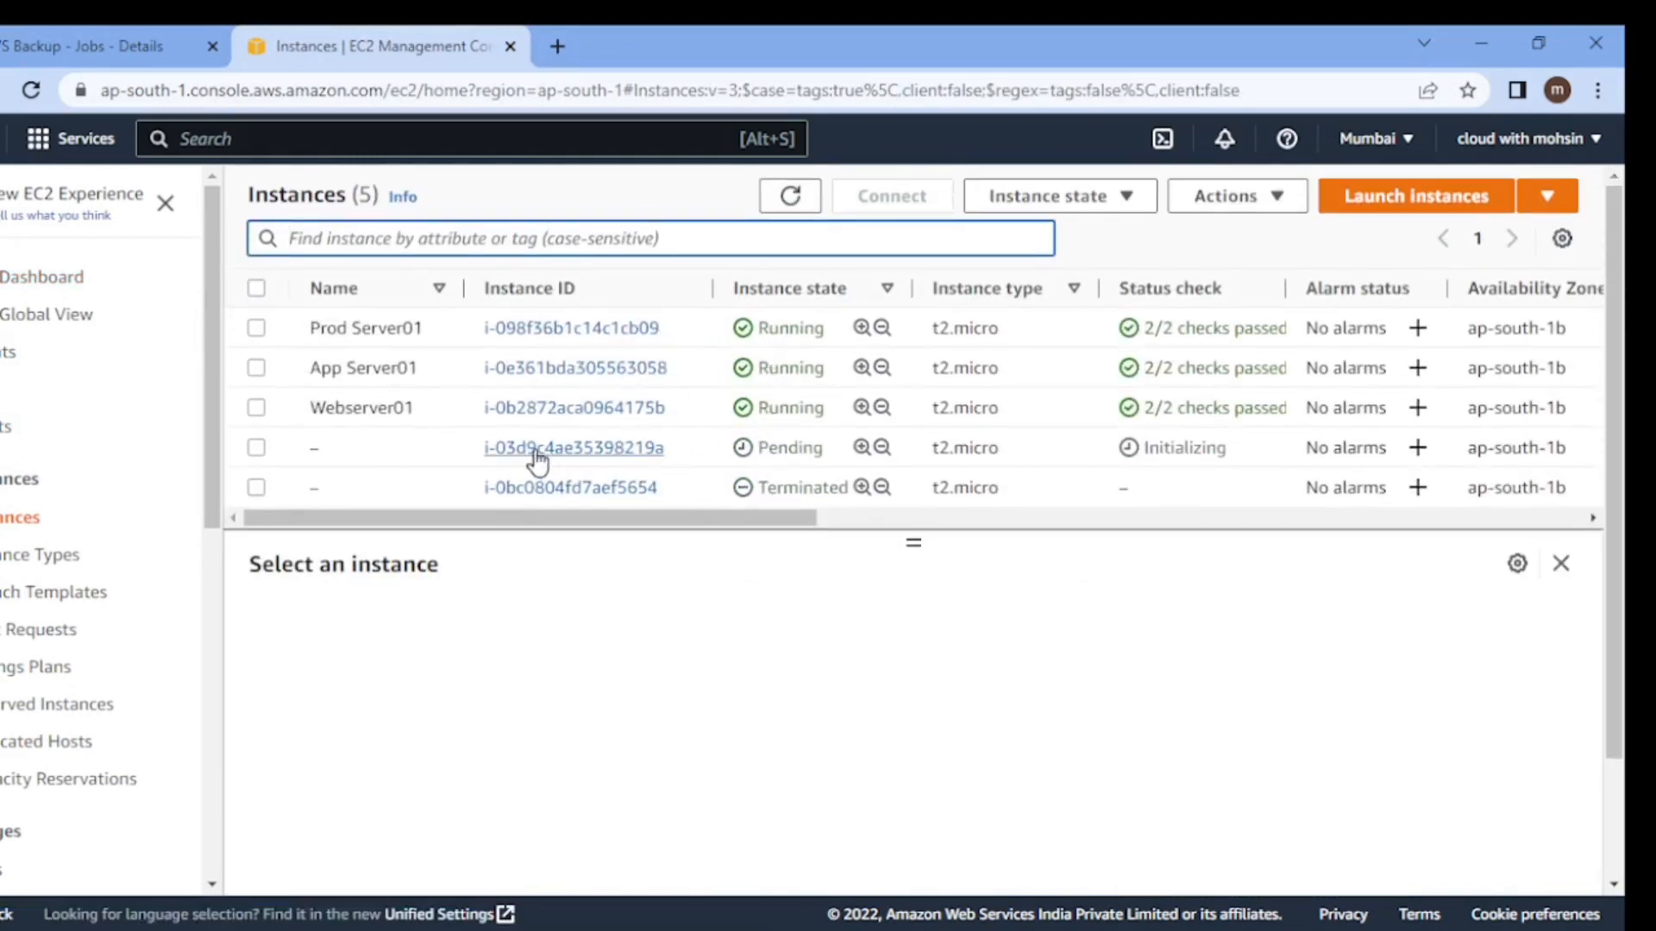
drag(438, 448, 679, 446)
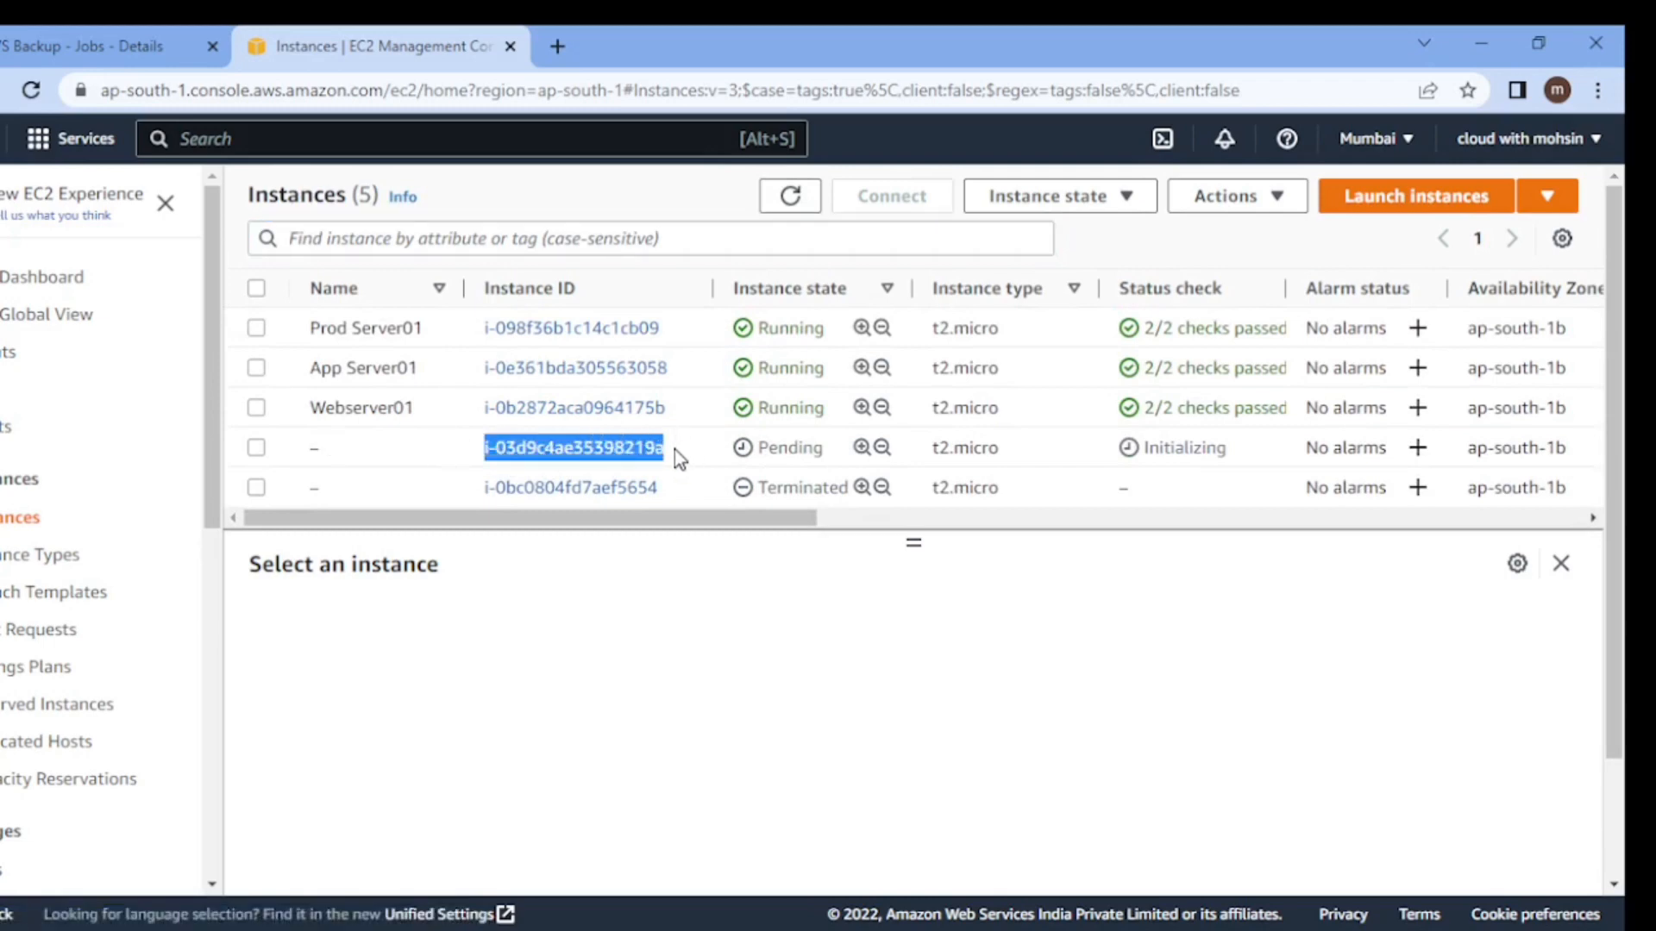
click(836, 683)
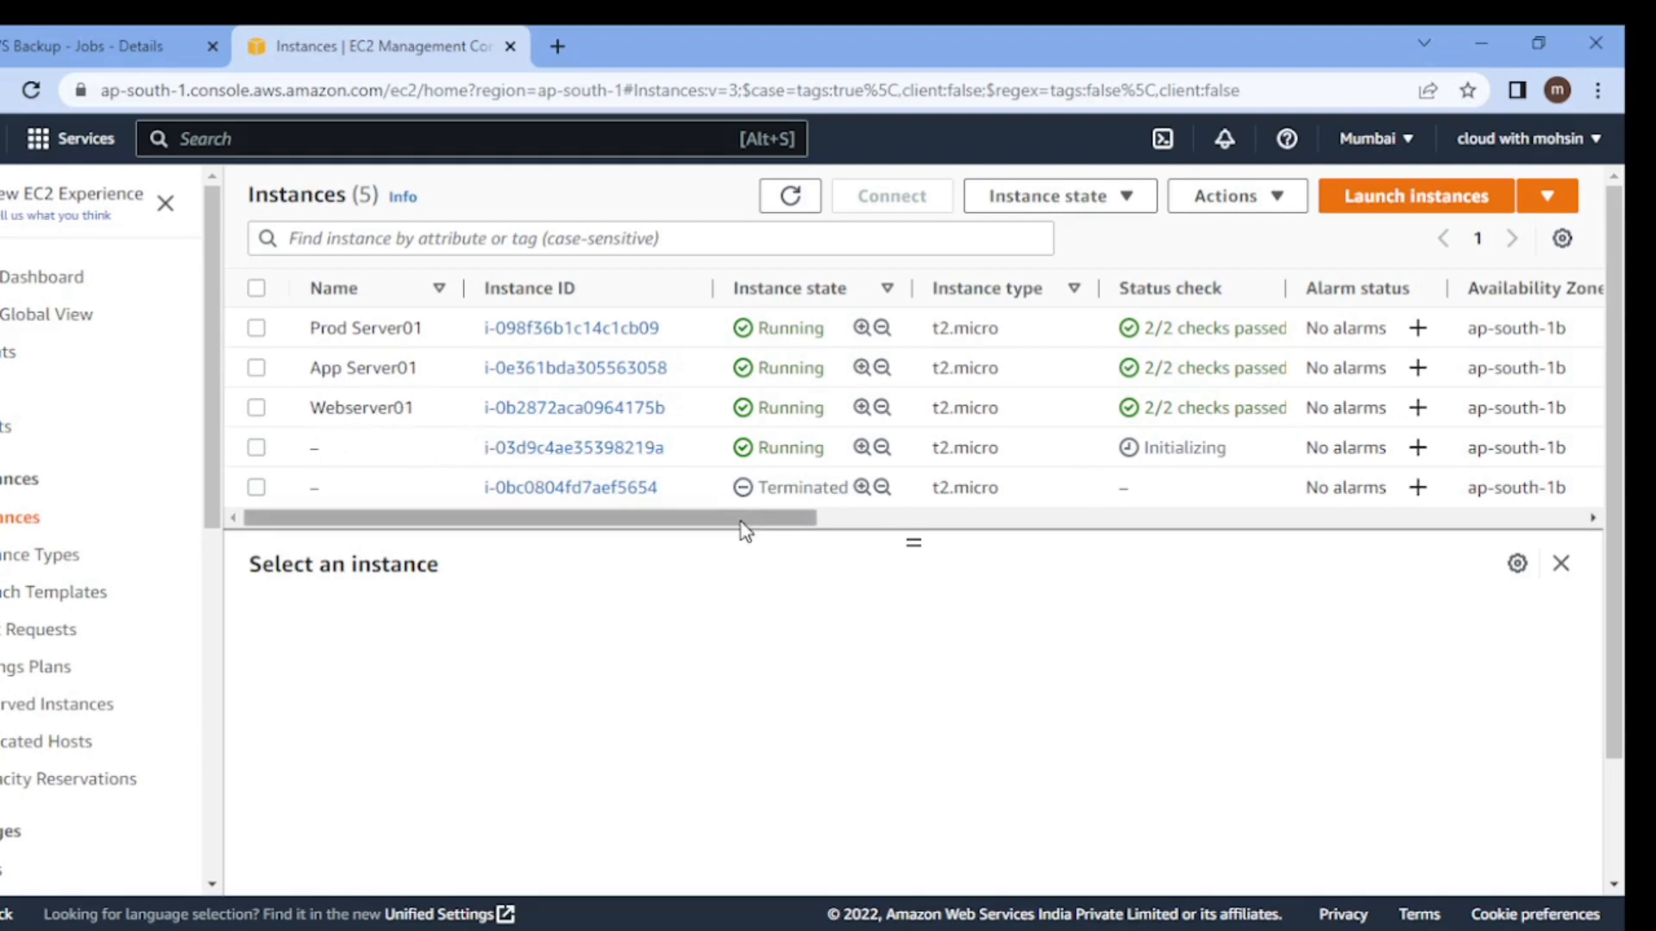
drag(743, 521, 500, 517)
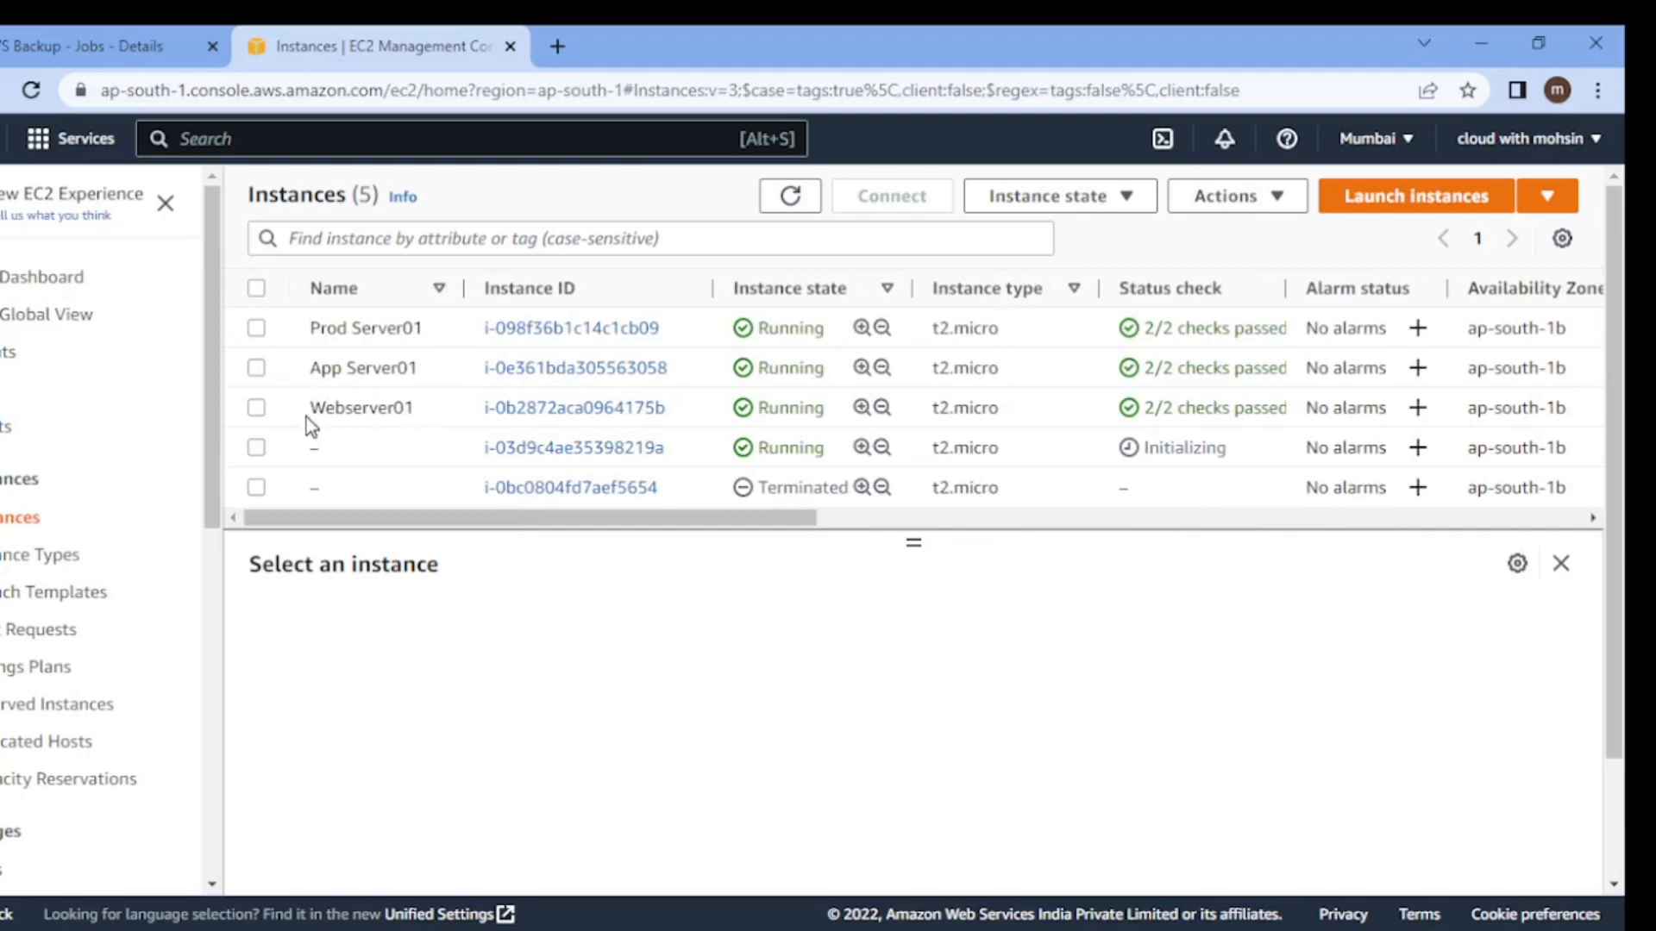
drag(307, 417, 422, 423)
click(429, 407)
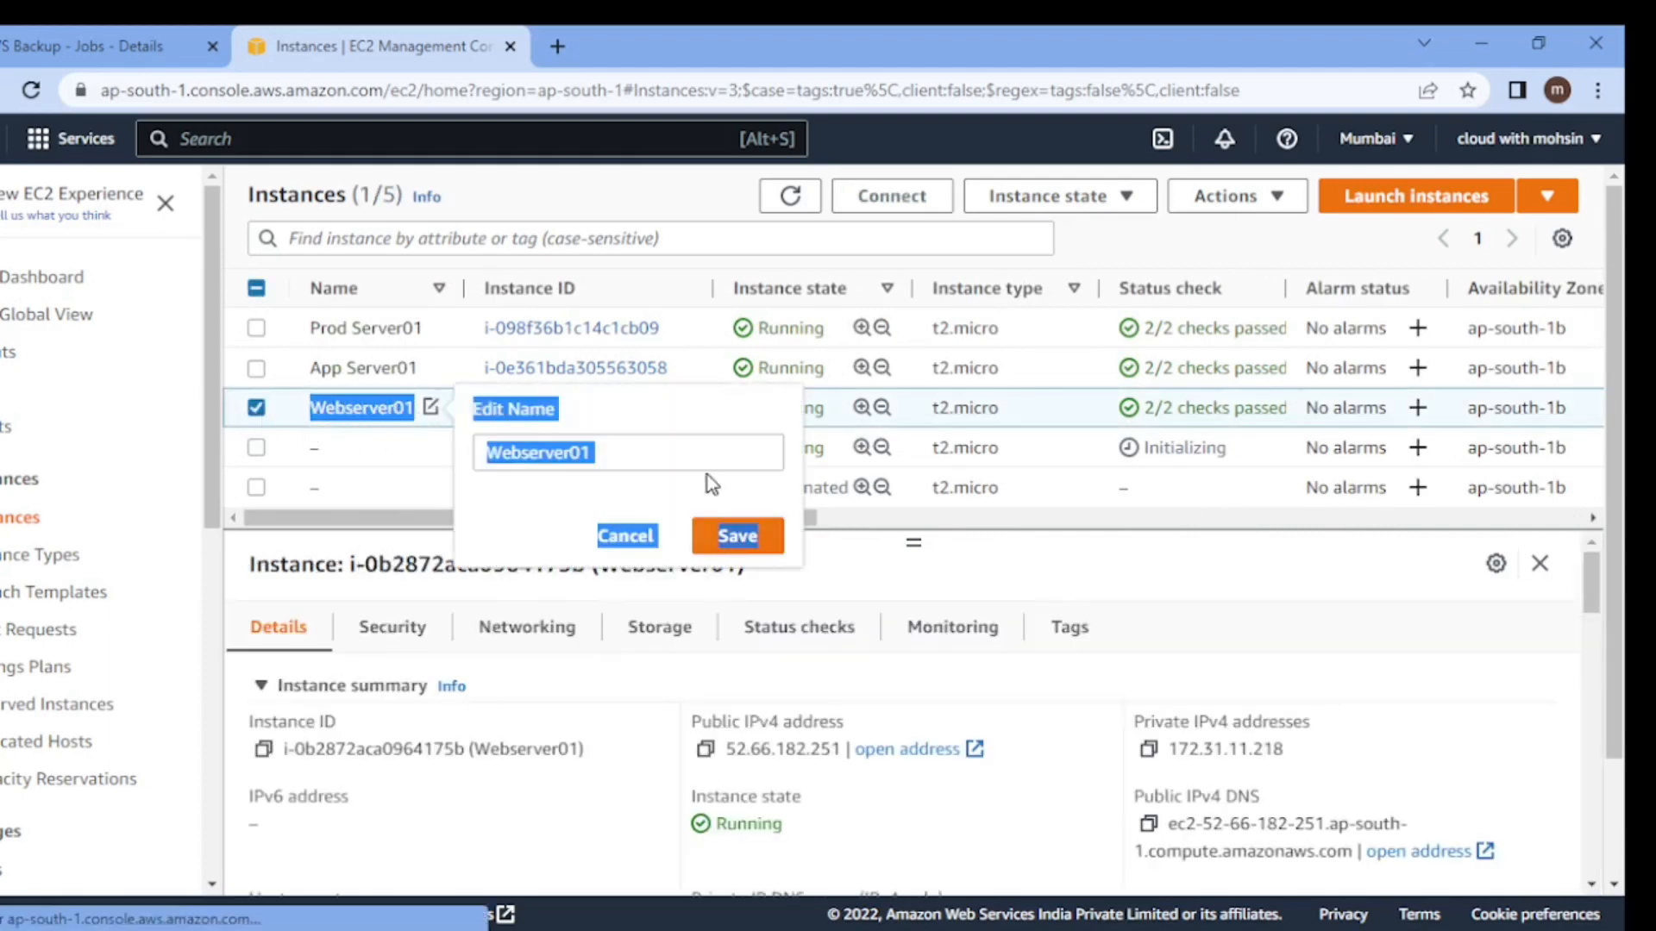
click(627, 536)
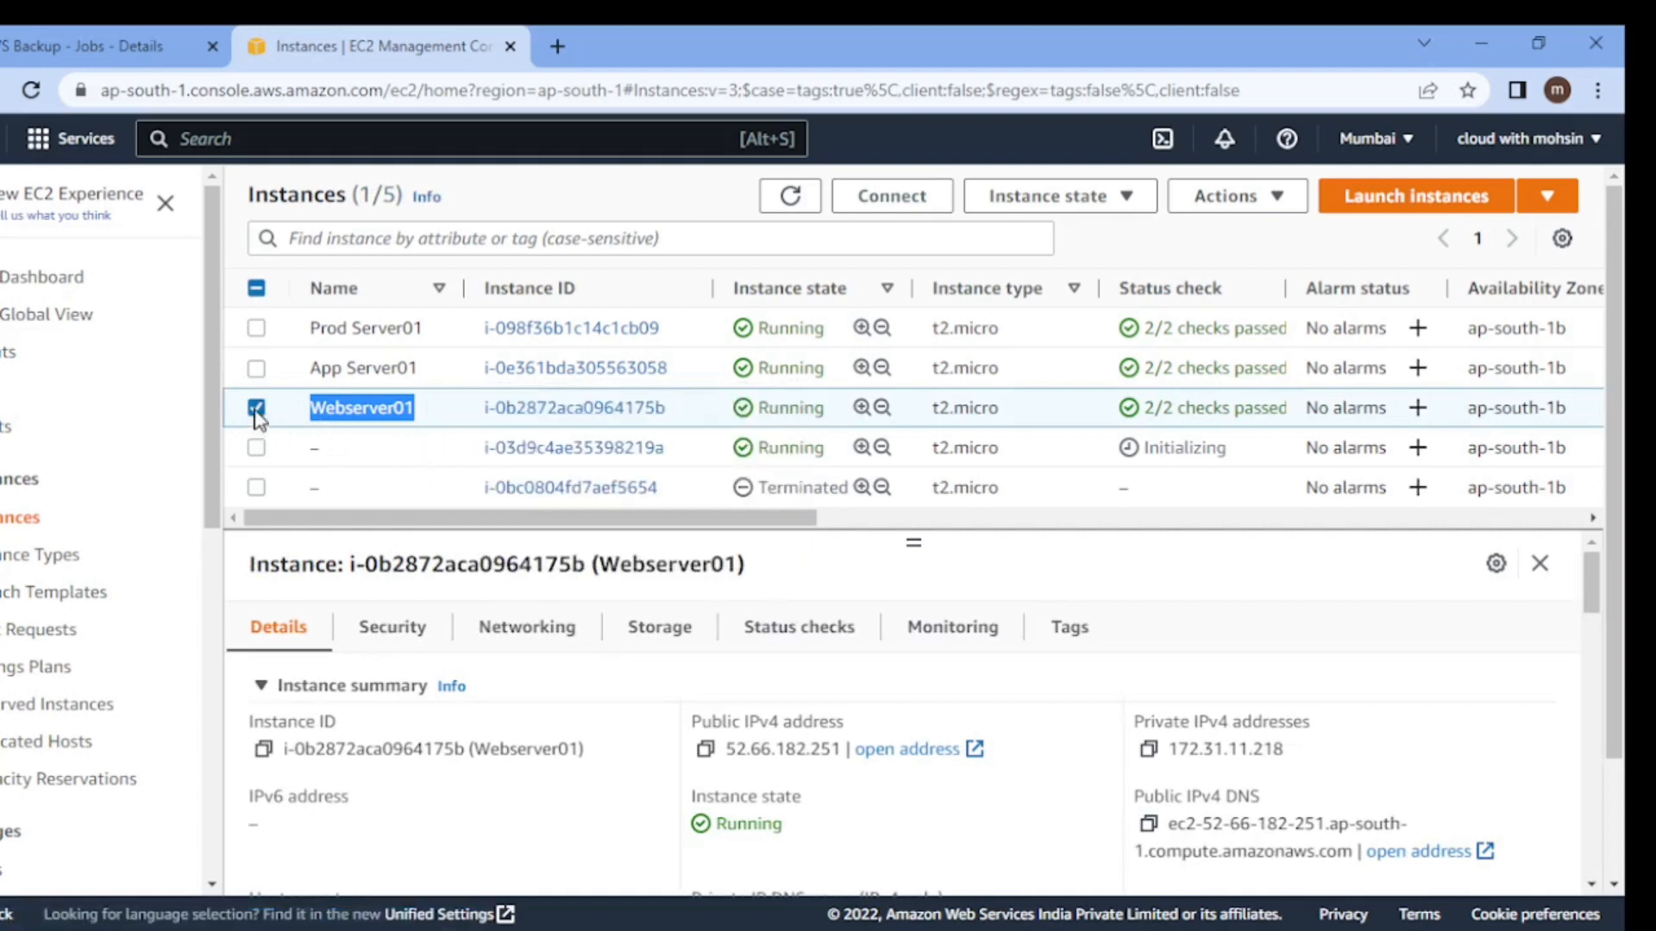
click(258, 410)
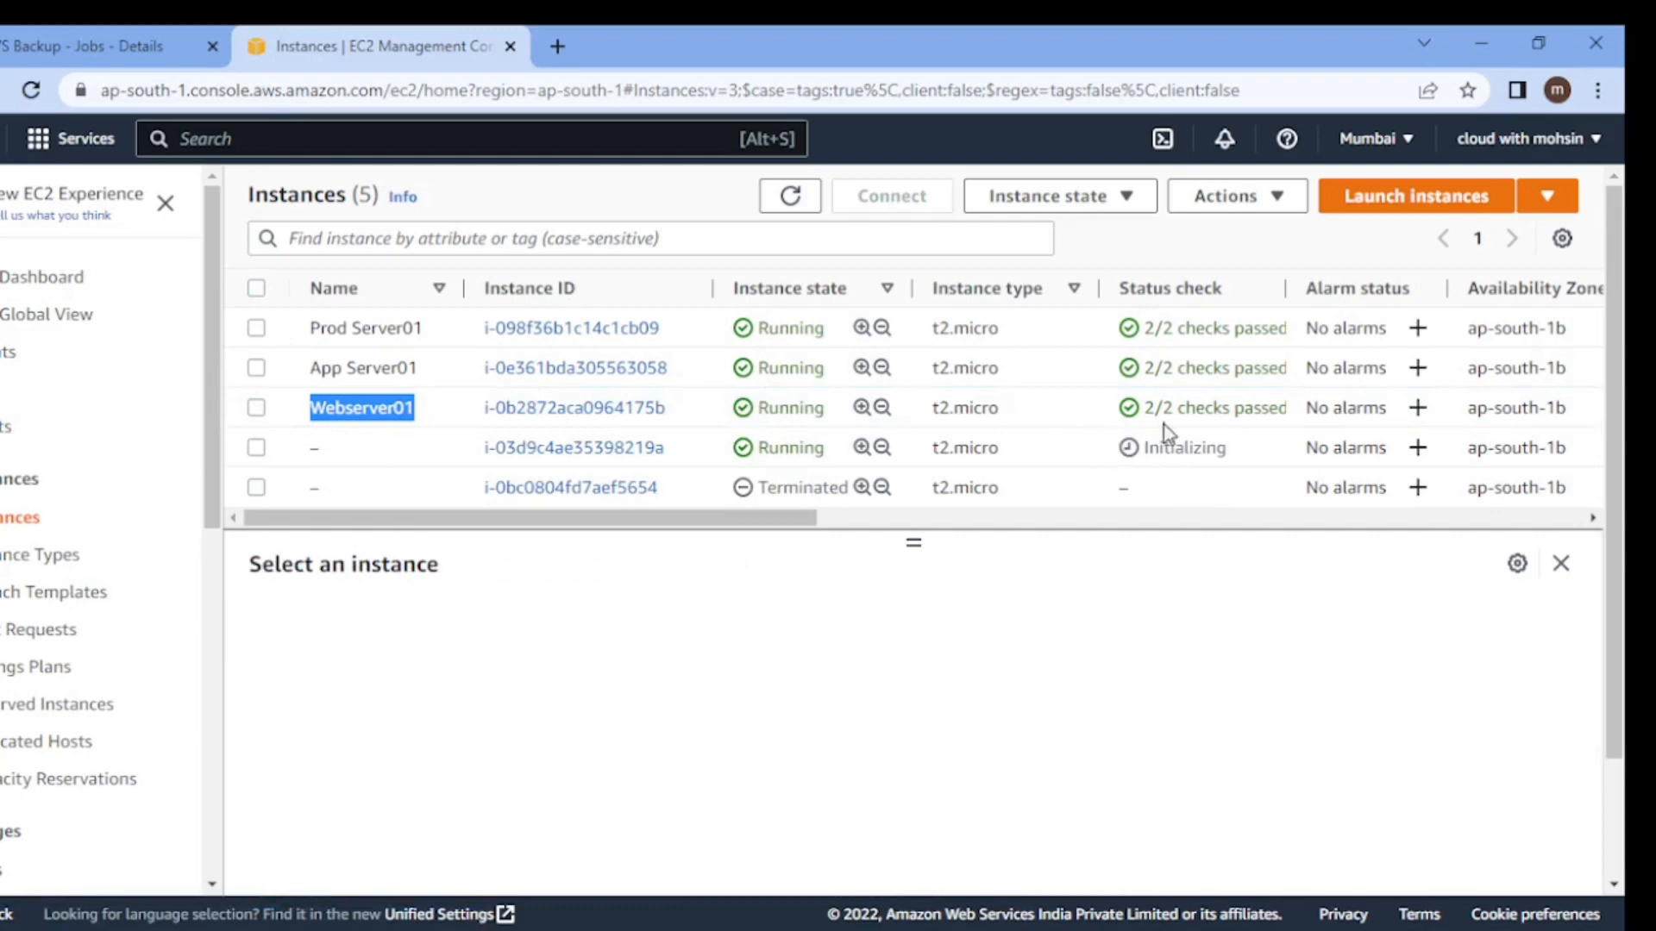
Refresh the instance list, and reload the restore job's details to check its status and backup size.
click(790, 196)
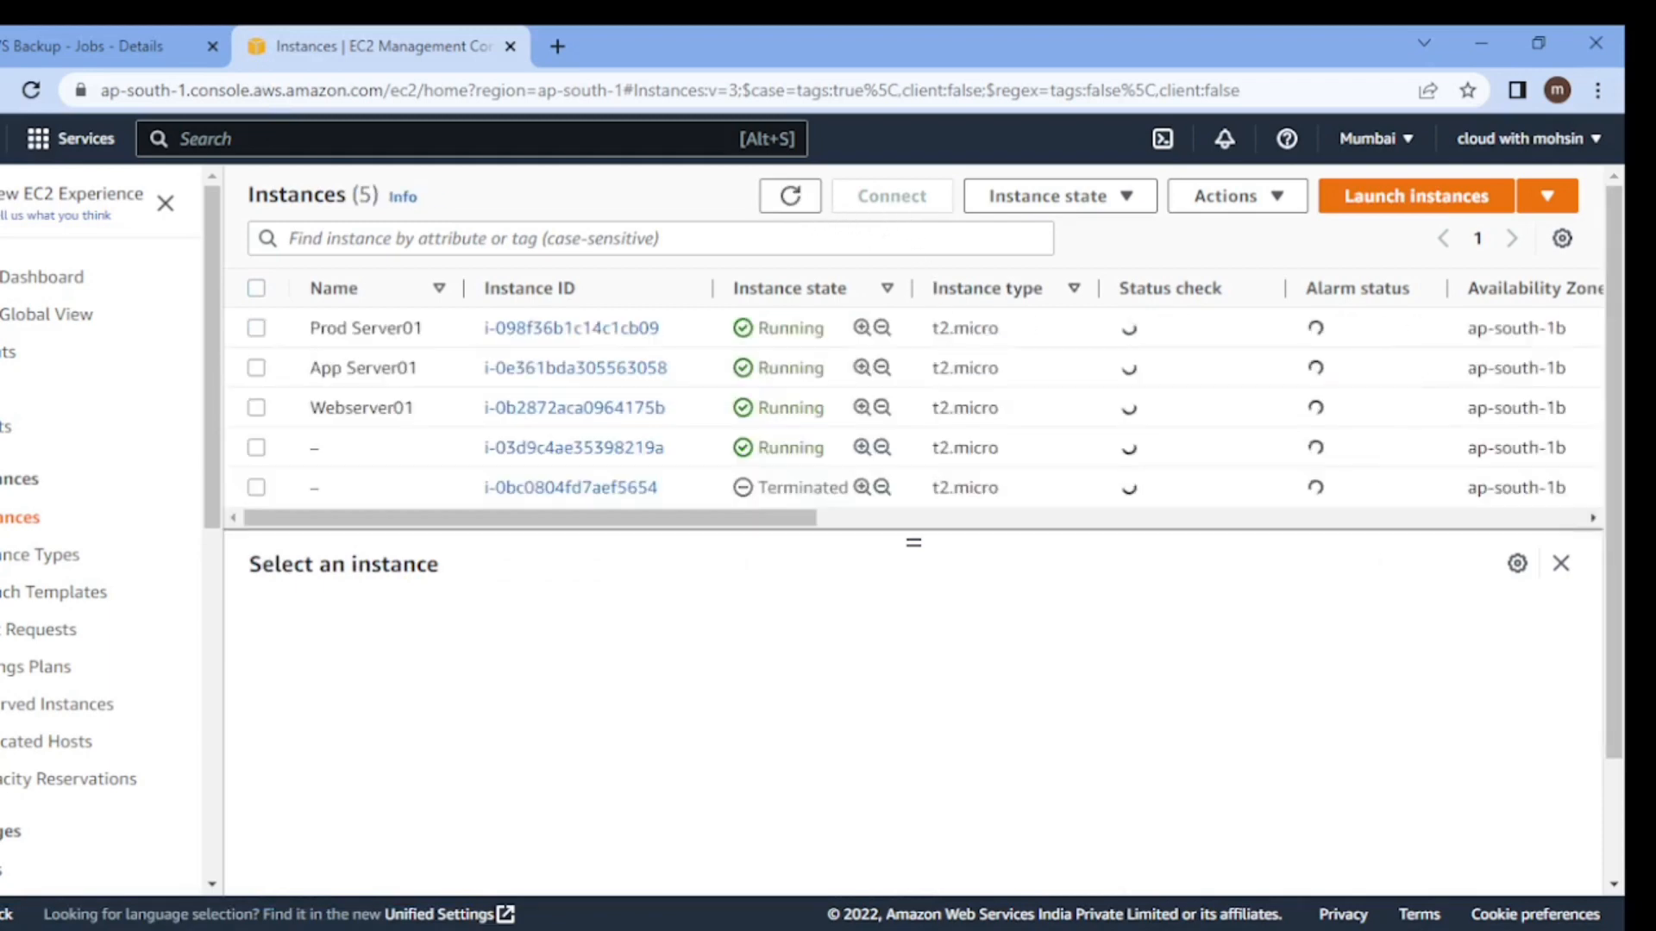
click(59, 30)
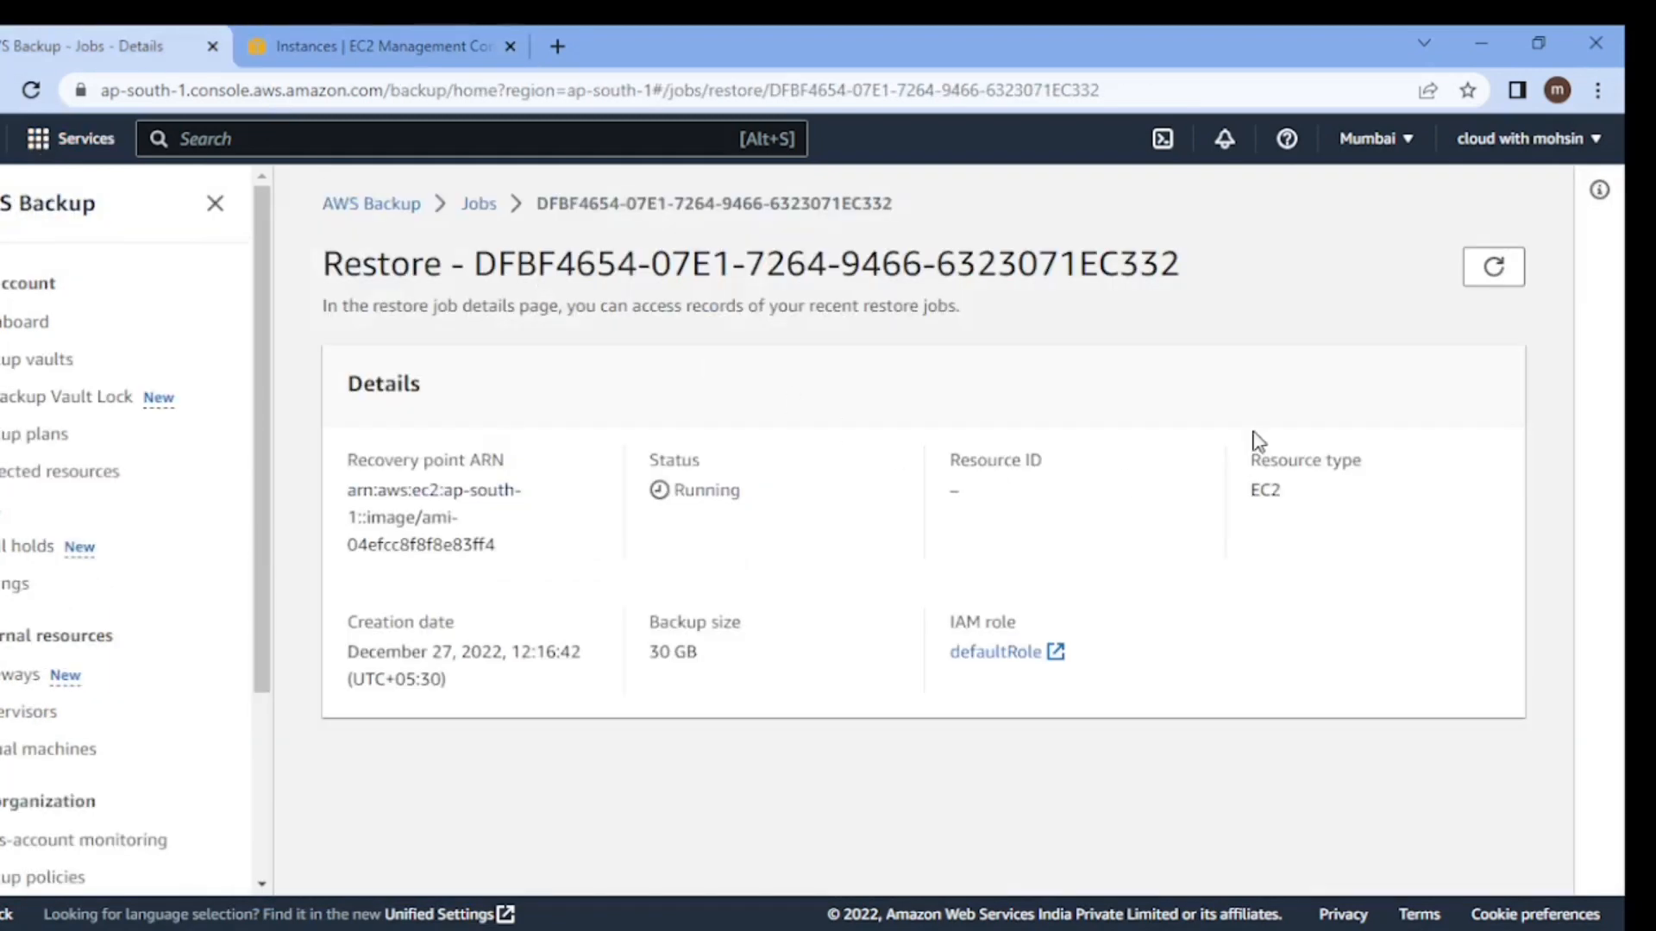
click(1493, 266)
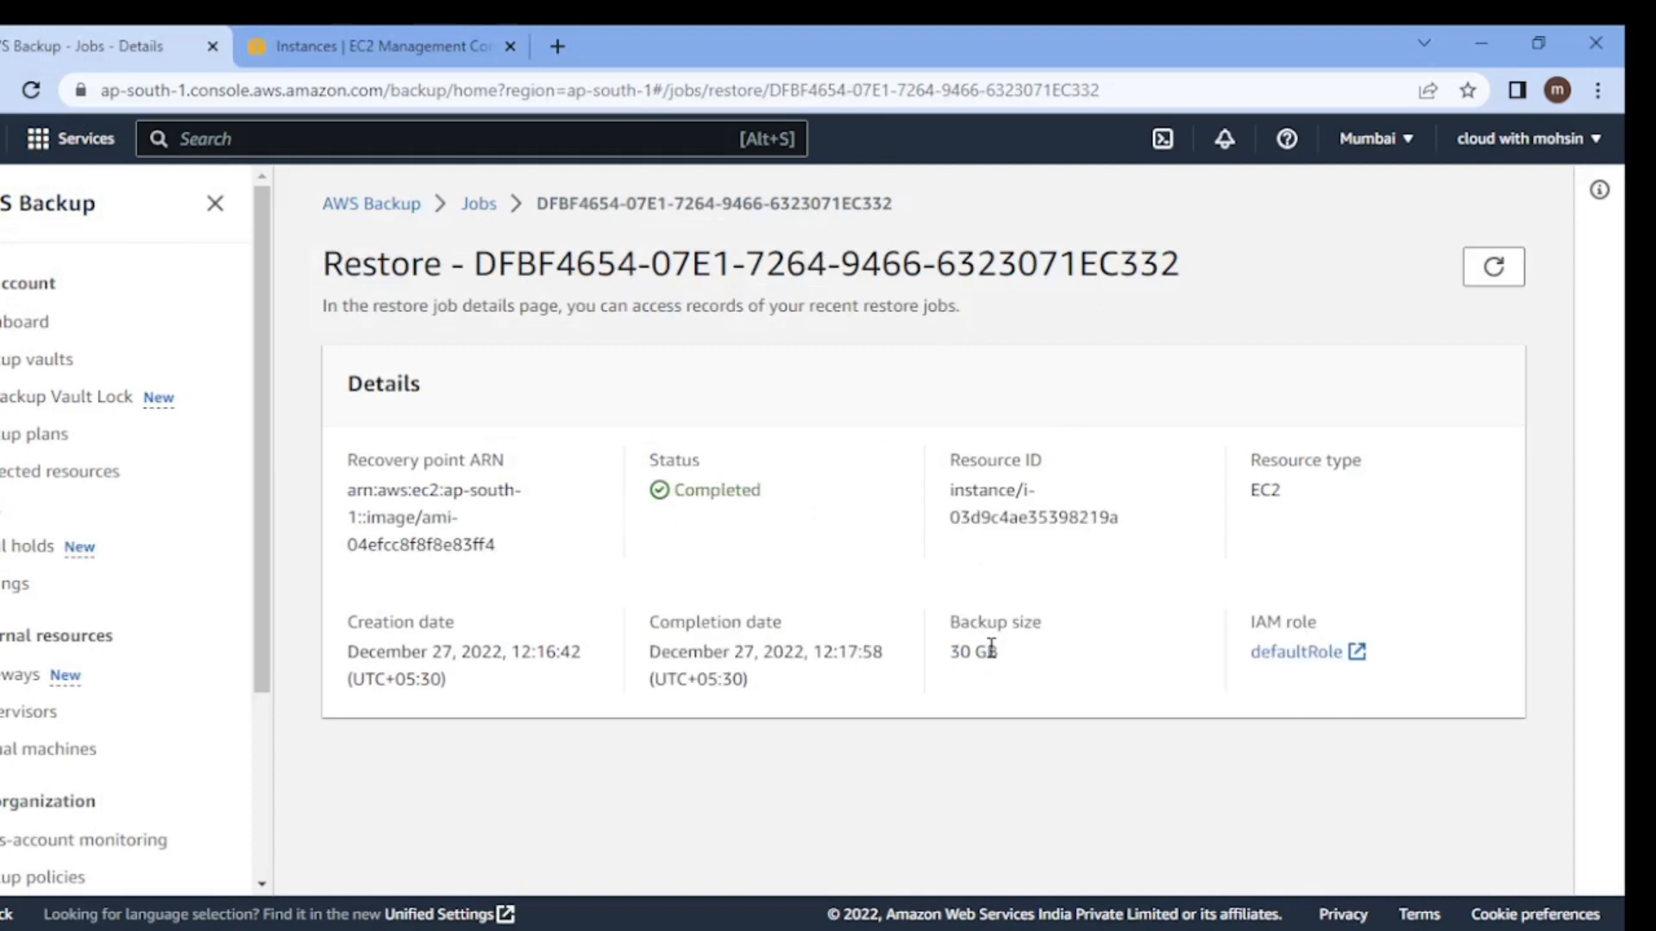
drag(995, 652, 955, 648)
click(1039, 687)
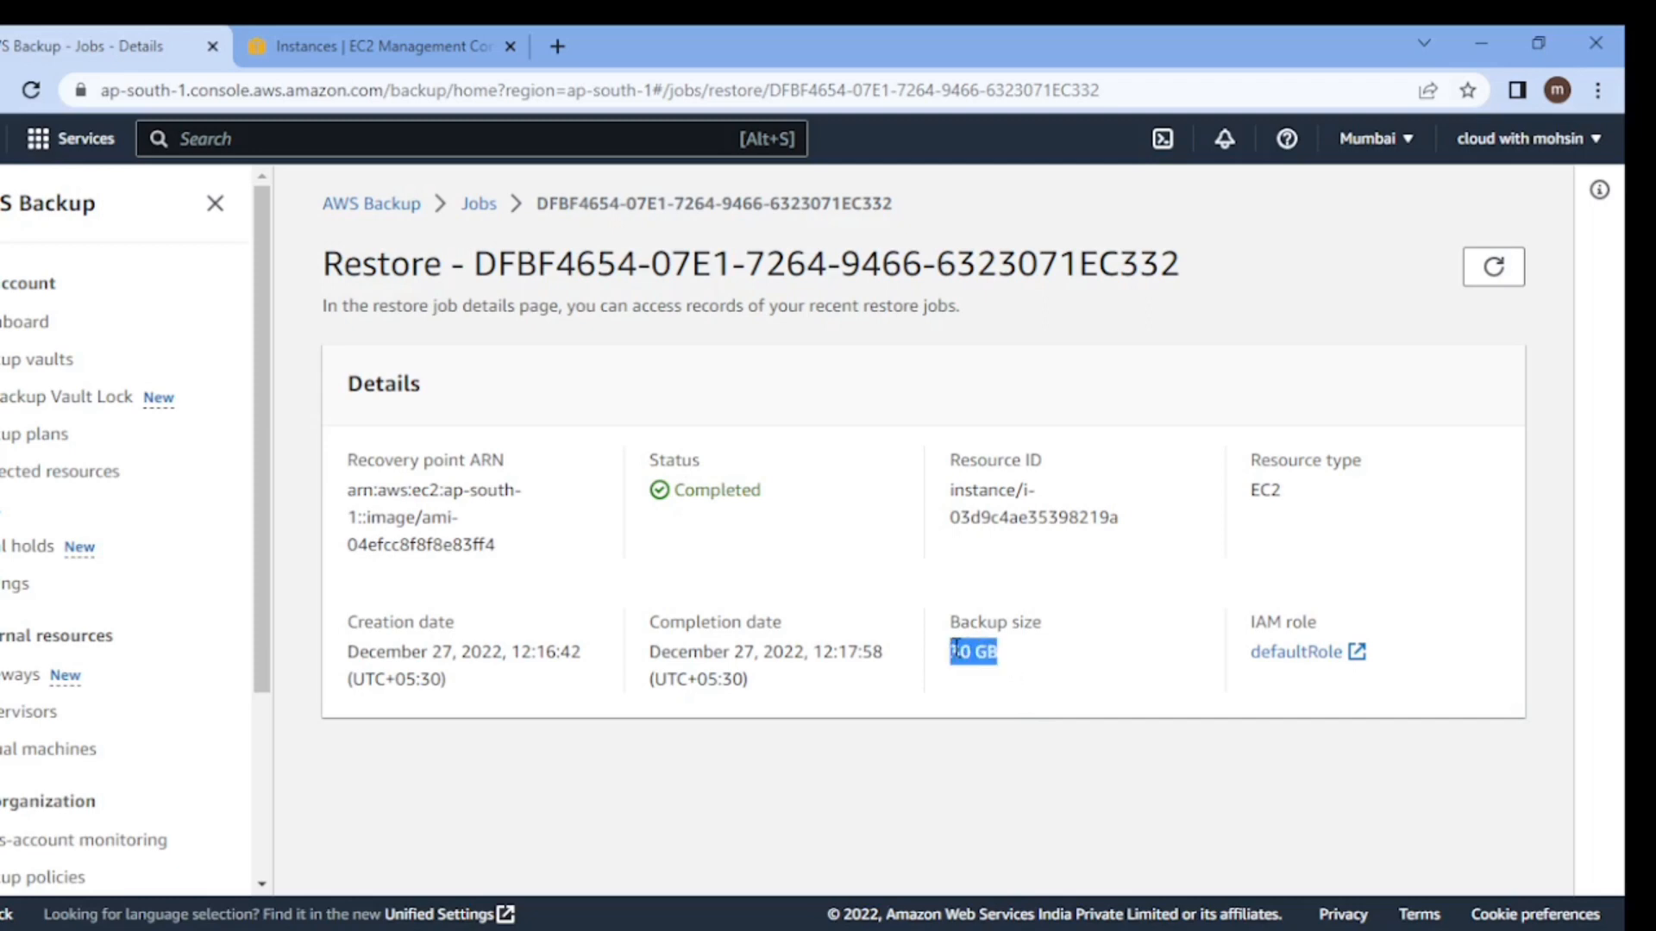
click(1124, 680)
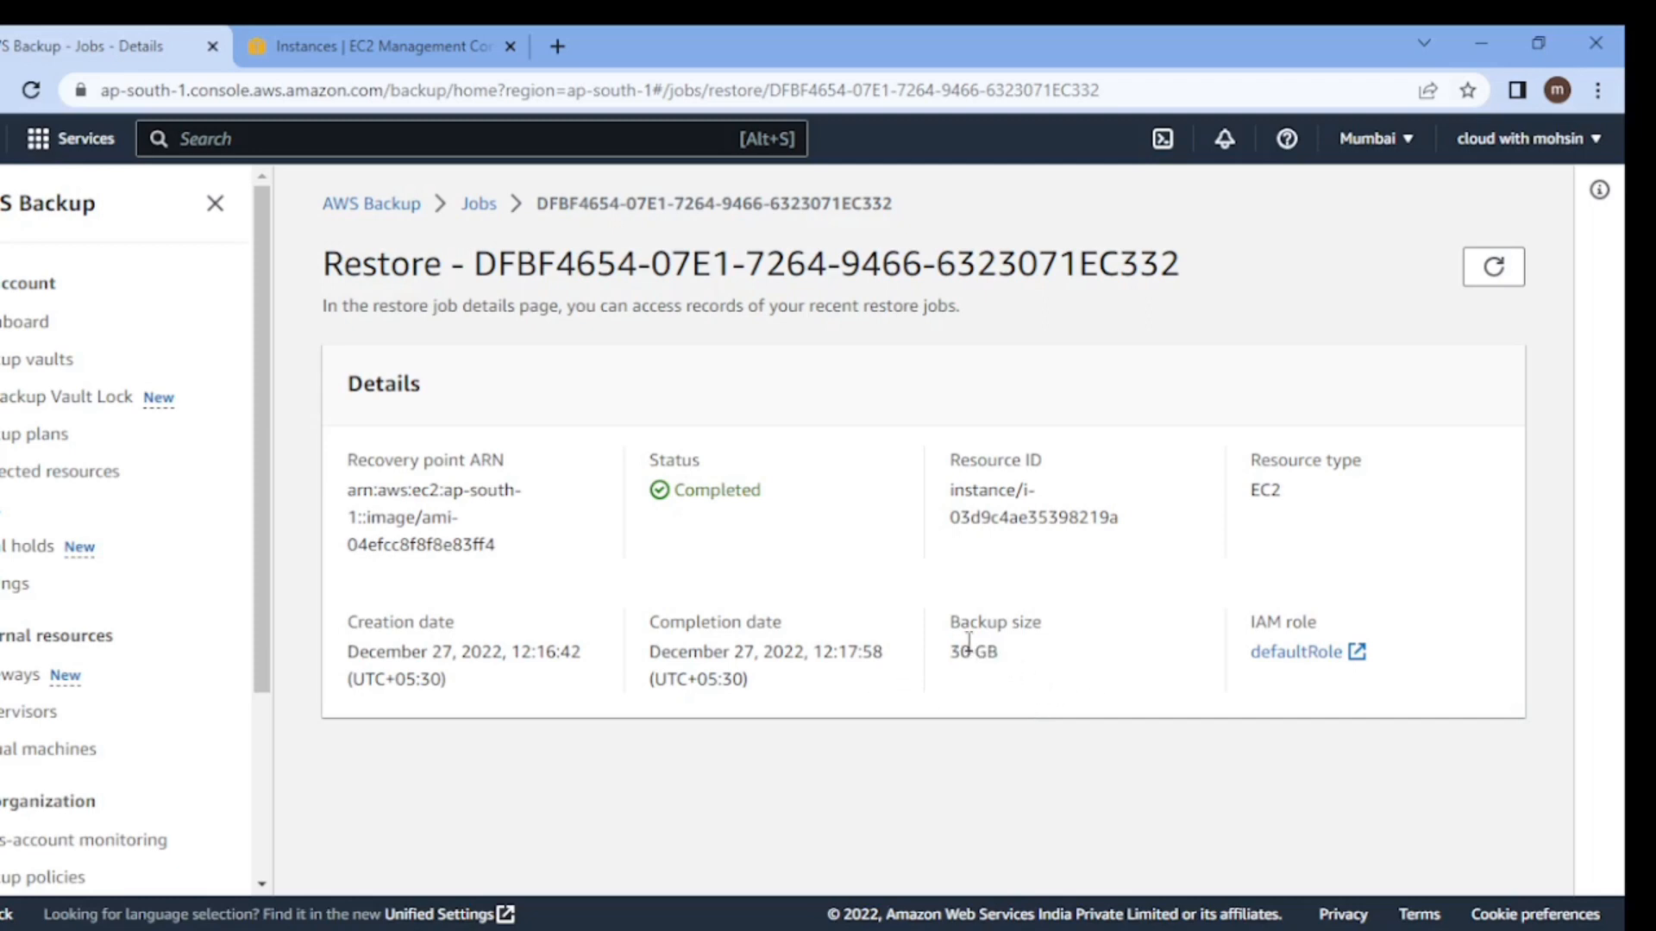
Refresh the EC2 instance list, and review the status checks in the original Webserver01 instance's details.
click(322, 31)
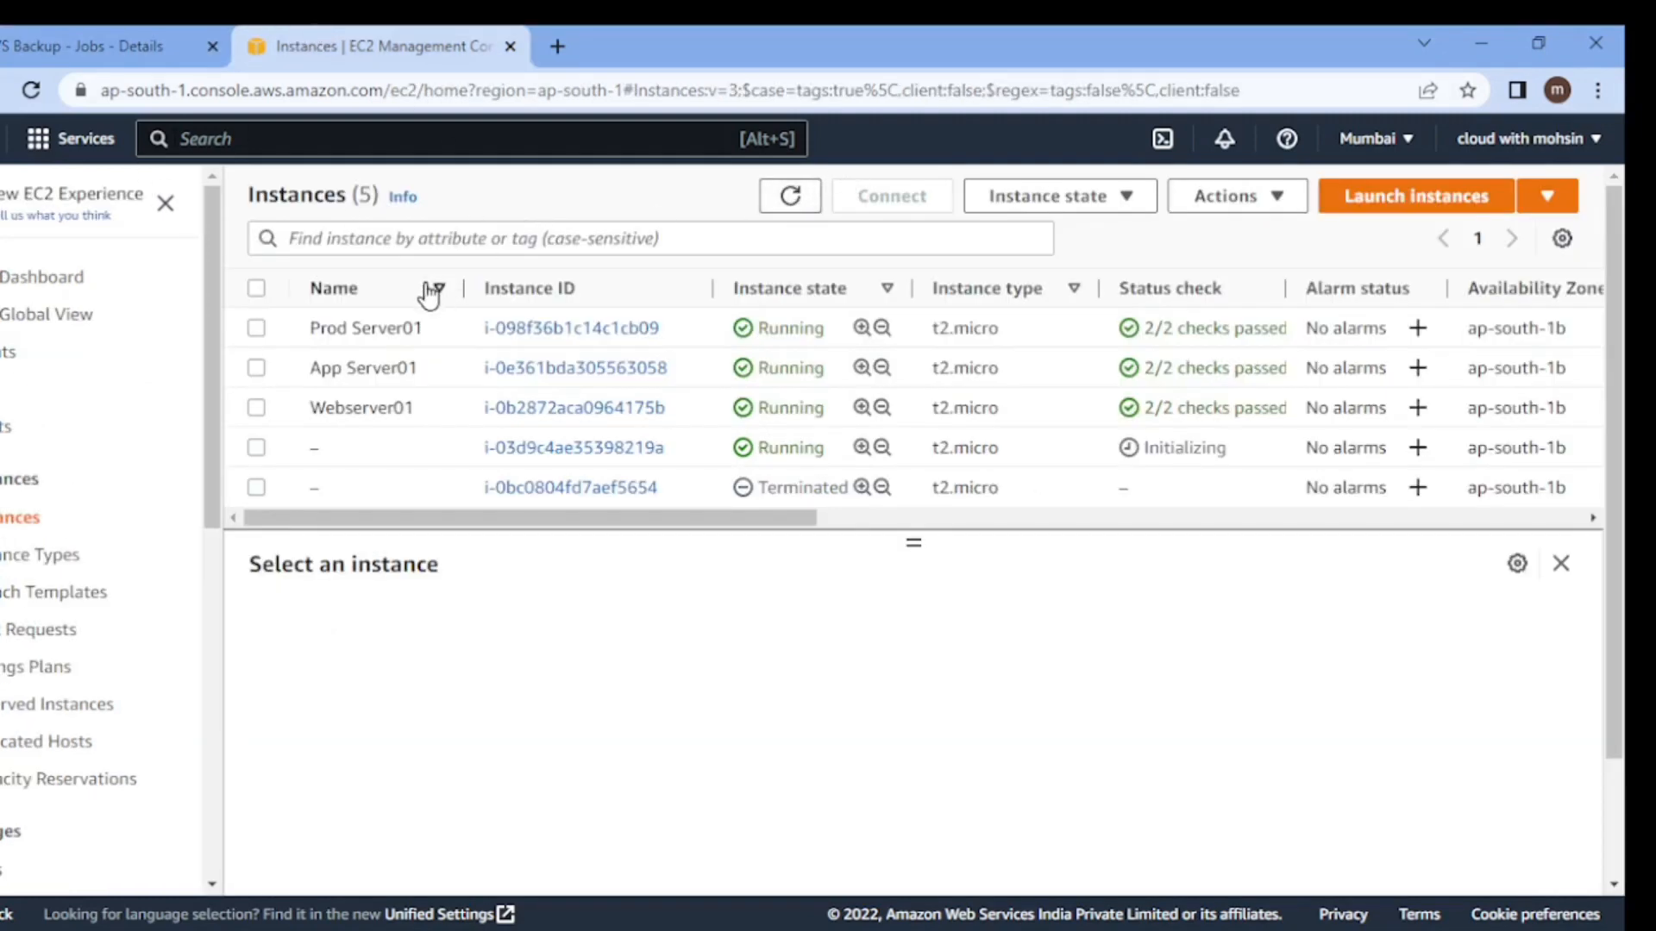
click(790, 196)
click(797, 196)
click(610, 416)
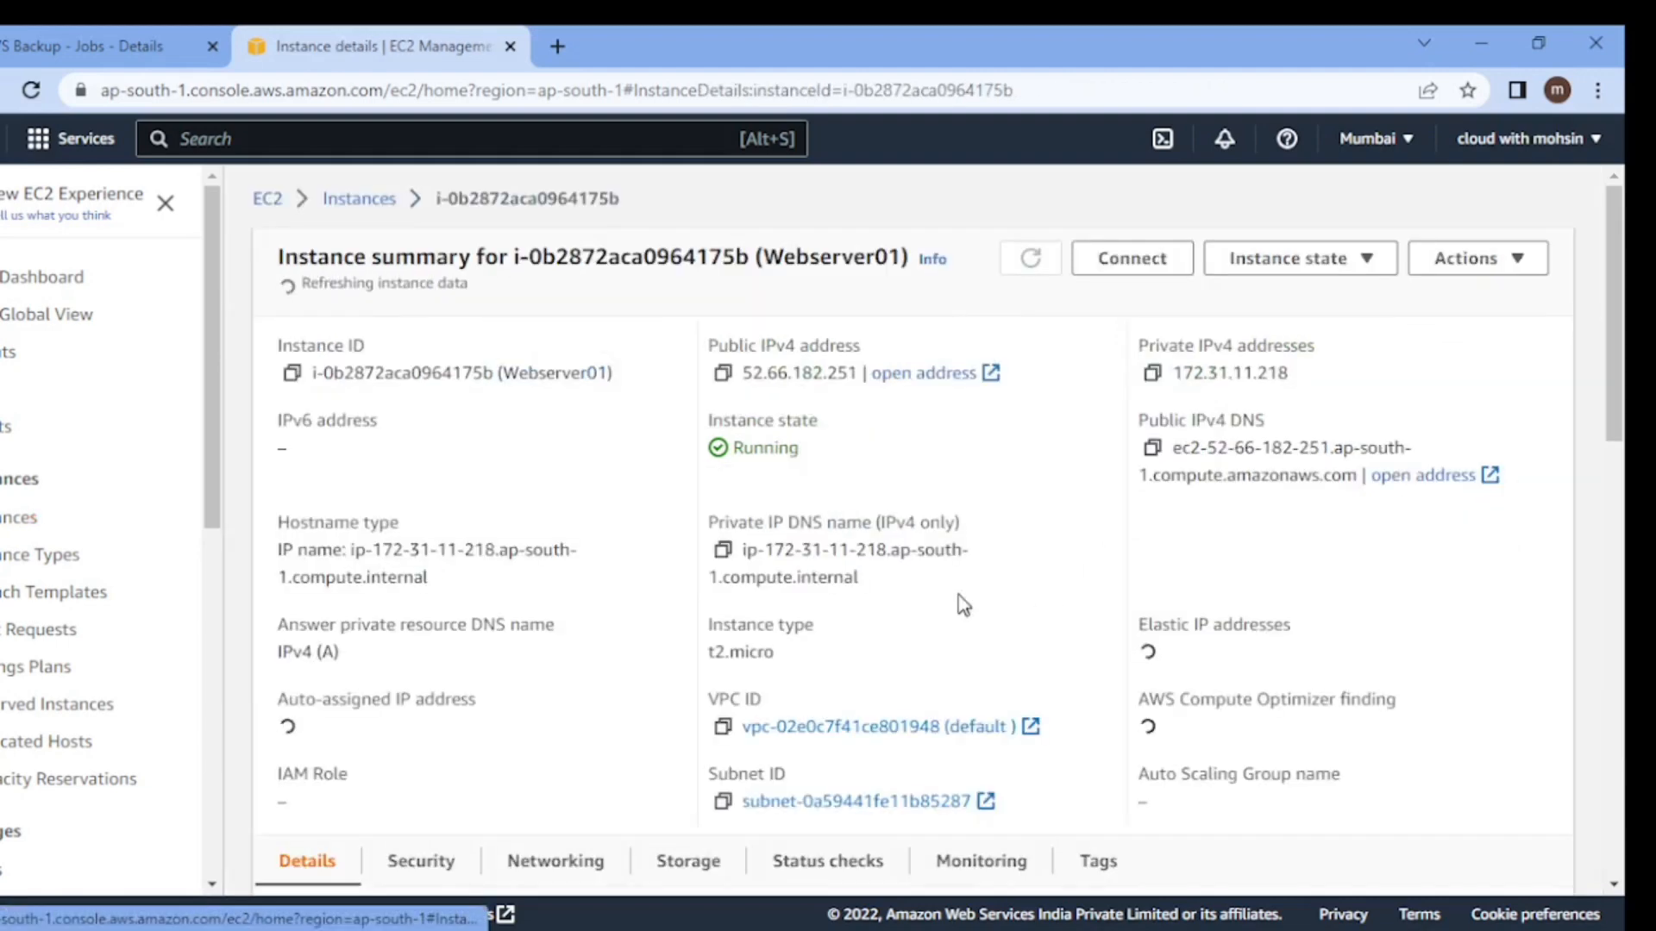
scroll(640, 618, down, 2)
scroll(645, 625, down, 1)
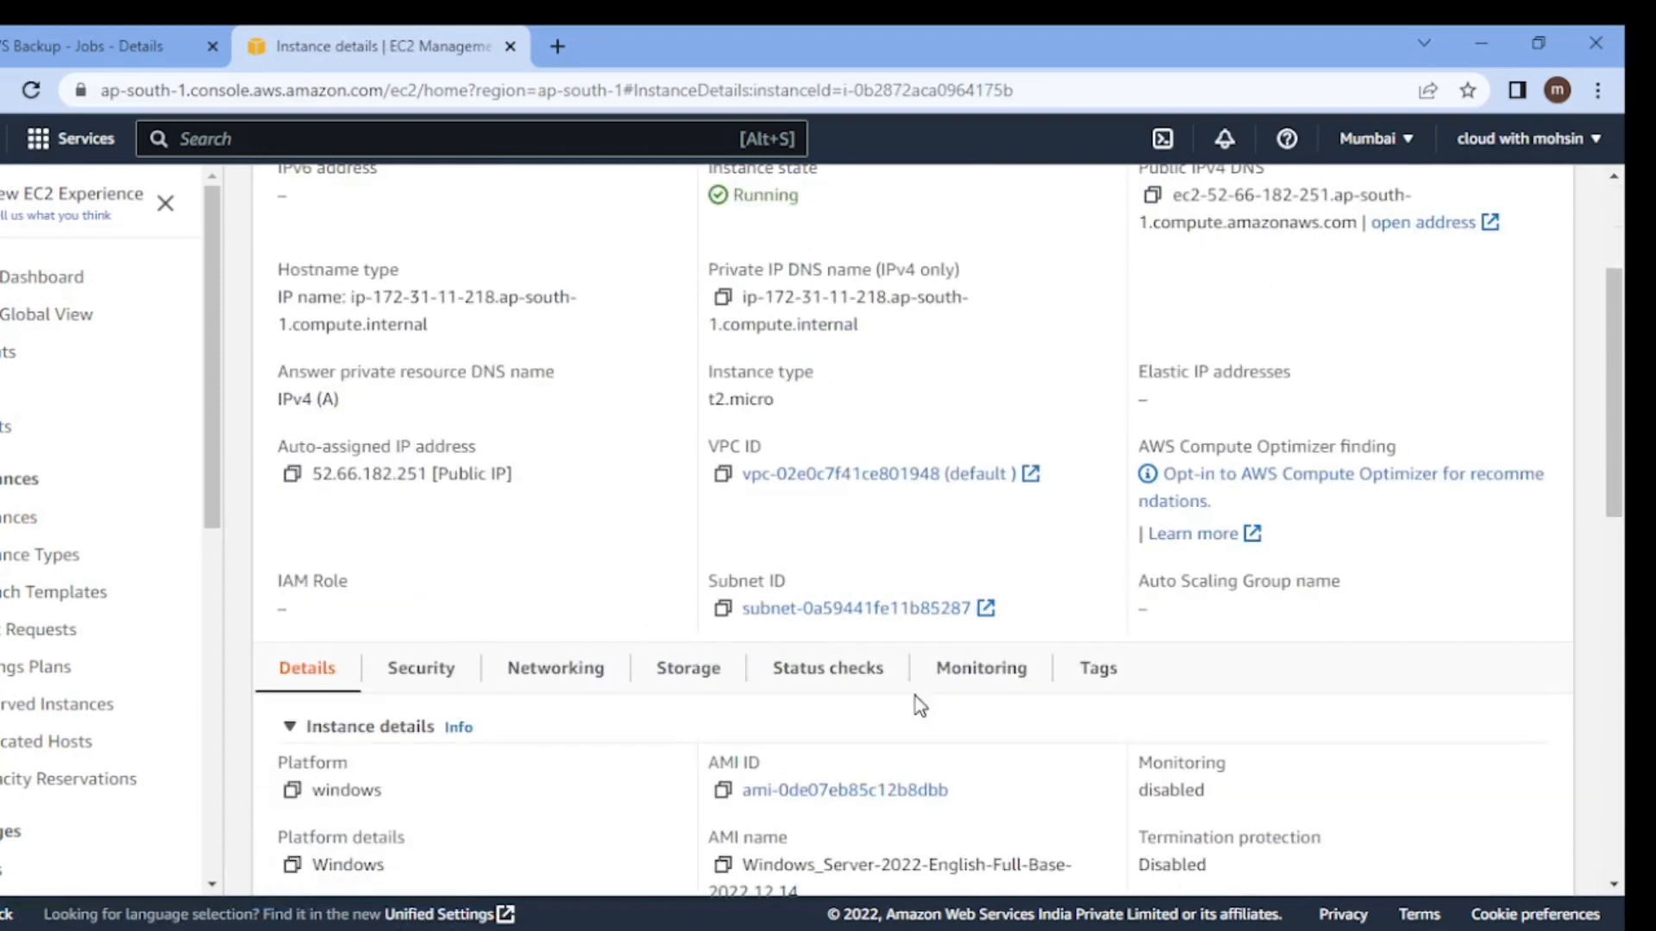
click(824, 671)
scroll(1302, 731, down, 1)
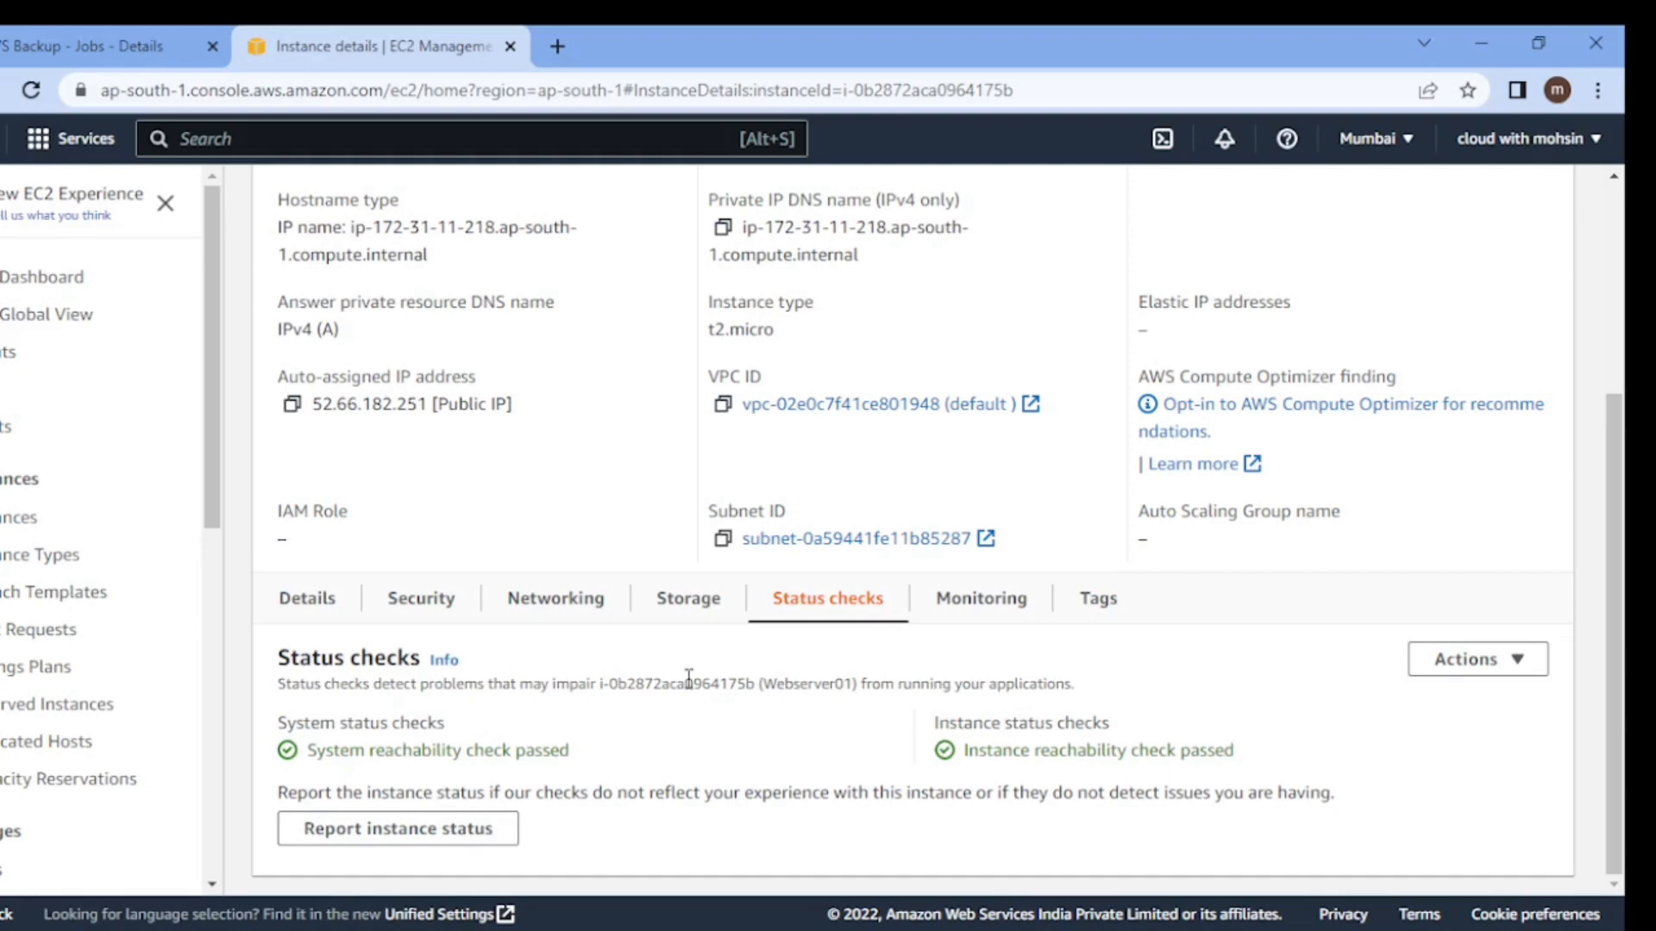
scroll(734, 676, up, 4)
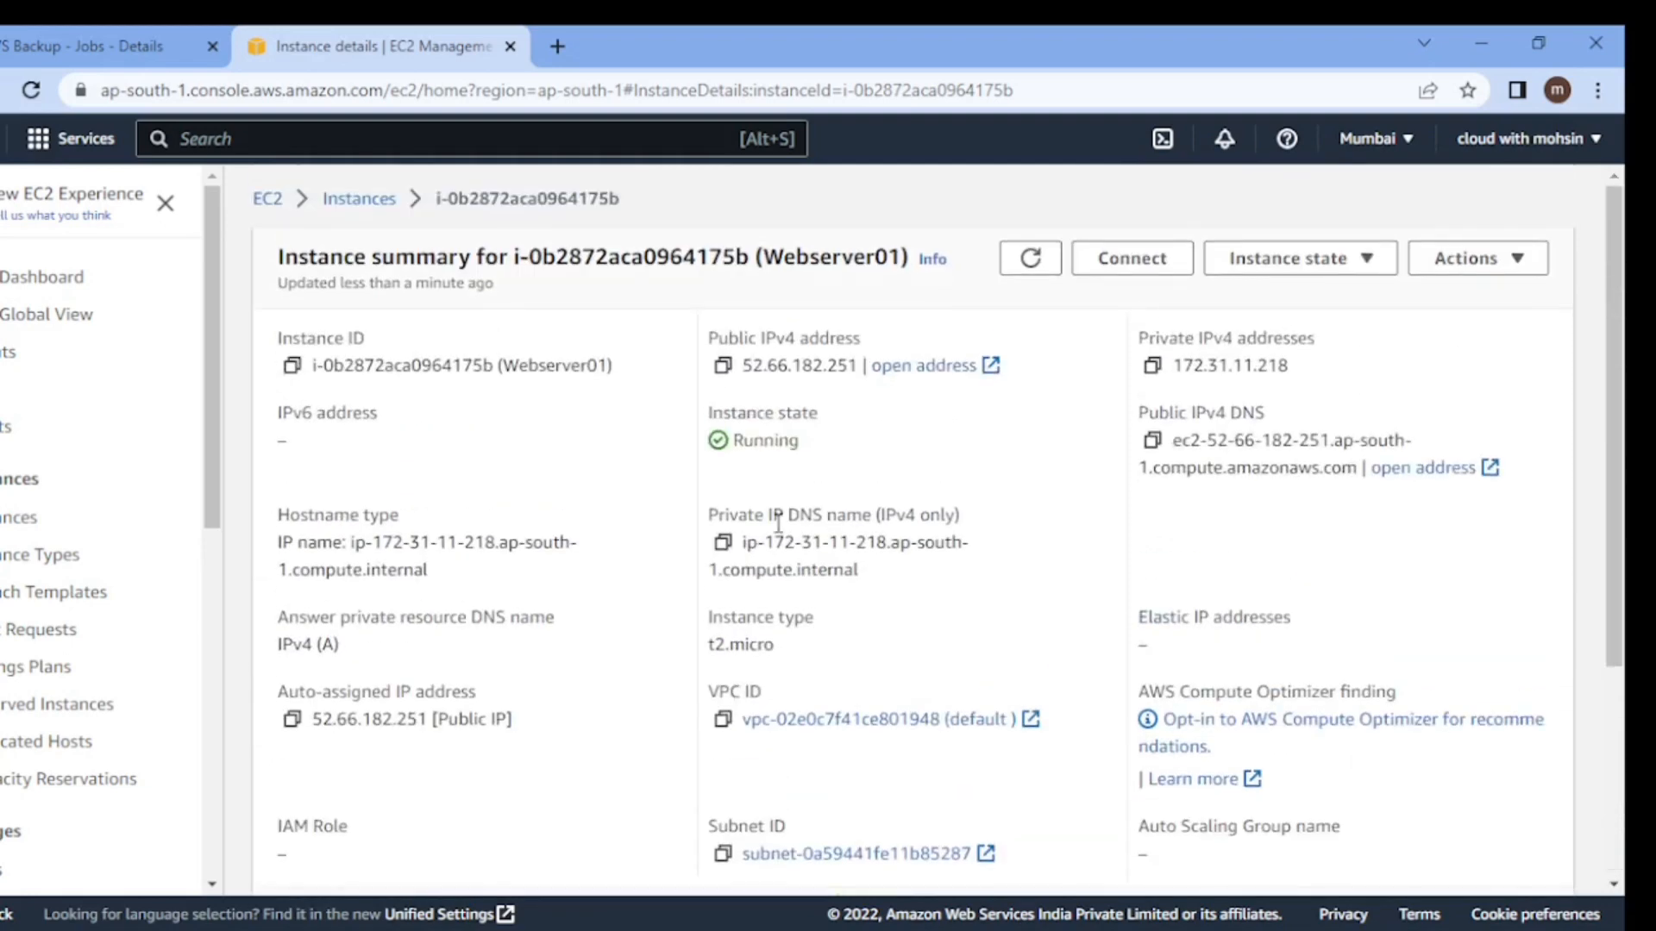
Return to the list of all instances and refresh it repeatedly to monitor the unnamed restored instance's status check.
click(358, 199)
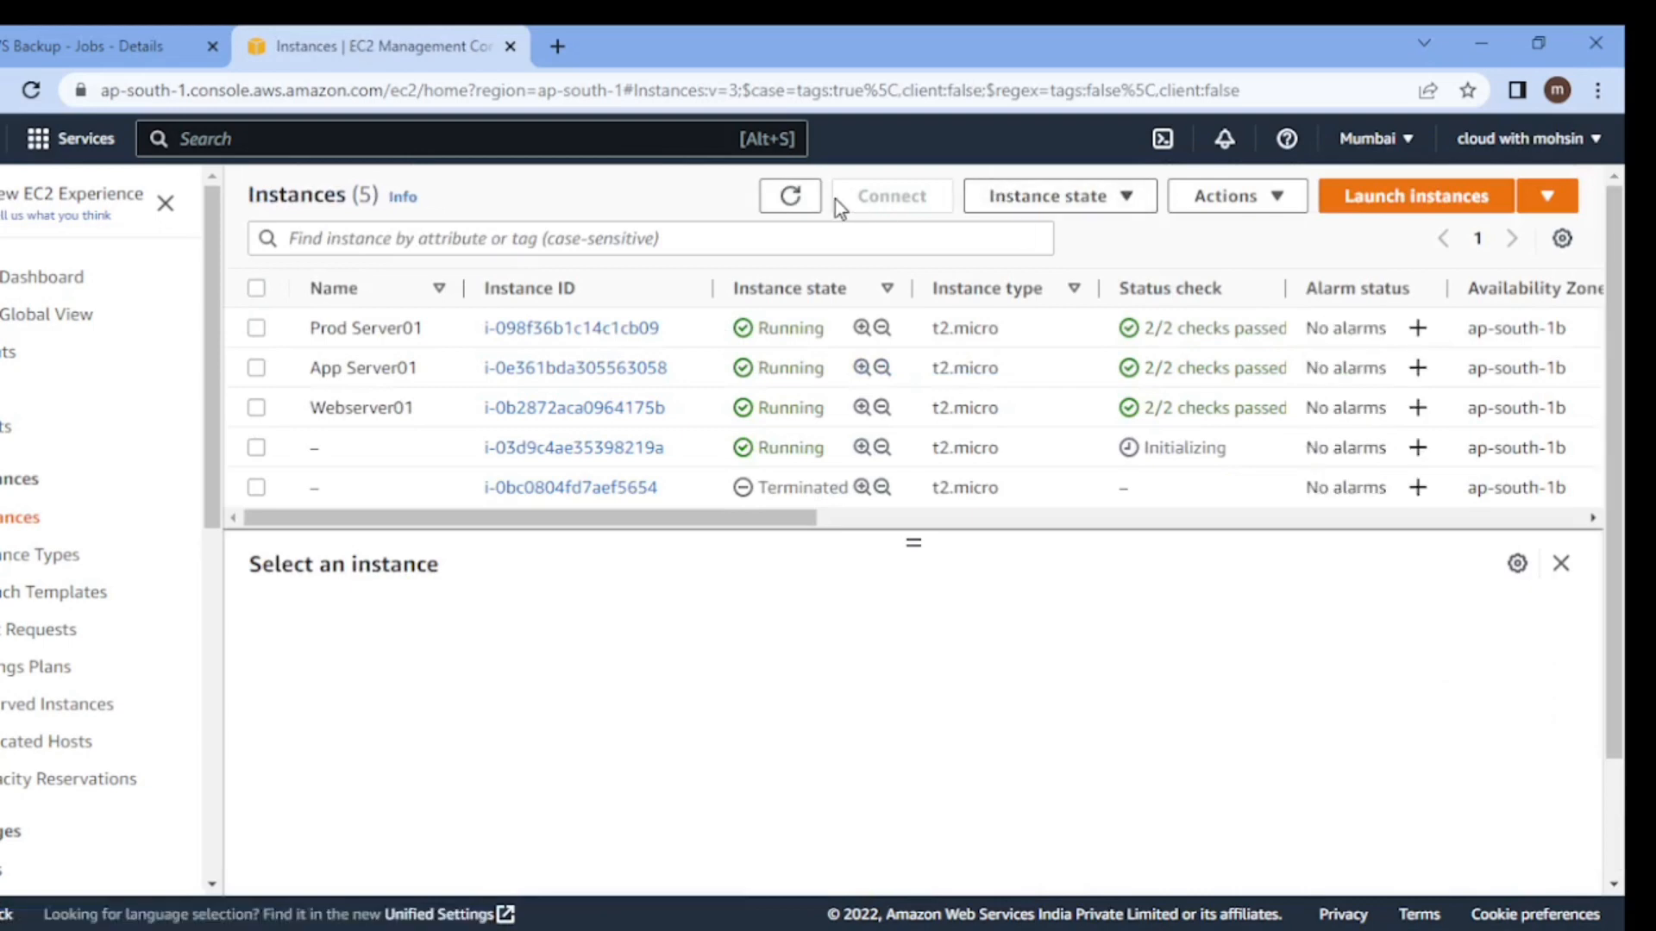
click(790, 207)
click(797, 207)
click(797, 205)
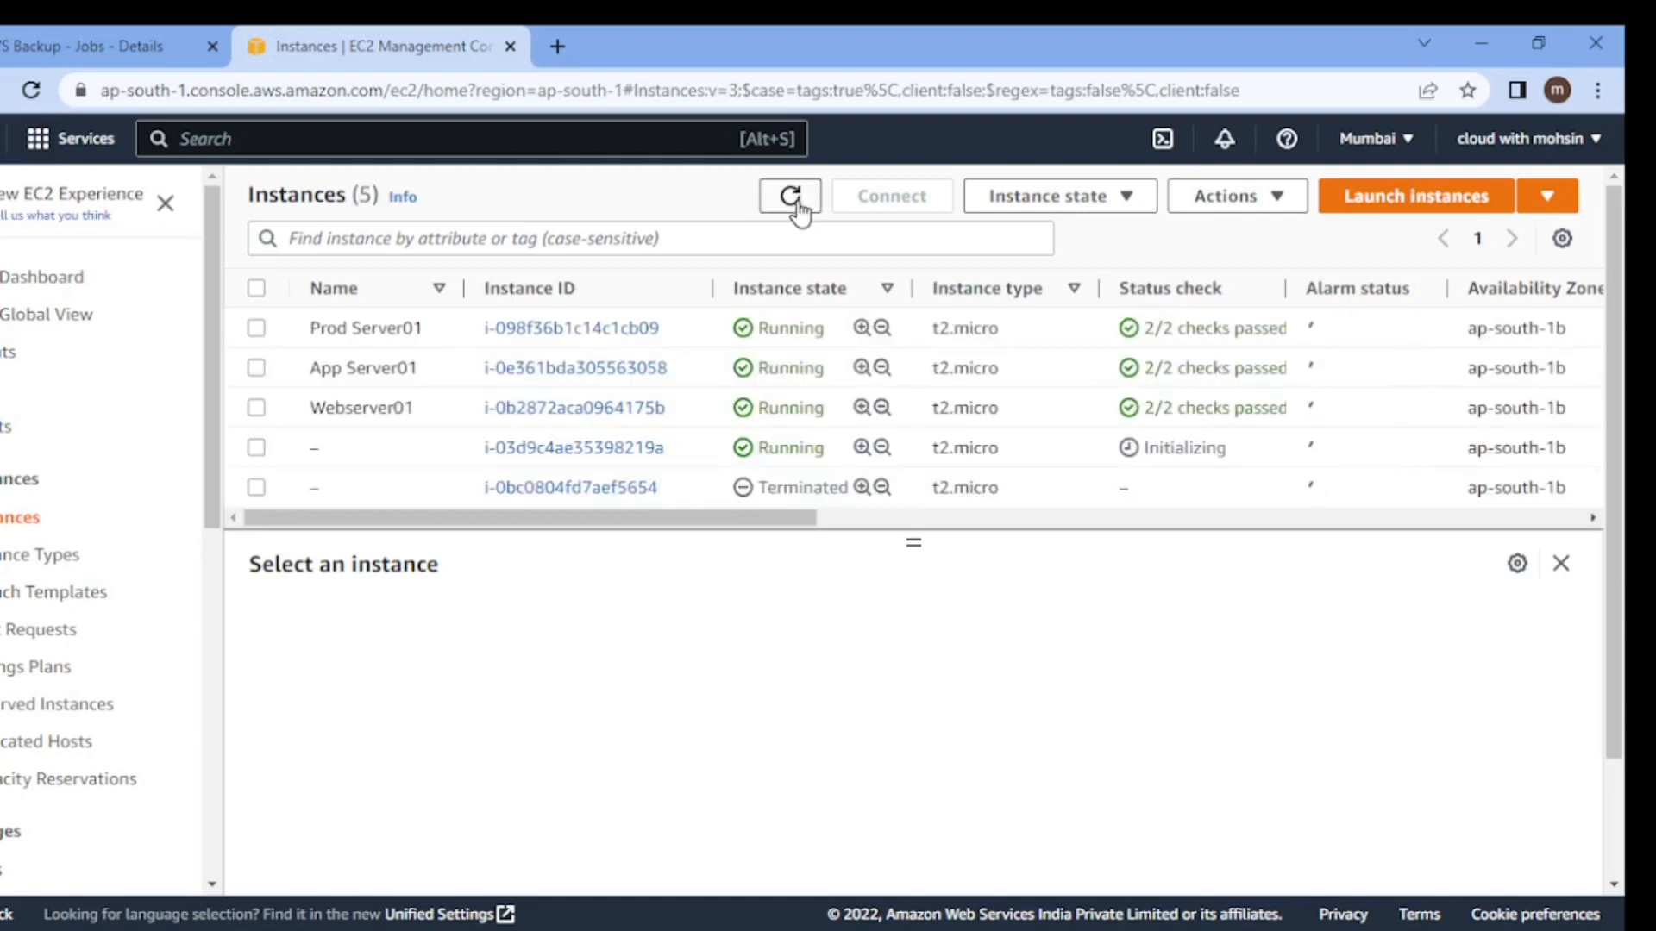
click(798, 206)
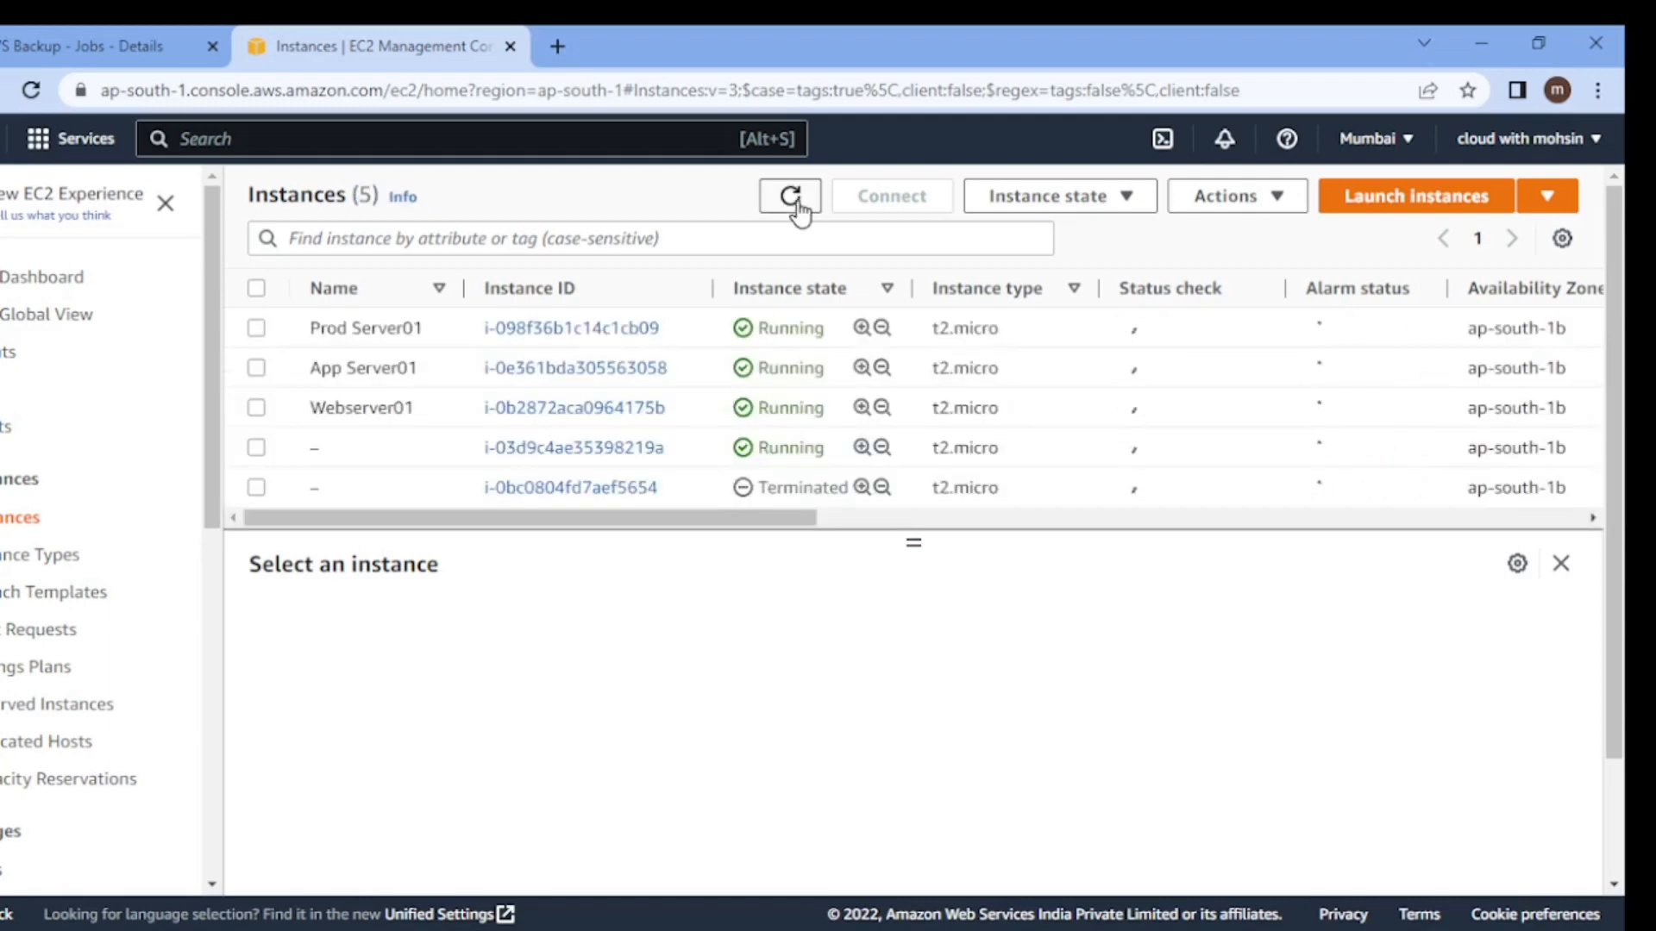
click(798, 205)
click(798, 205)
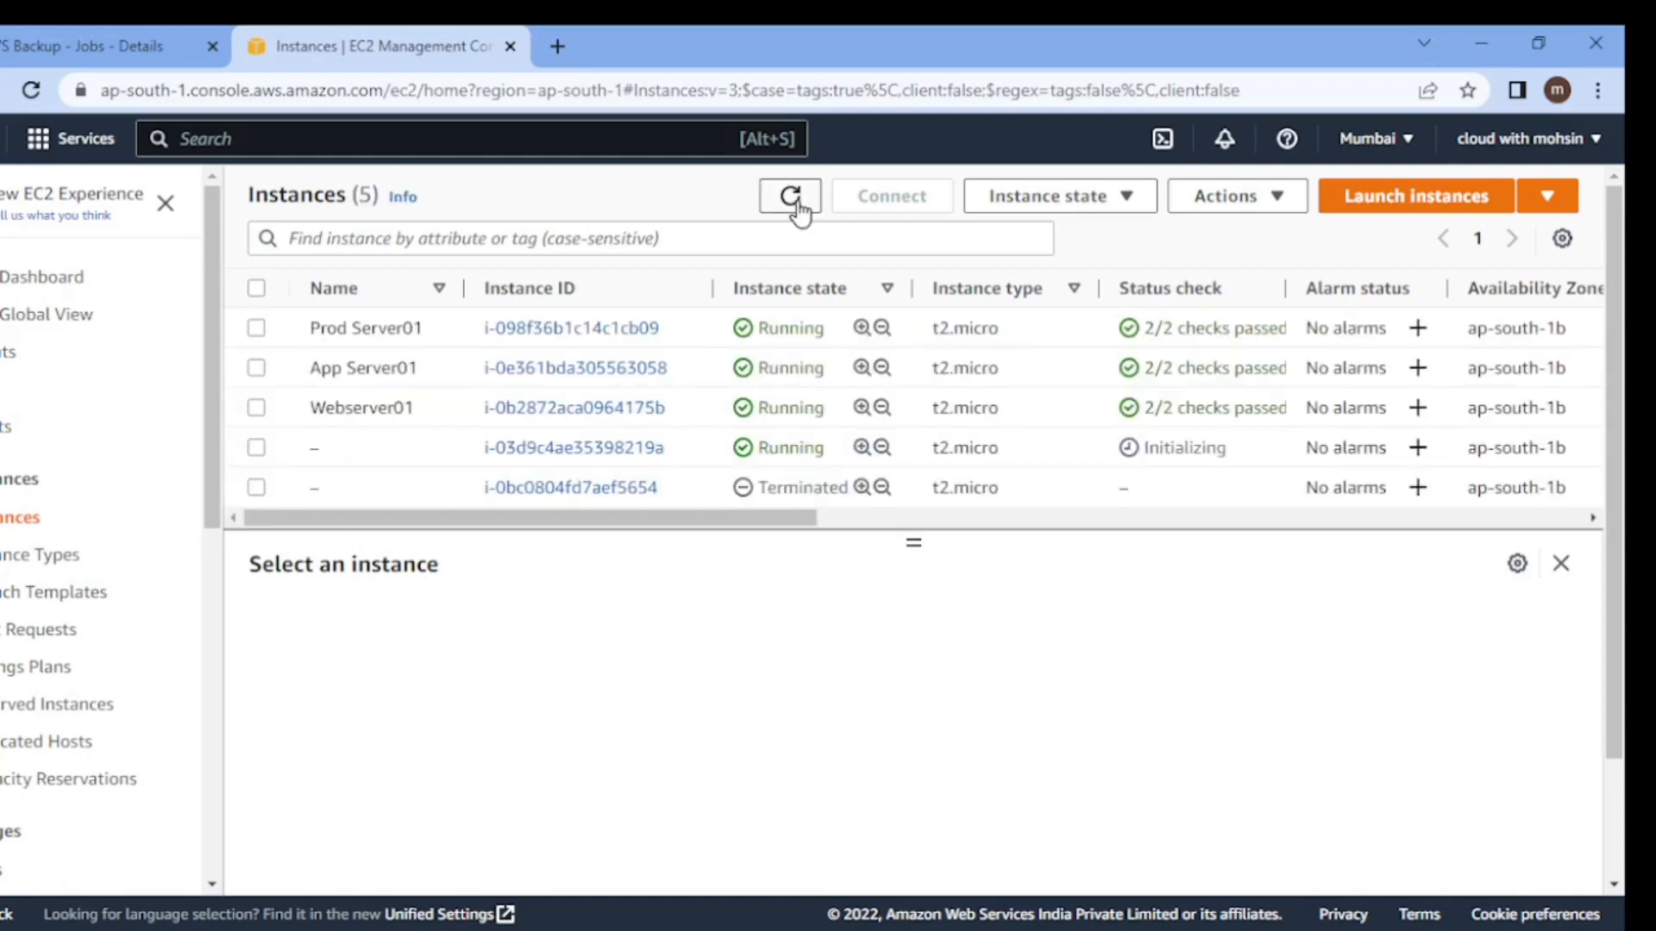
click(132, 28)
click(328, 29)
Name the restored instance "Webserver01 - Restored" and widen the Name column to fit the full name.
mouse_move(344, 453)
click(334, 449)
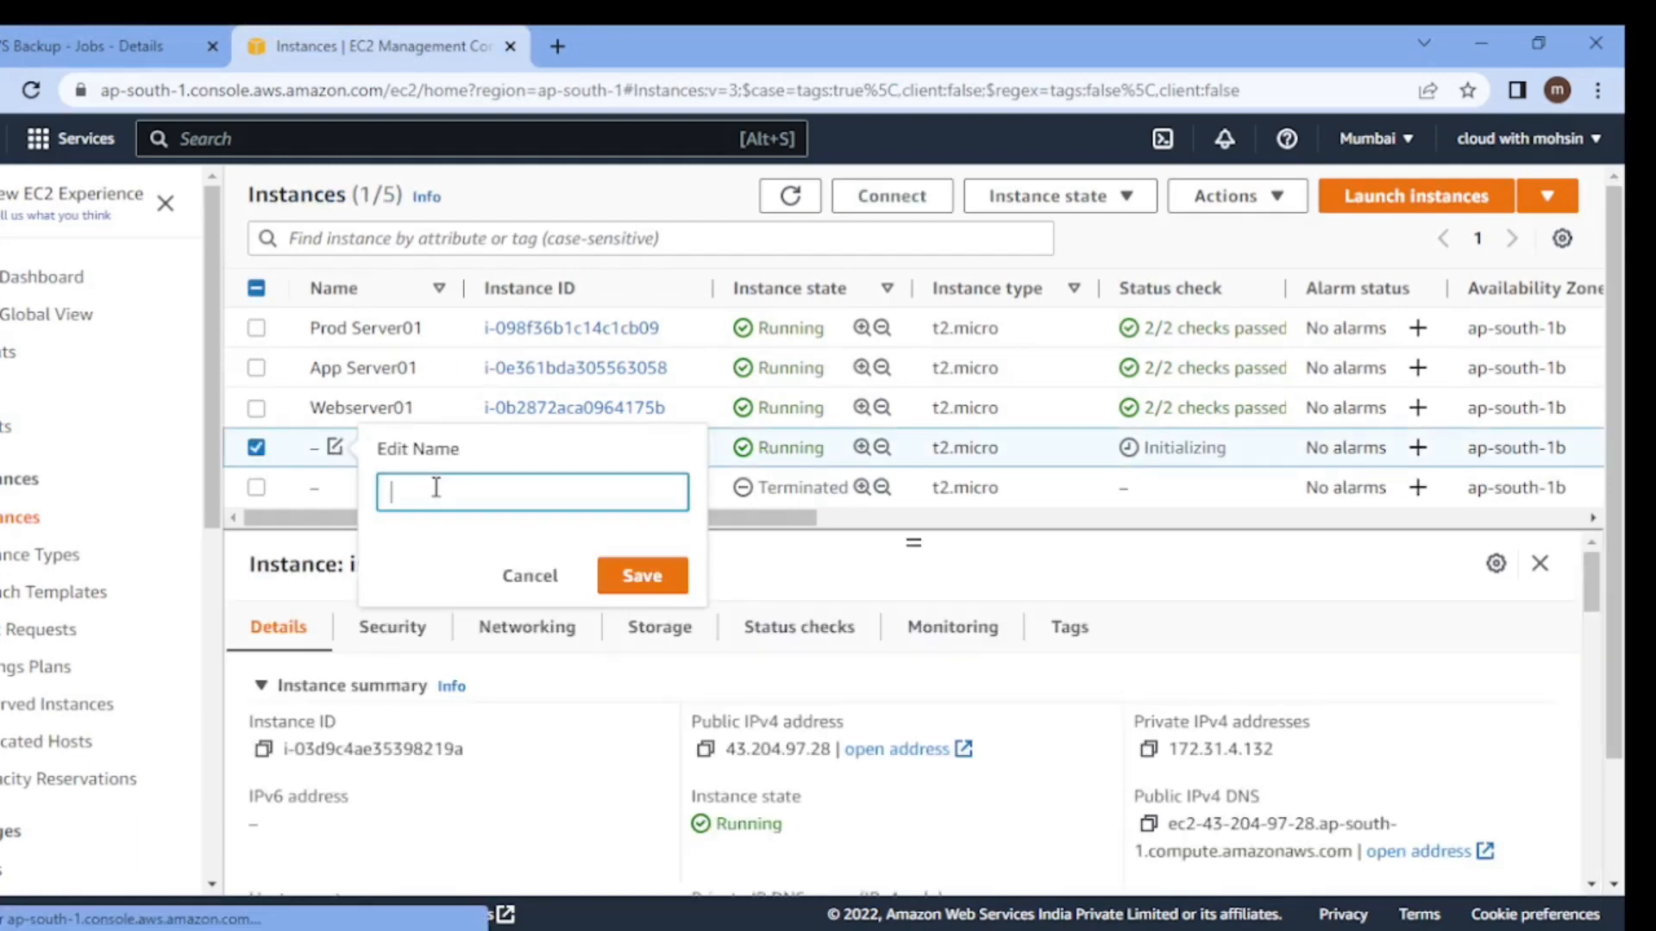
text(Webserver01 - Restored)
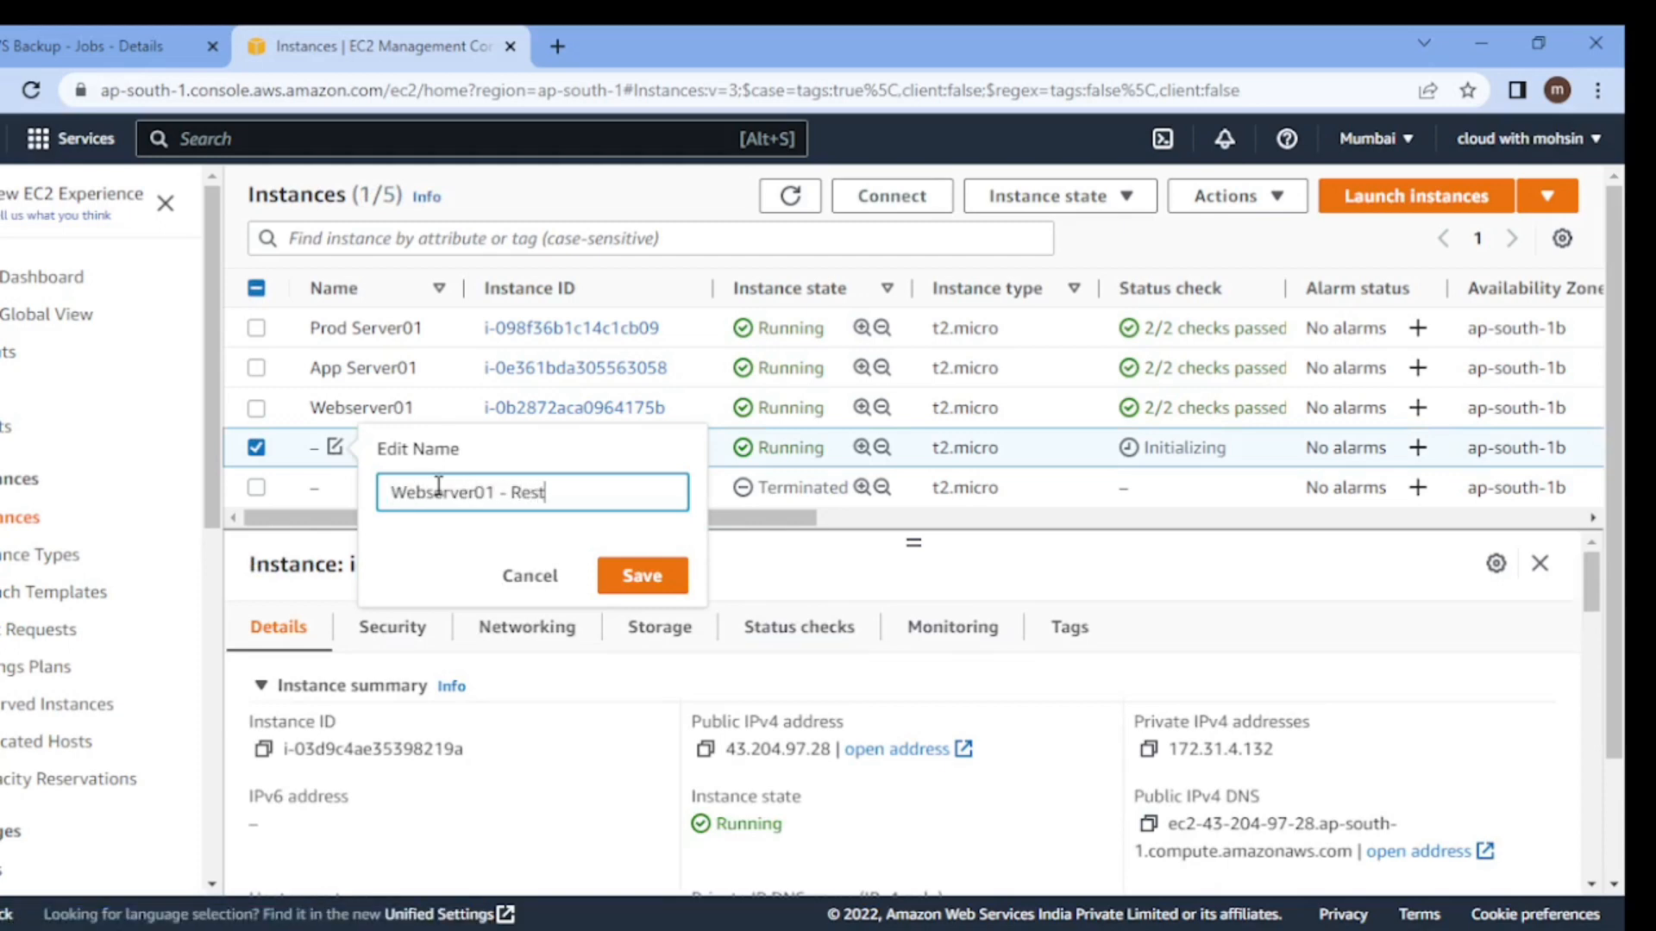
click(640, 575)
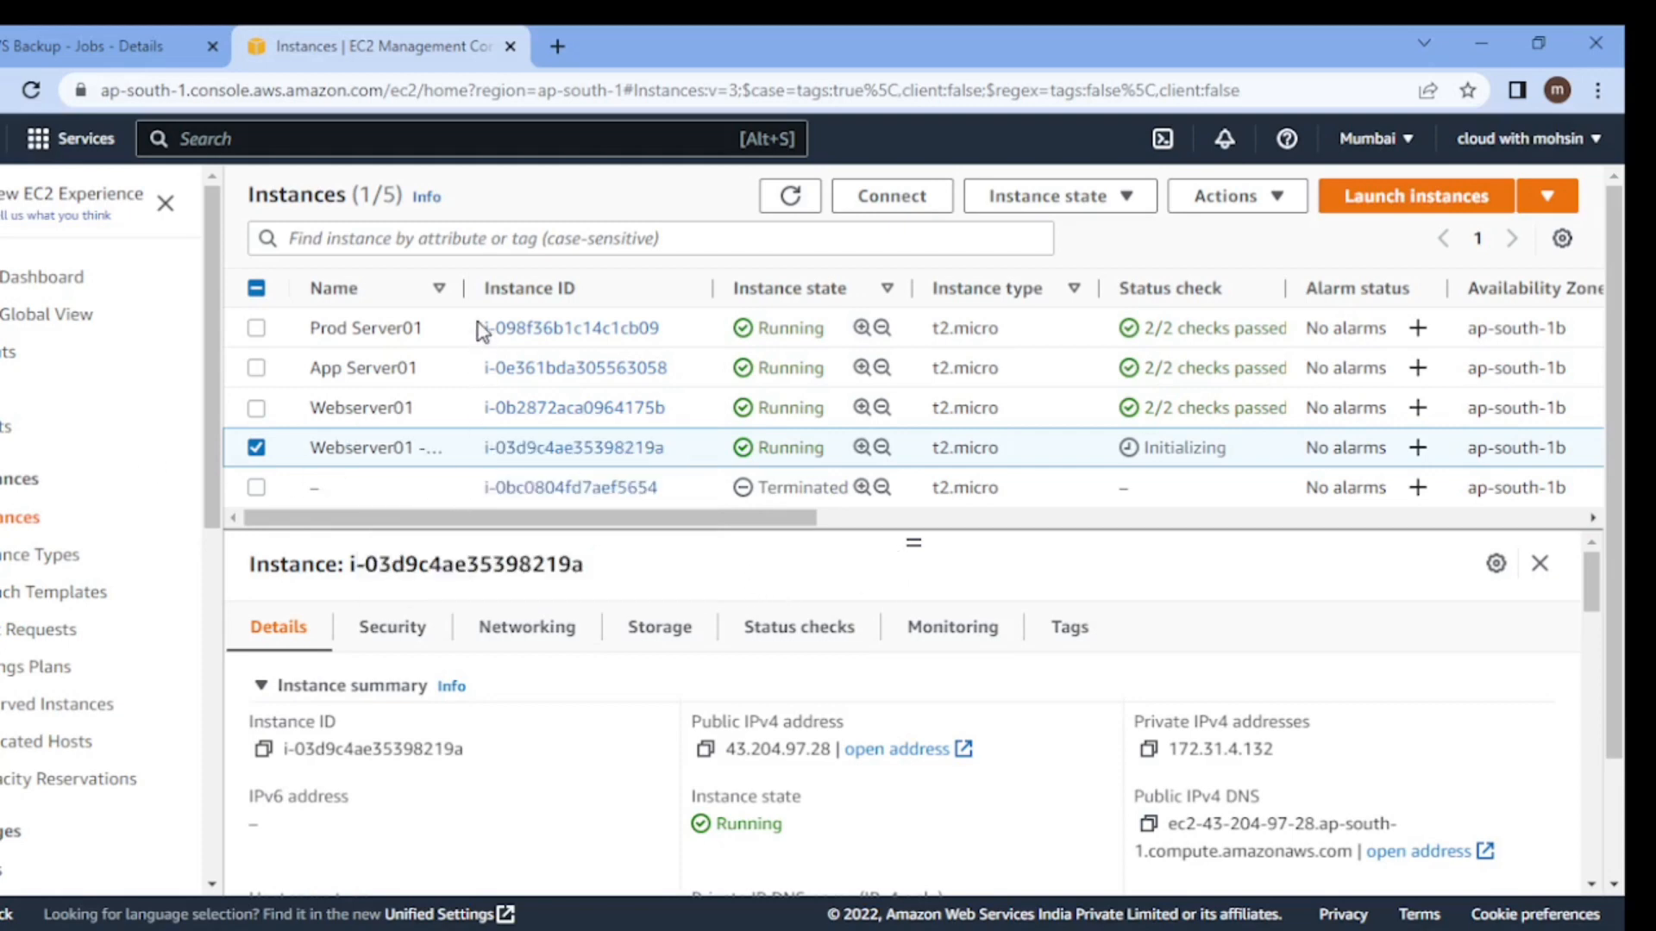
drag(464, 288, 600, 301)
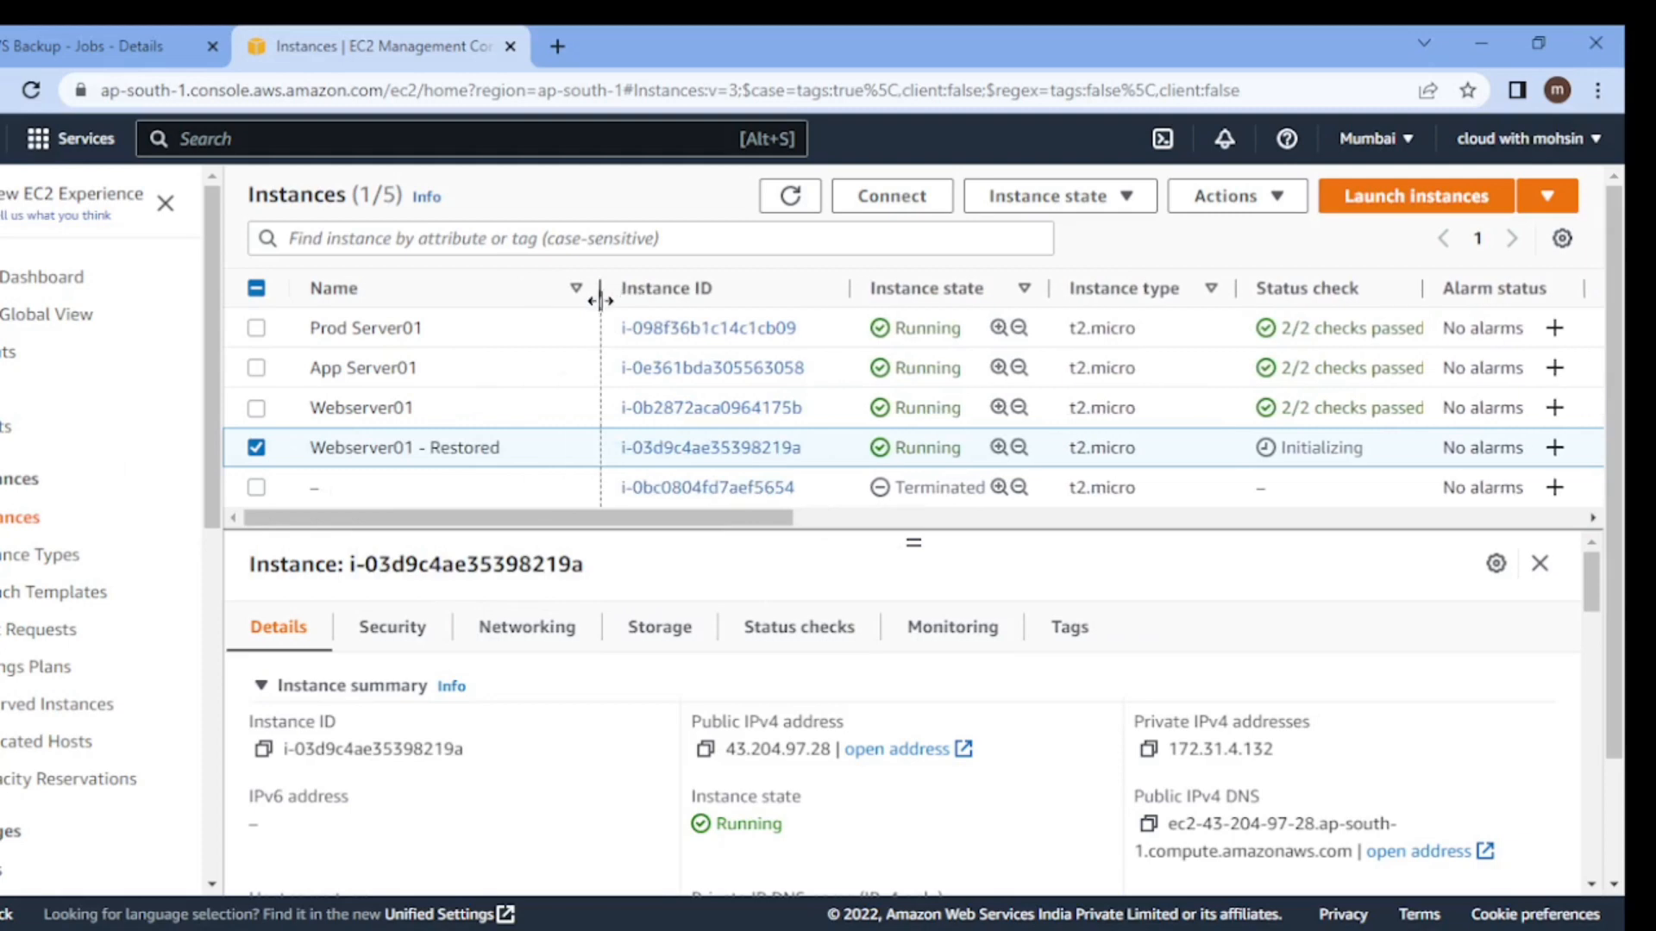
click(258, 448)
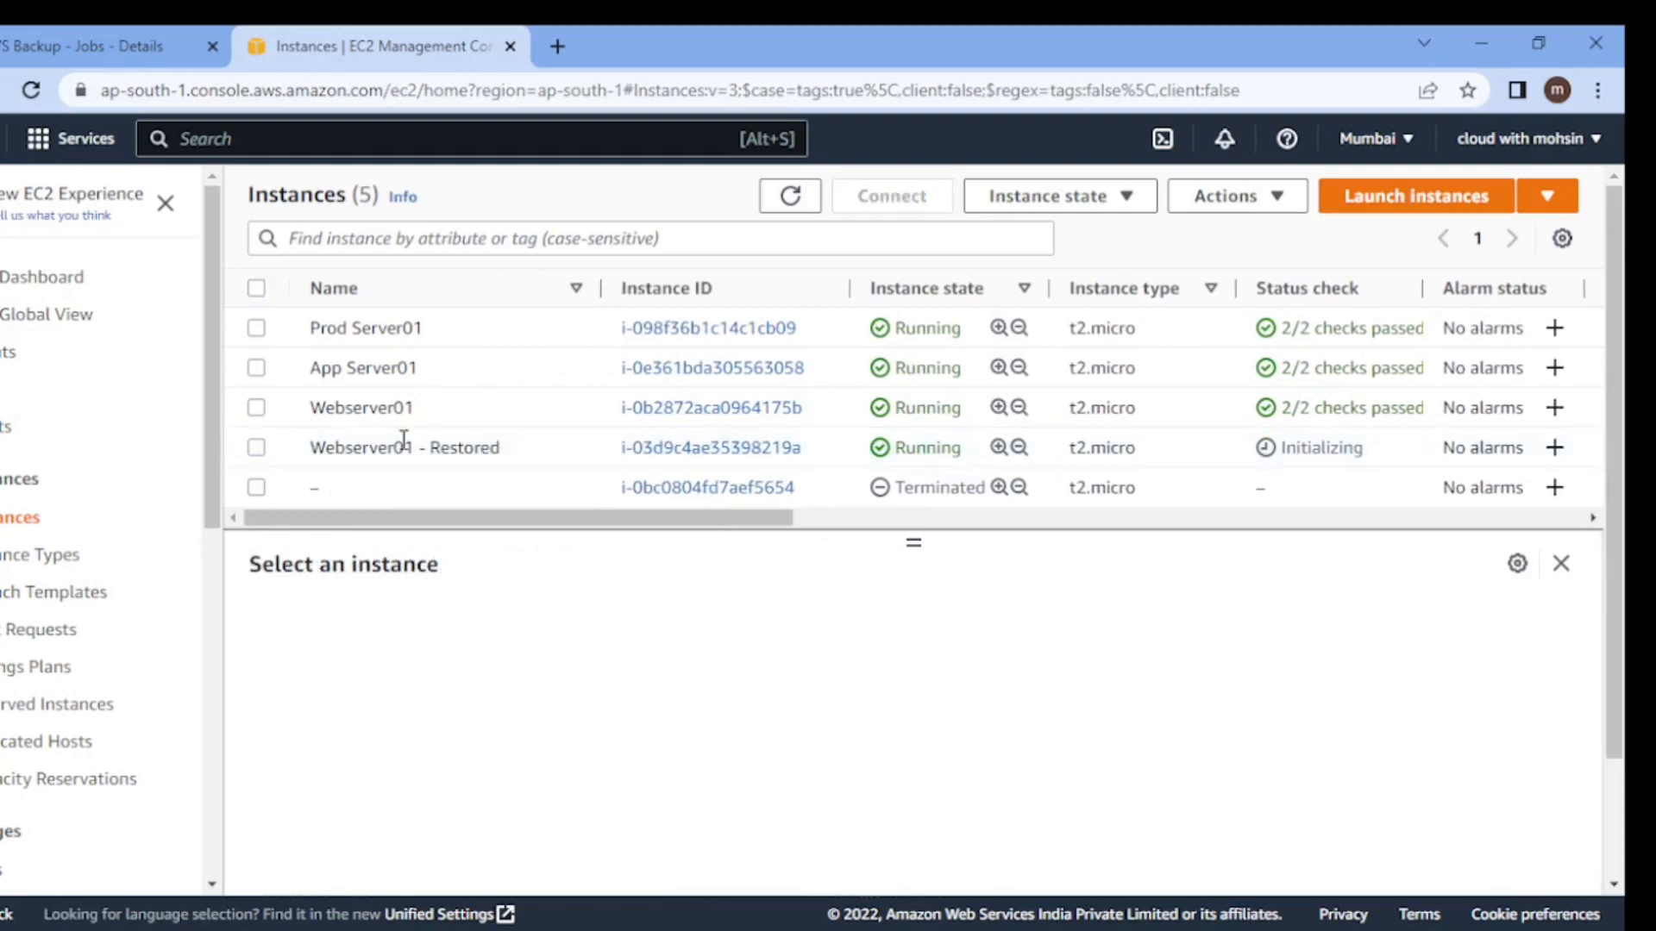
Refresh the instance list and examine the restored instance's public IPv4 address, security group, key name and launch time.
click(790, 198)
click(791, 212)
click(801, 216)
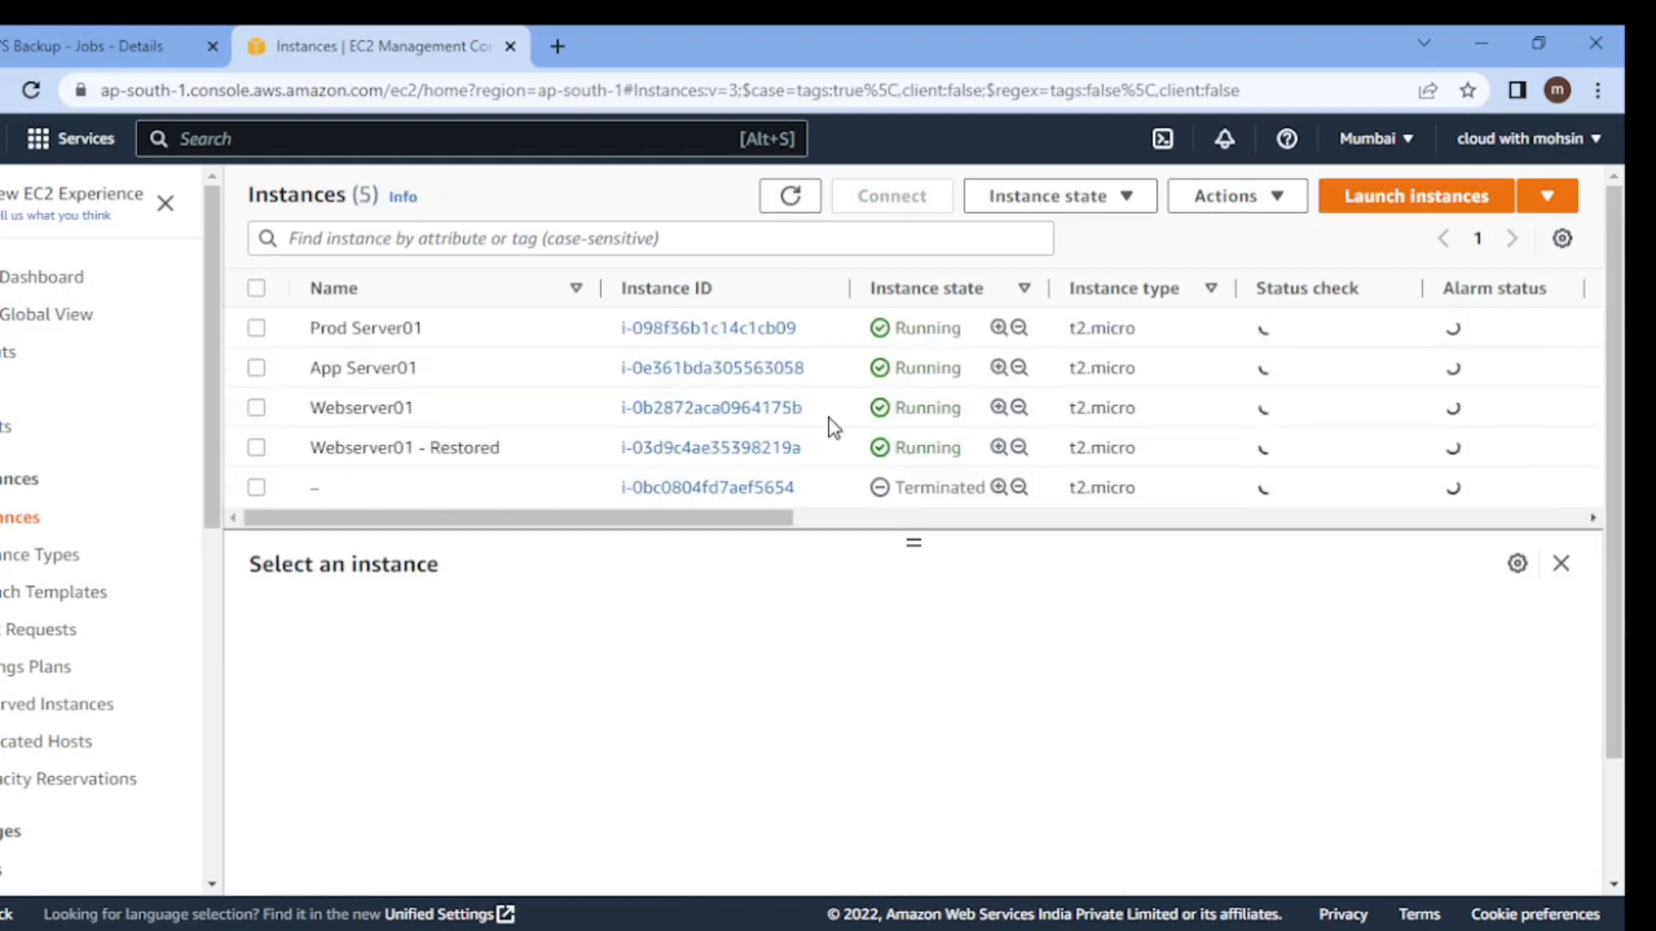
drag(785, 518, 592, 517)
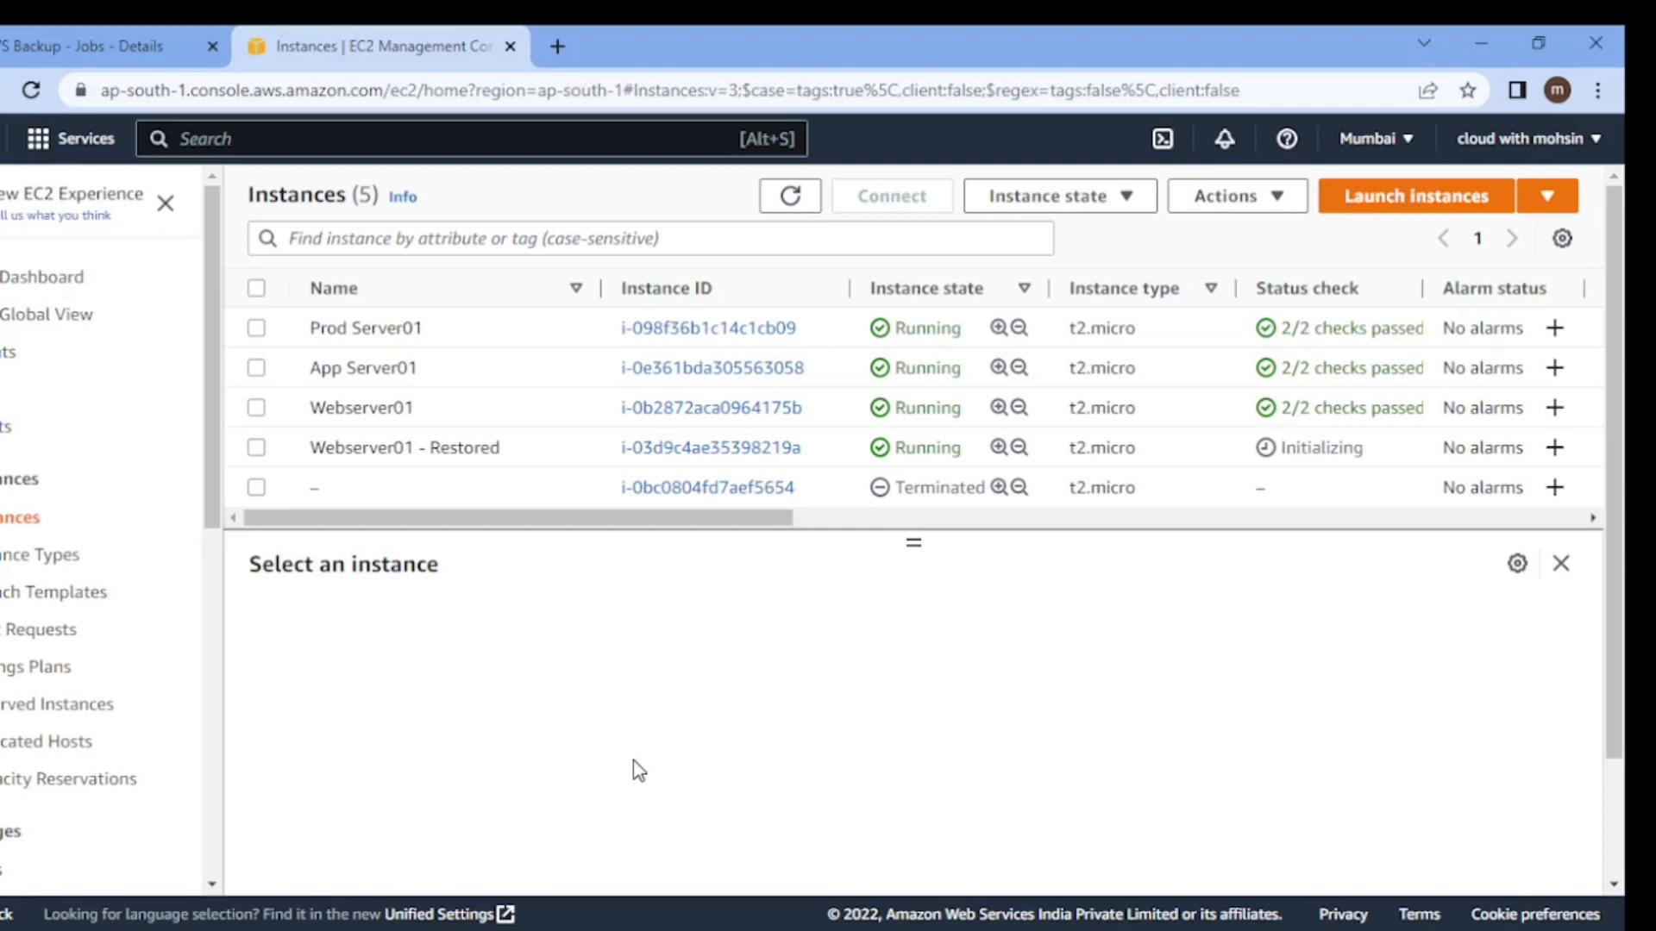
drag(664, 518, 1118, 518)
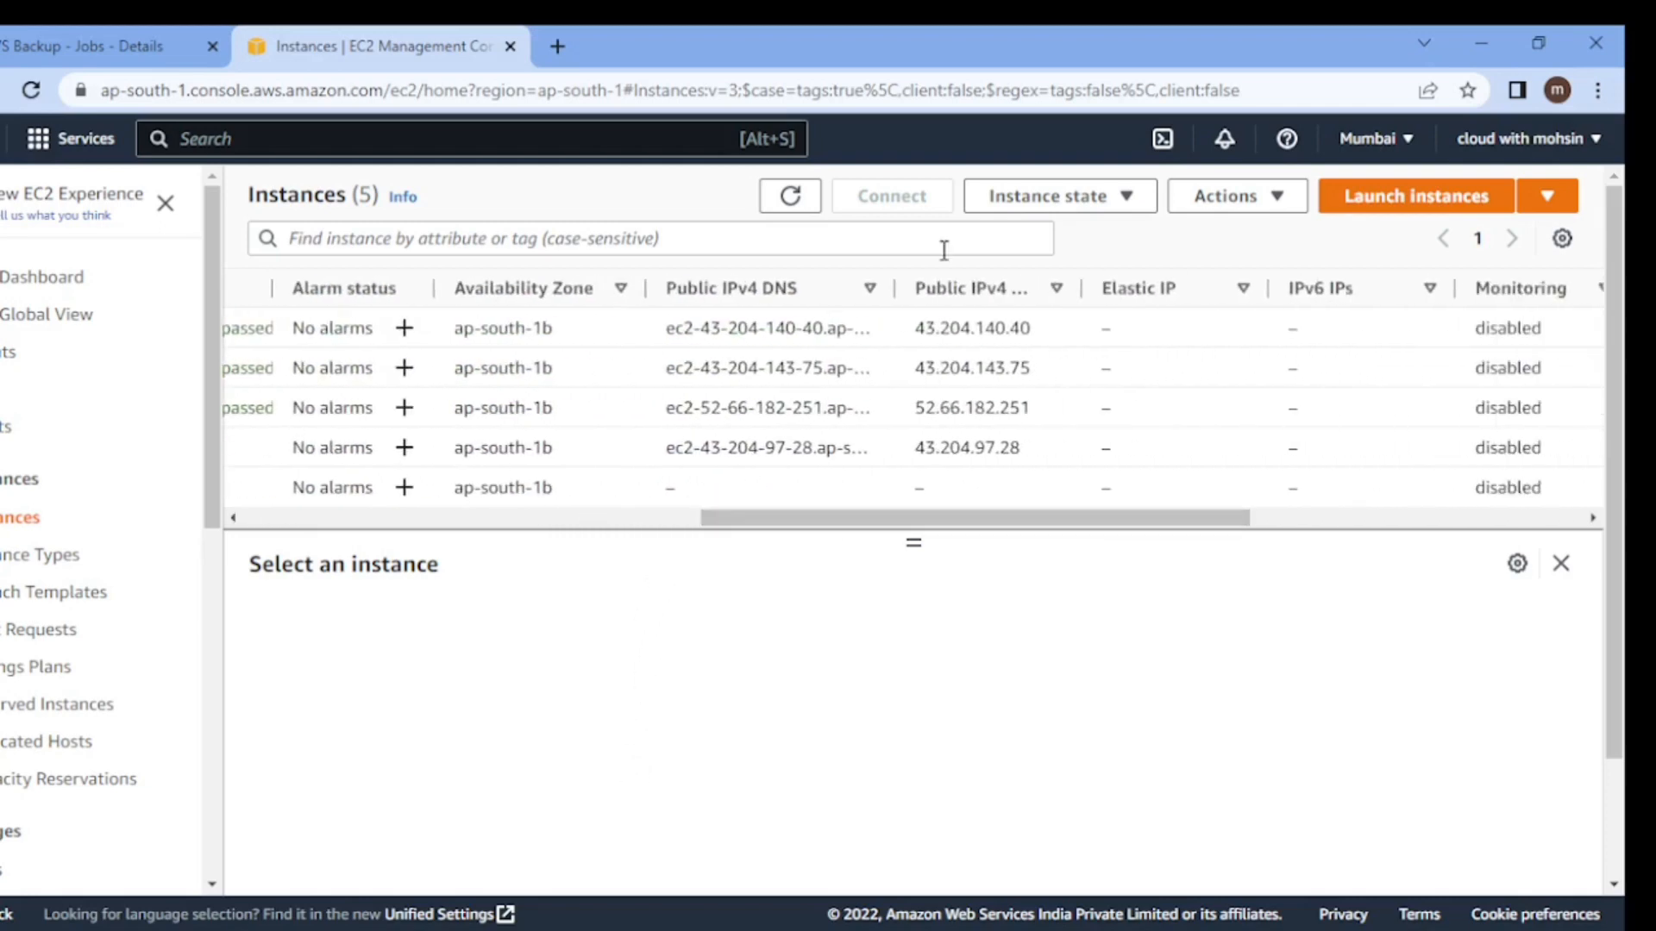
drag(925, 440, 1022, 447)
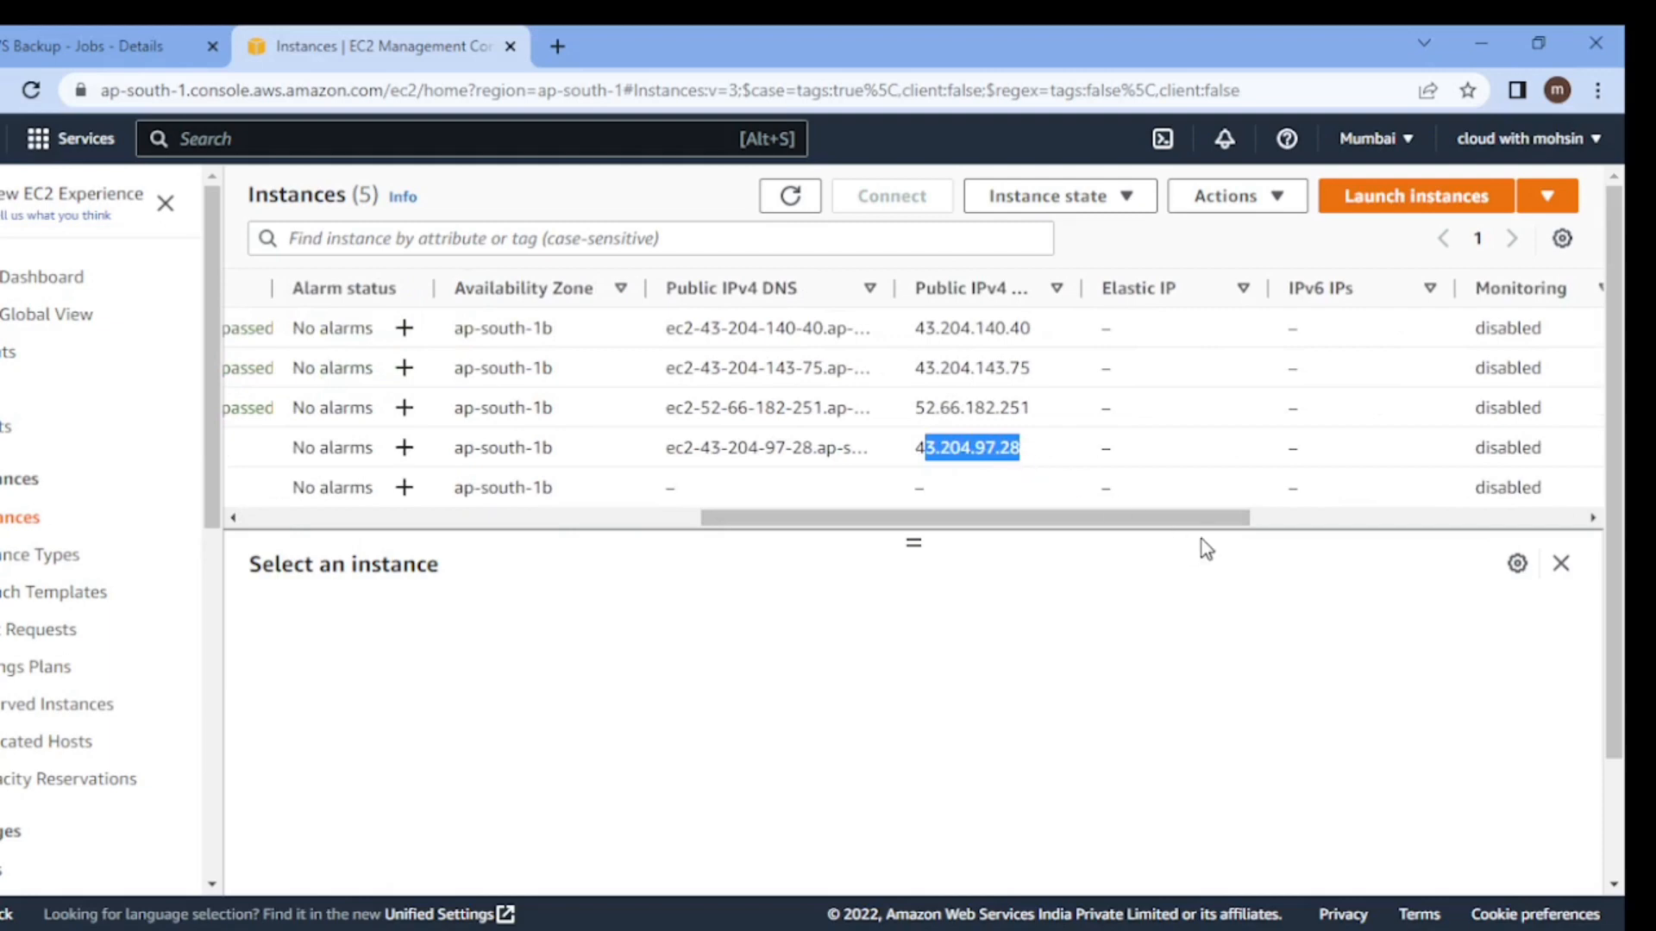
drag(1198, 524, 1535, 515)
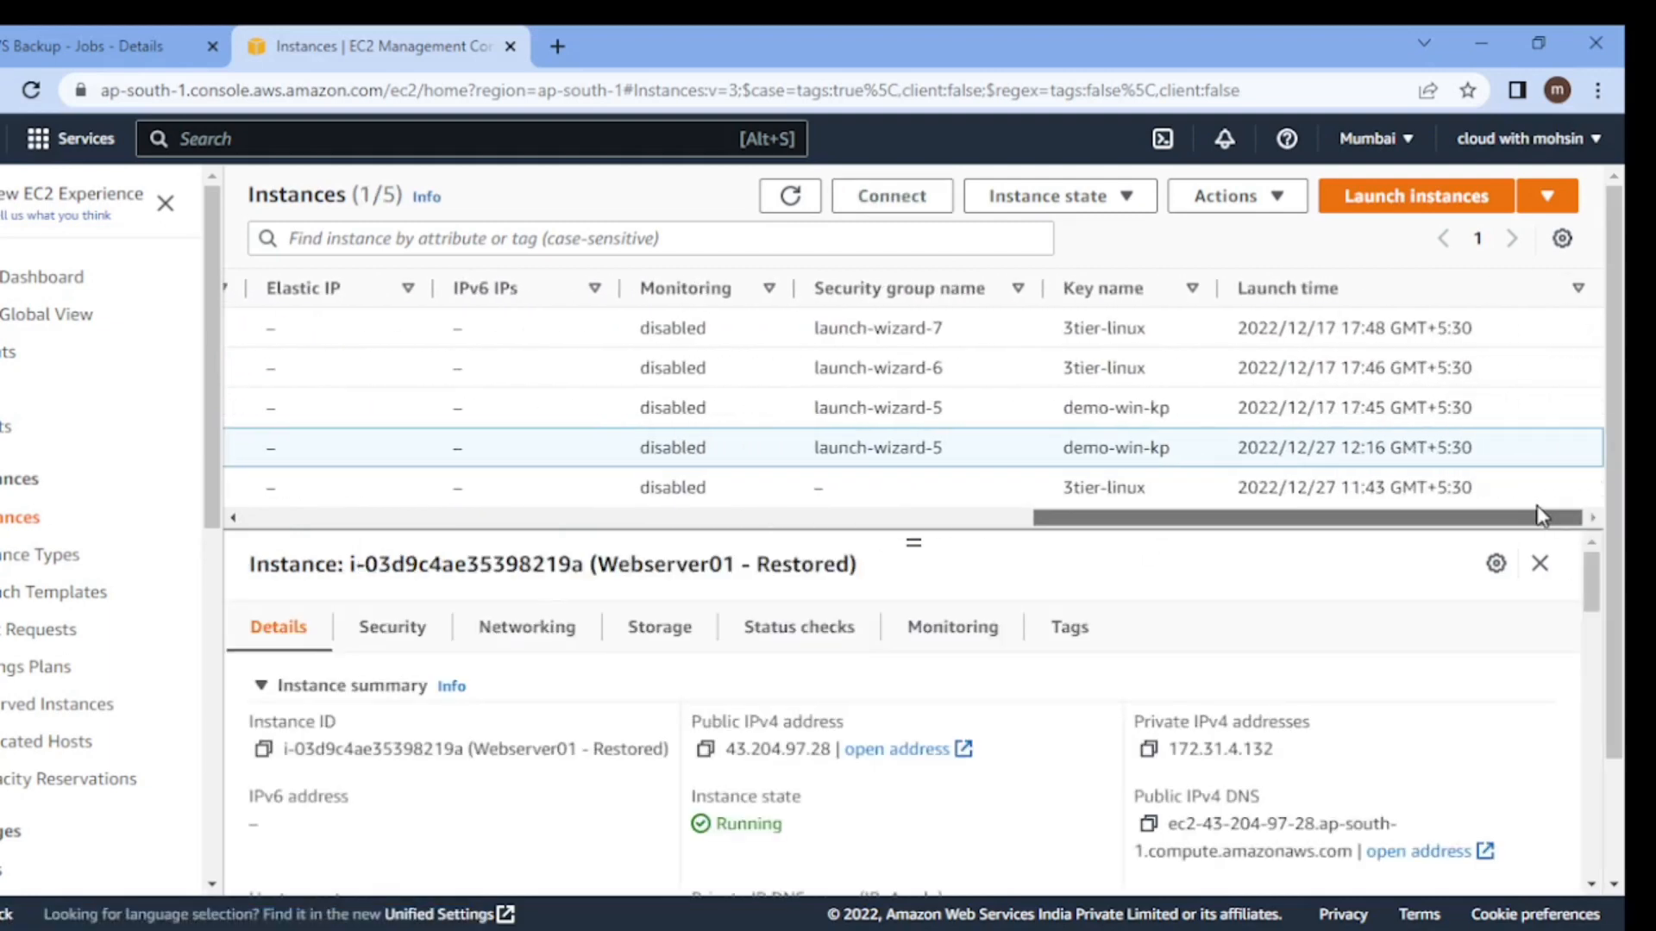
drag(1541, 516, 276, 522)
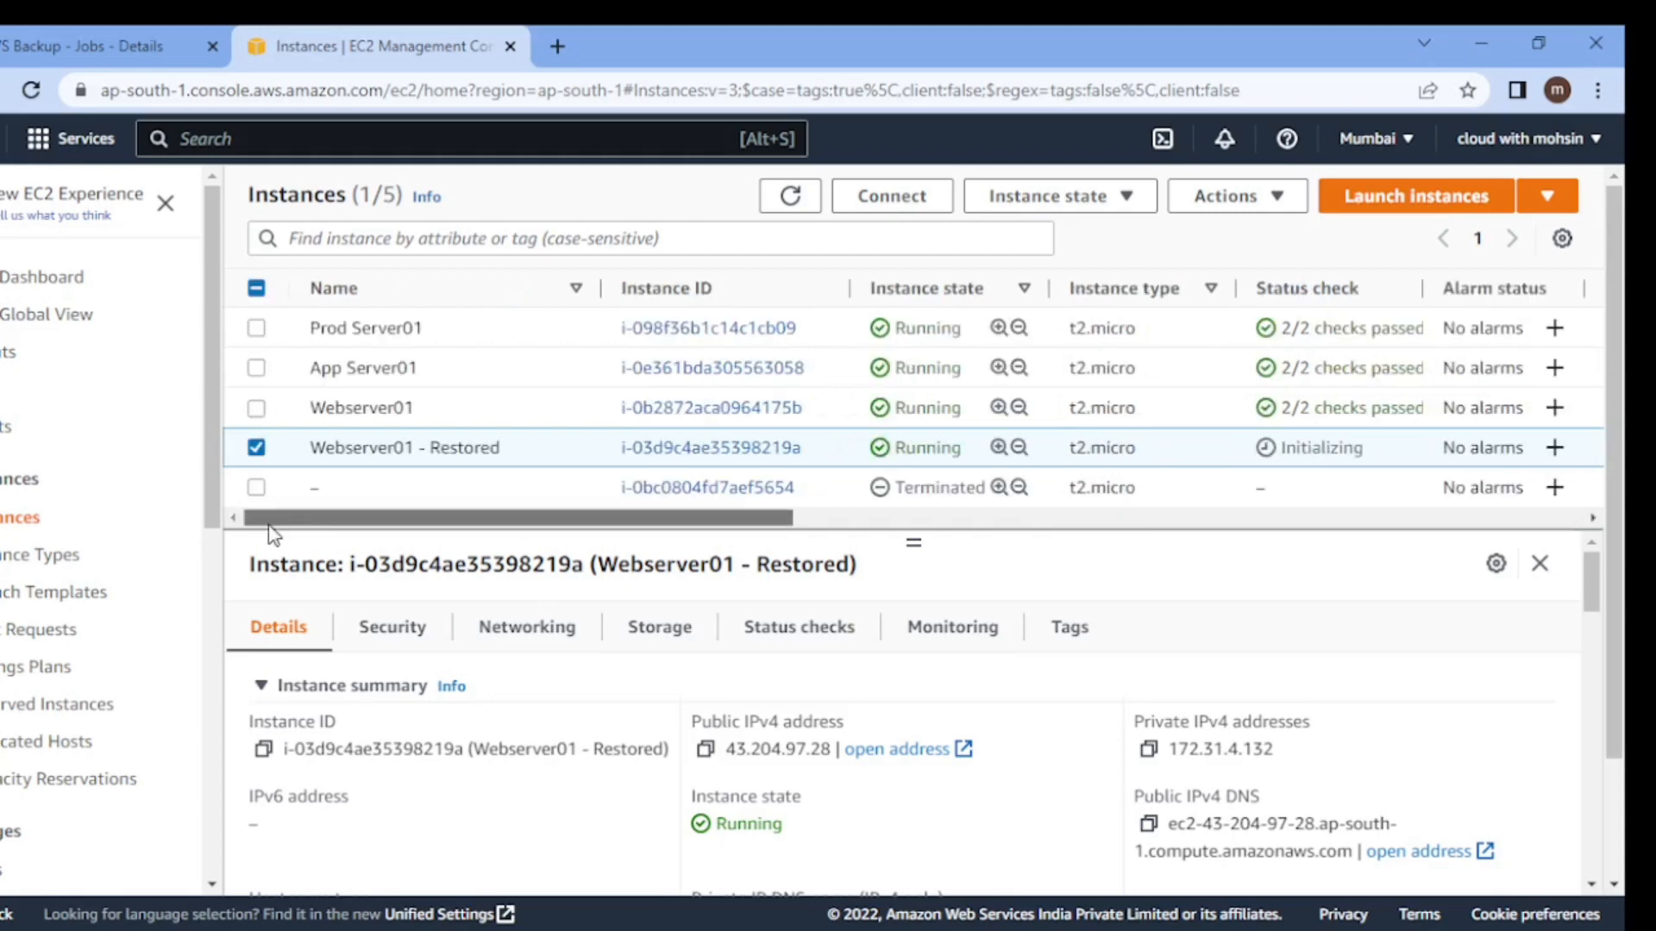
Check the status of Webserver01 - Restored in its status checks and in the refreshed instance list, and select it.
click(789, 638)
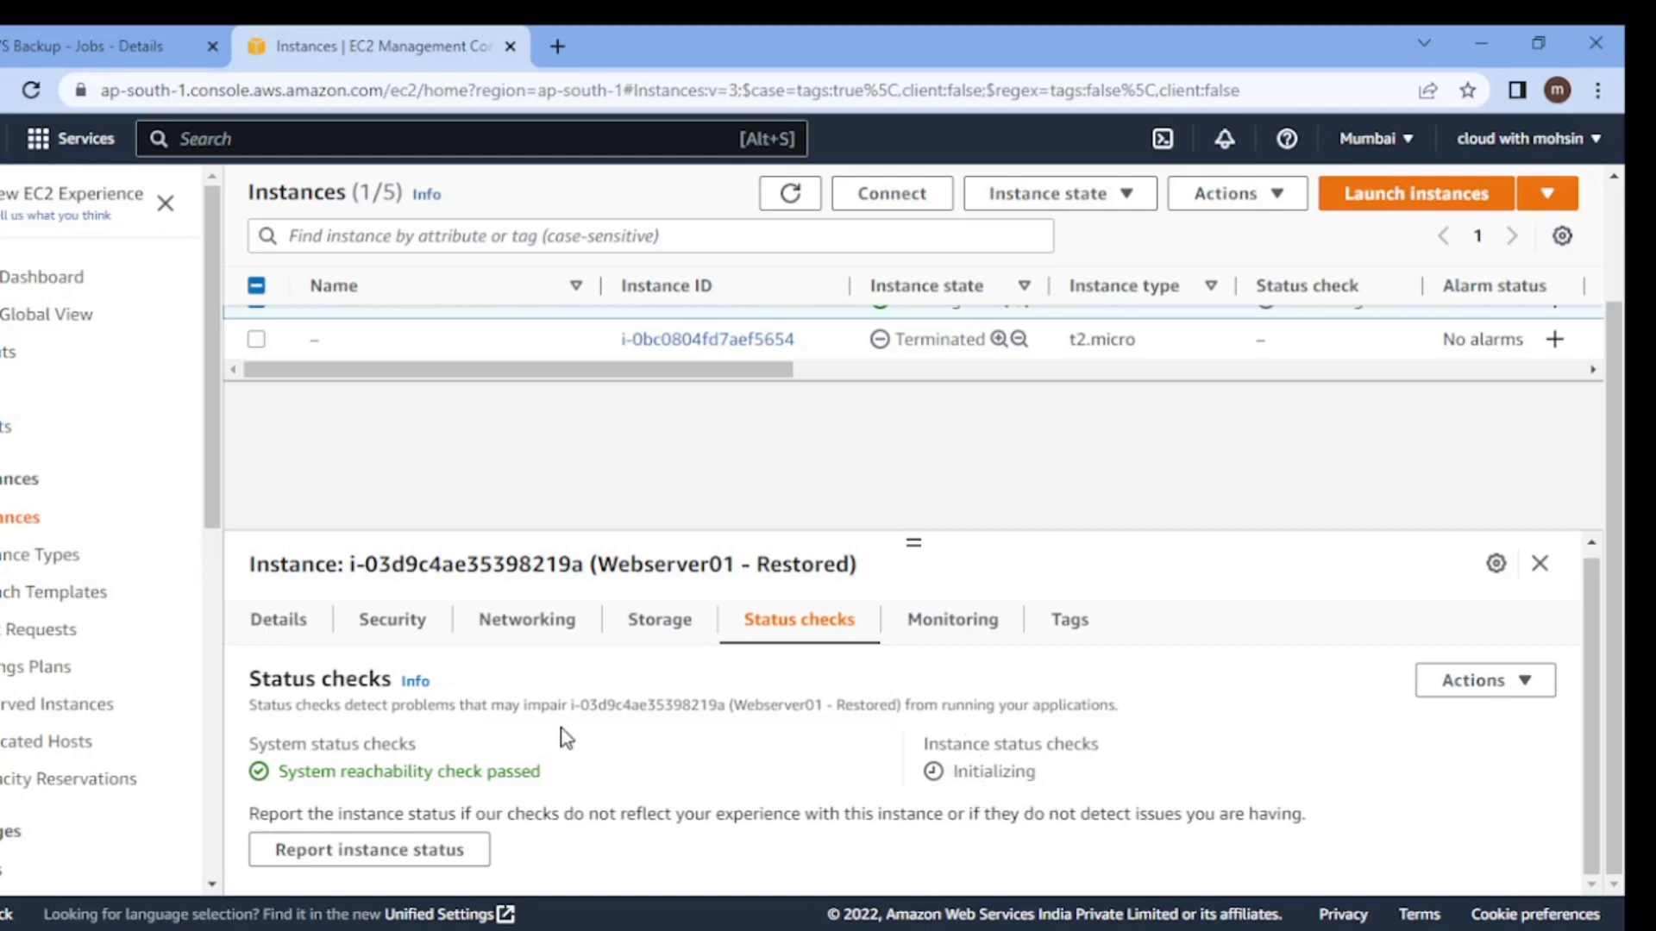
click(1540, 566)
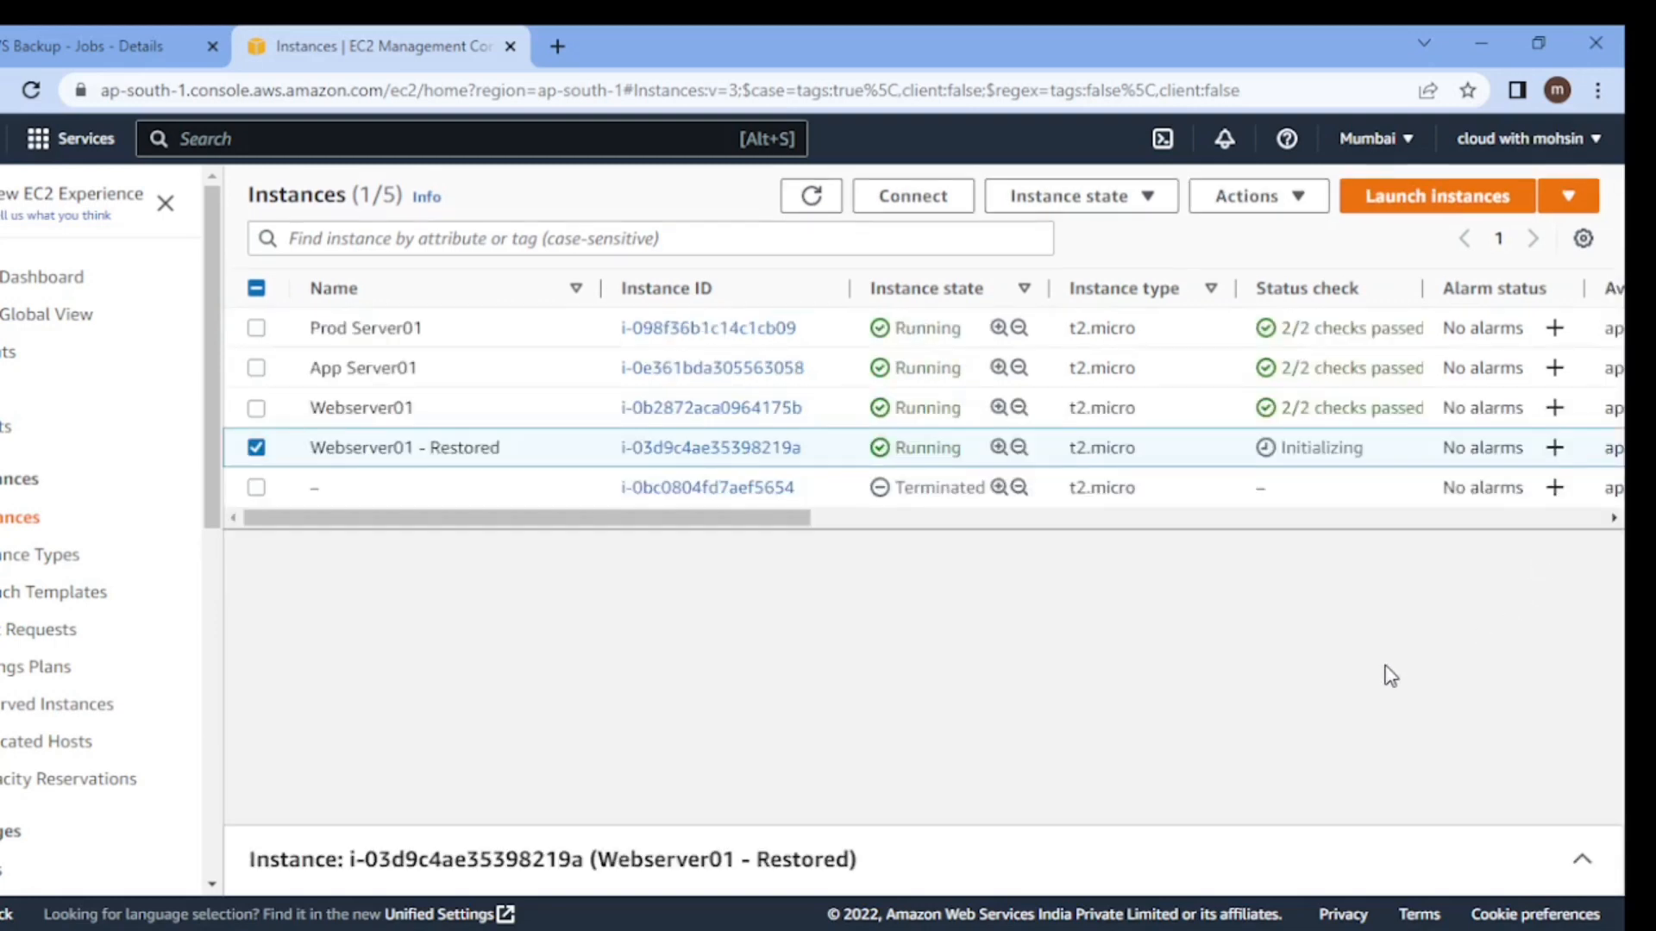
click(814, 203)
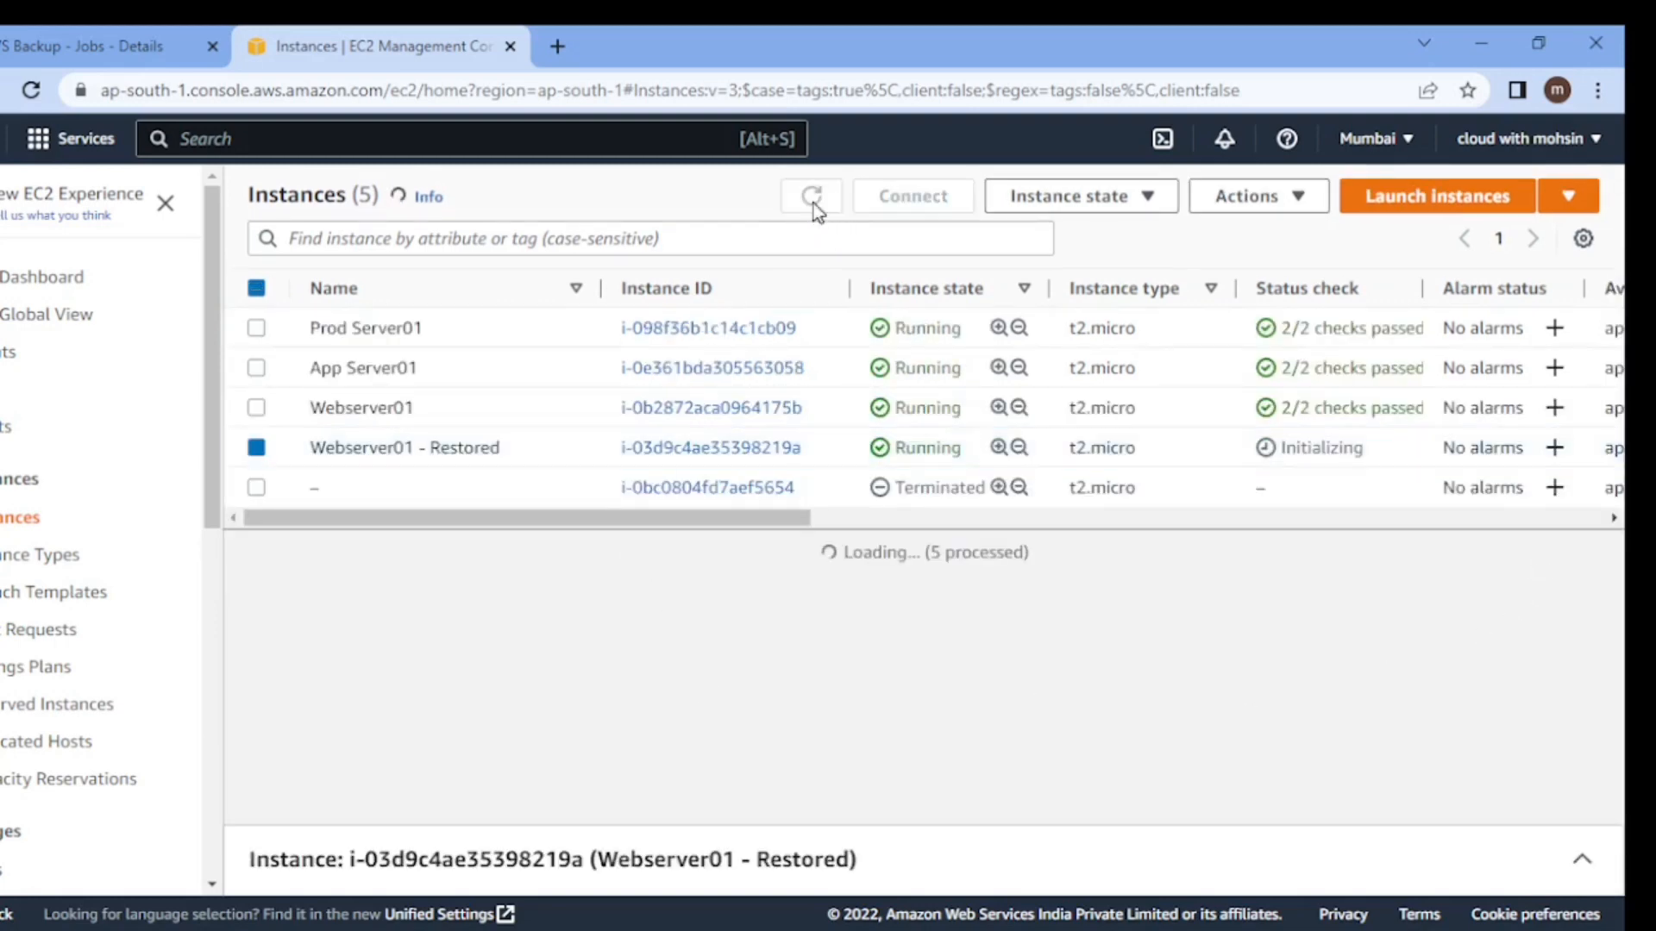
click(814, 203)
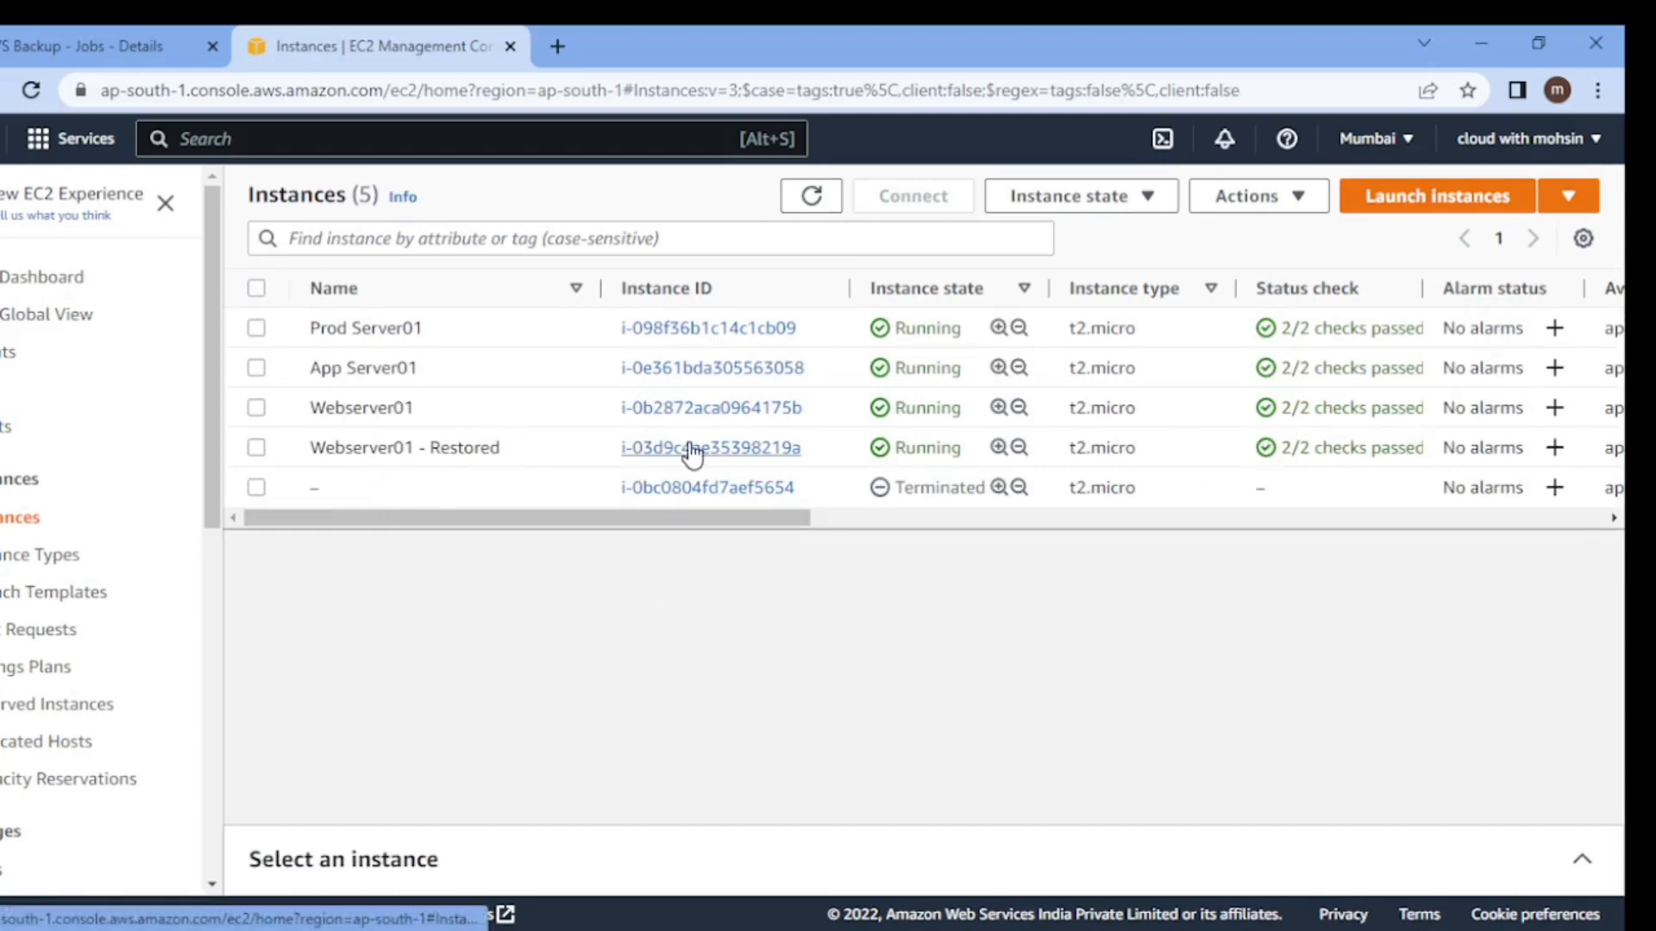
click(256, 448)
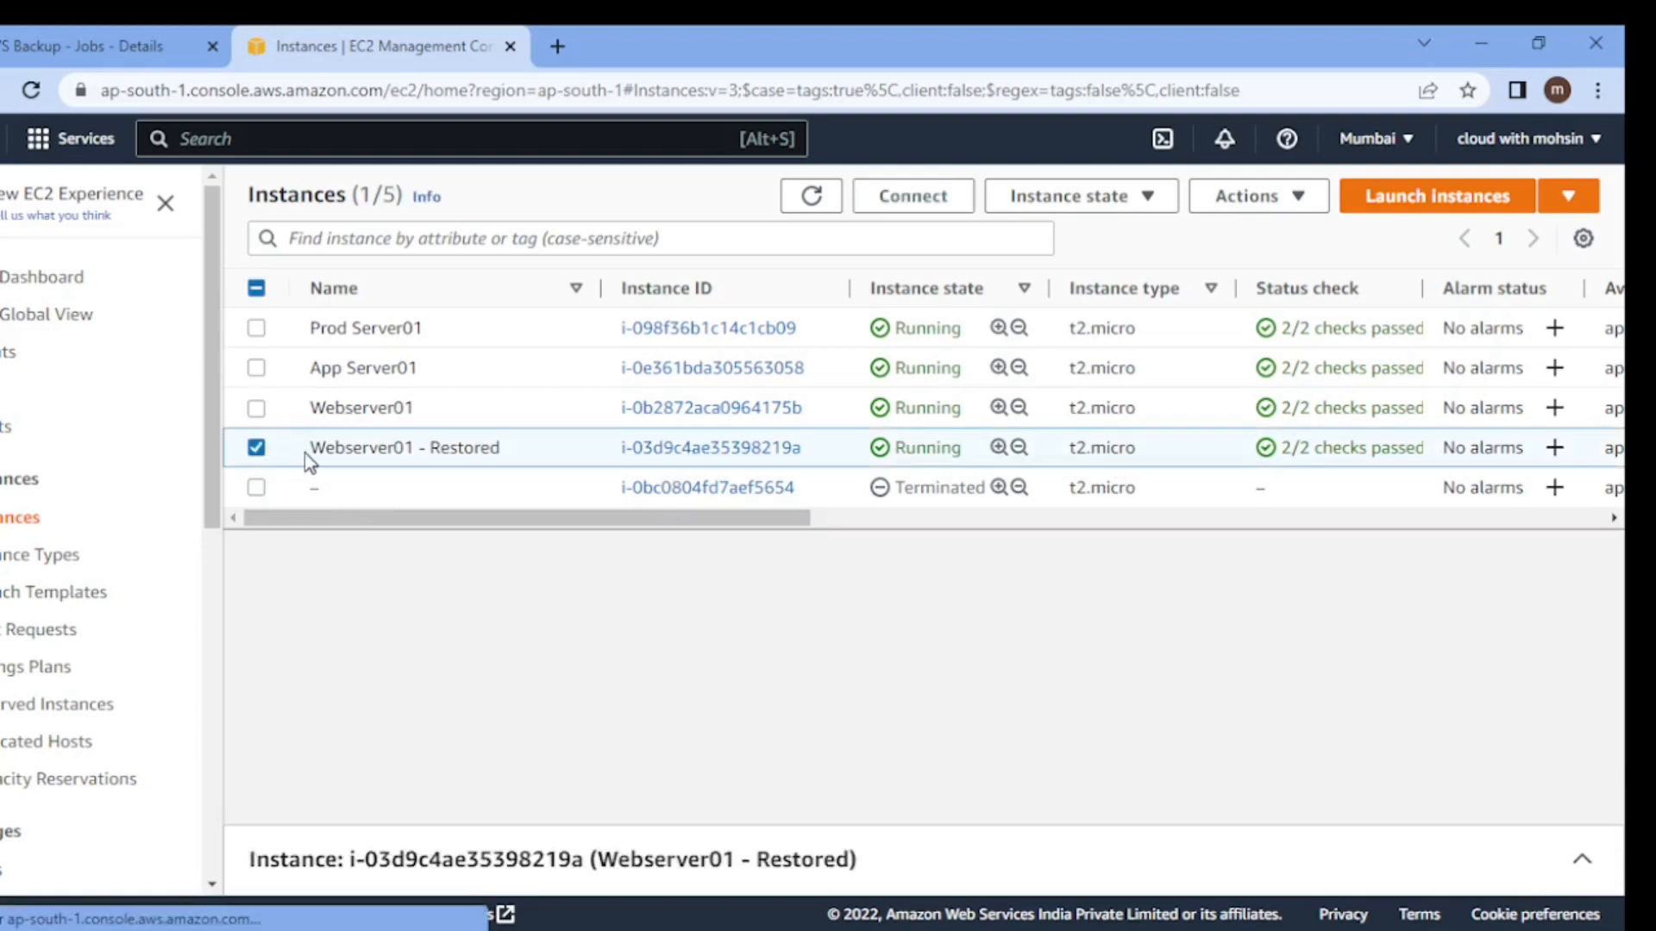
Open the RDP client connection options for Webserver01 - Restored and download its remote desktop file.
click(940, 205)
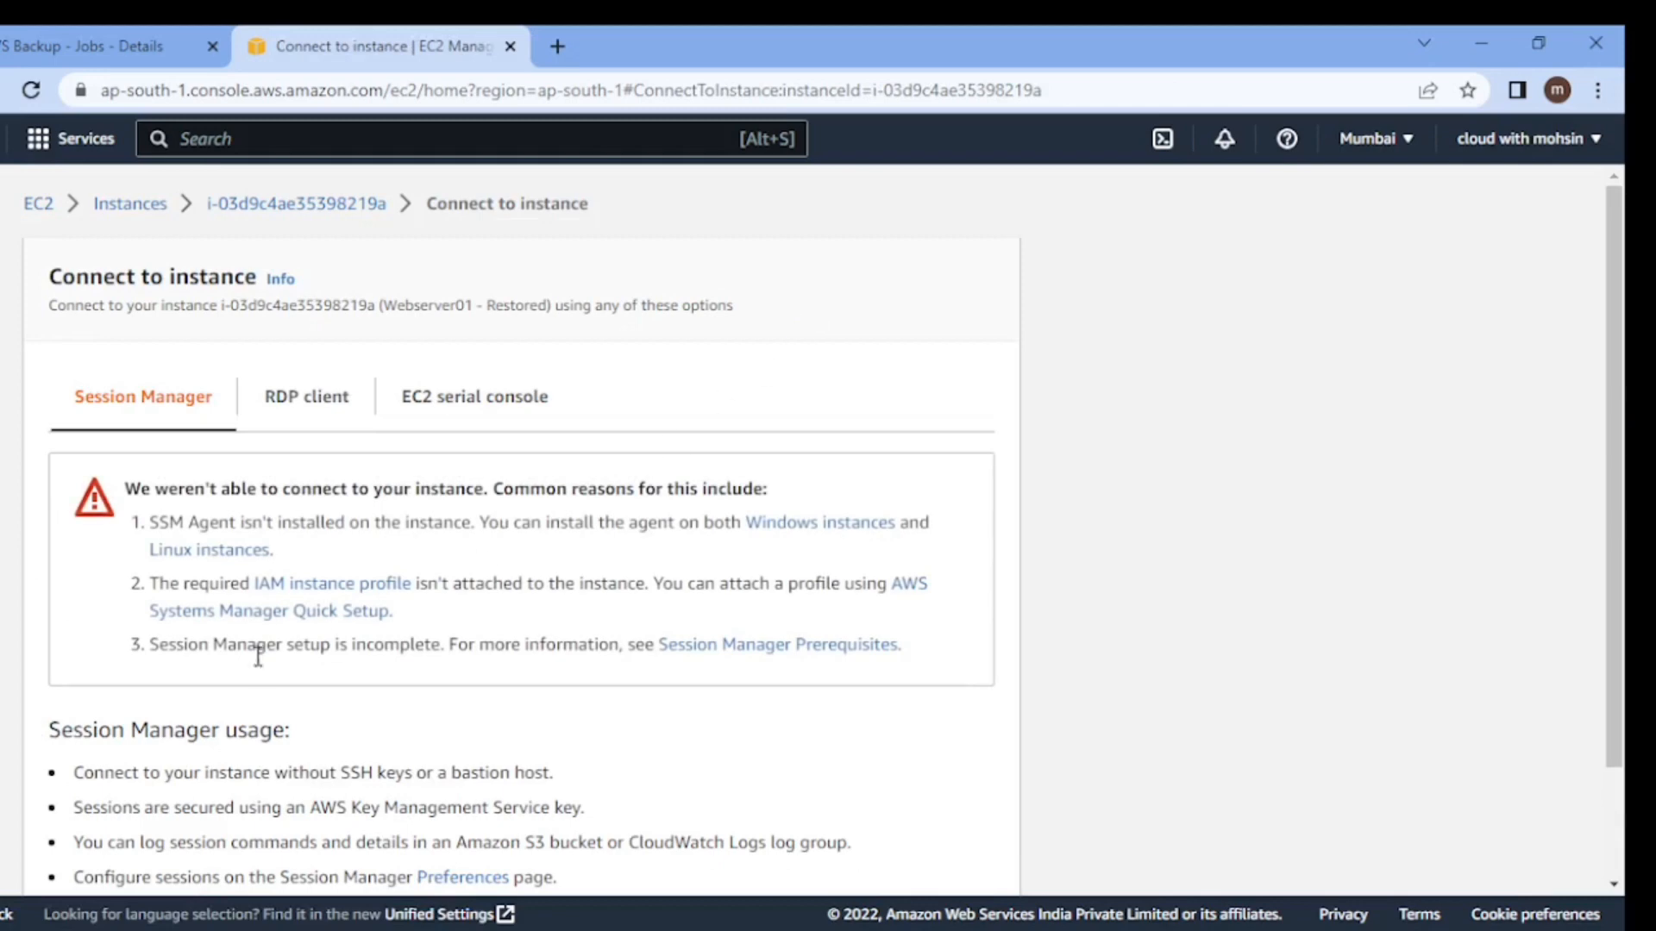
scroll(257, 655, down, 2)
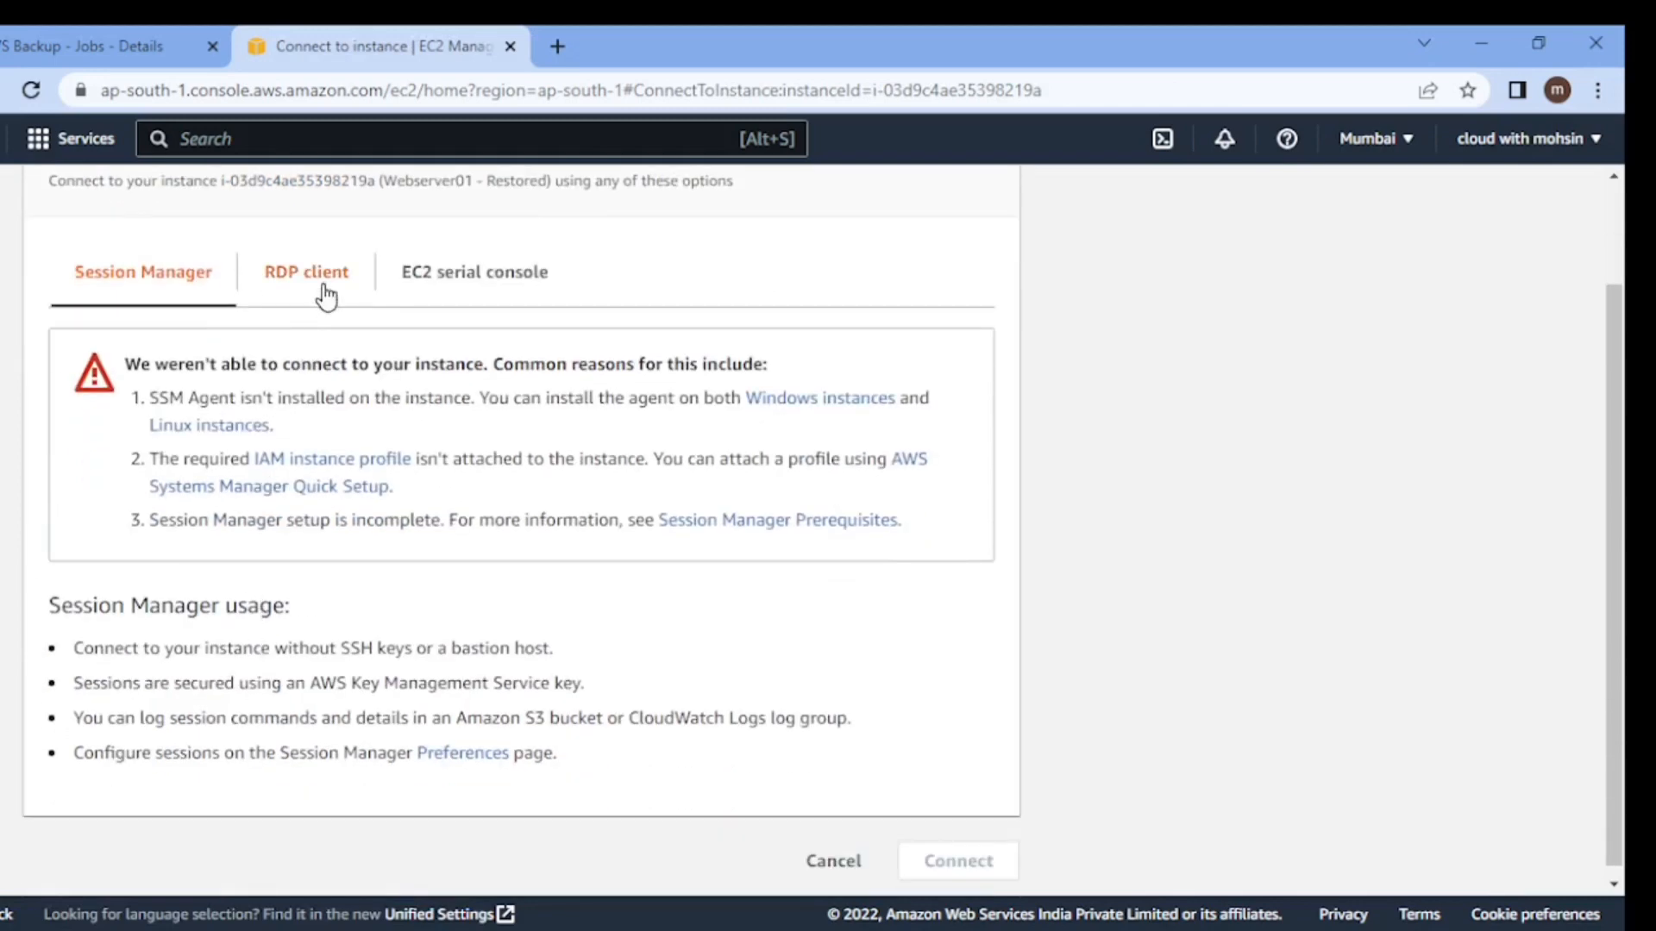
click(324, 291)
scroll(425, 584, down, 3)
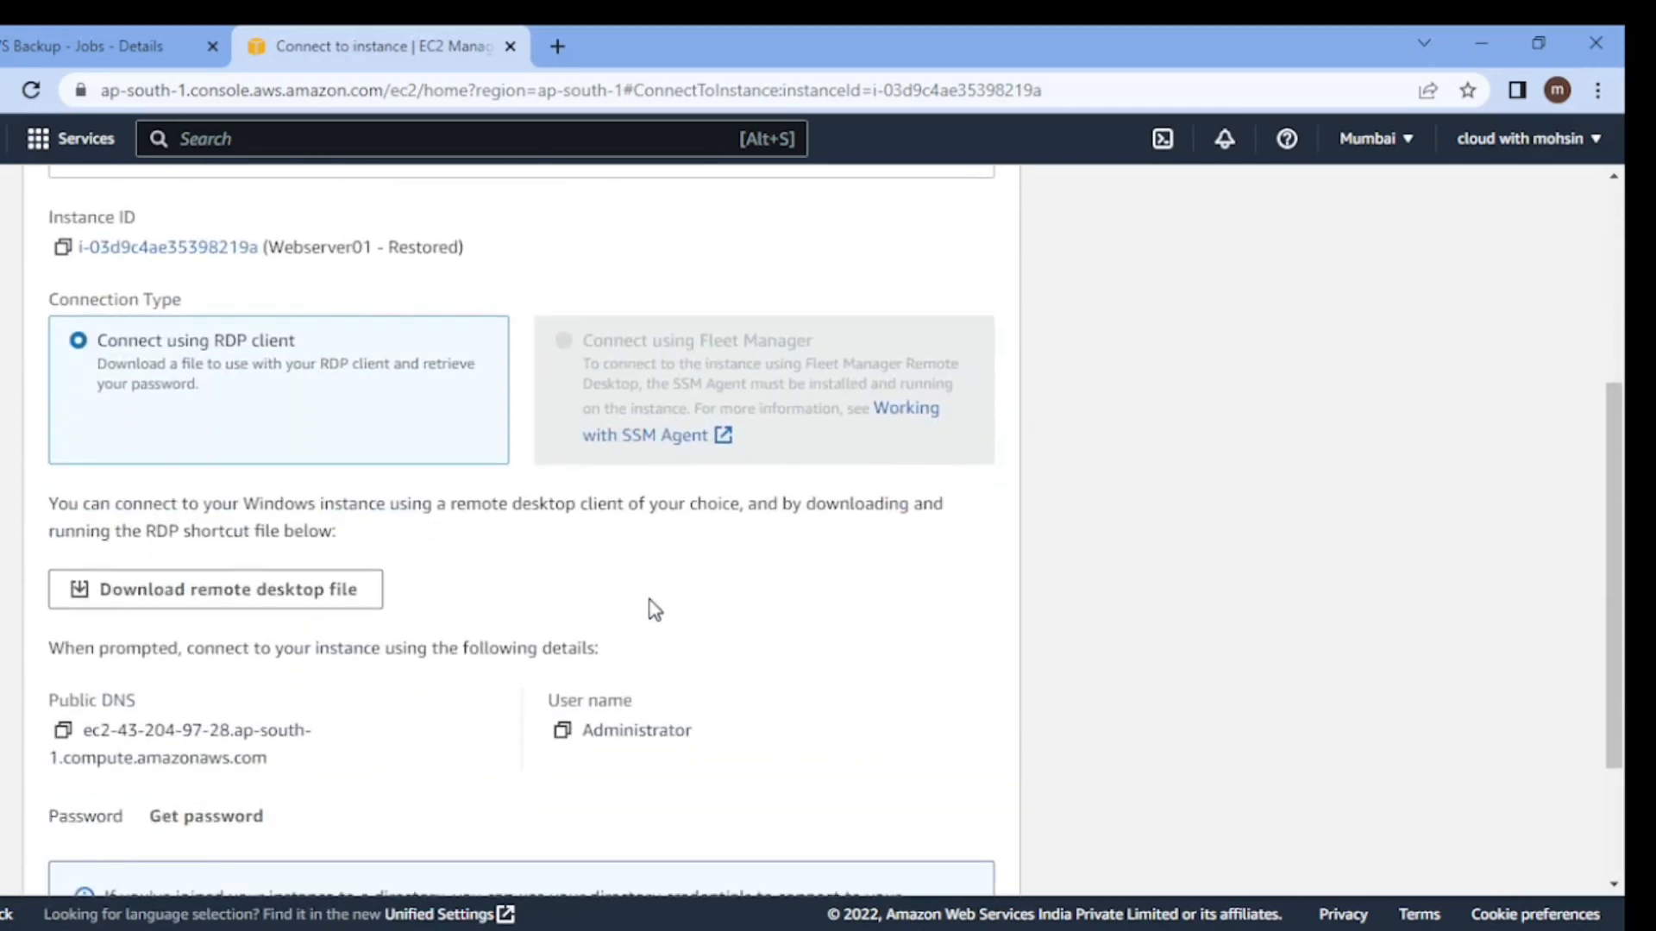
scroll(653, 608, down, 2)
click(268, 473)
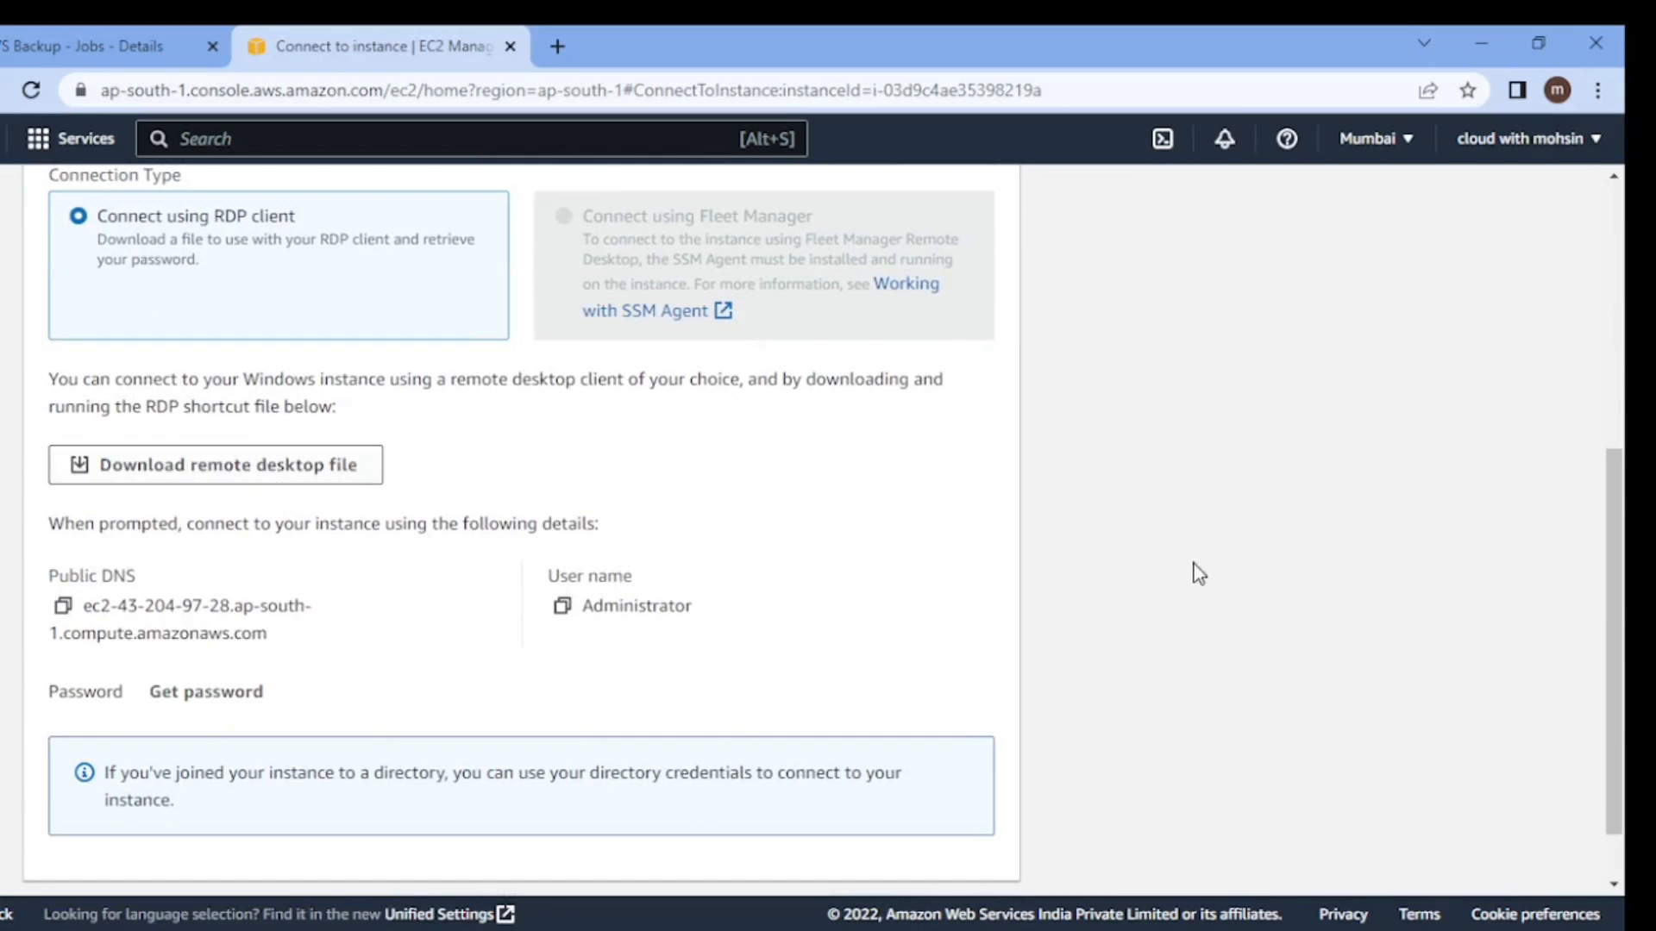
Launch the downloaded remote desktop connection, view the account choices in its credentials prompt, and dismiss the prompt.
click(76, 912)
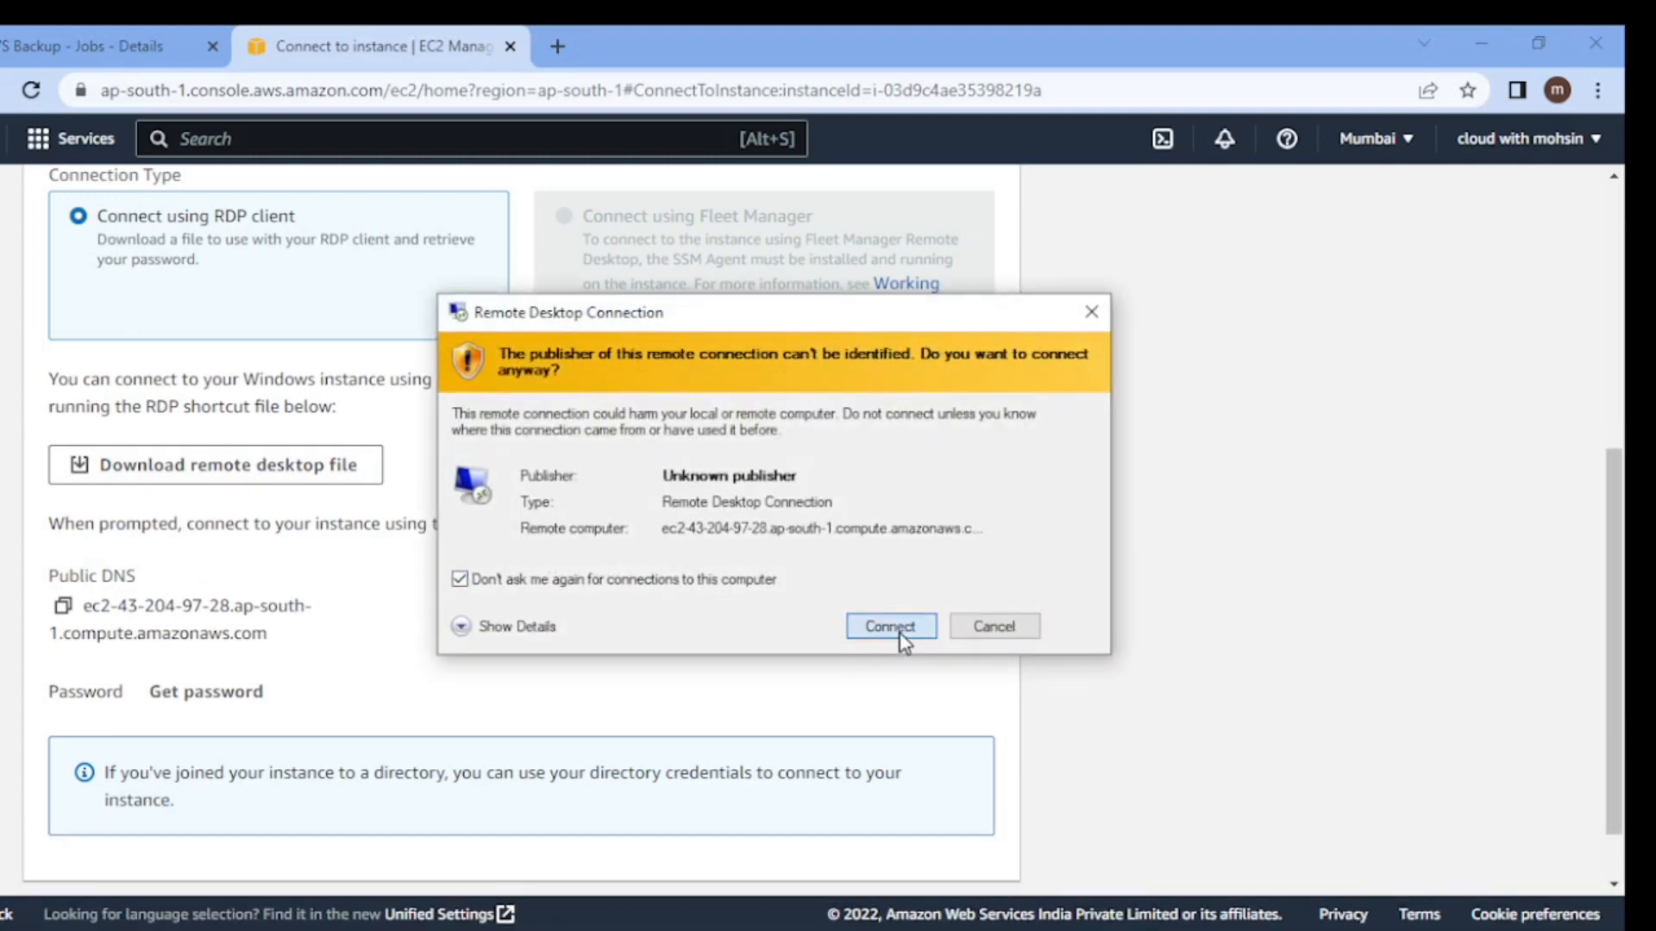
click(893, 628)
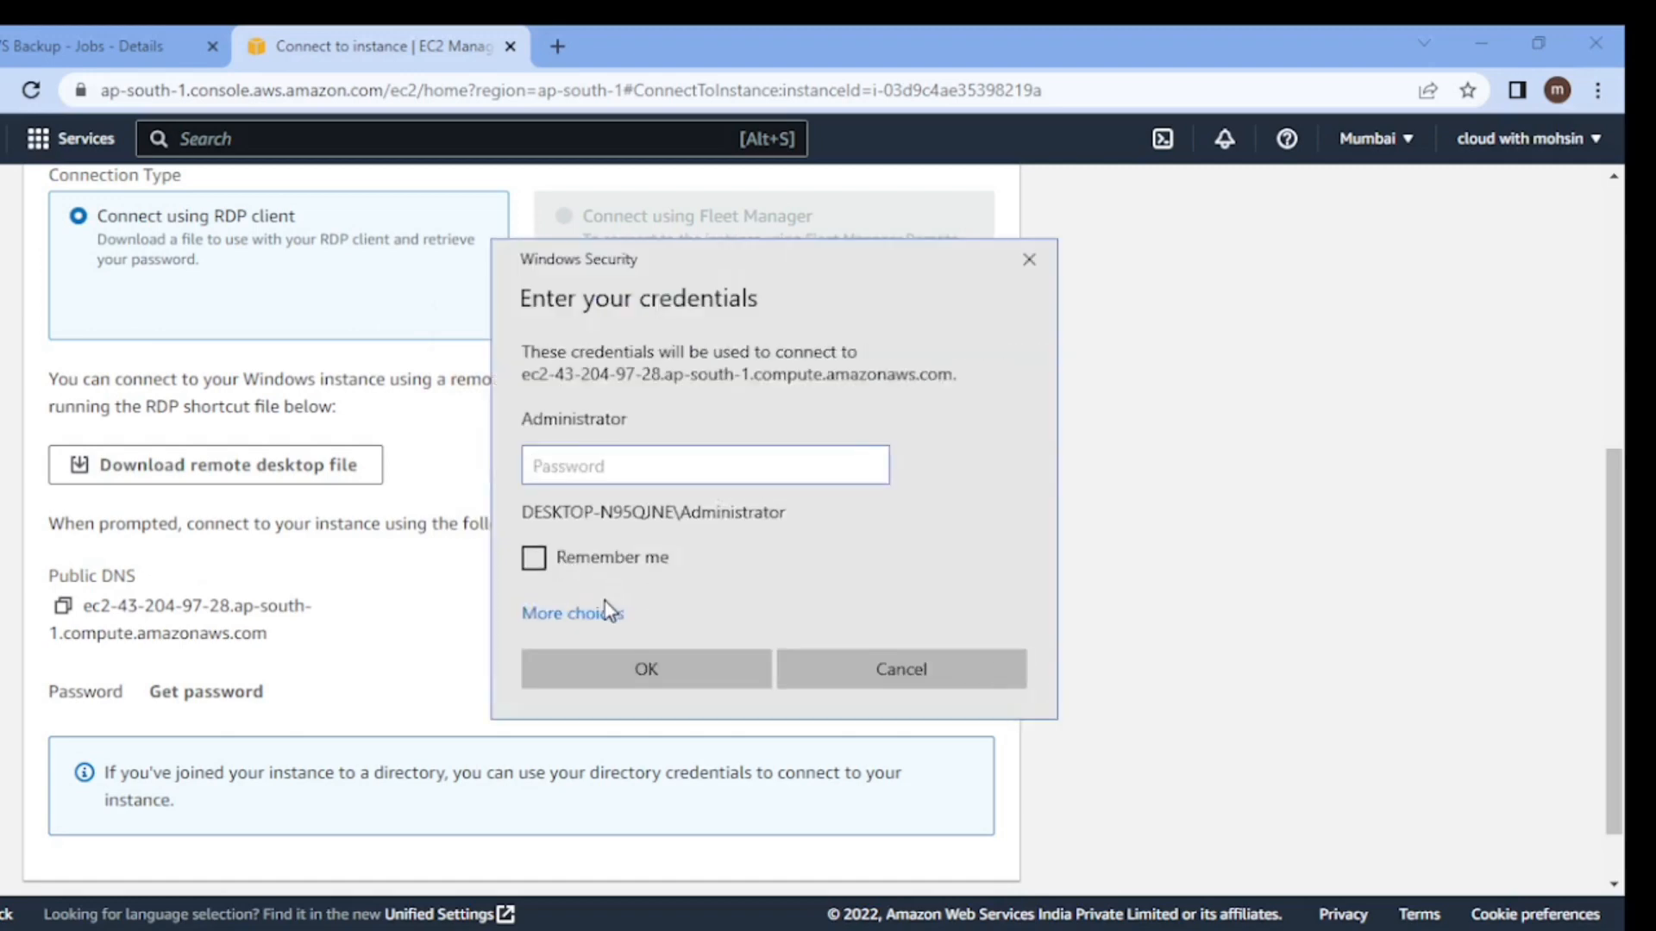
click(606, 615)
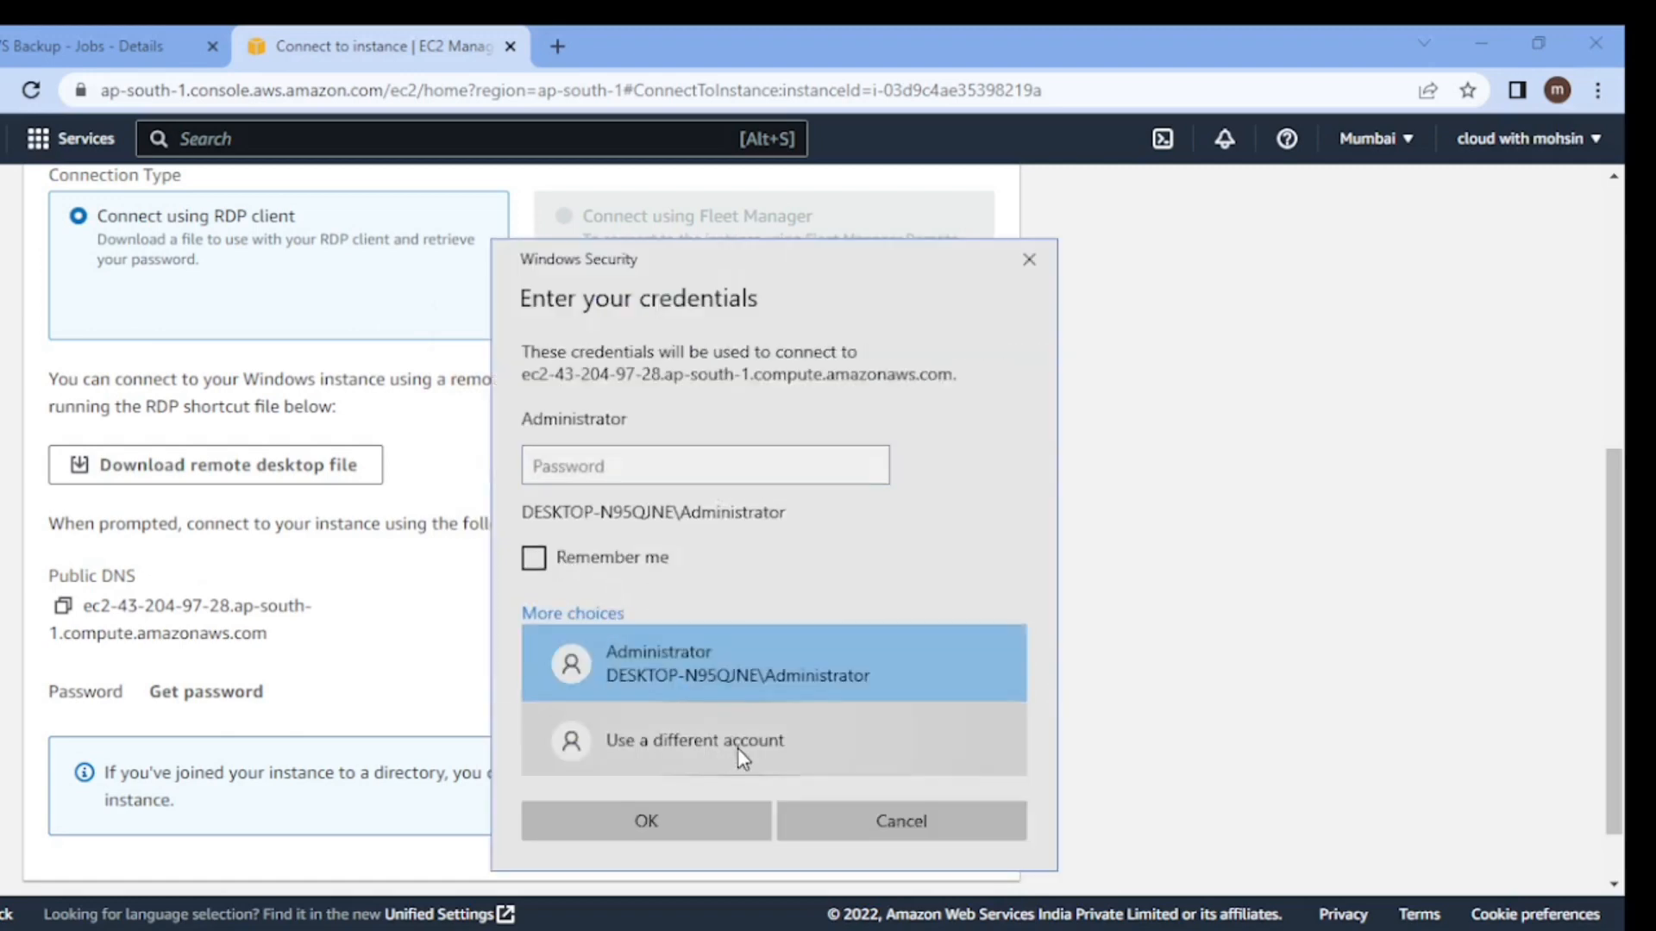
click(600, 455)
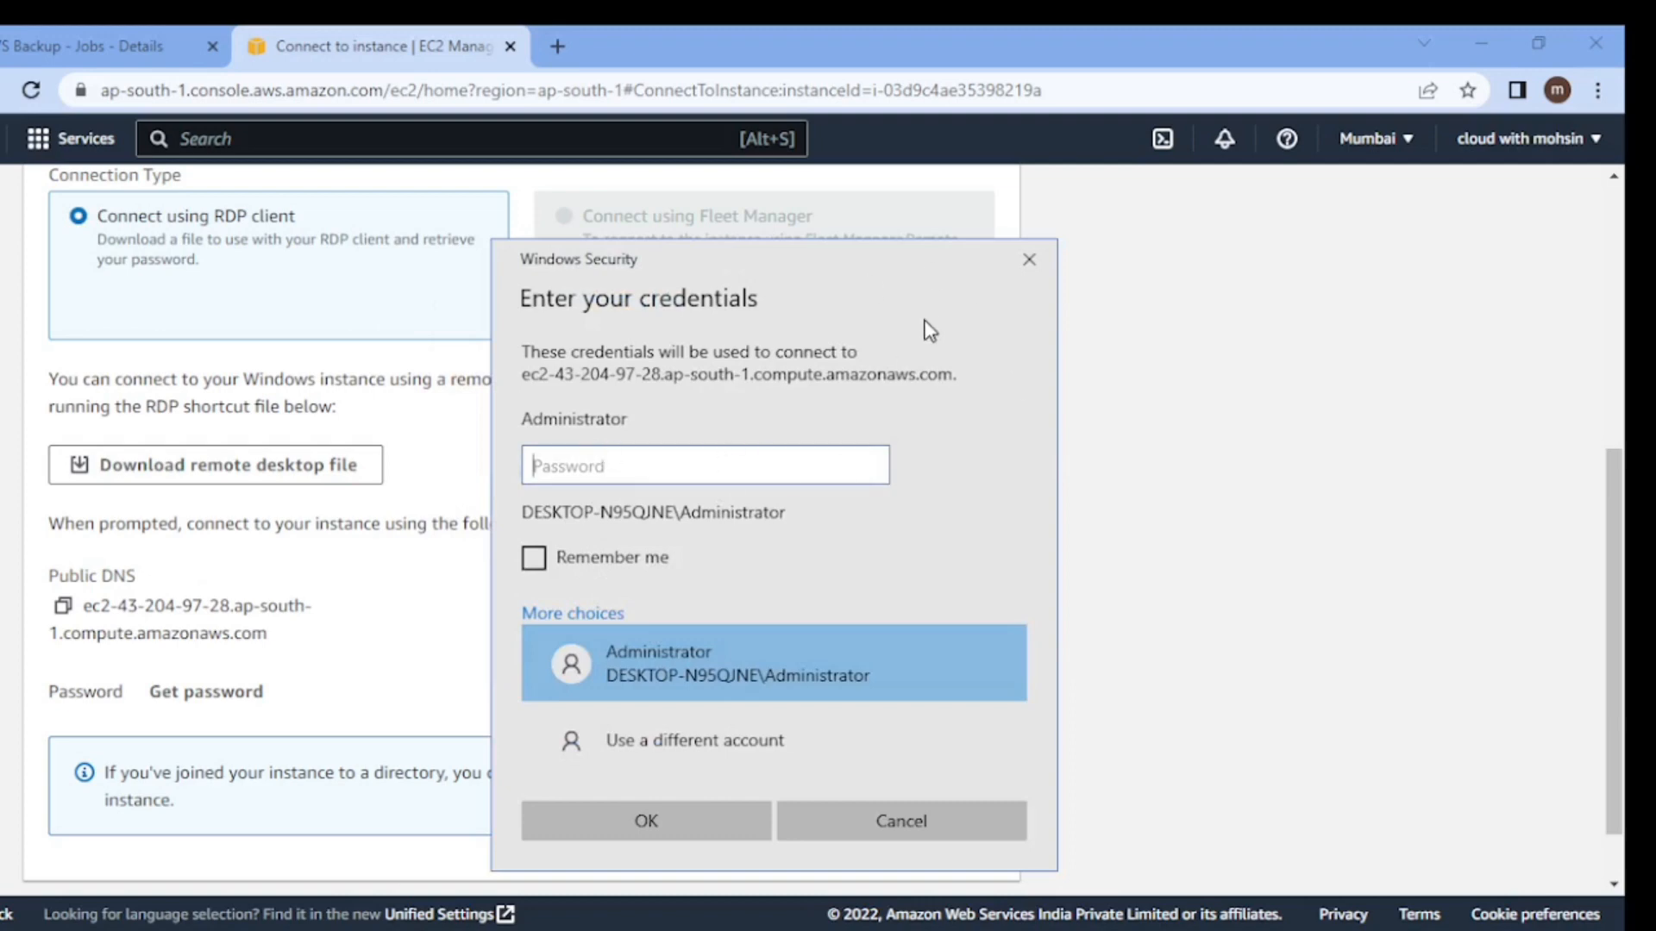
click(1027, 260)
Return to the instance list, select Webserver01 - Restored, and check whether its state options allow termination.
scroll(510, 639, up, 5)
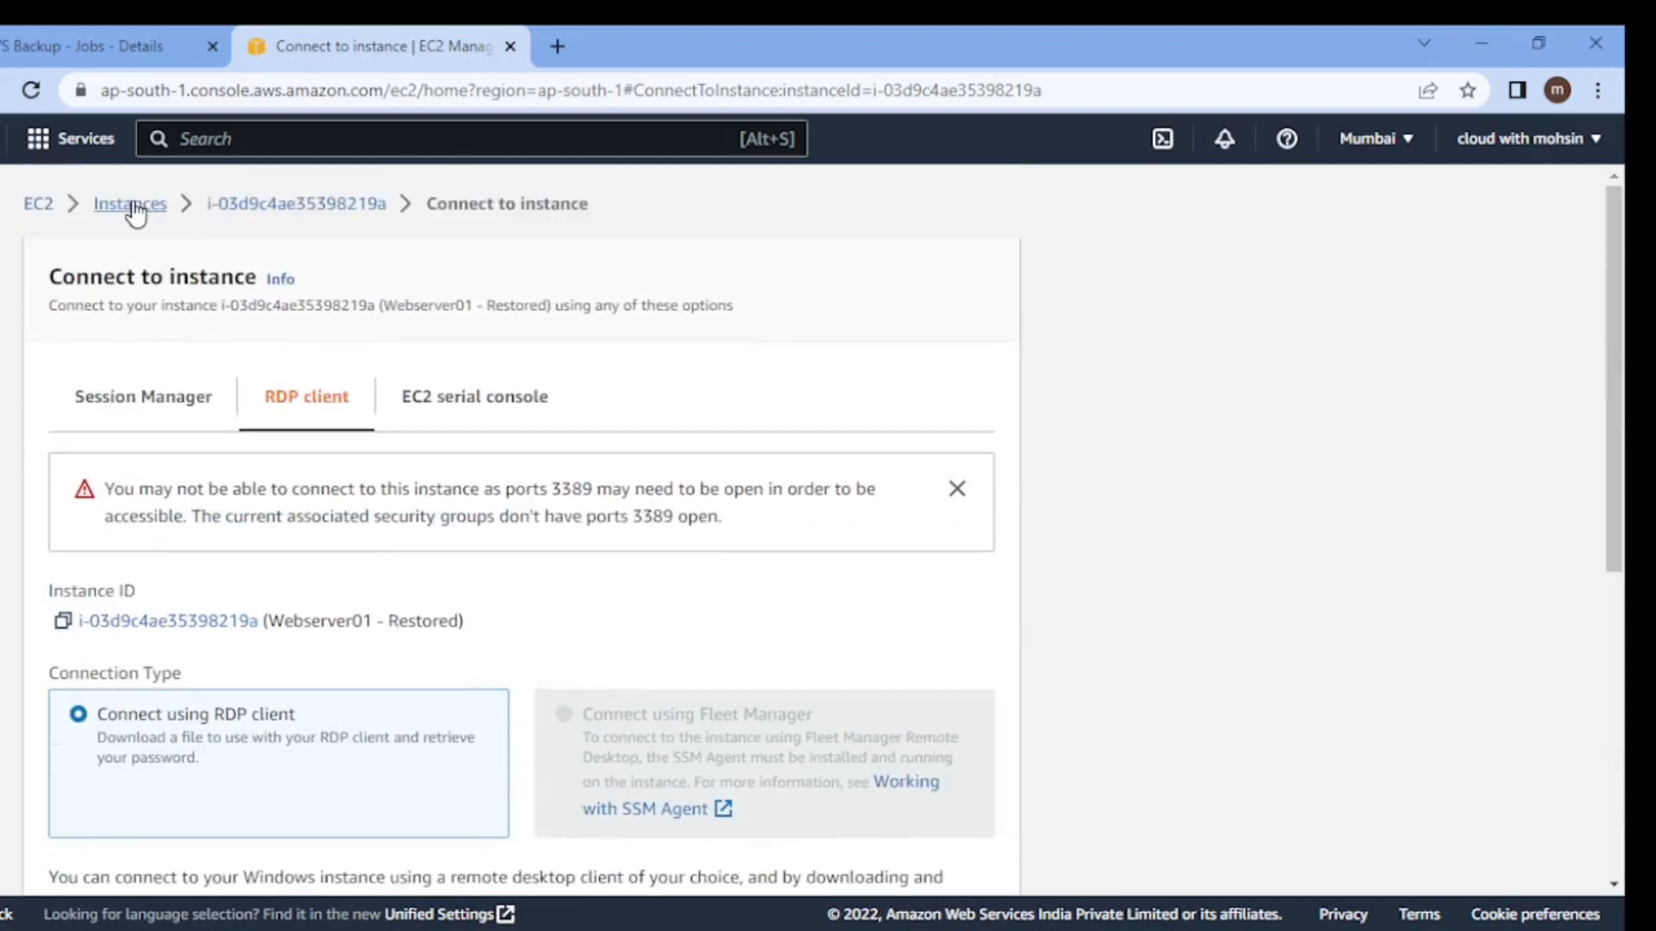
click(129, 203)
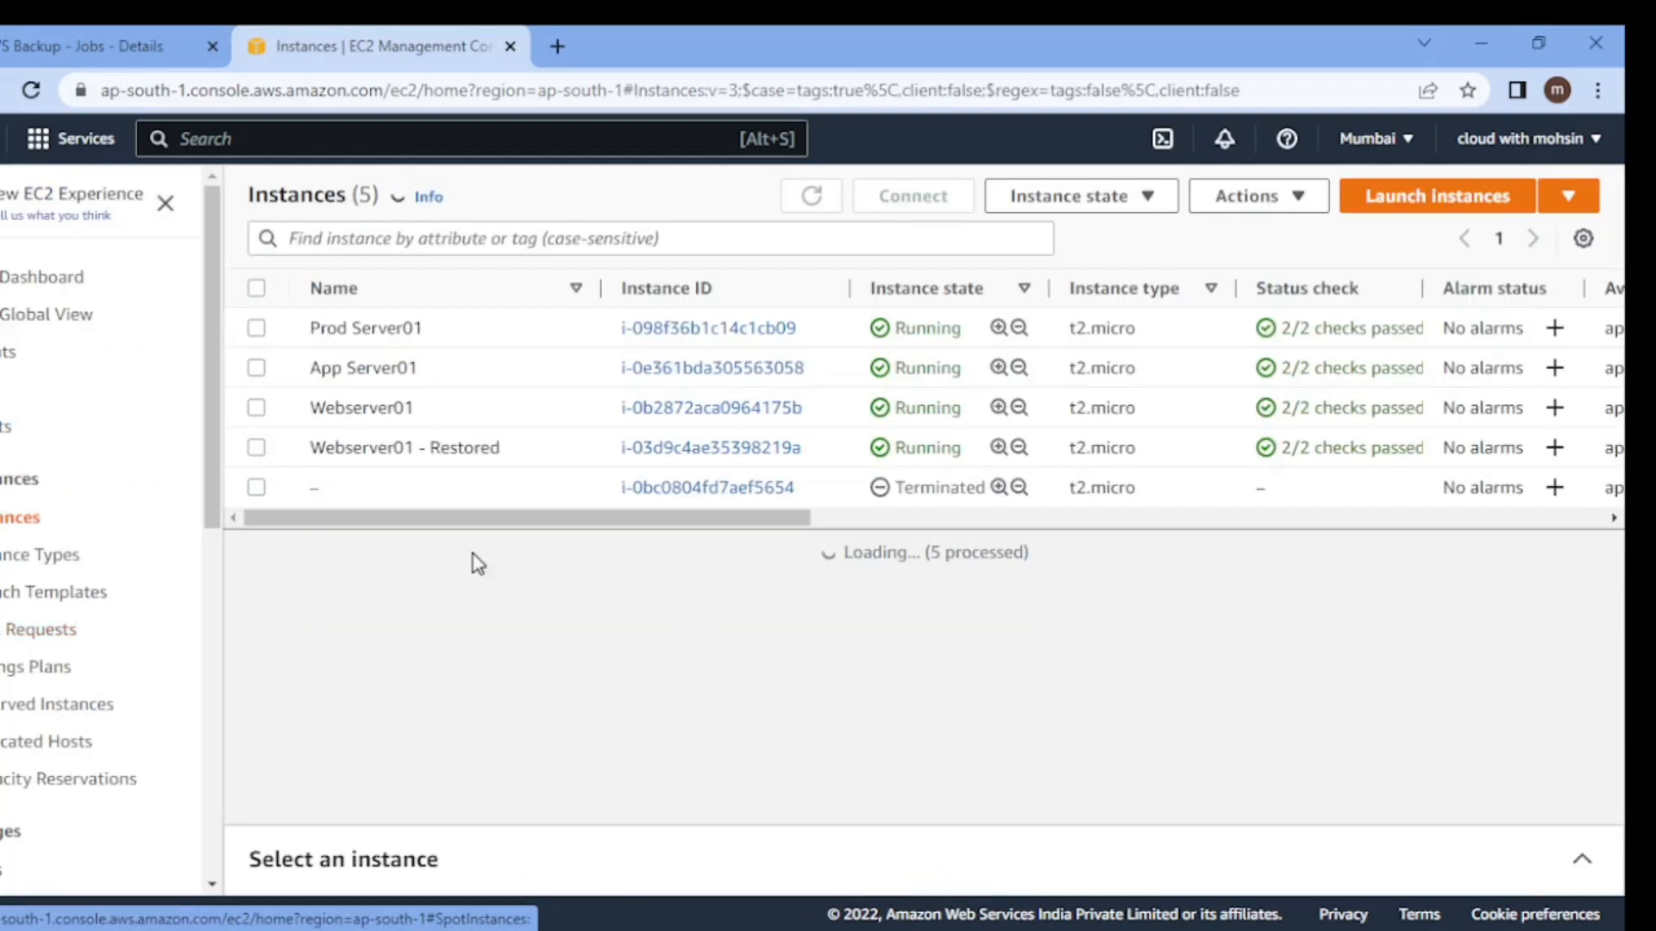
click(256, 448)
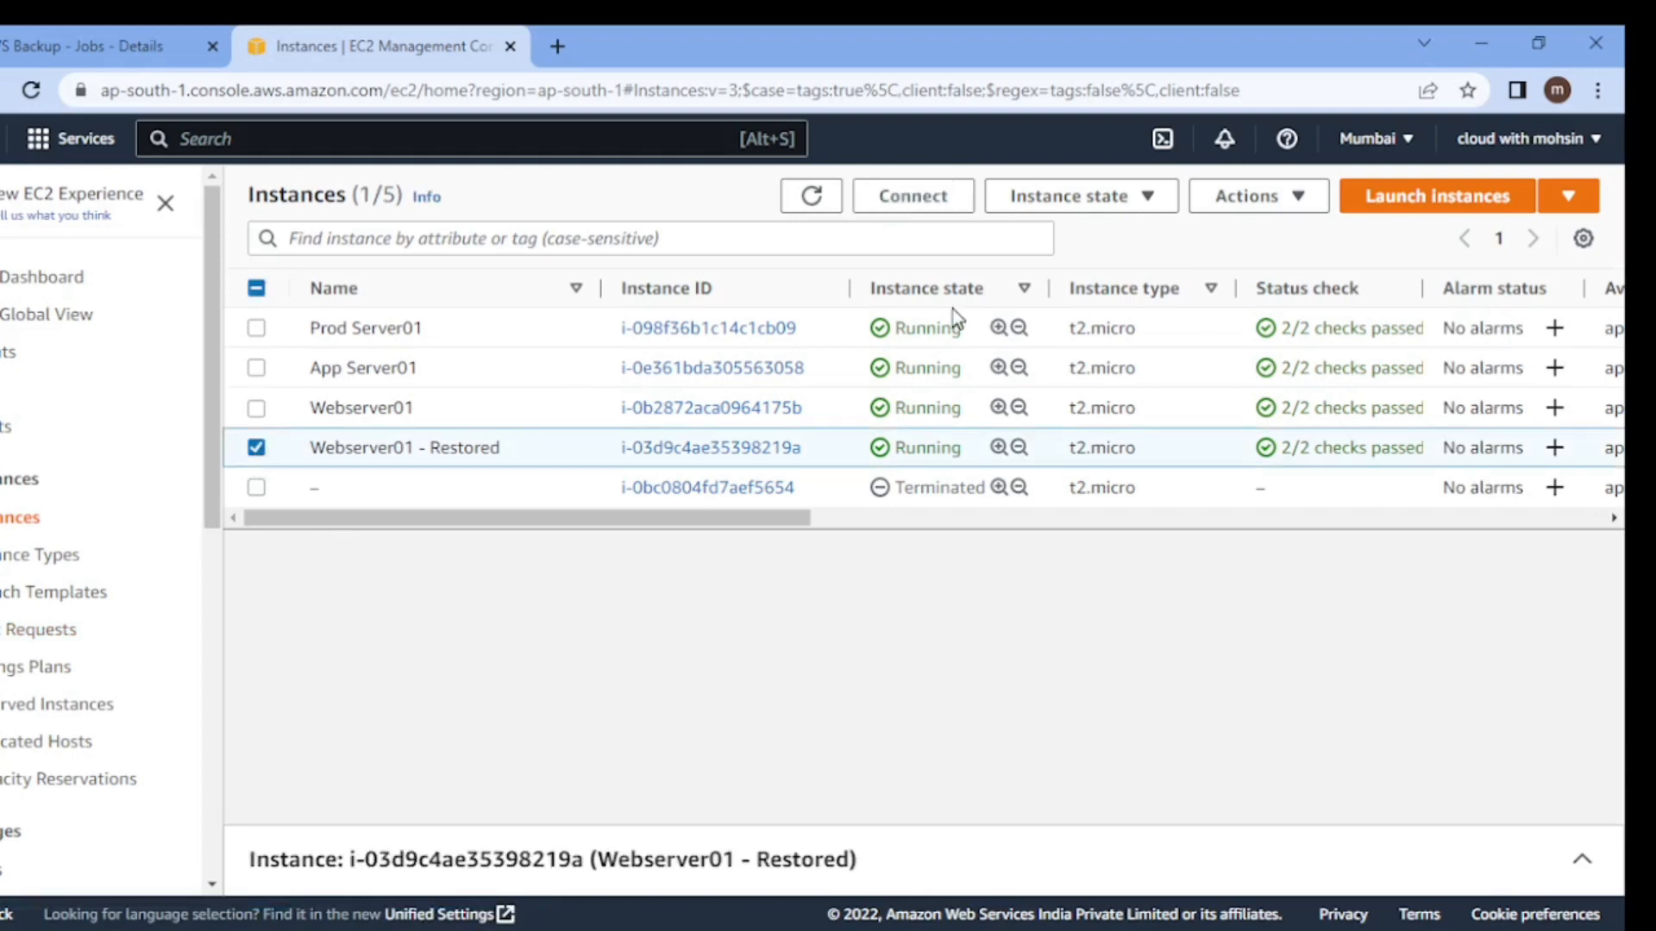
click(1128, 203)
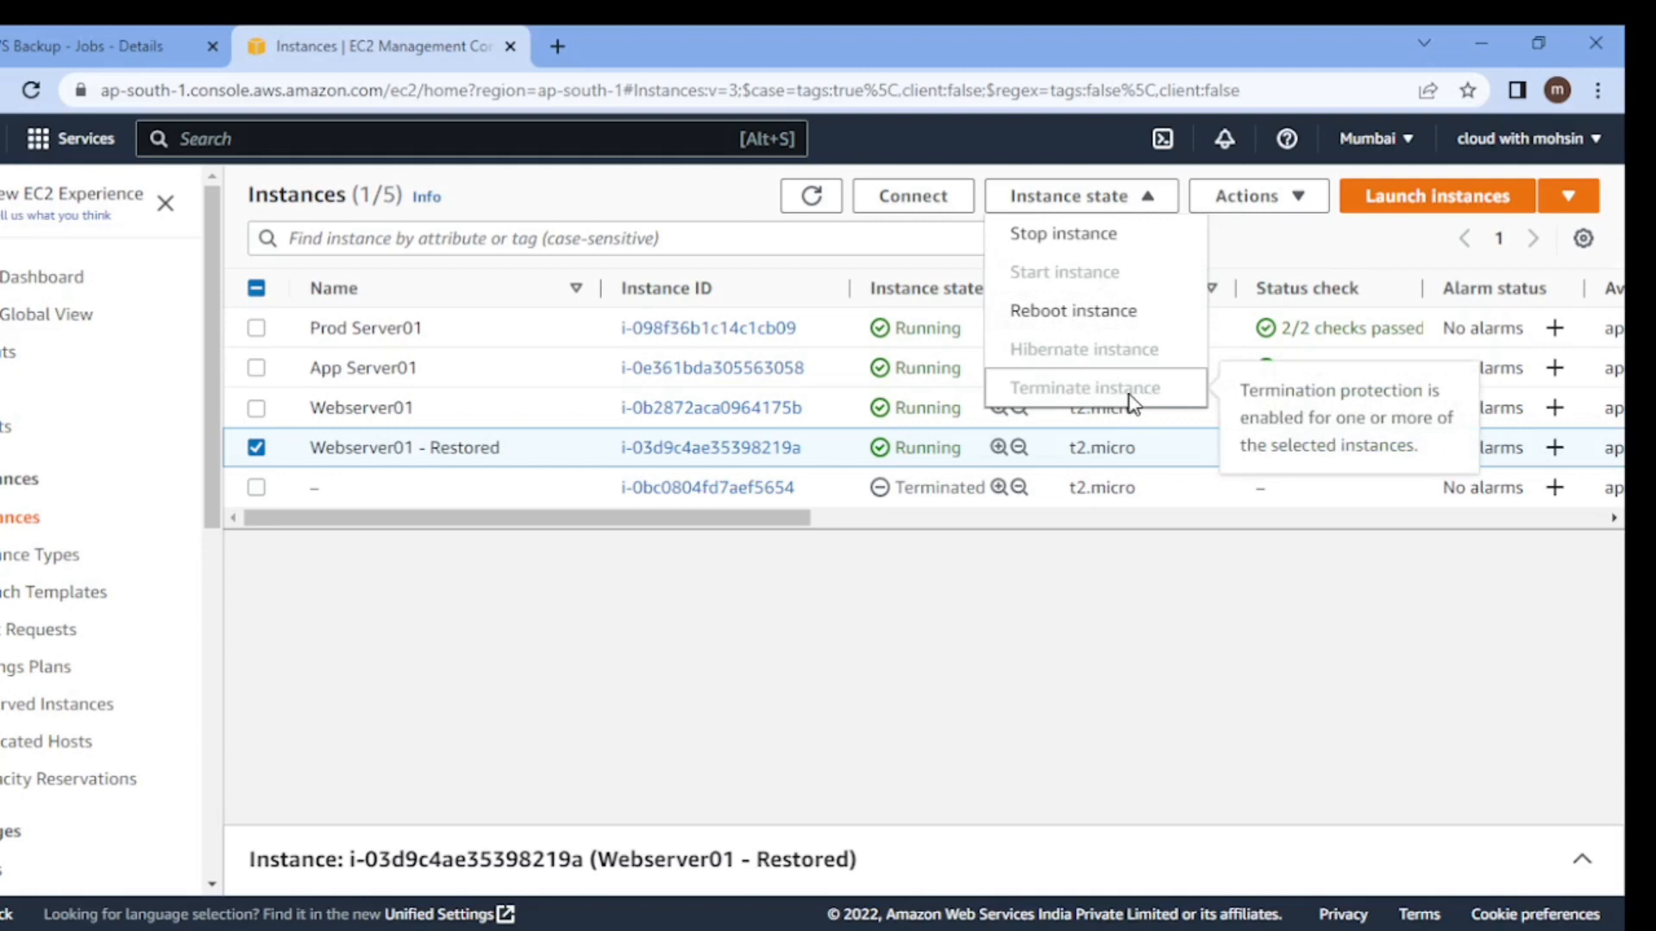
click(623, 636)
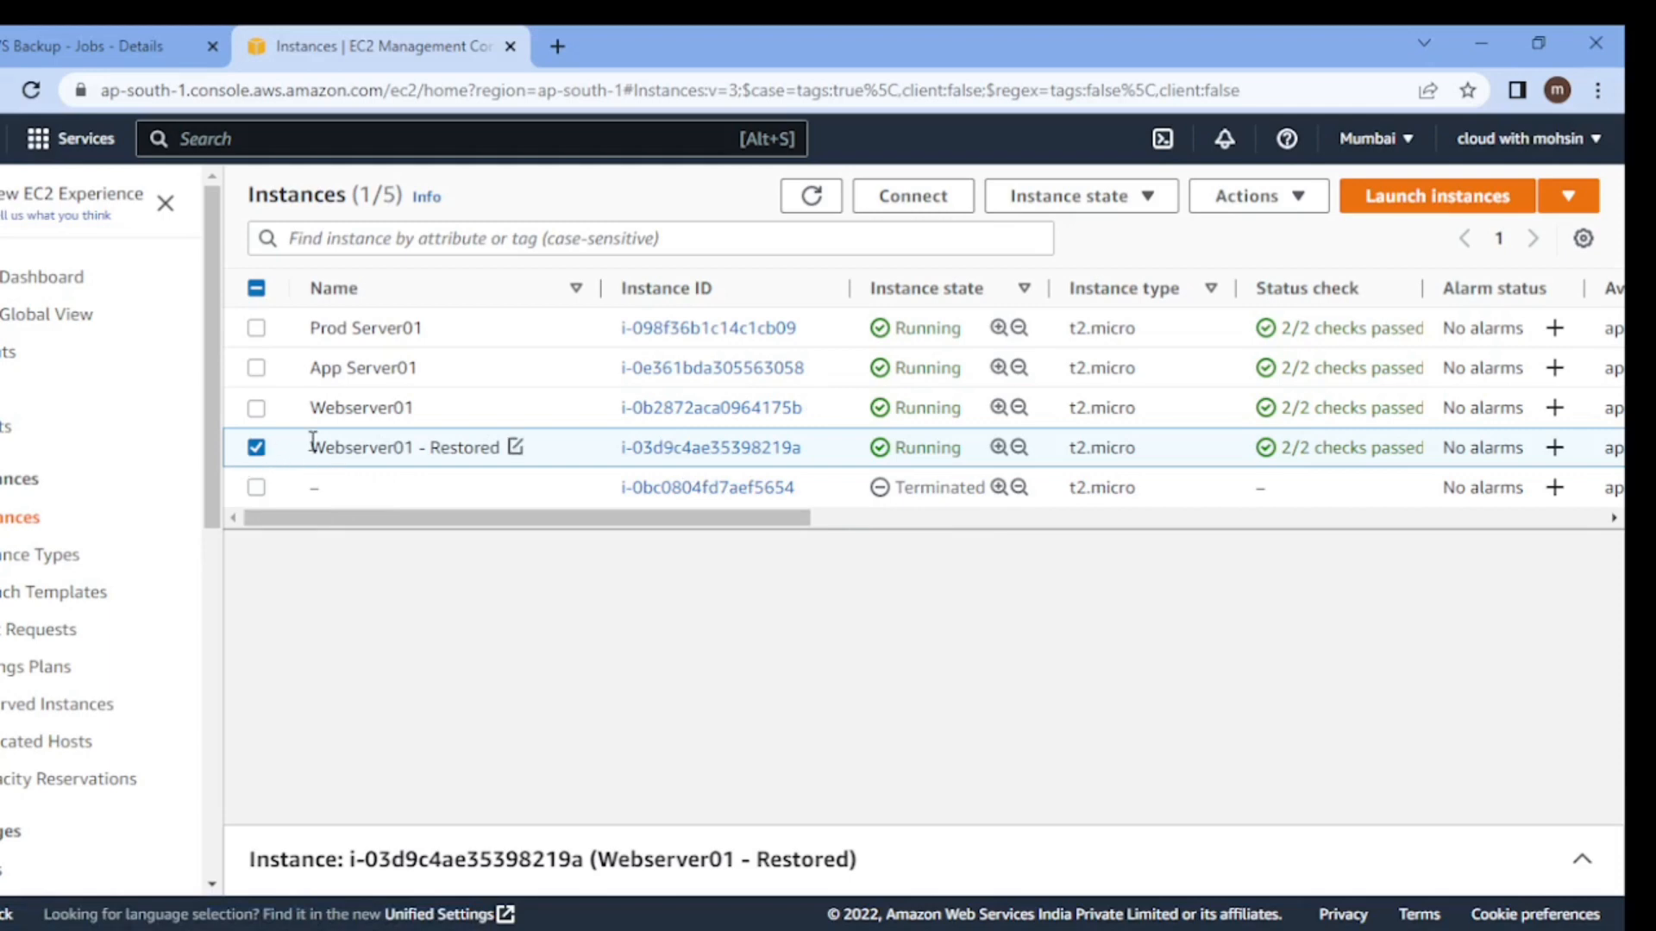
Disable termination protection for Webserver01 - Restored, save the change, and dismiss the notification.
click(1251, 207)
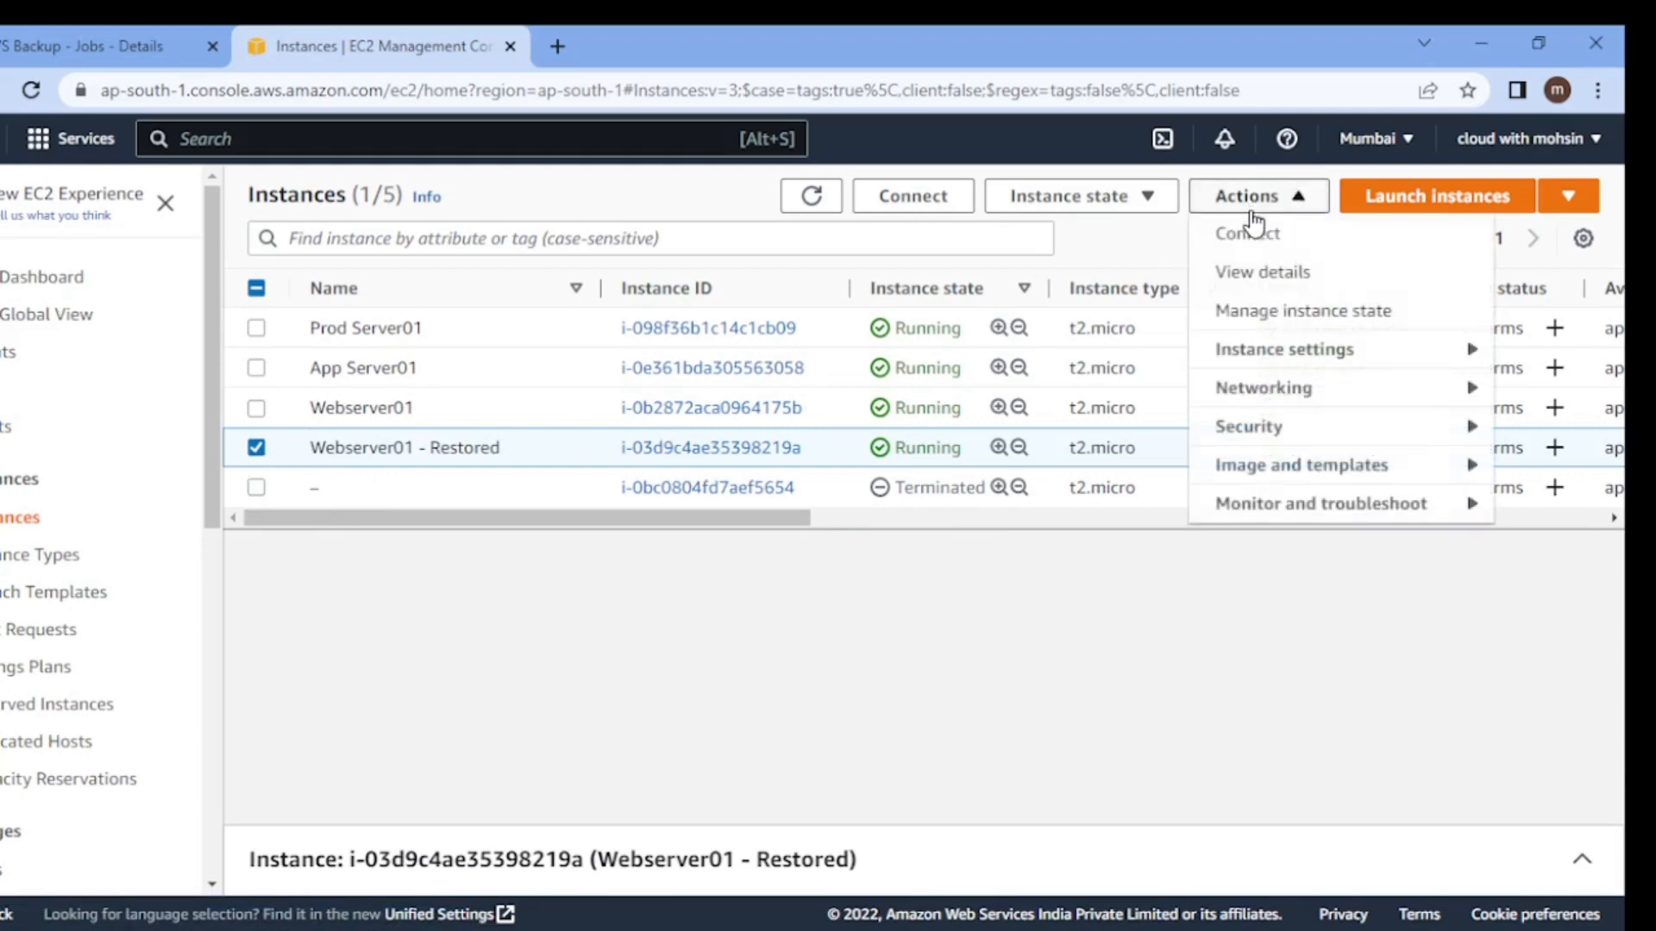
click(1272, 349)
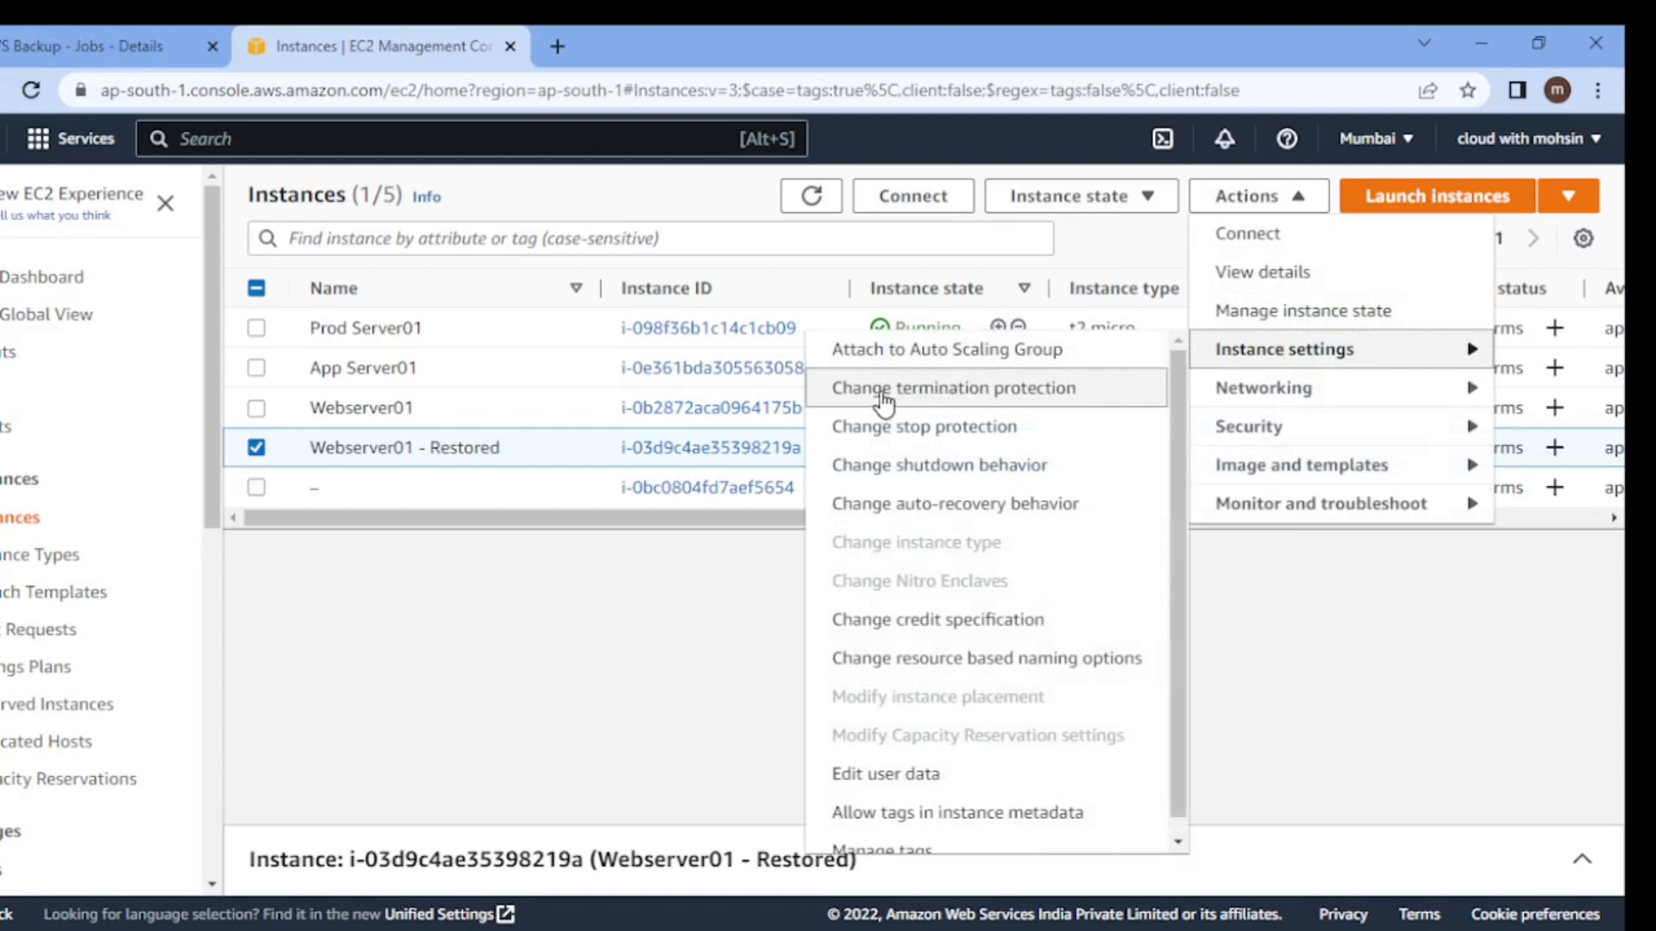
click(927, 399)
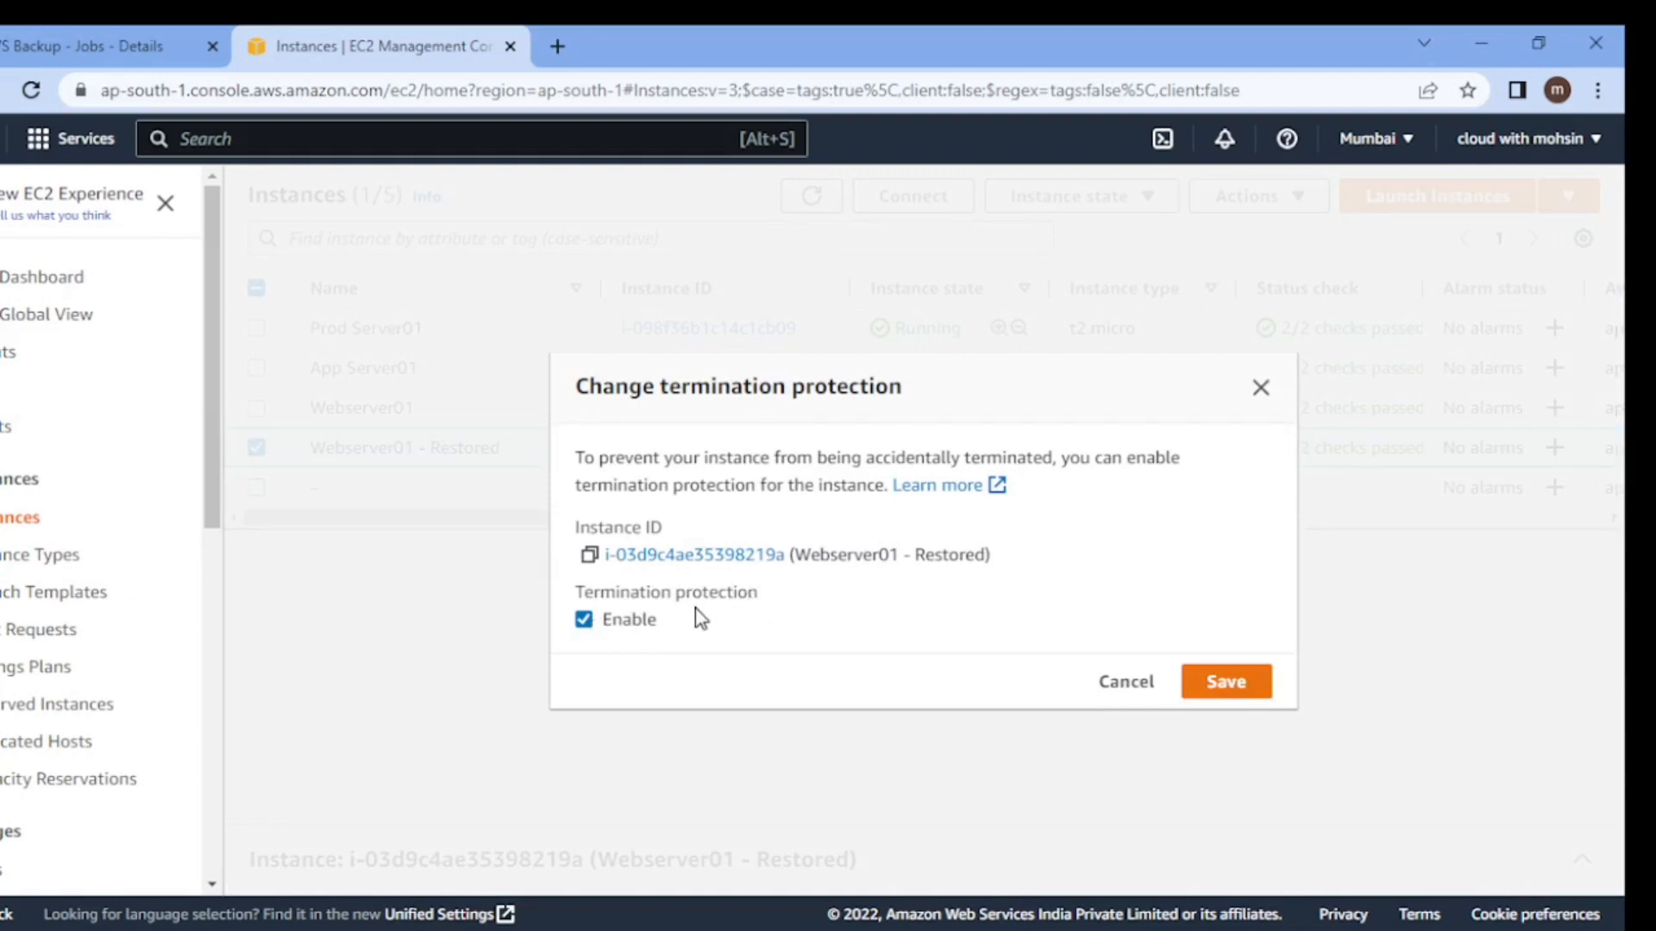
click(584, 620)
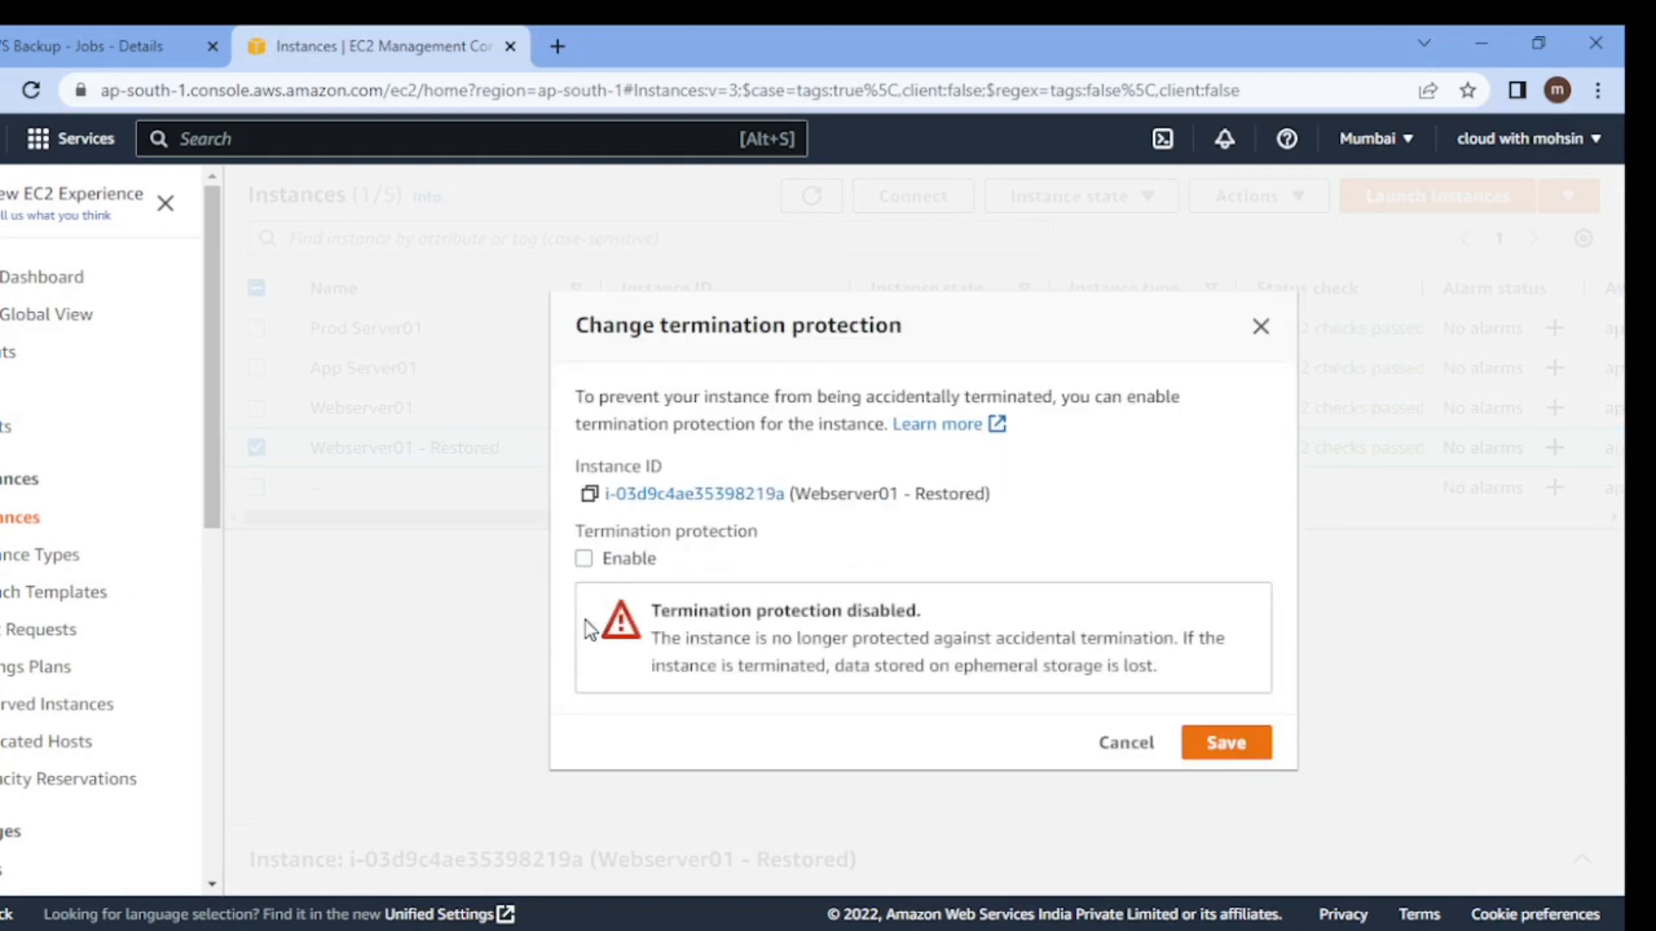
click(1219, 745)
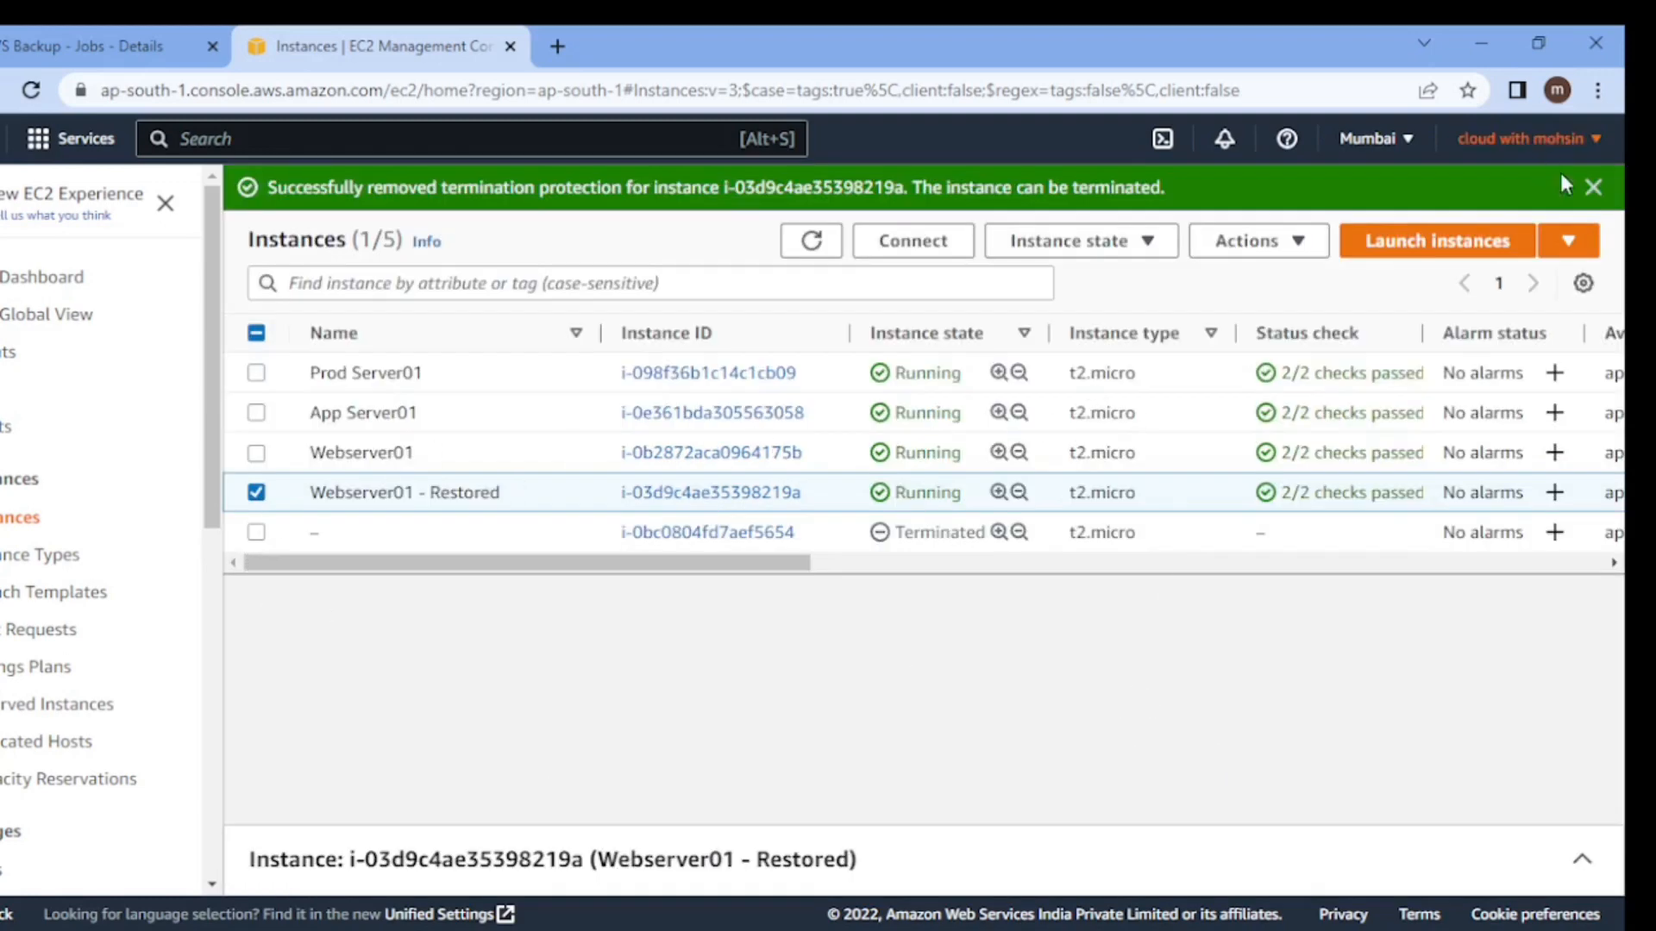
click(1593, 187)
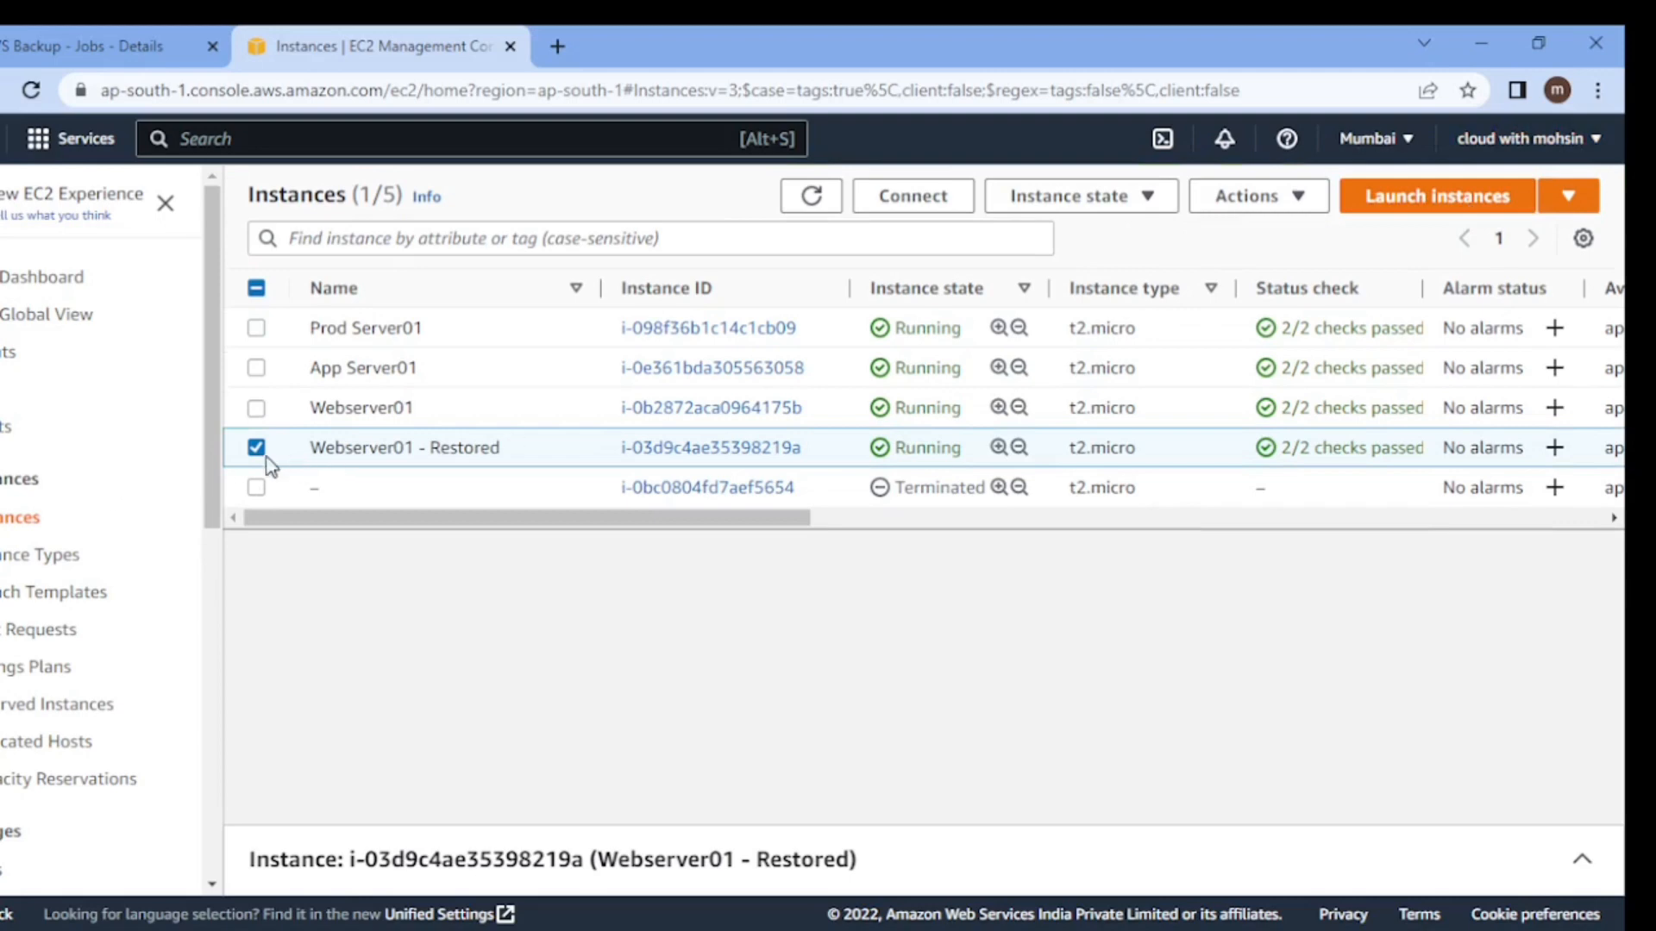
Refresh the instance list and recheck the availability of termination for Webserver01 - Restored, then clear its selection.
click(1084, 211)
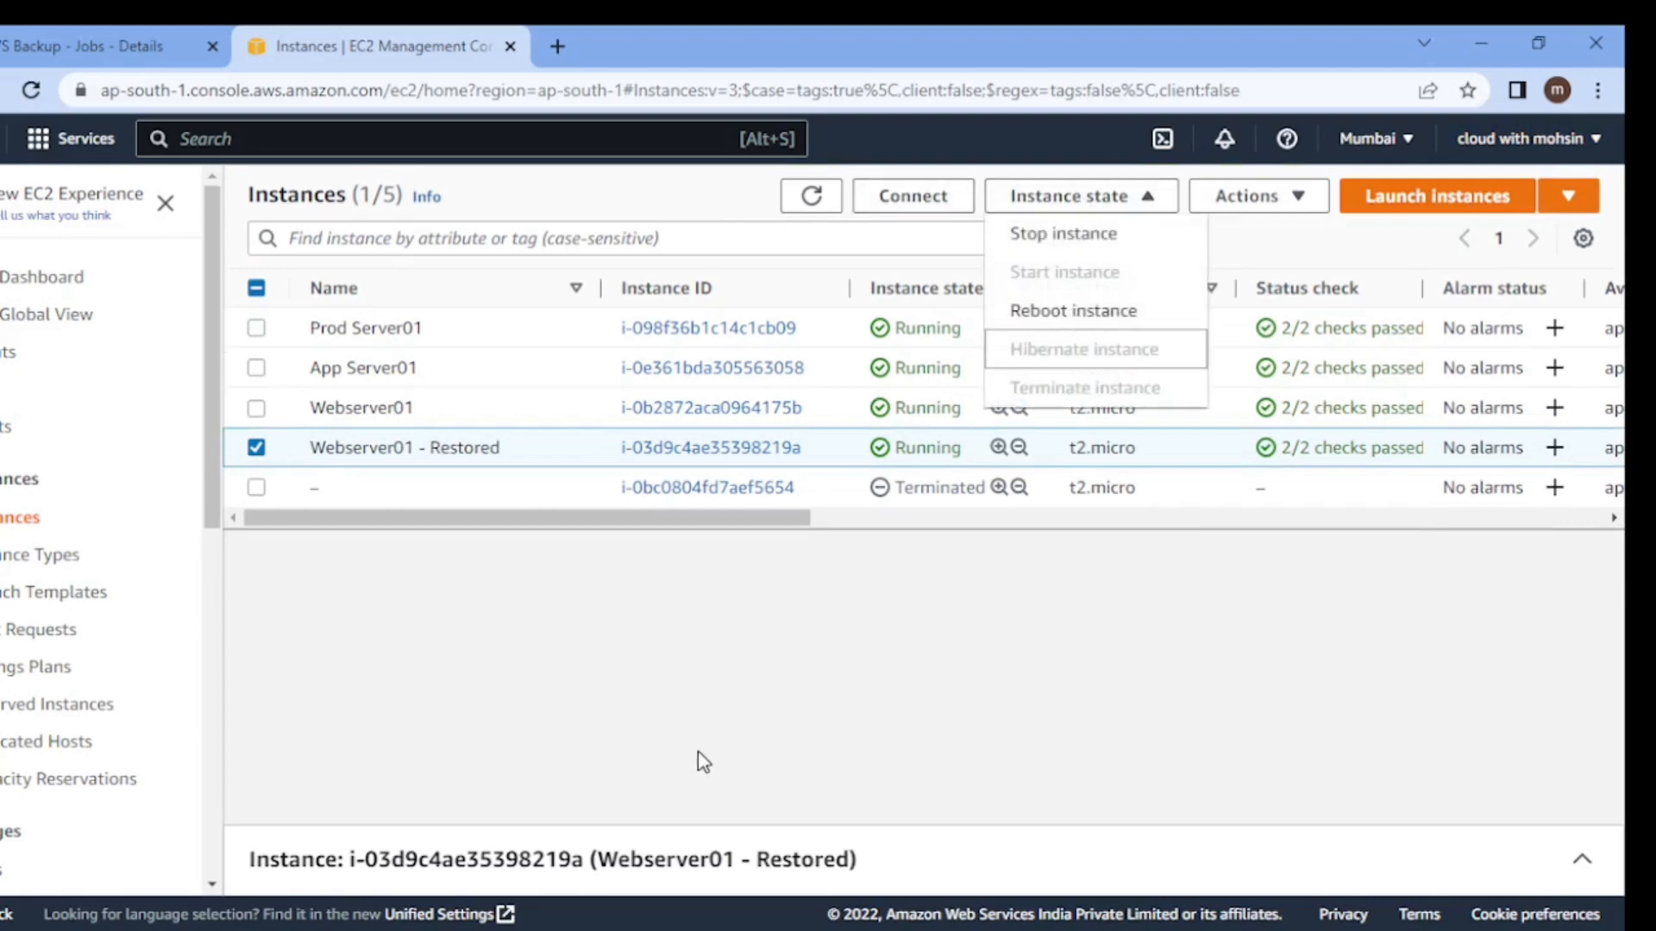
click(819, 210)
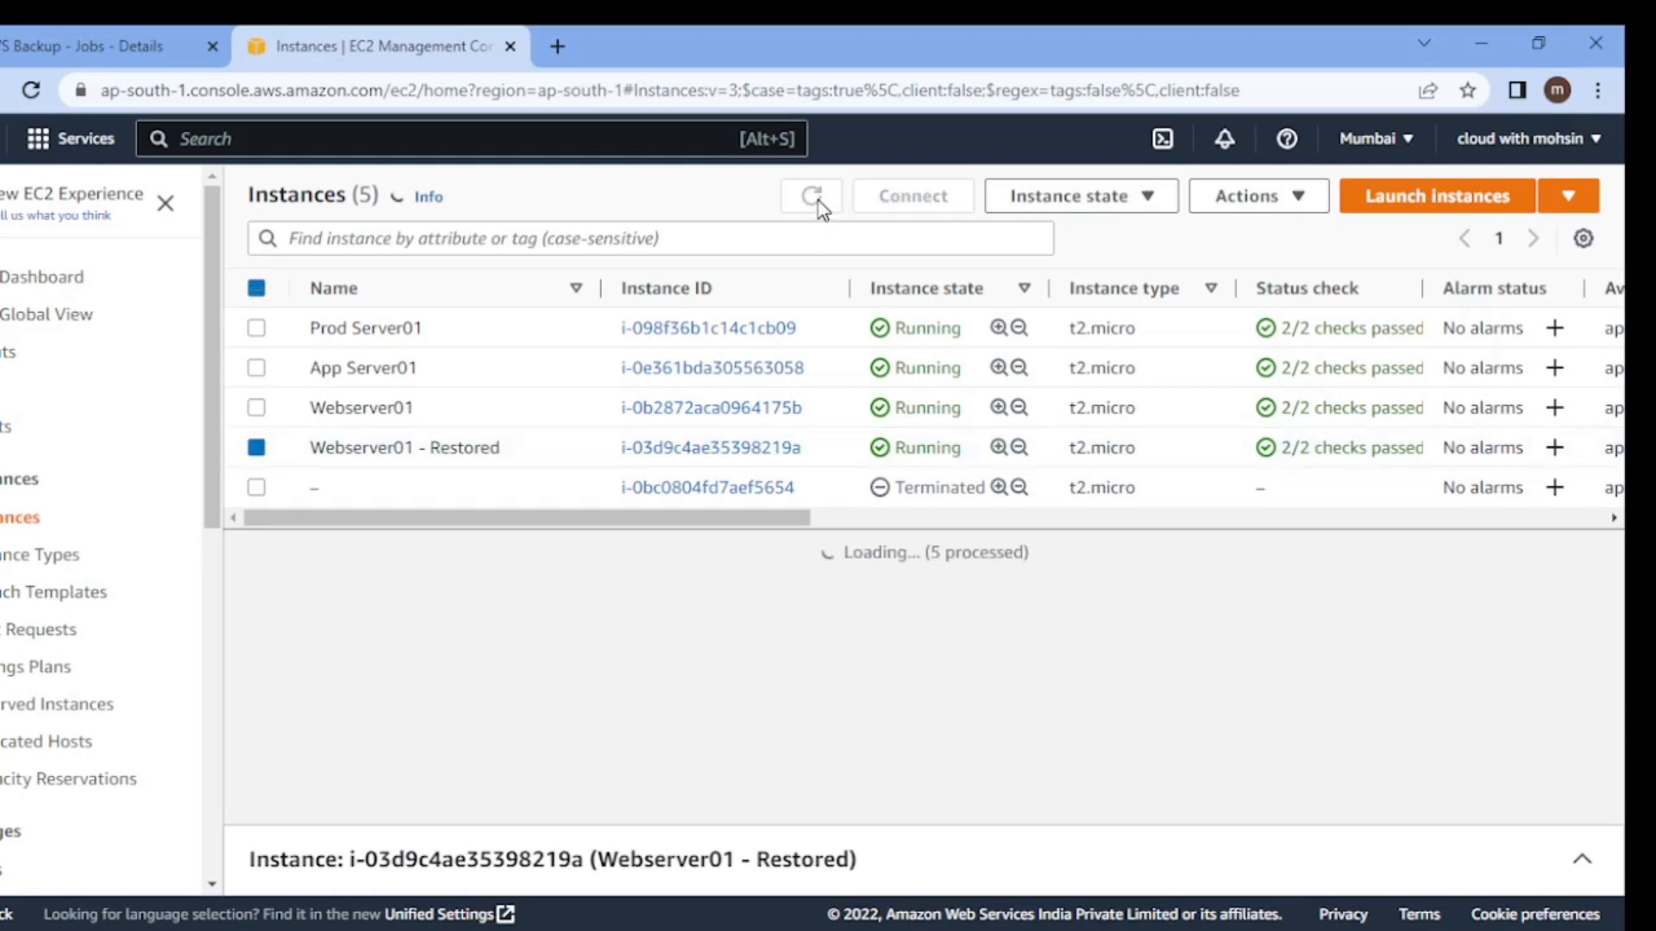
click(256, 448)
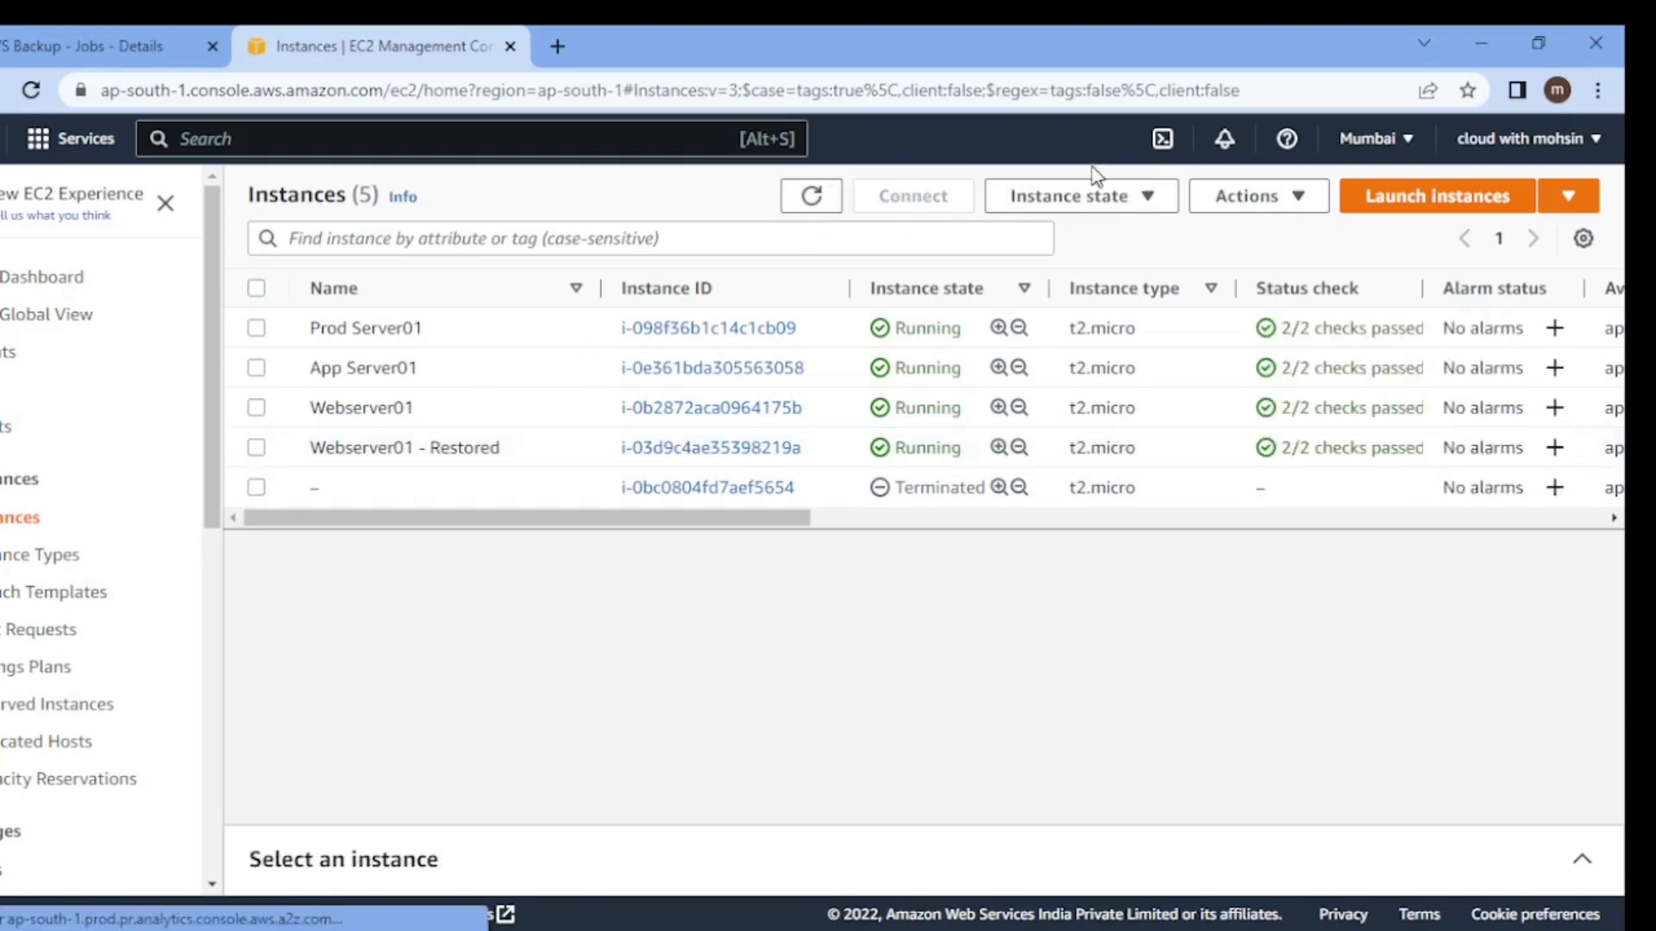
click(1088, 198)
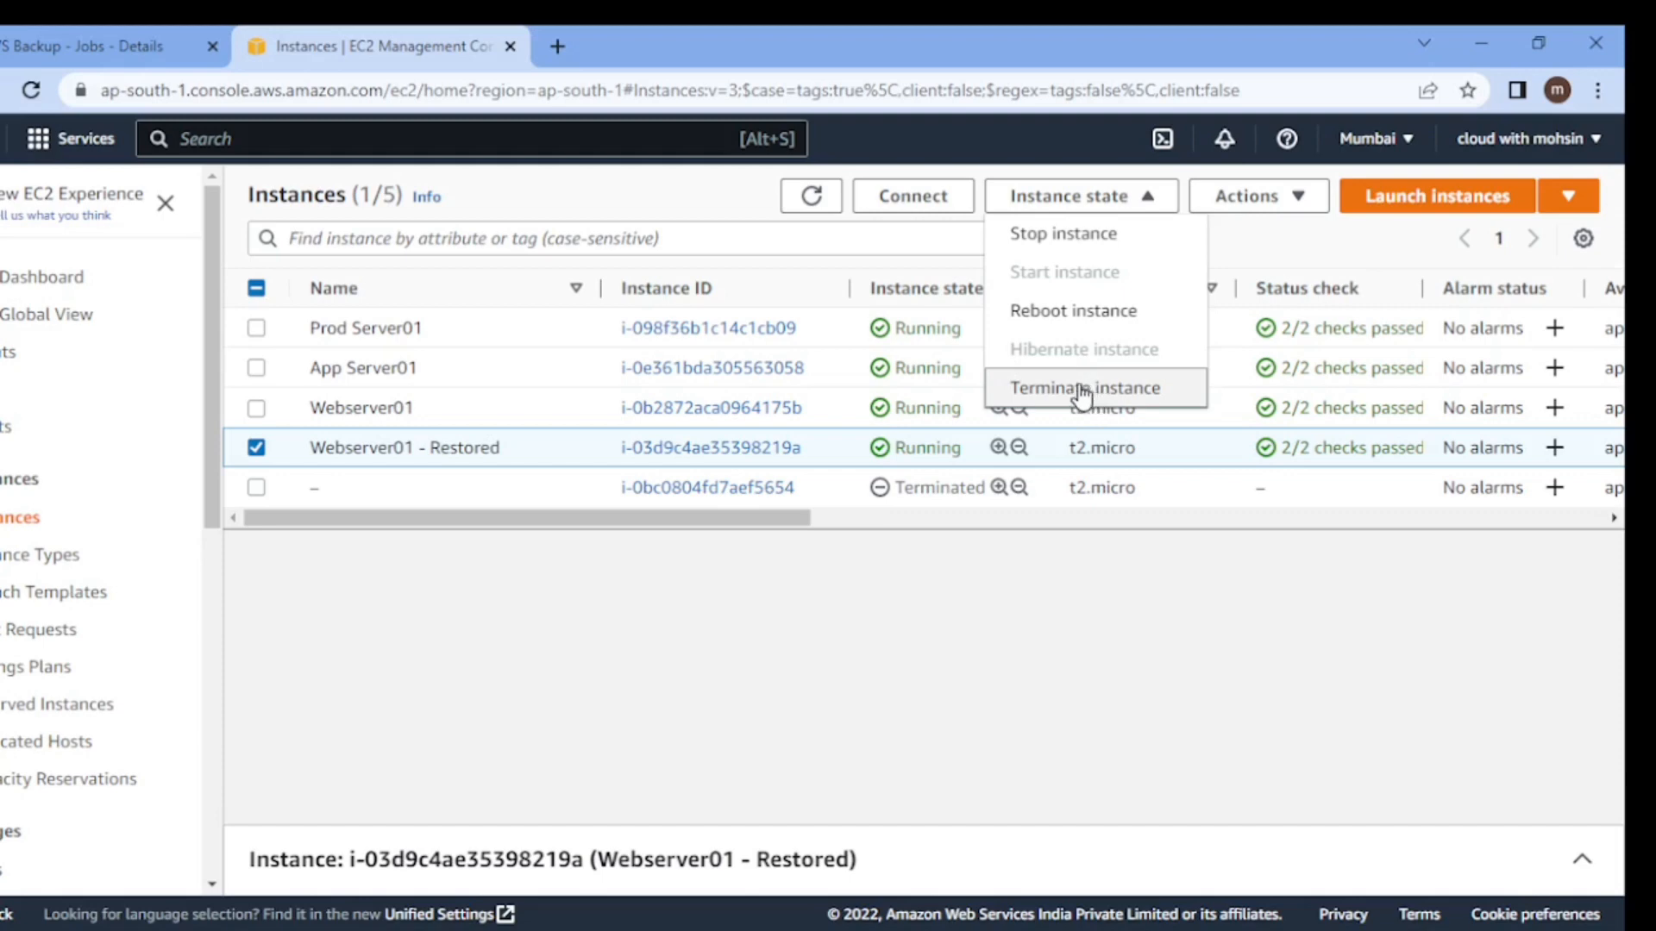
click(603, 655)
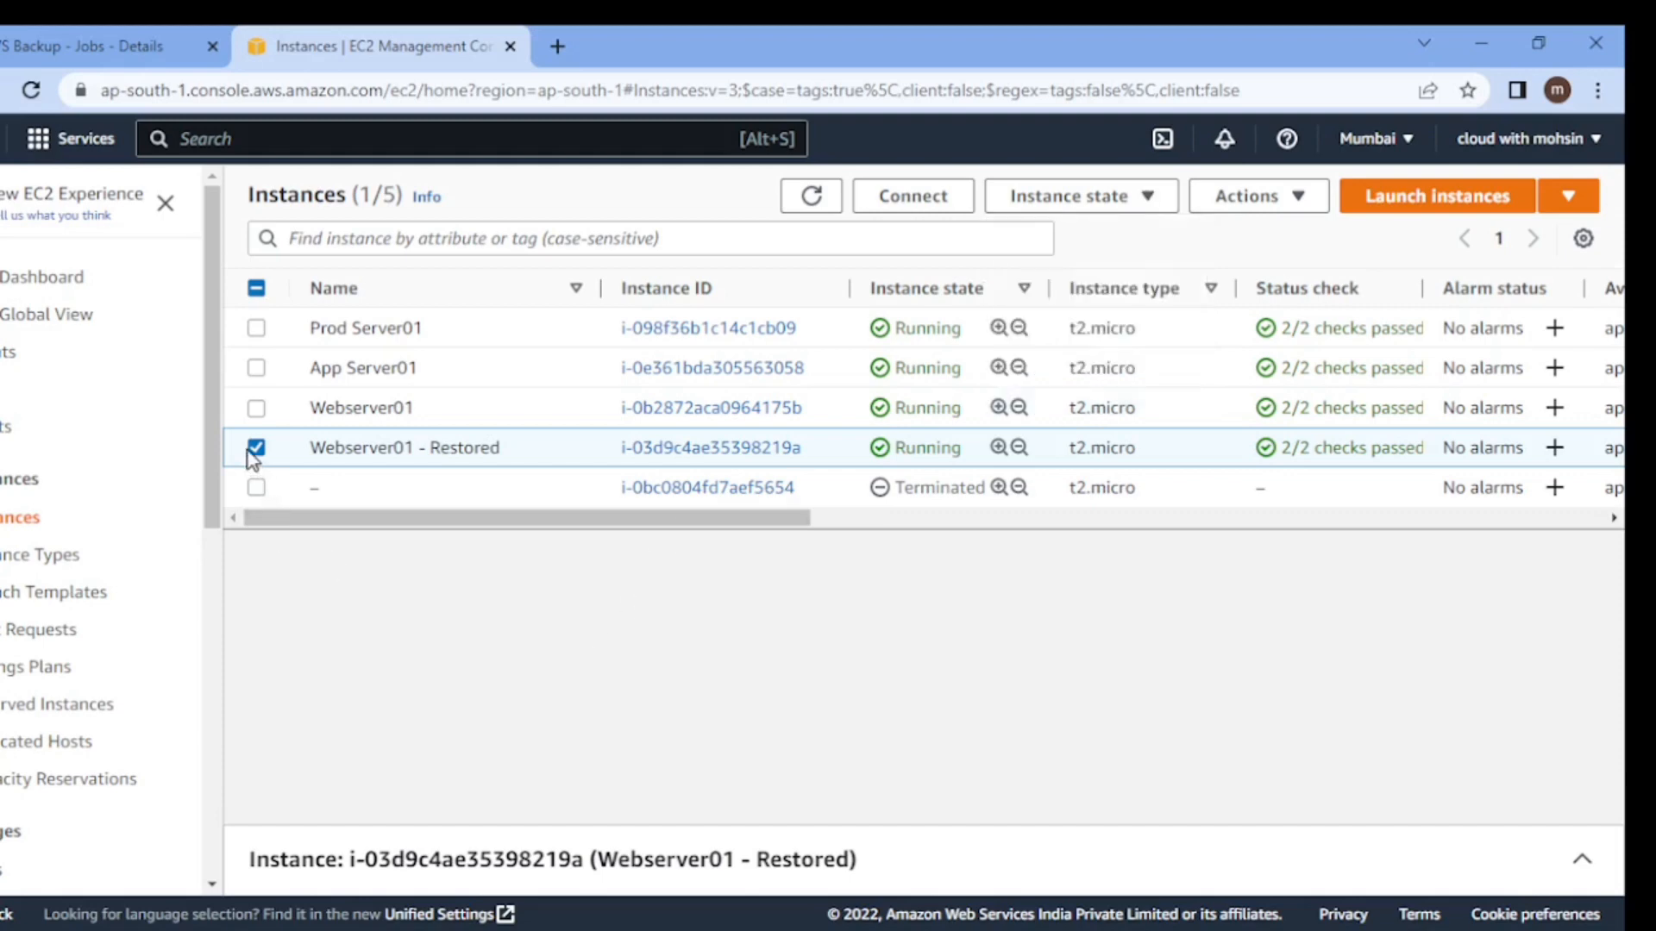
click(250, 452)
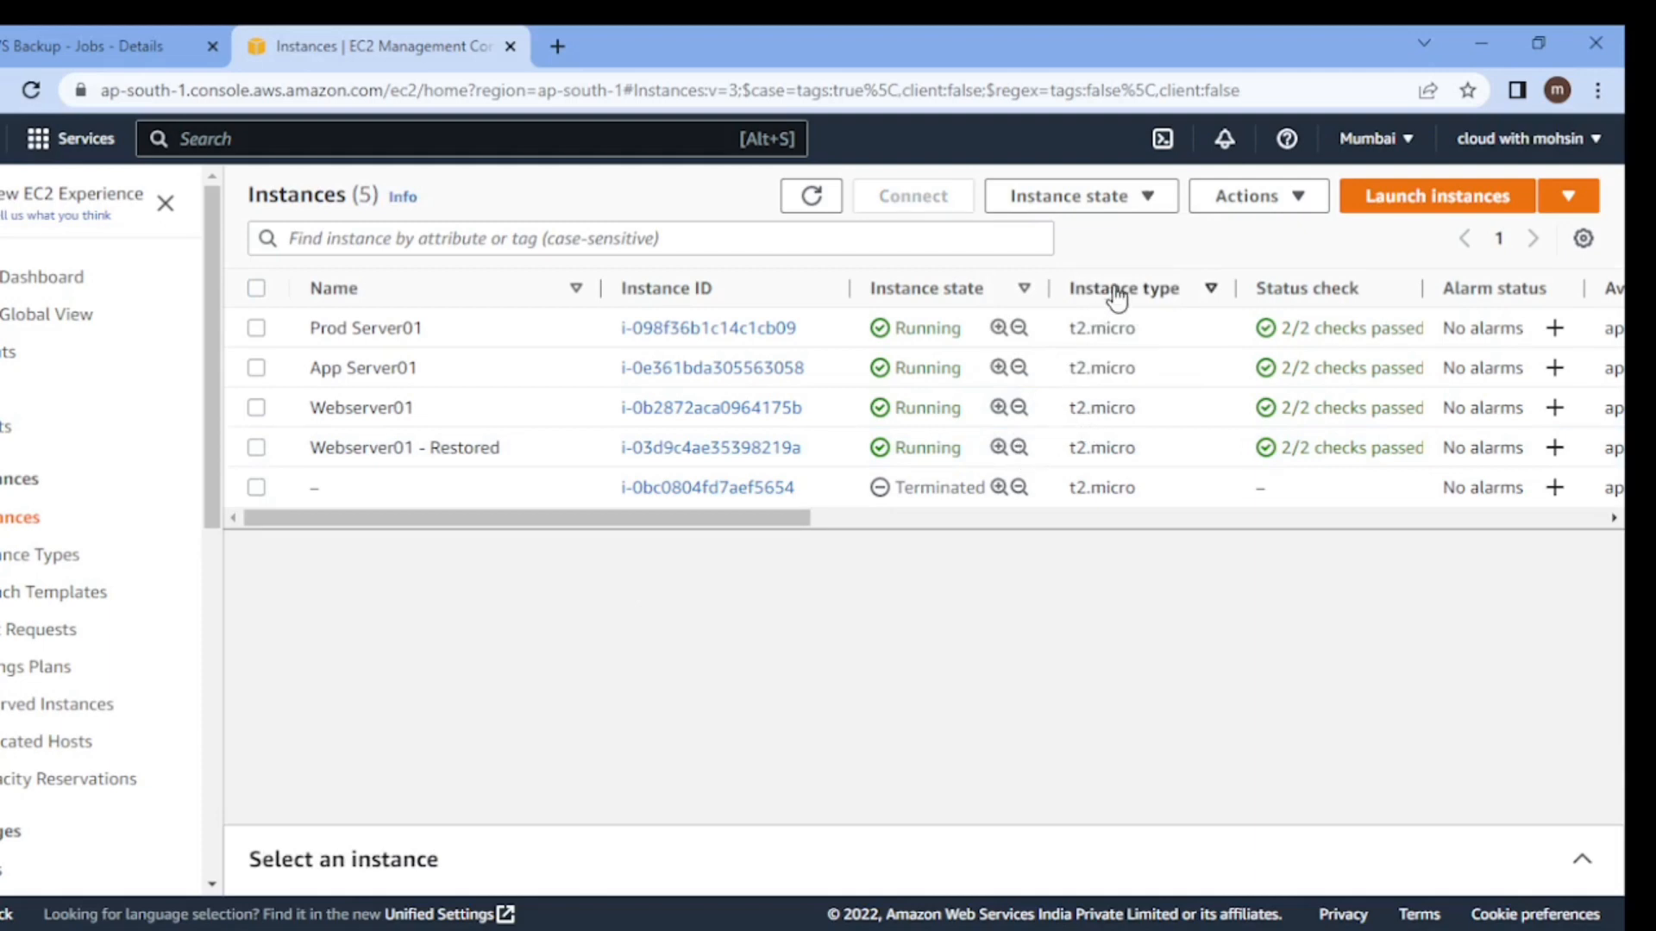
Terminate the Webserver01 - Restored instance, dismiss the notification, and refresh the instance list.
drag(1065, 412, 1109, 449)
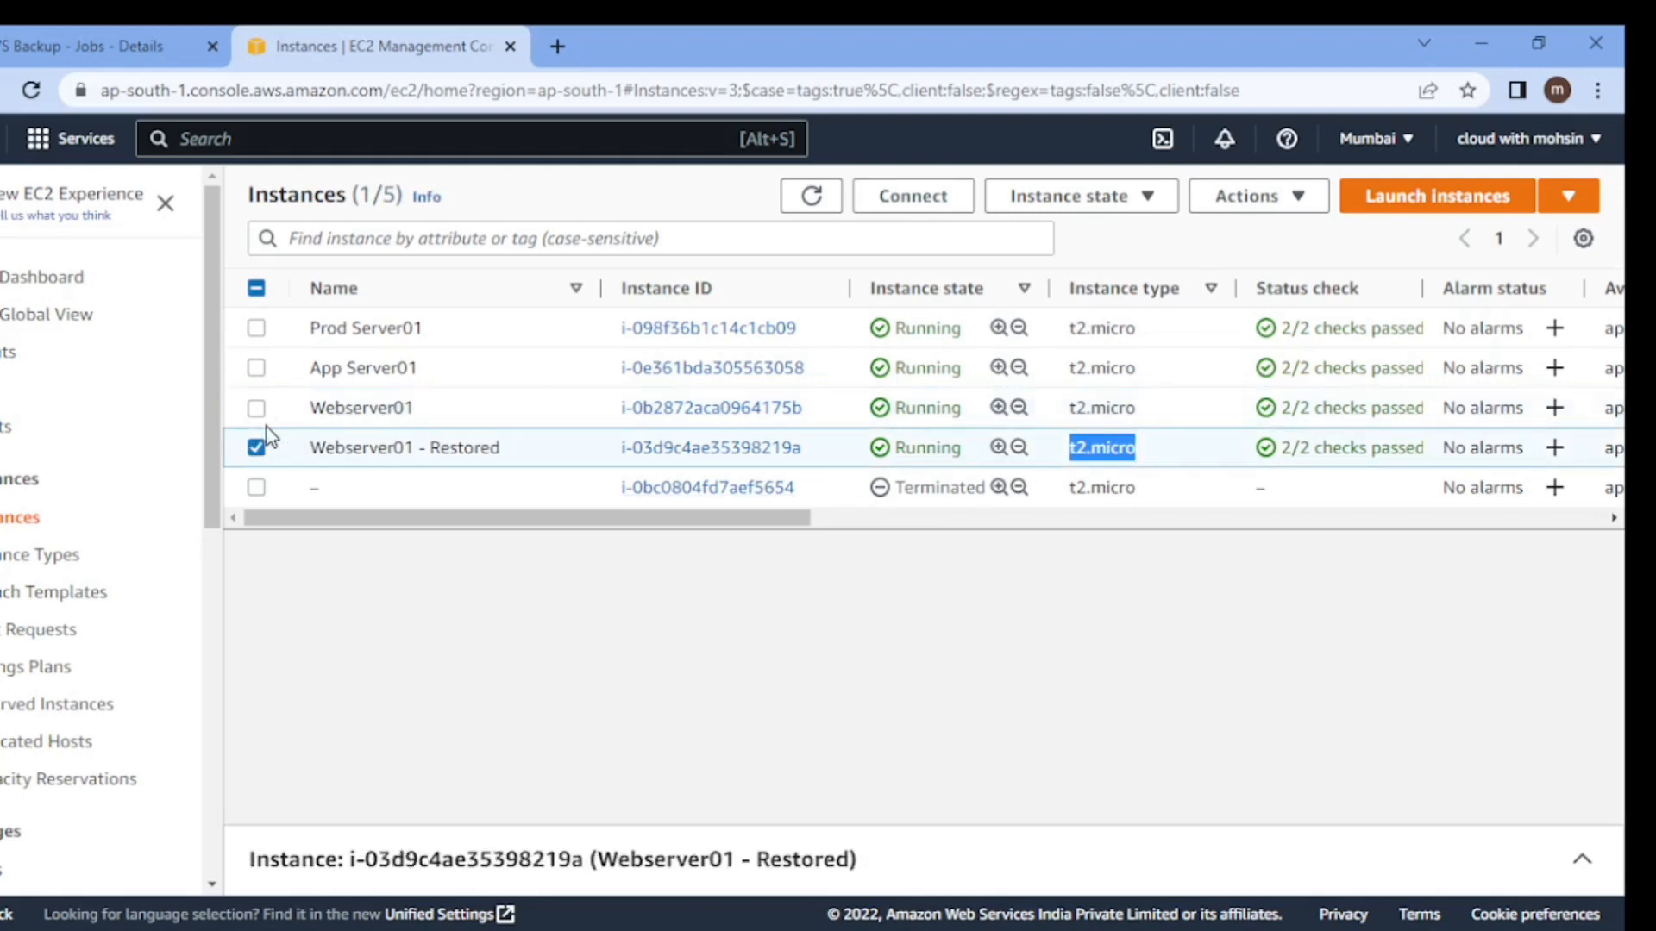
click(257, 448)
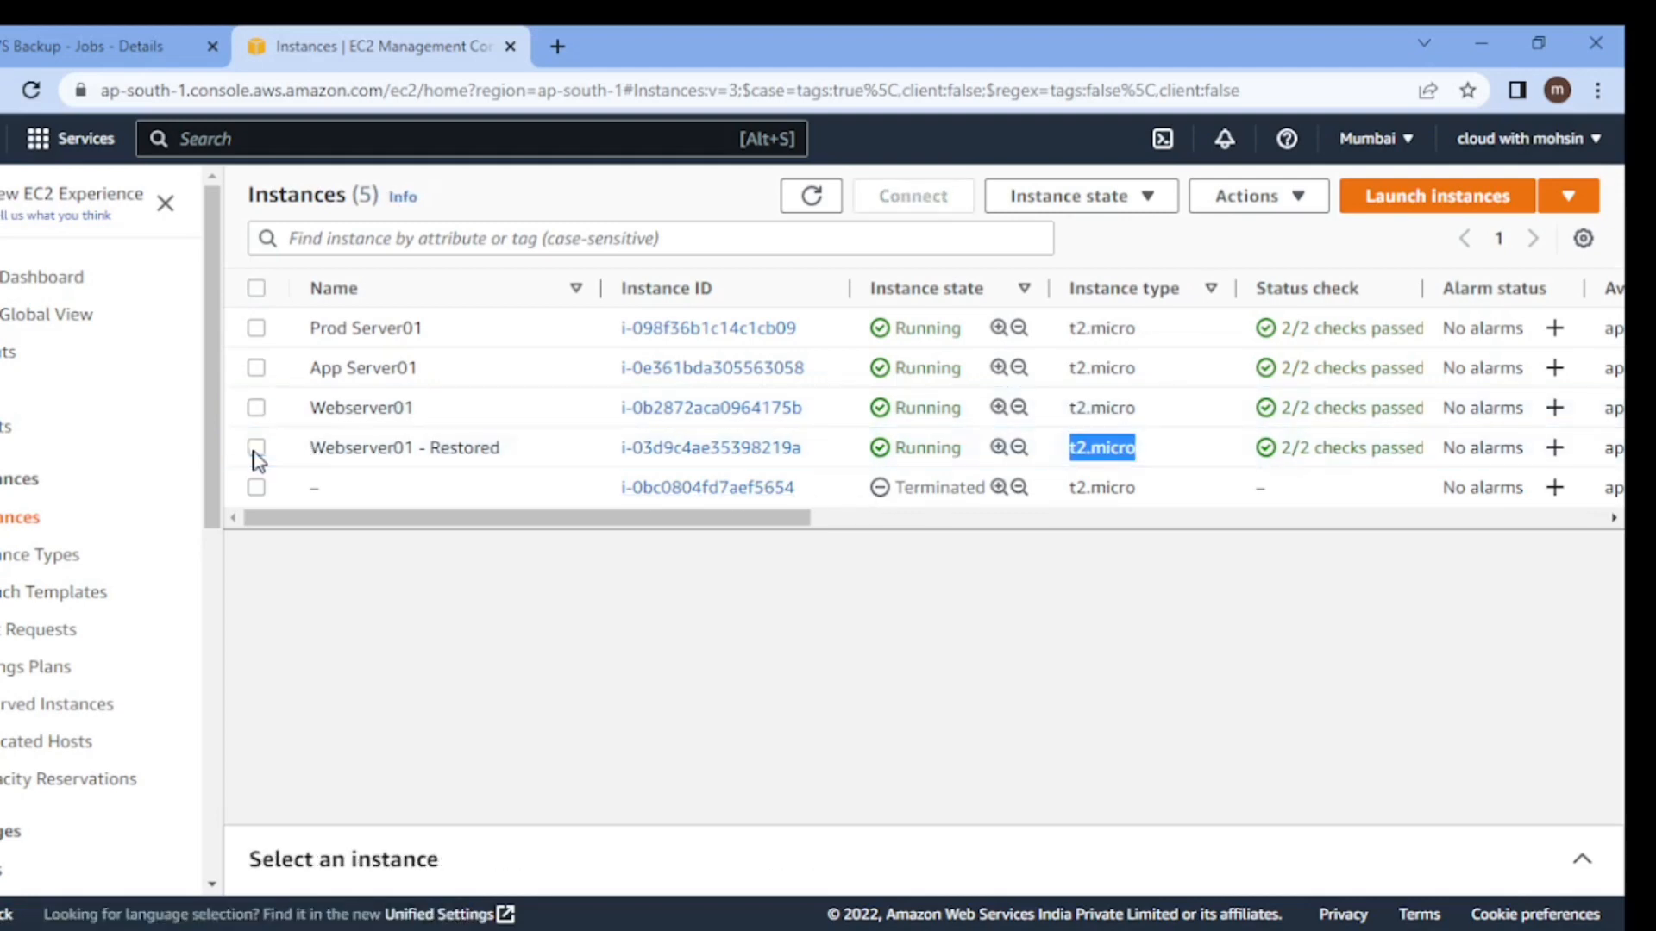
click(256, 448)
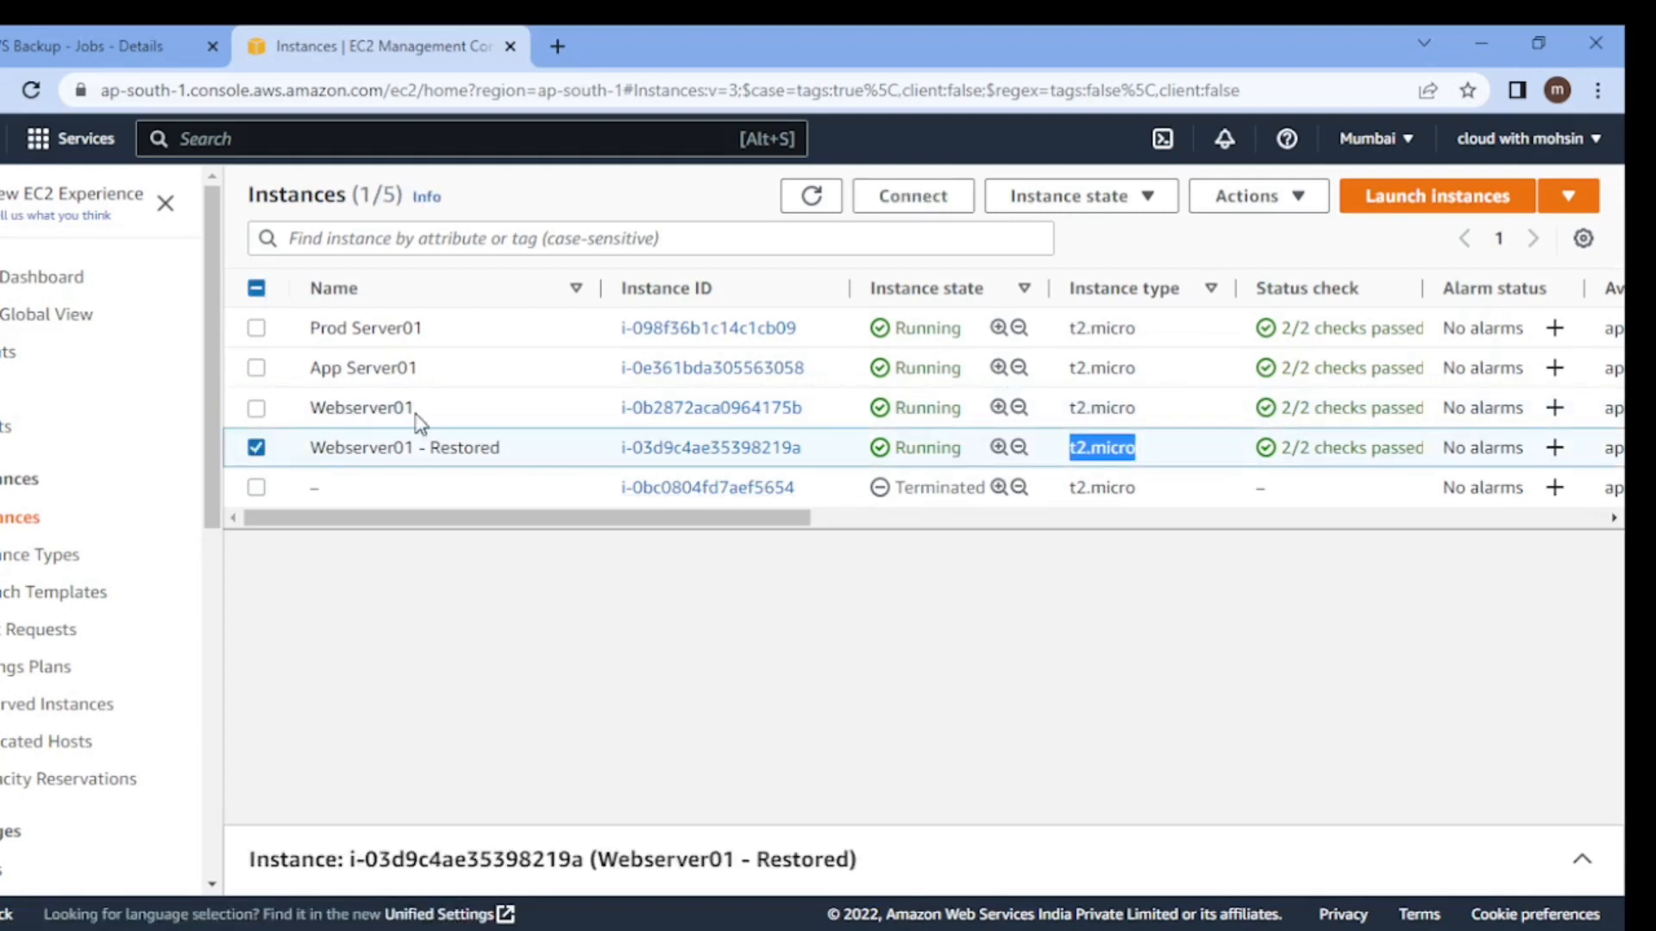
click(1126, 210)
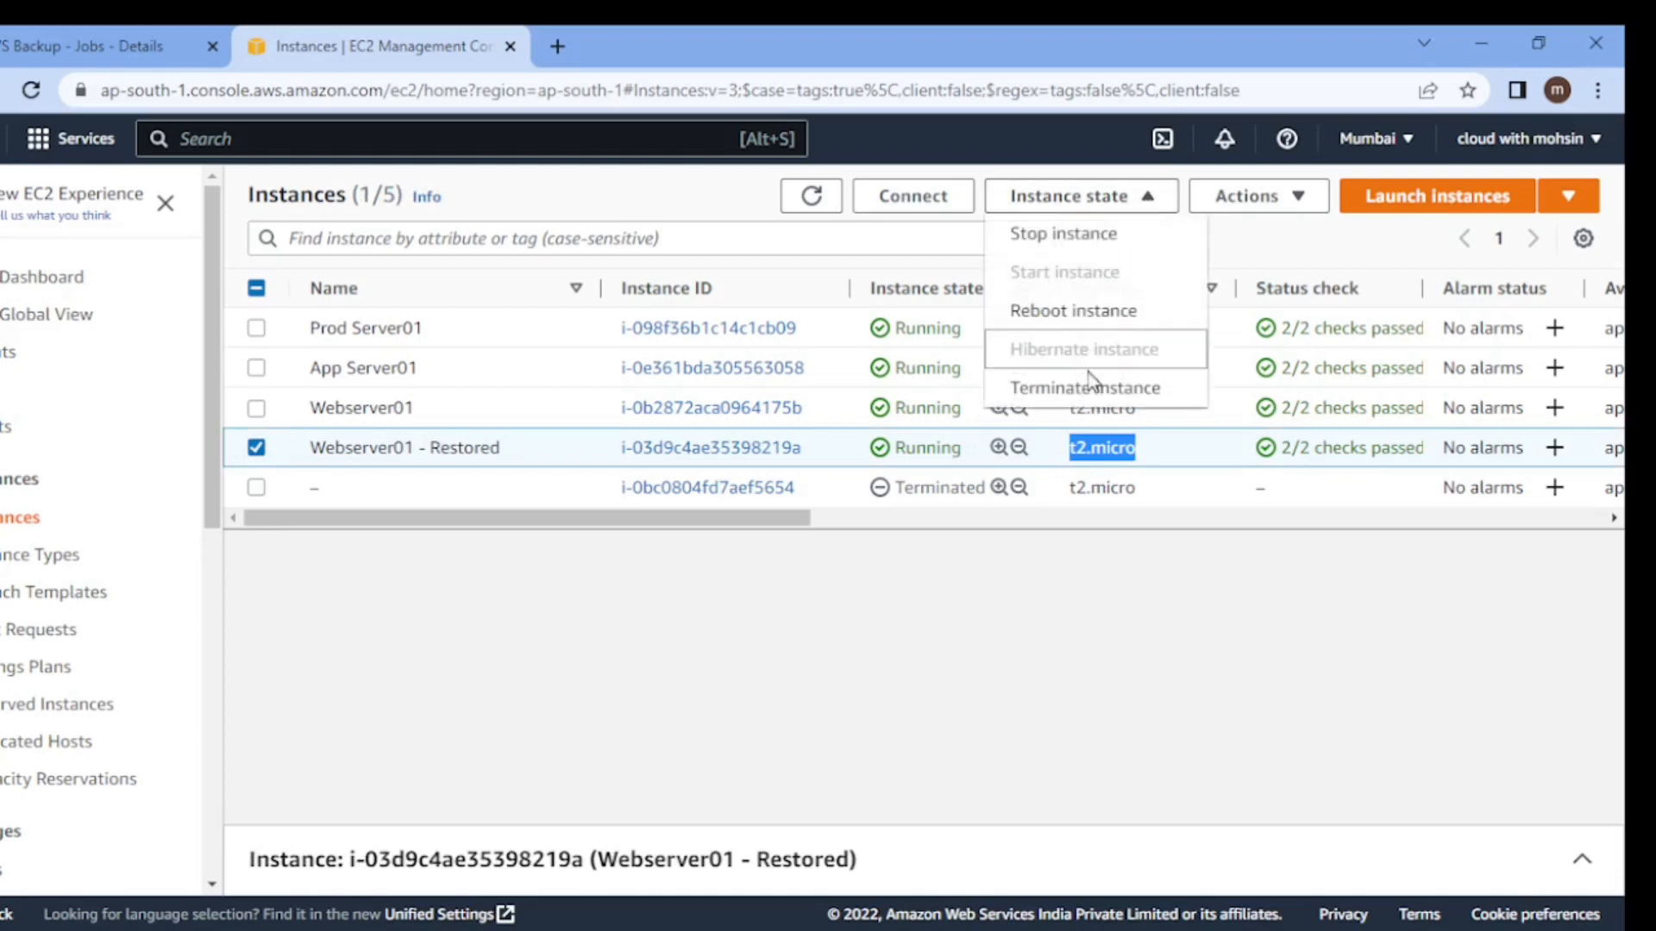
click(1090, 392)
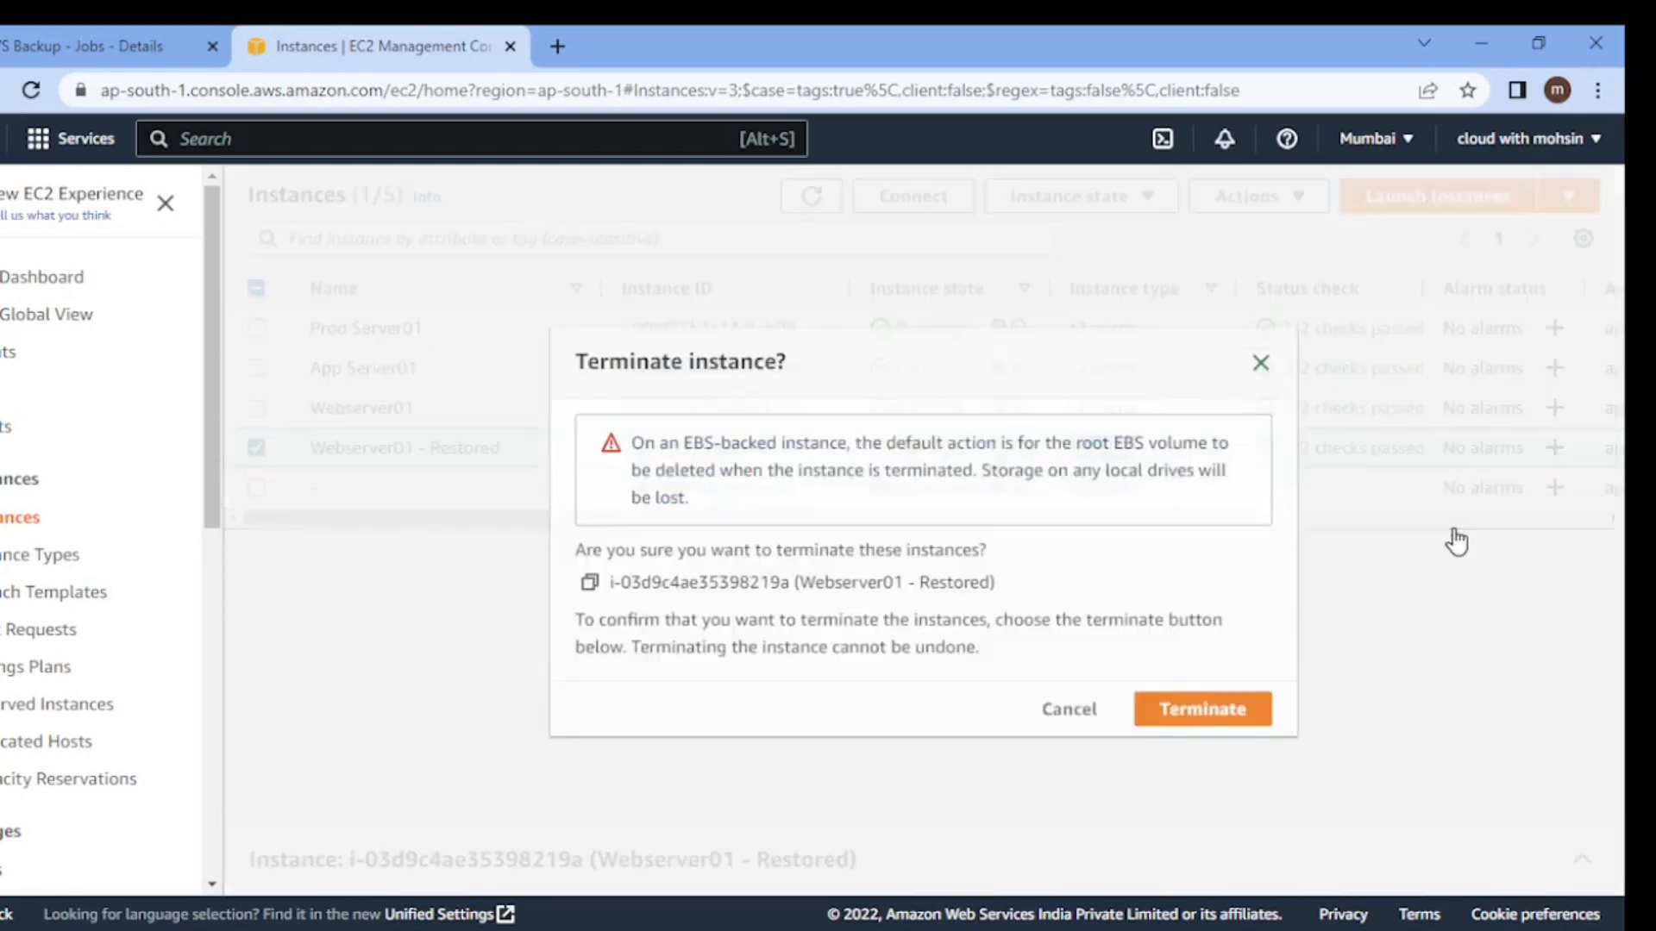
click(1195, 714)
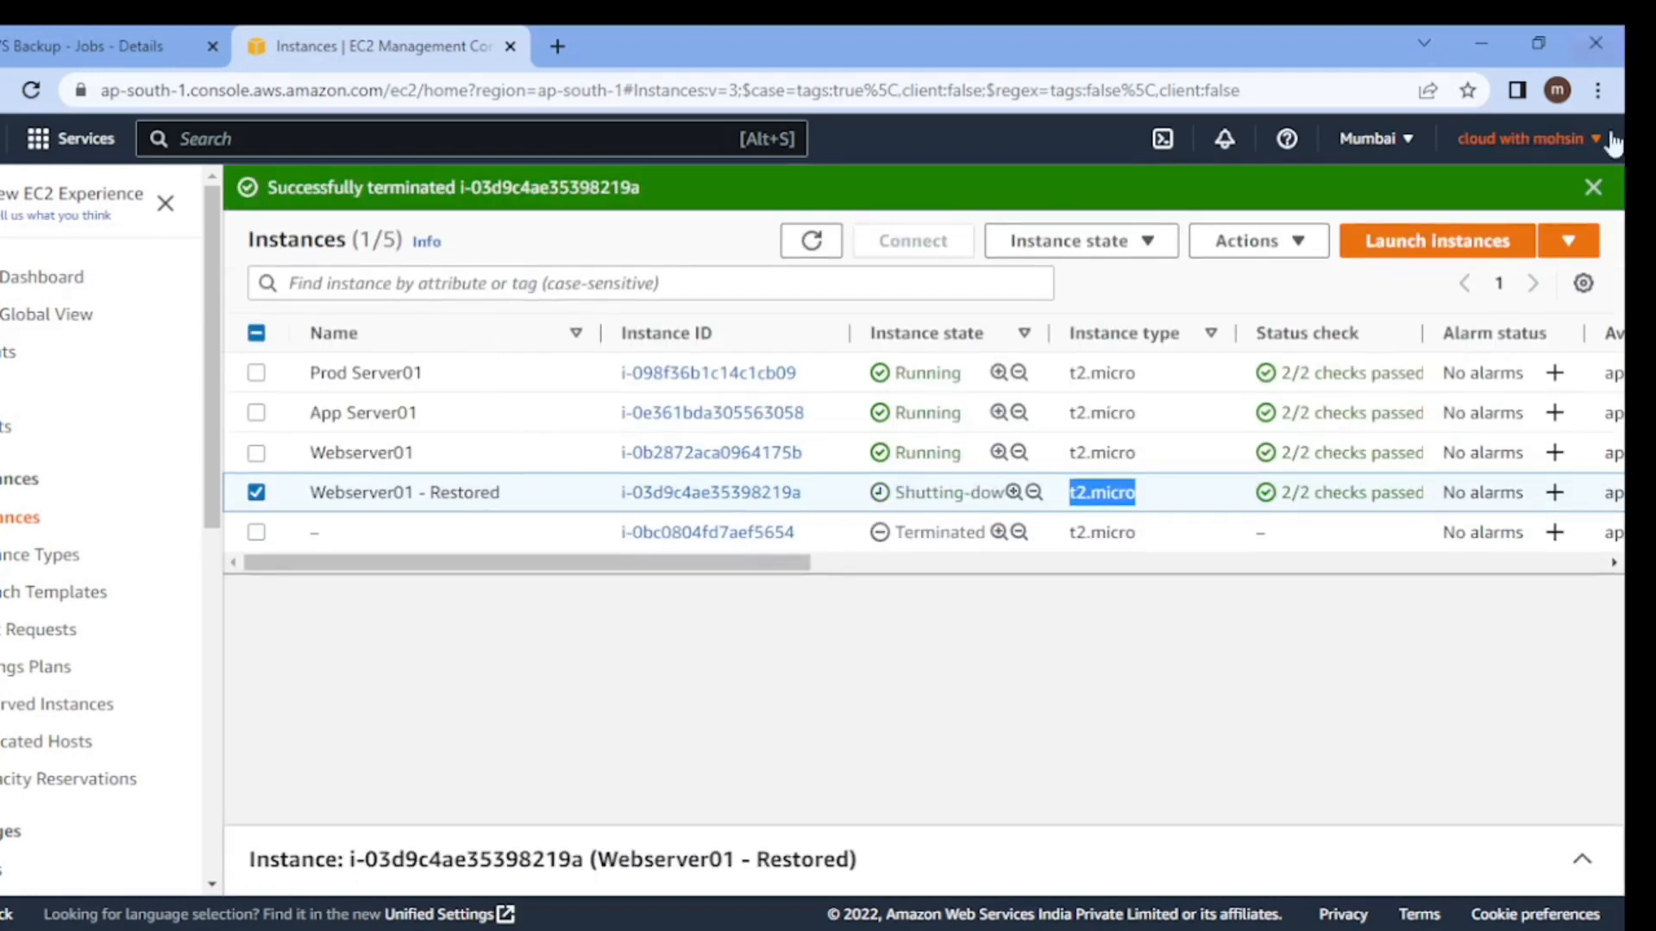
click(1593, 187)
click(815, 202)
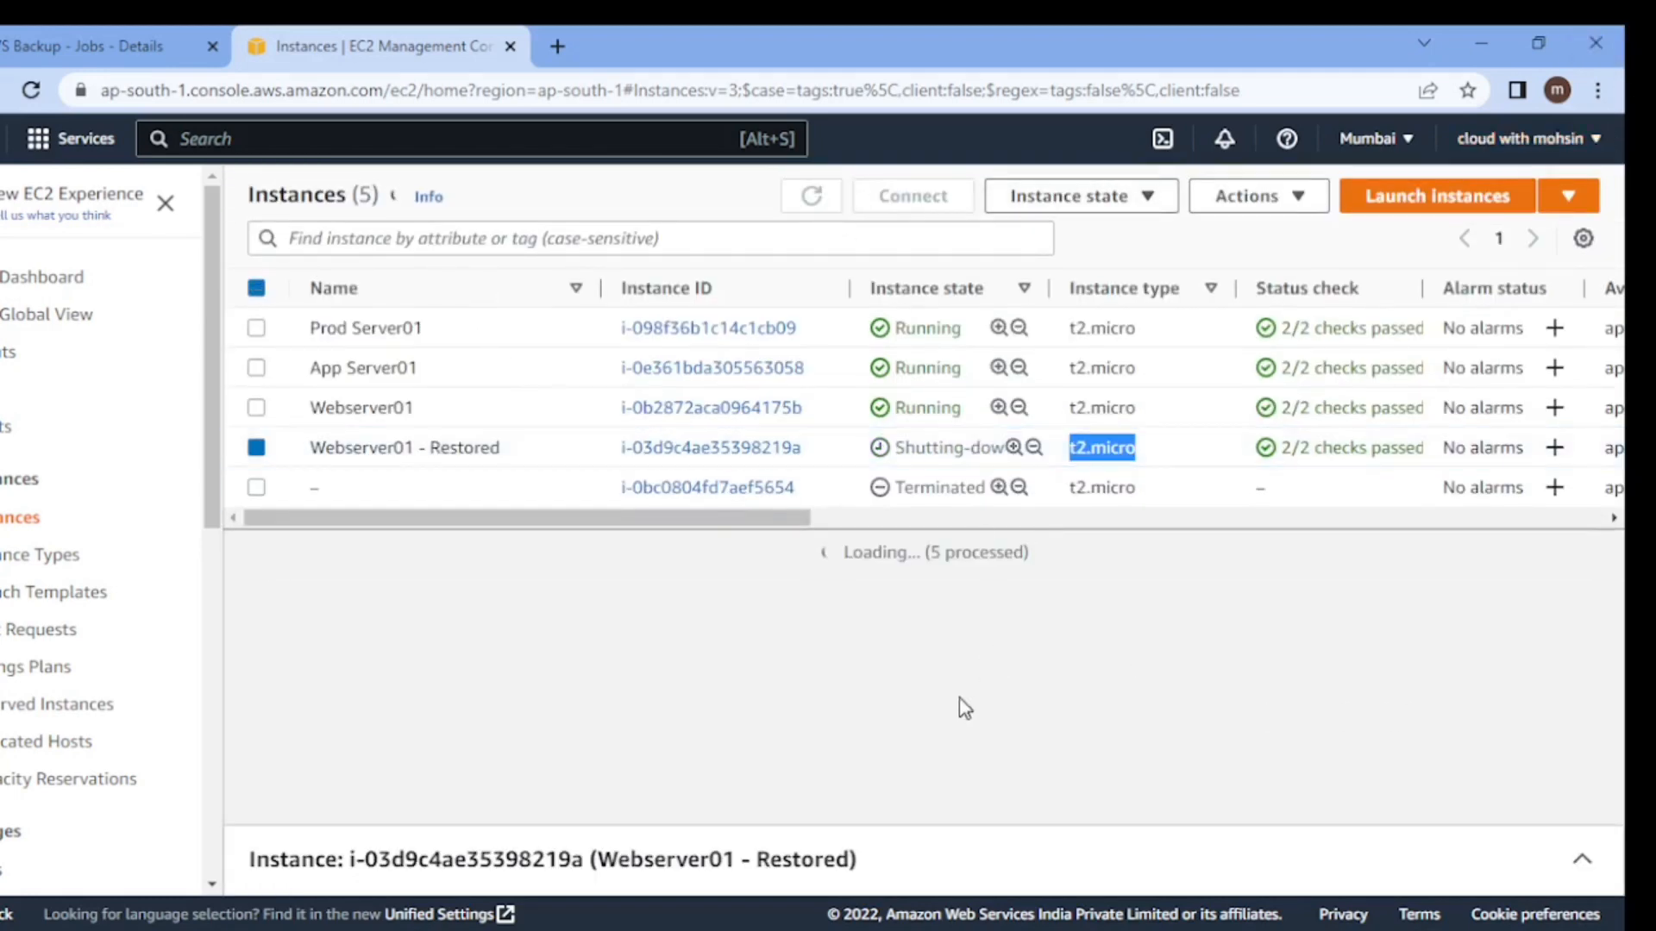